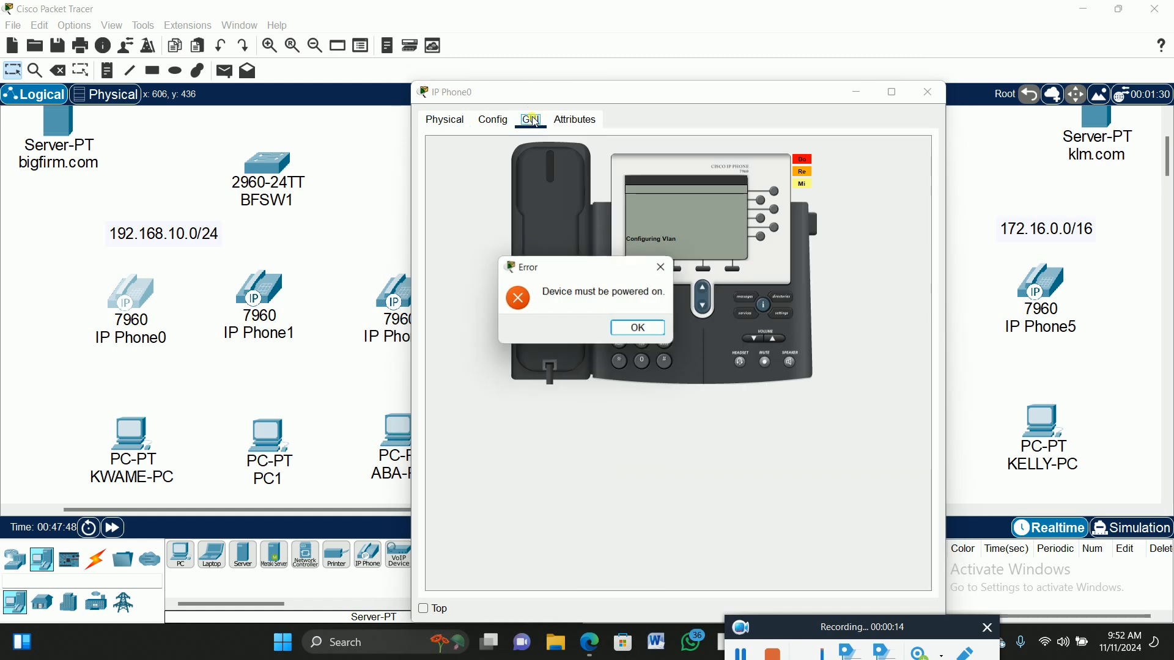
Dismiss IP Phone0's power-on error, return to its Physical view, and close its window.
click(665, 270)
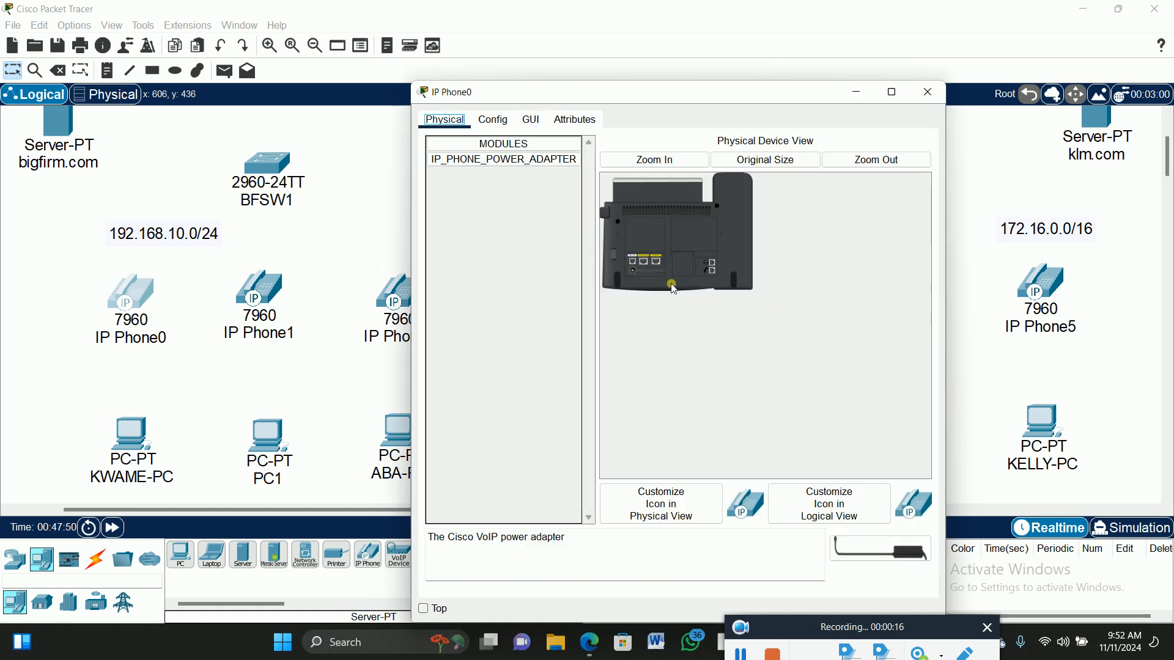
click(532, 121)
drag(598, 264, 680, 459)
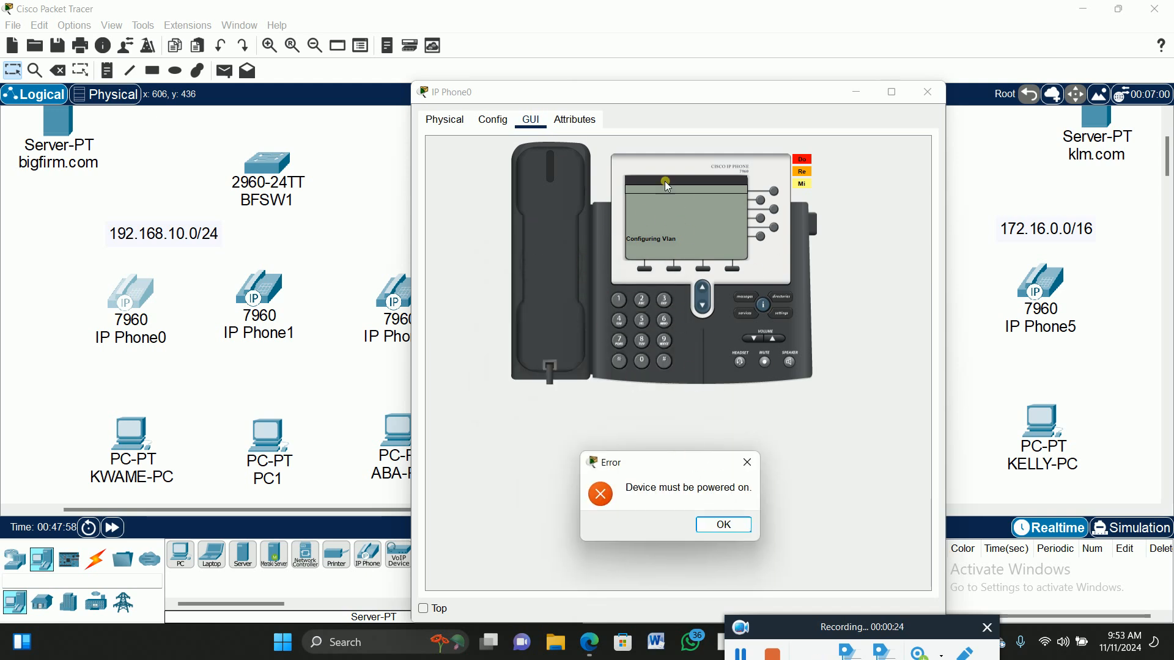
click(747, 469)
click(748, 467)
click(928, 92)
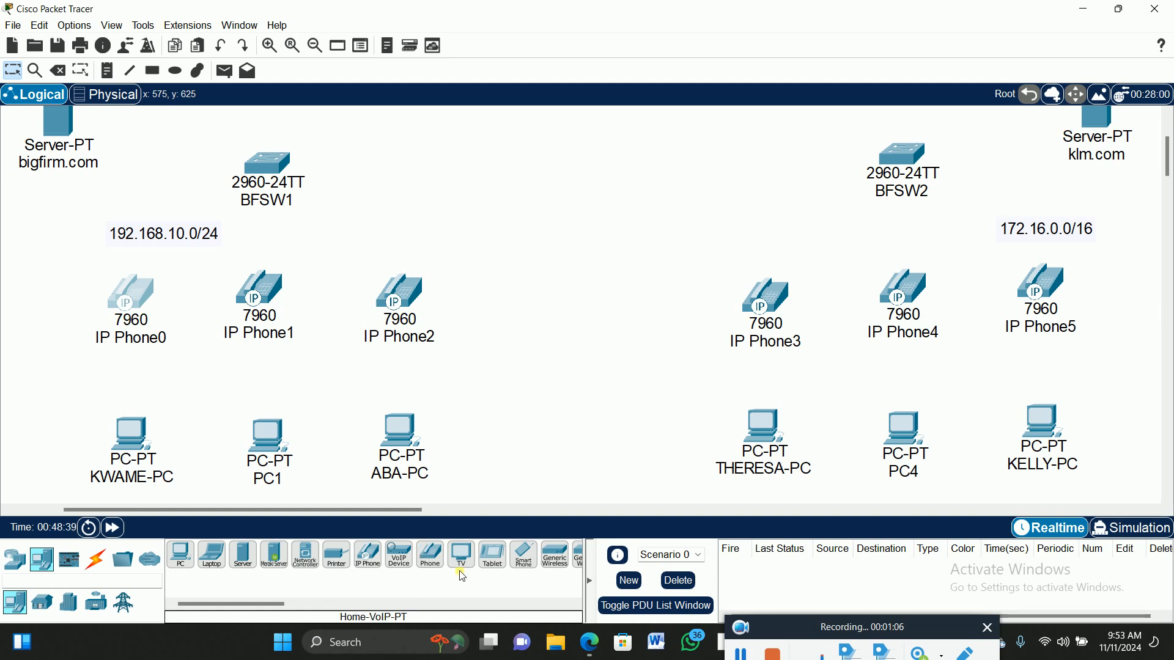
scroll(430, 396, up, 3)
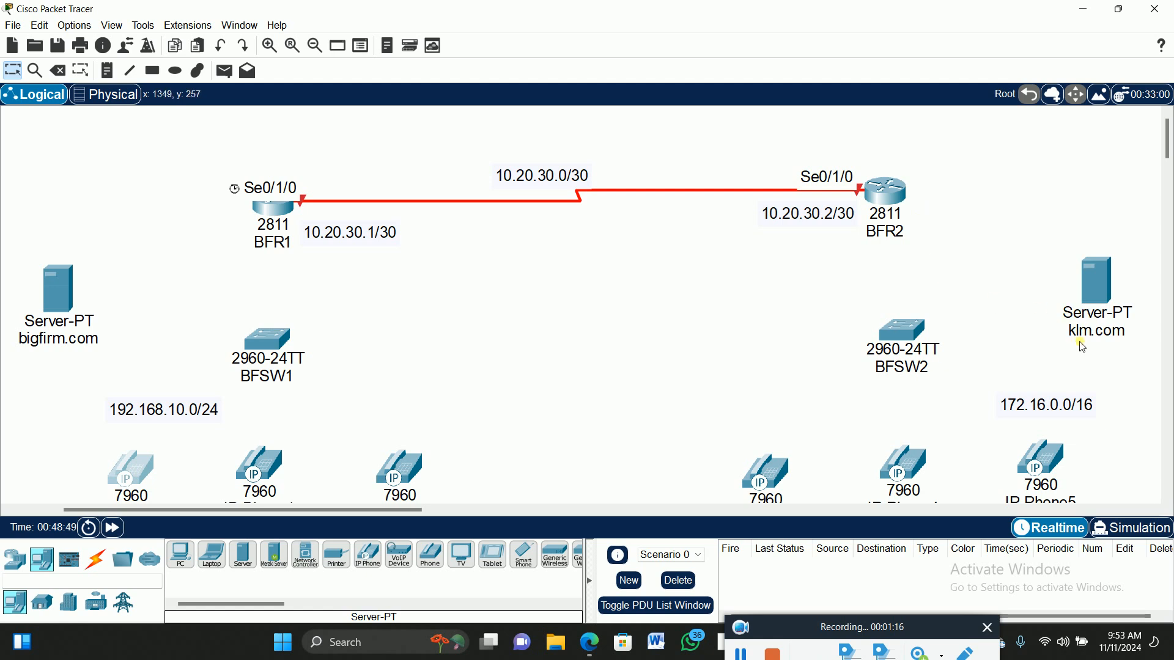
scroll(1085, 343, down, 3)
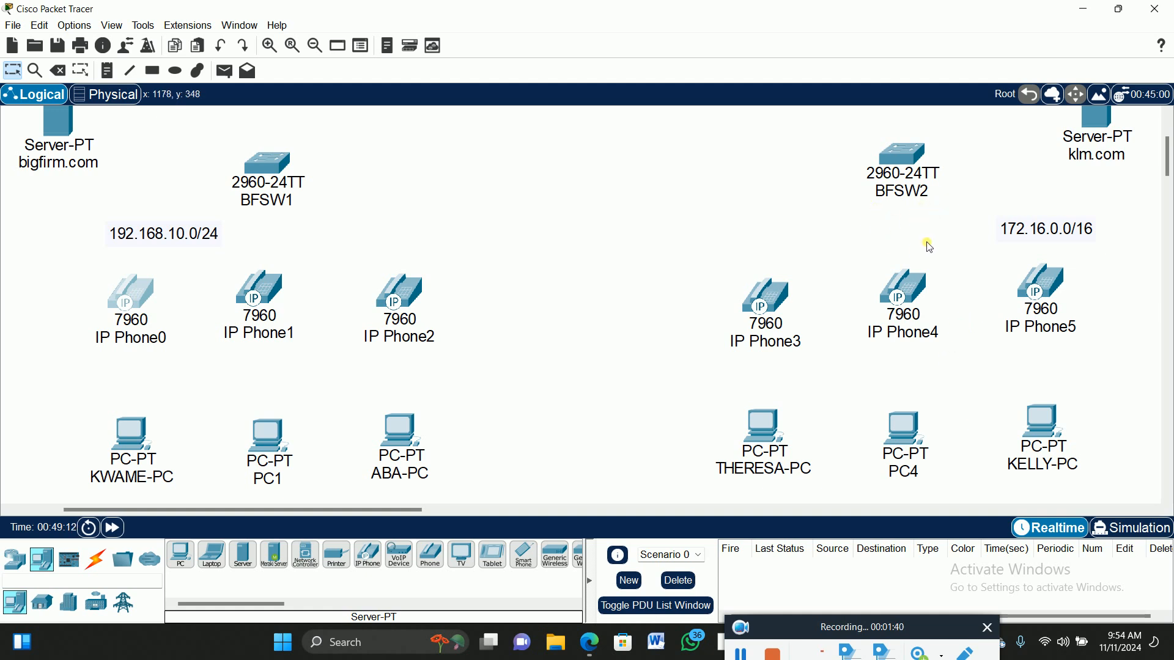
scroll(930, 236, down, 1)
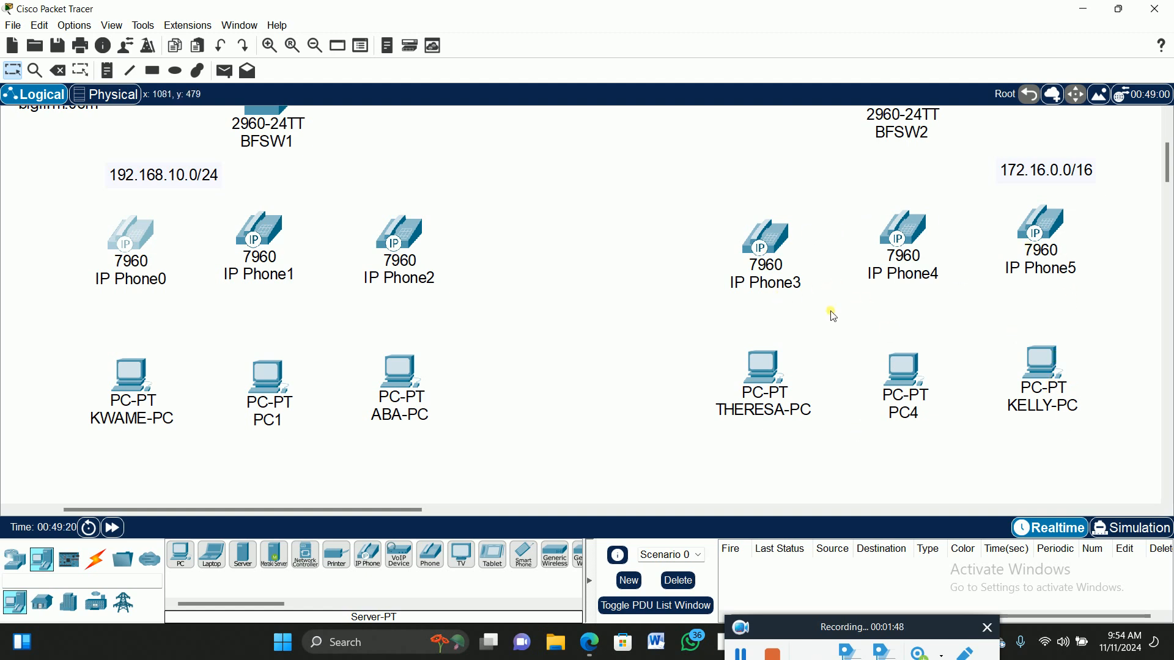
click(129, 70)
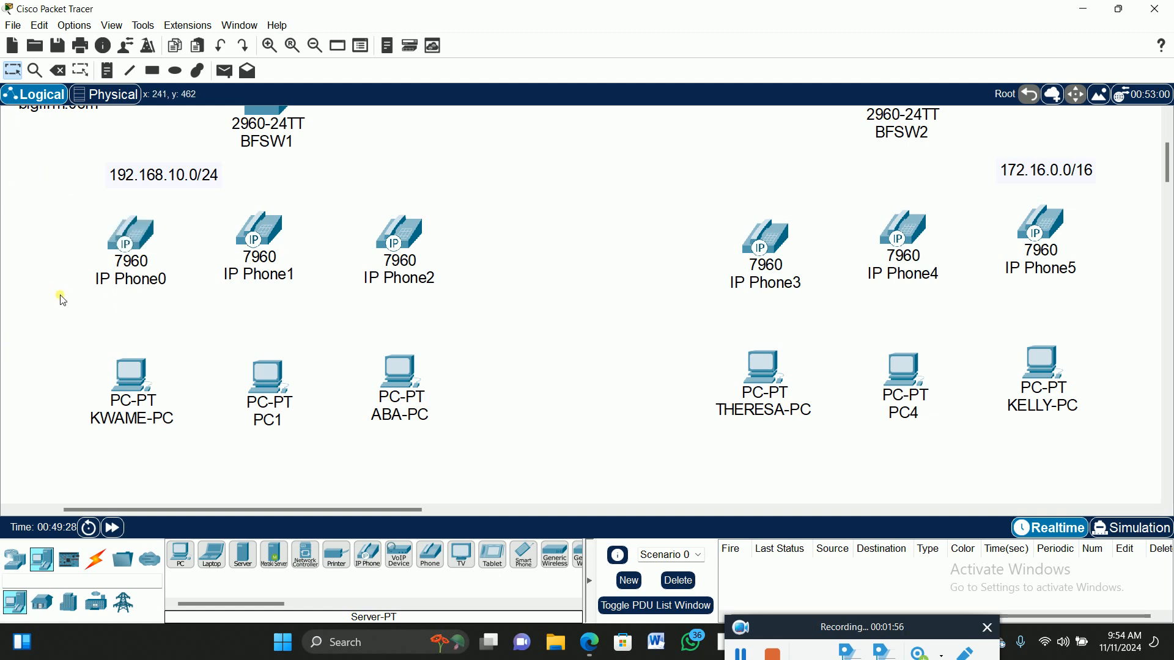
Draw solid green and yellow rectangles around the IP Phone0 and IP Phone3 phone-and-PC pairs.
click(158, 75)
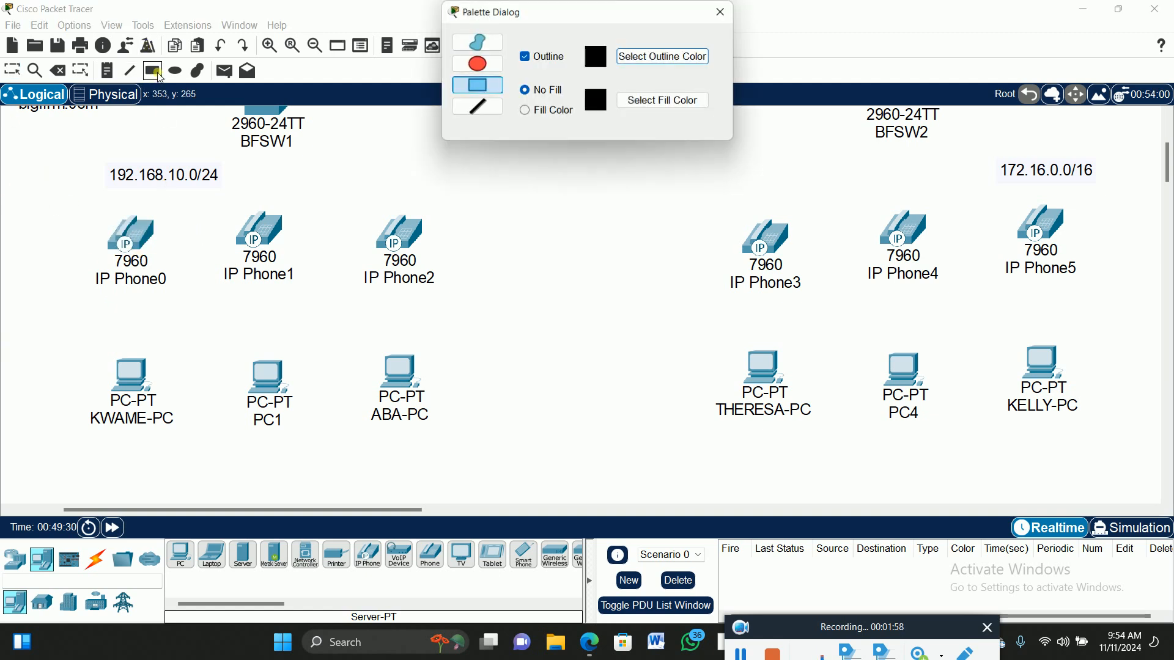
click(529, 112)
click(667, 102)
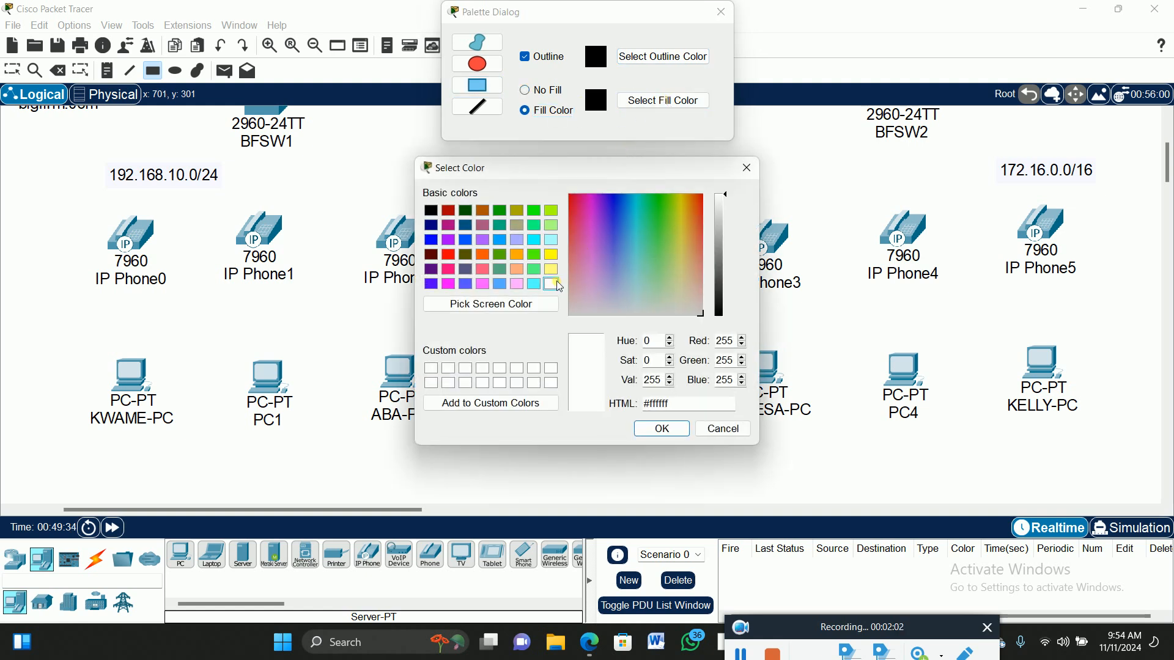
click(535, 270)
click(663, 429)
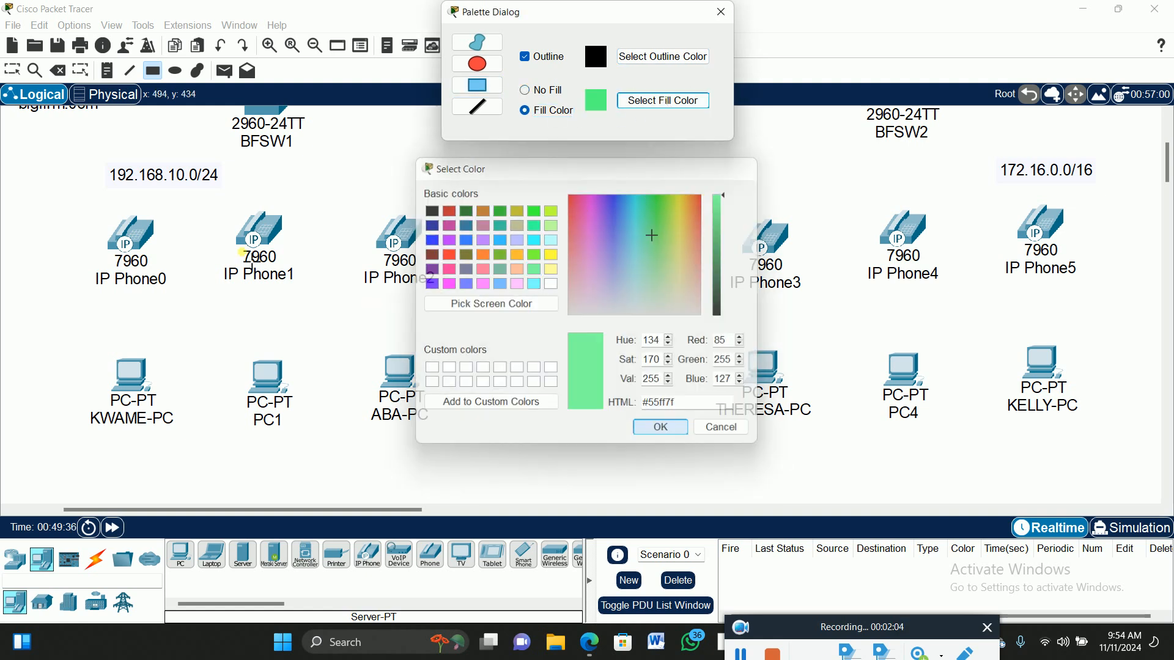
drag(66, 203, 226, 474)
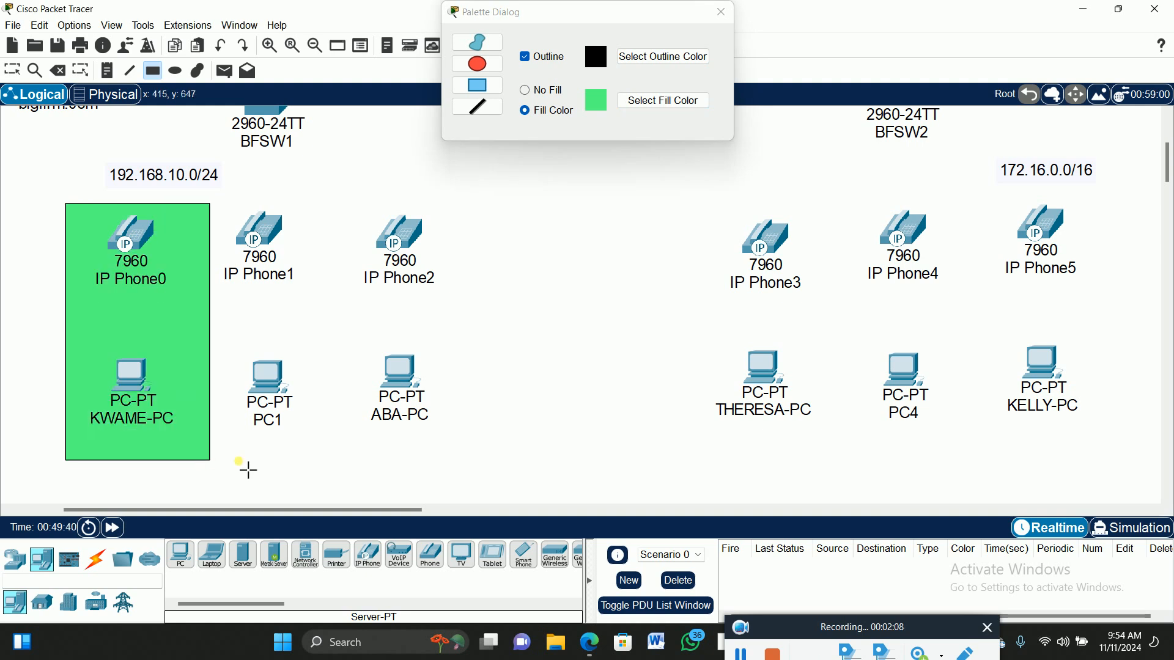
click(663, 101)
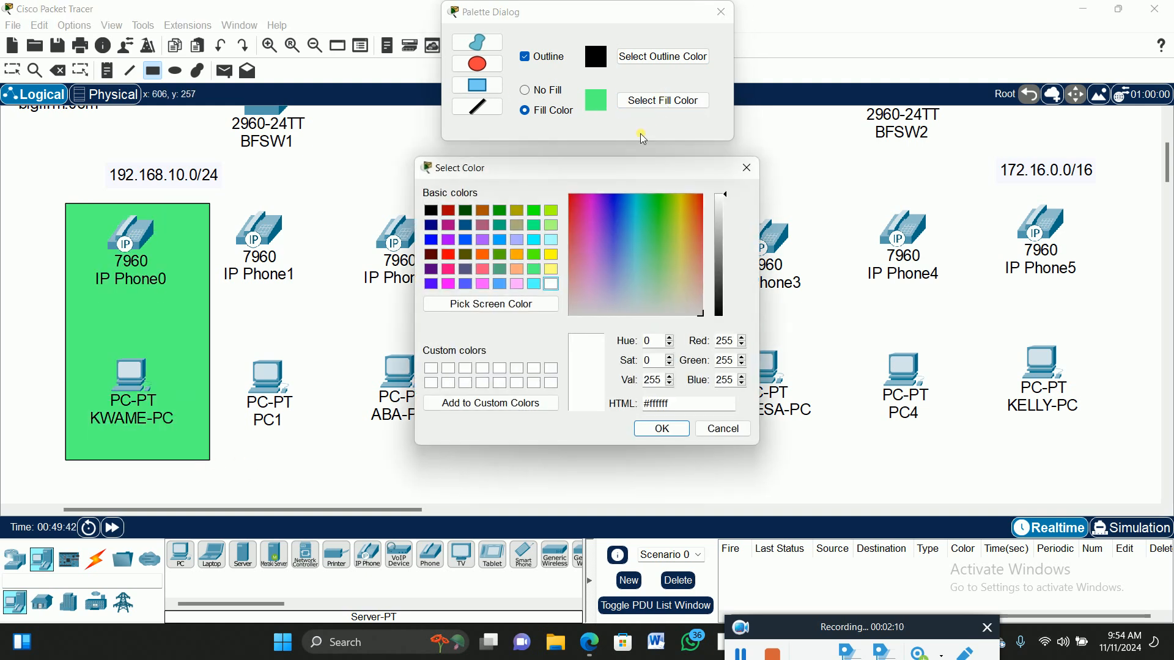
click(551, 254)
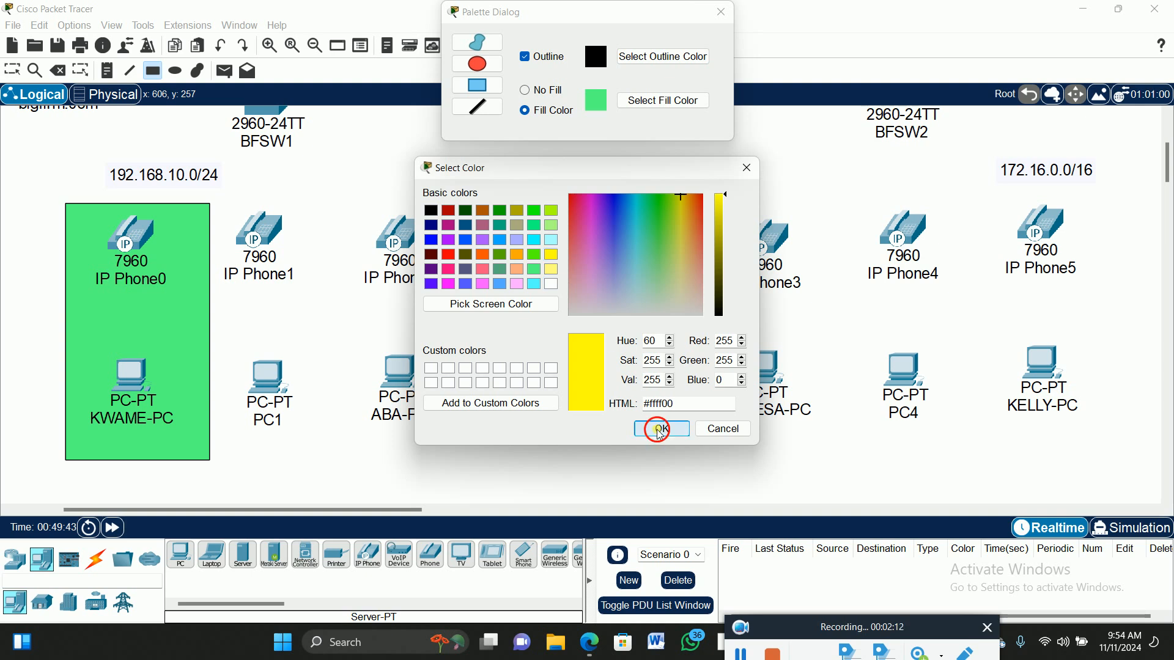
click(662, 429)
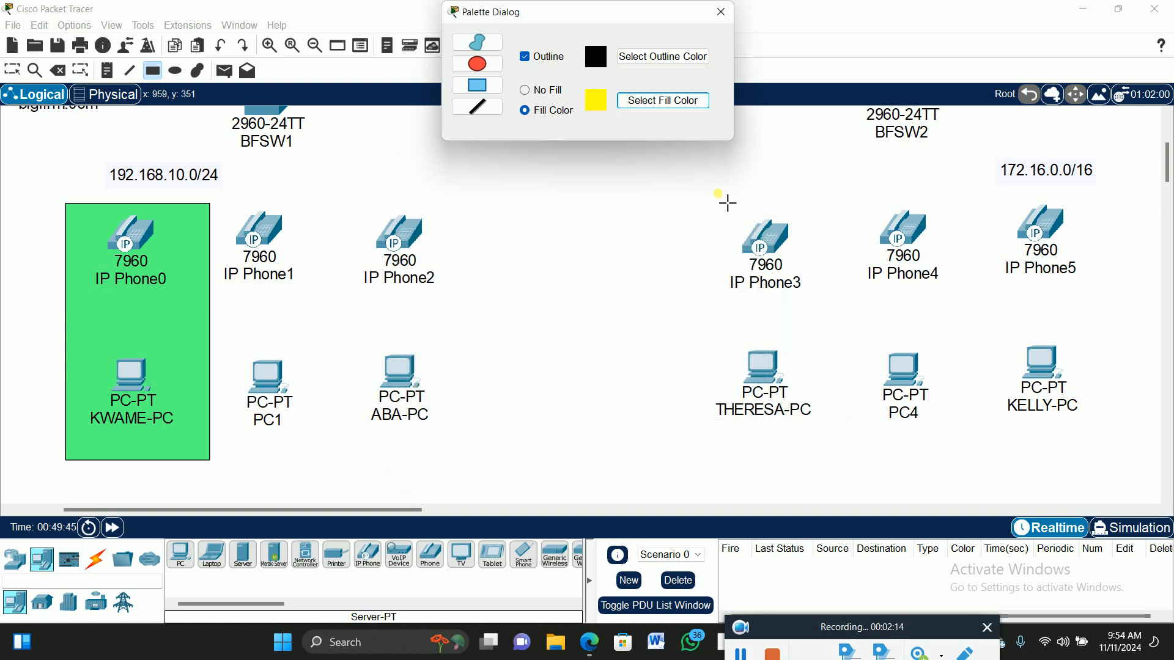
drag(709, 197, 842, 429)
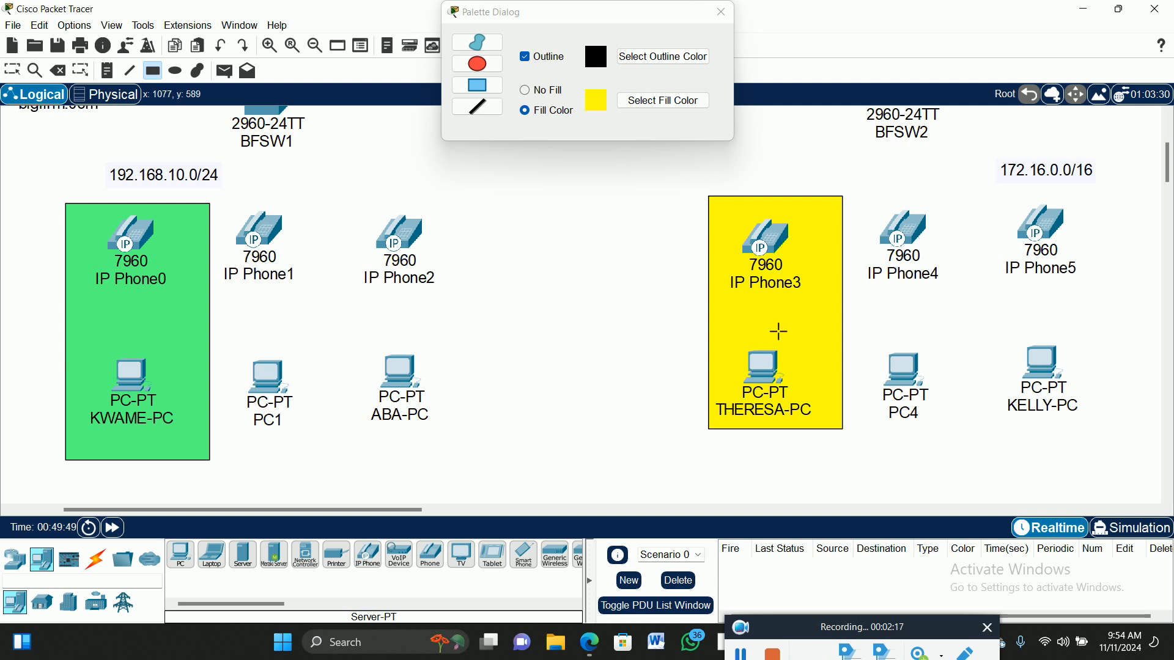
Draw cyan and peach filled rectangles around the IP Phone2 and IP Phone5 pairs, then close the palette.
click(672, 101)
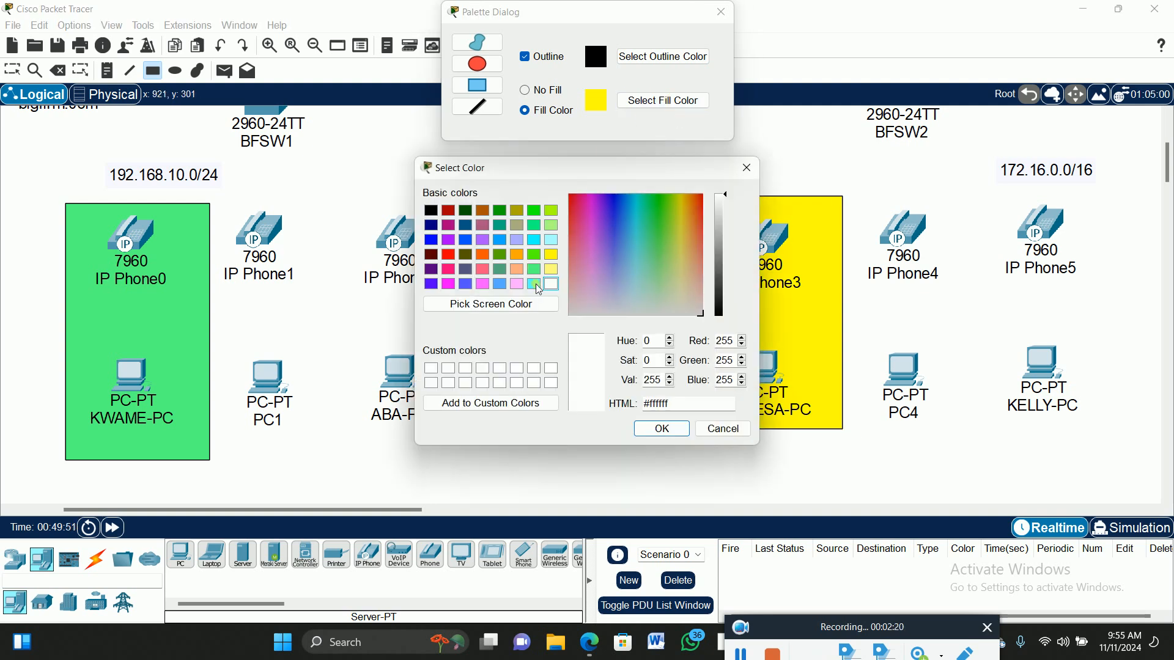
click(534, 284)
click(662, 429)
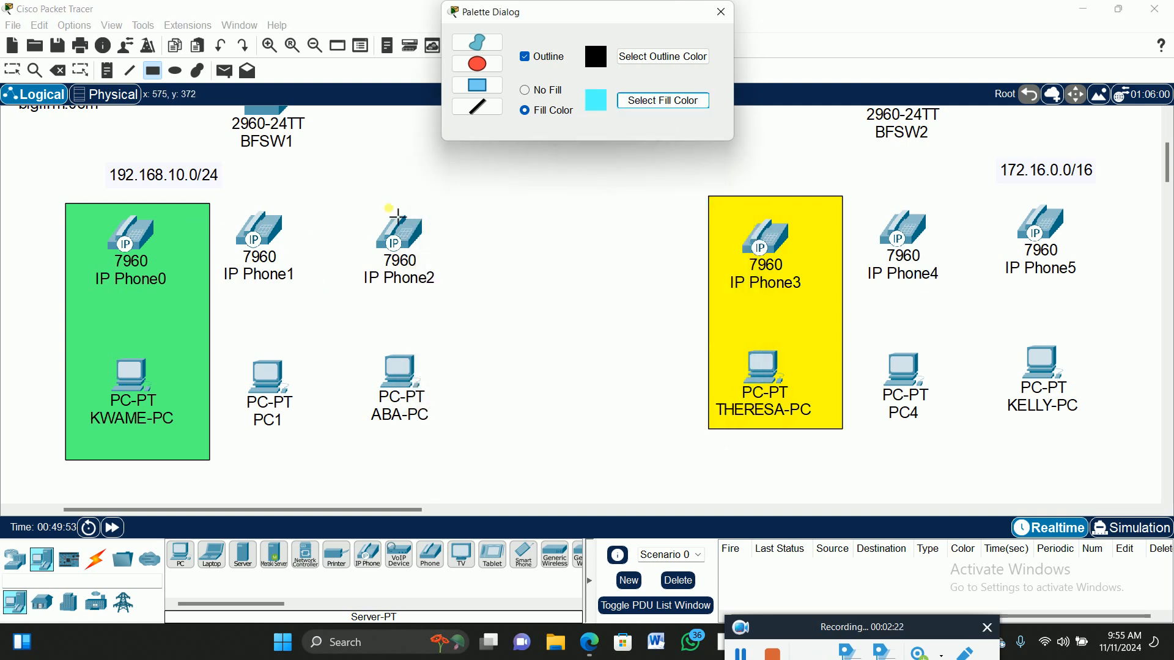
drag(347, 210, 472, 456)
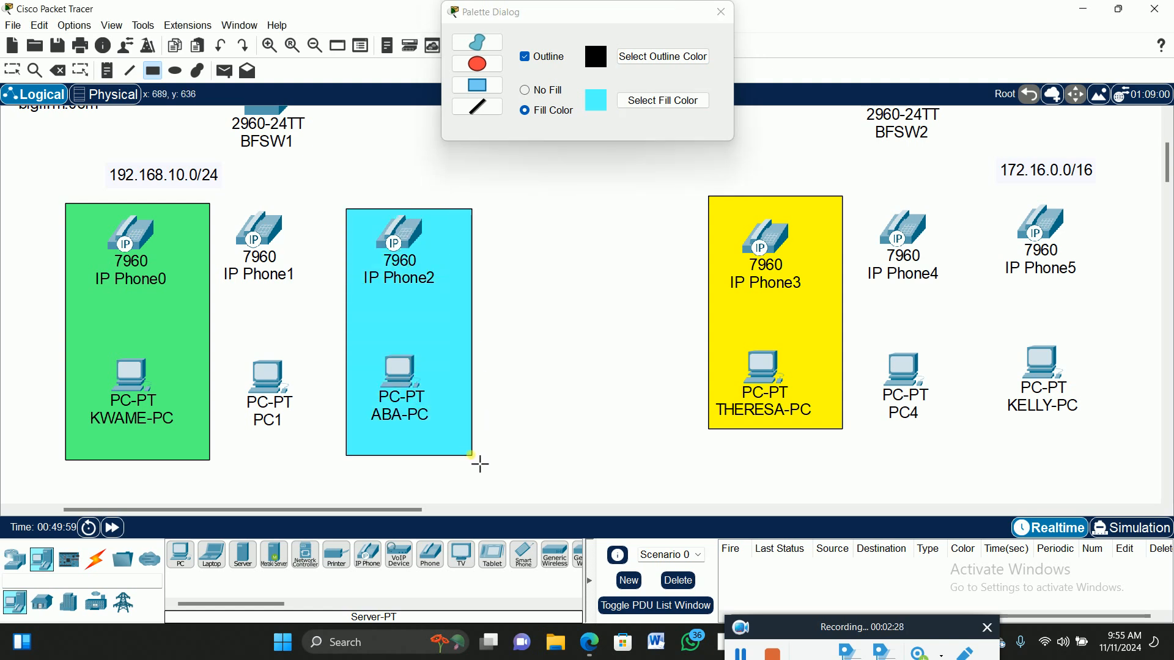
click(654, 99)
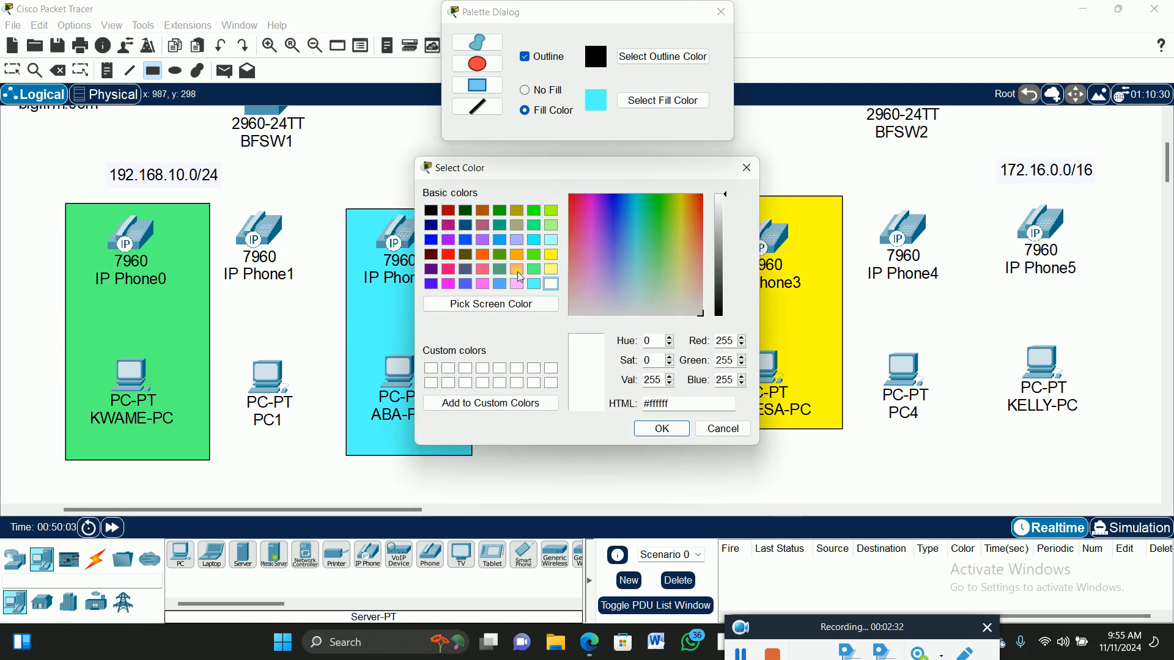
click(517, 270)
click(687, 436)
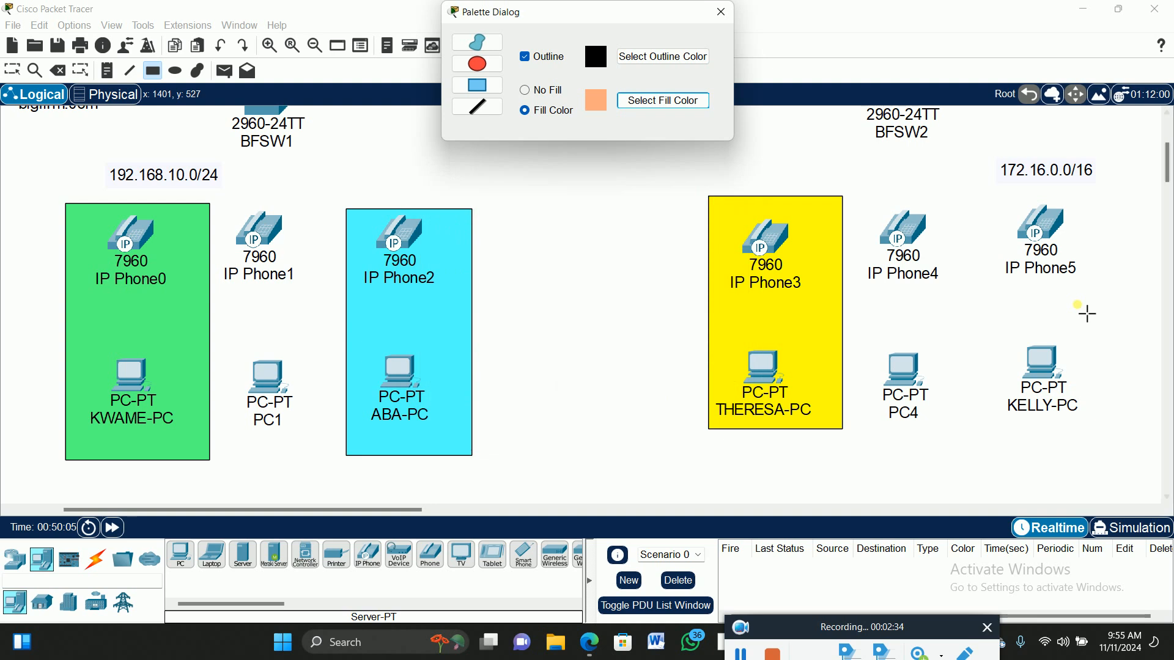
drag(994, 196, 1111, 431)
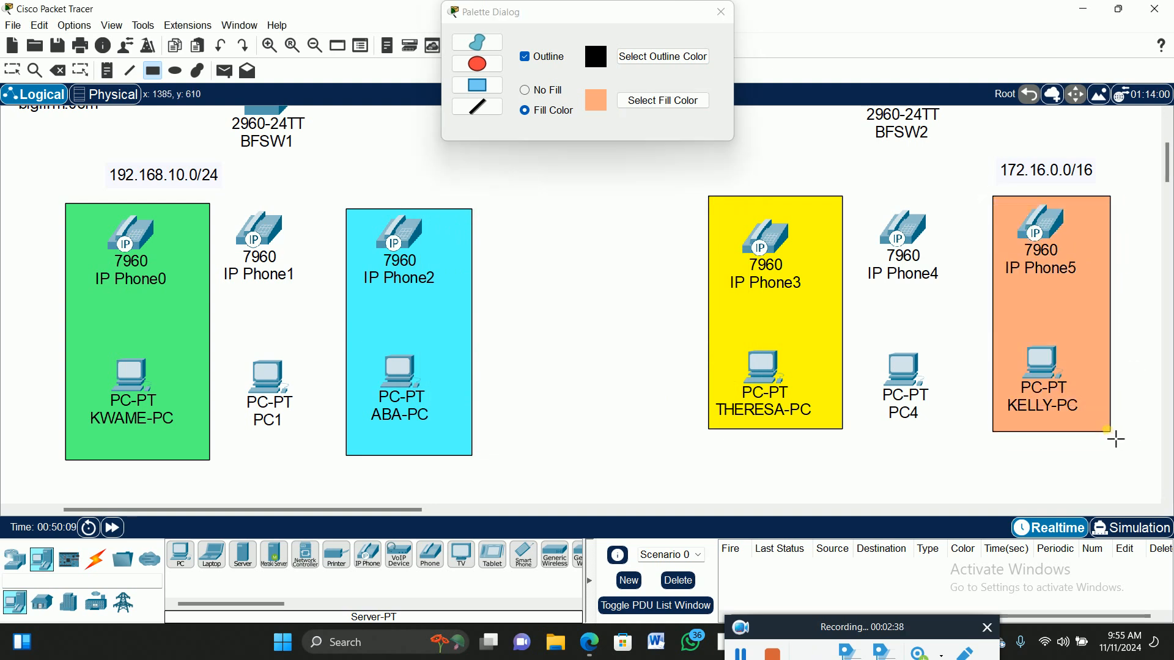
click(722, 12)
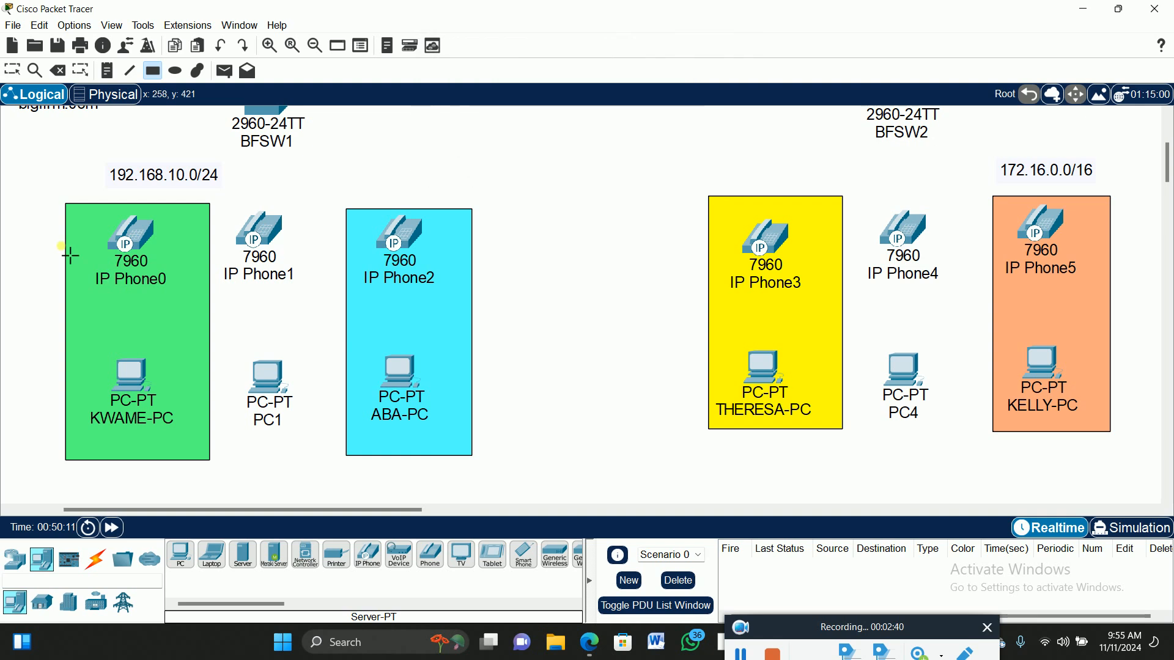
Add SALES-DEPART, QC-DEPART and MARKETING-DEPART notes, and begin an HR-OFFICE note in the orange area.
click(12, 69)
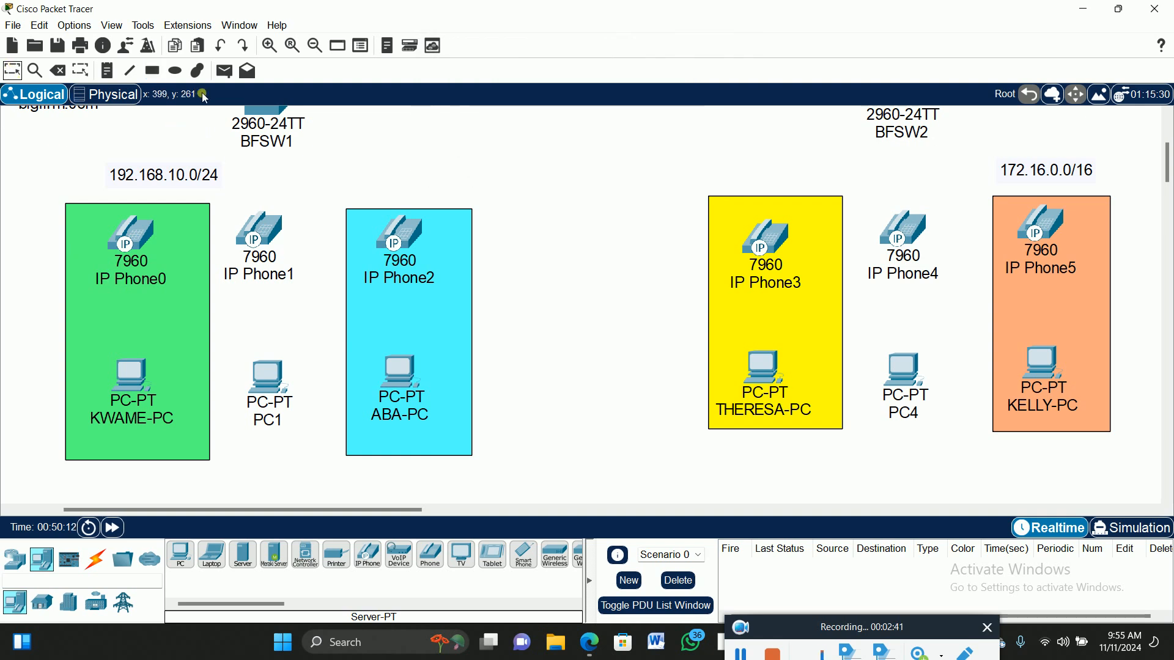
click(109, 72)
click(102, 325)
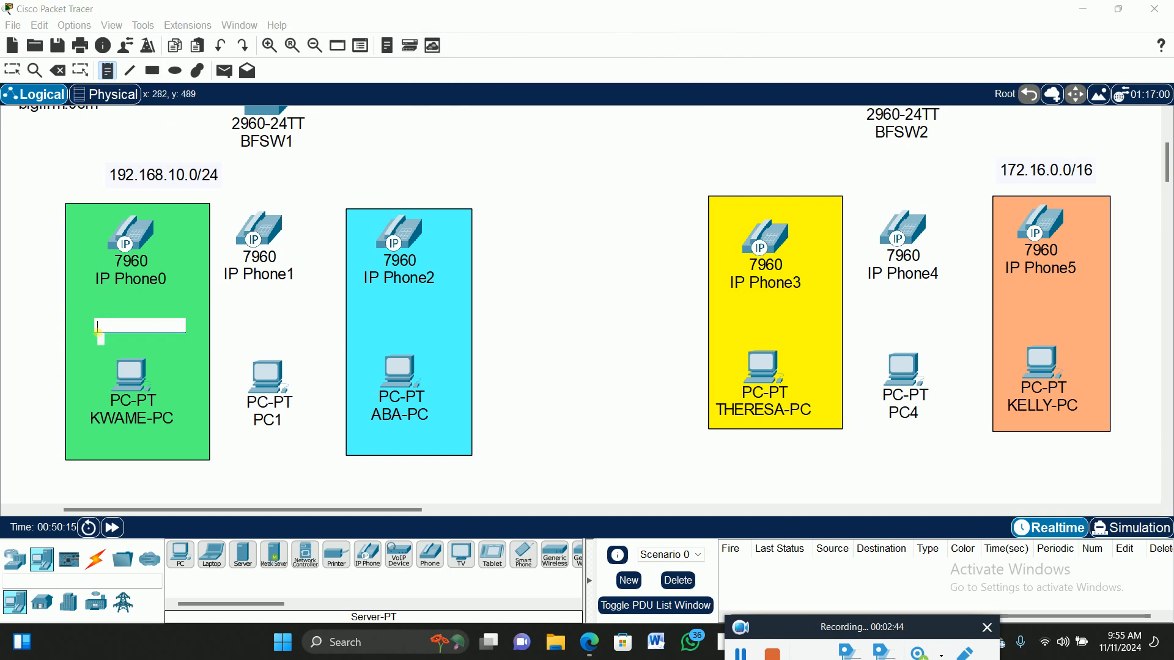
text(S)
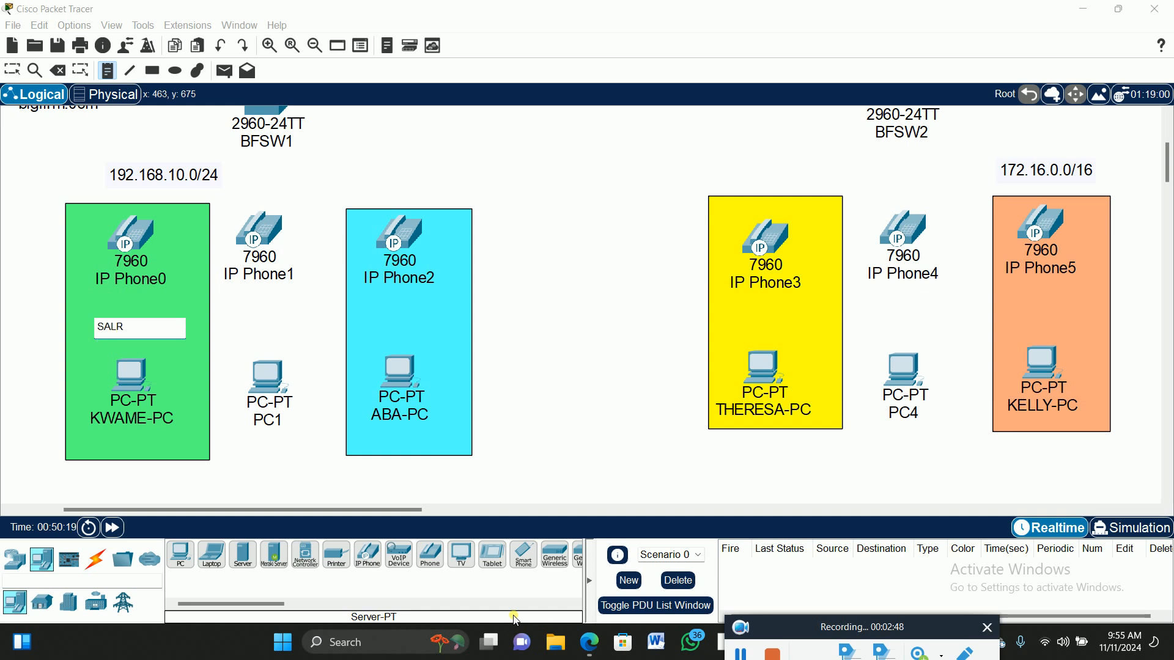
text(ALES-DEPART)
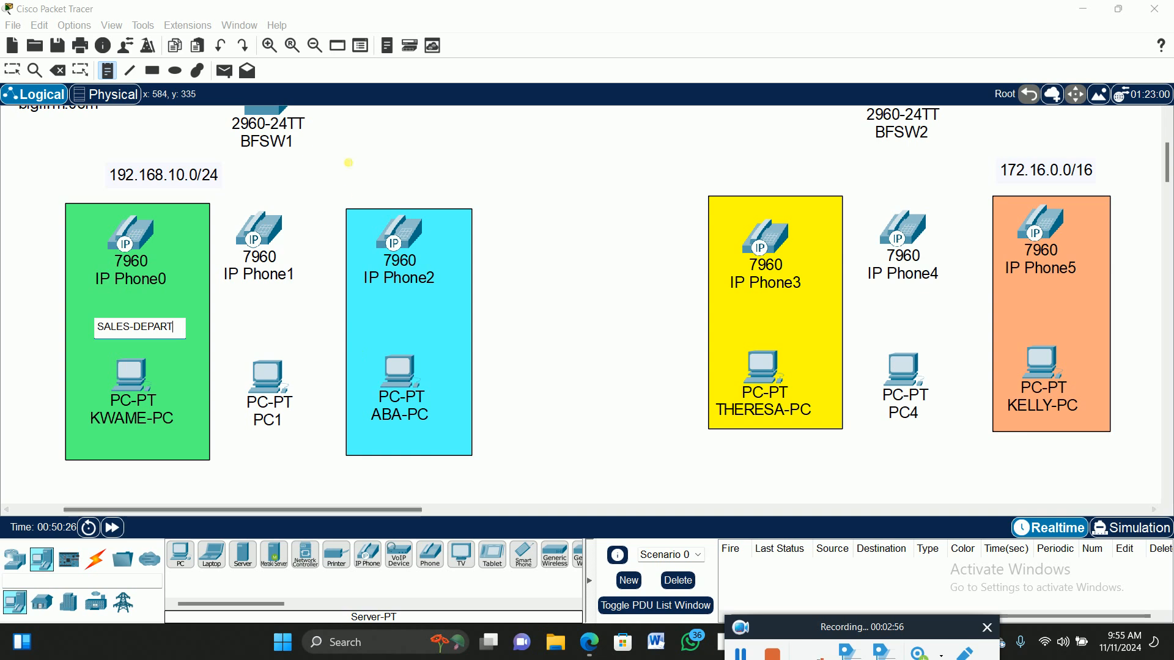
click(376, 328)
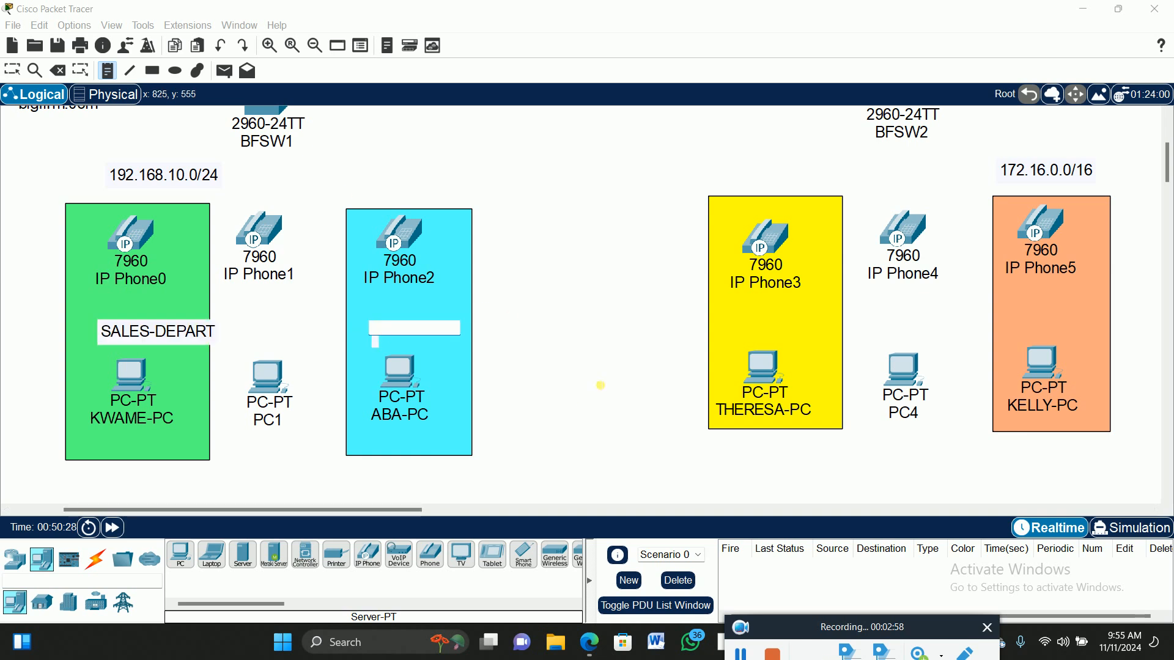
text(QC-DEPART)
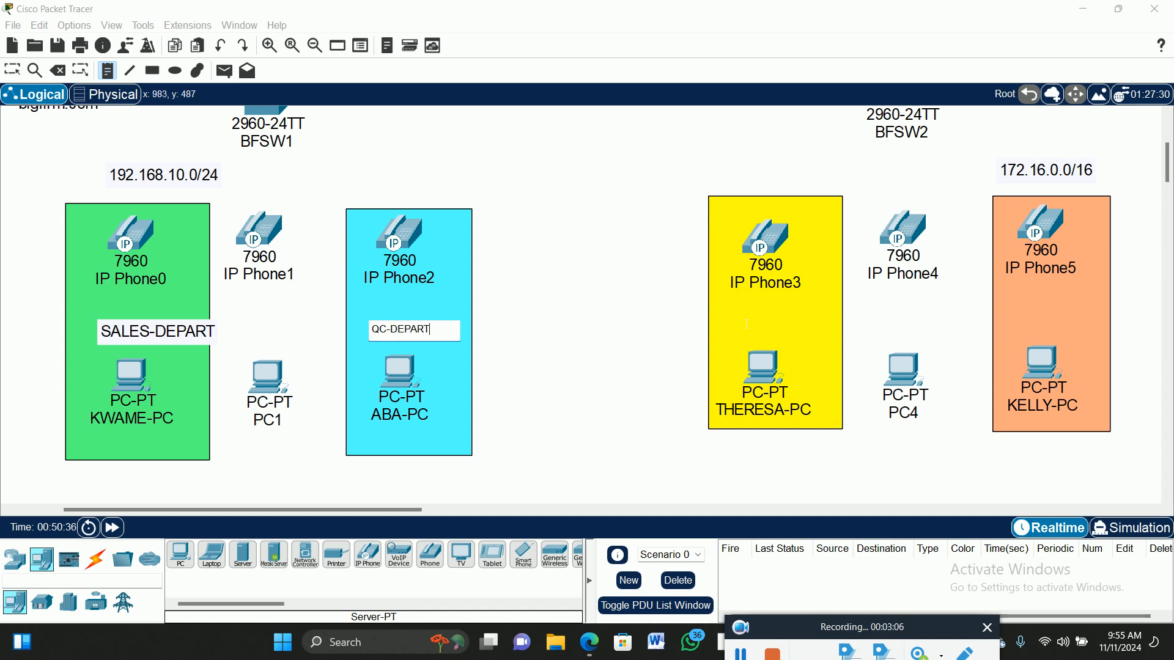
click(747, 324)
text(M)
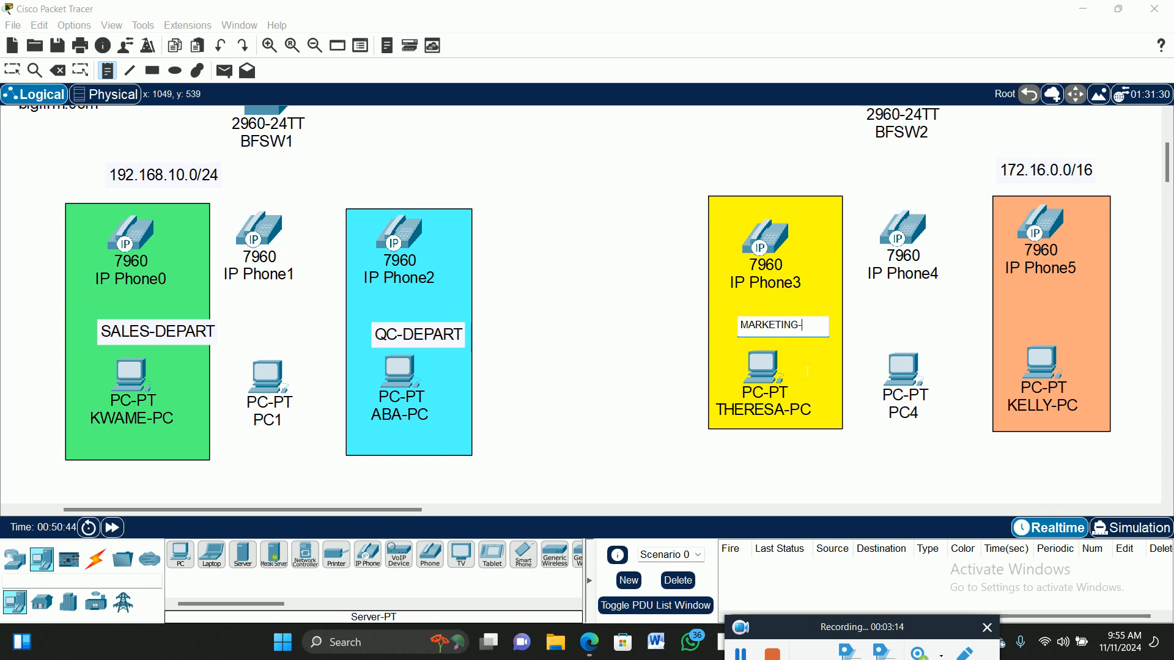
text(ART)
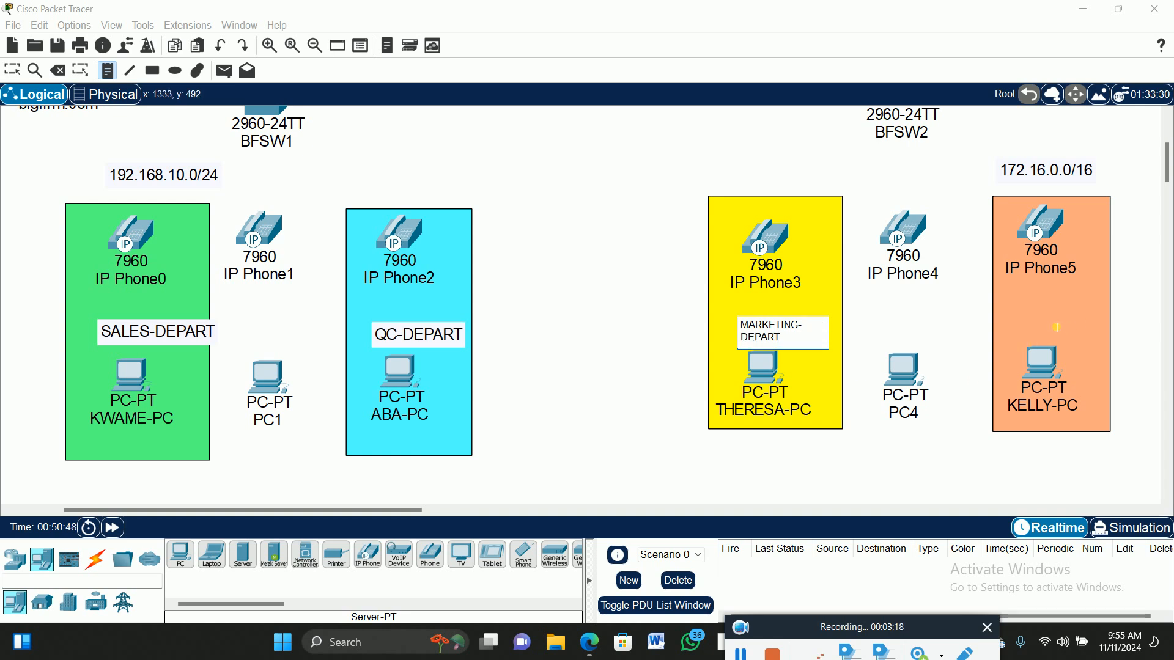
click(1025, 316)
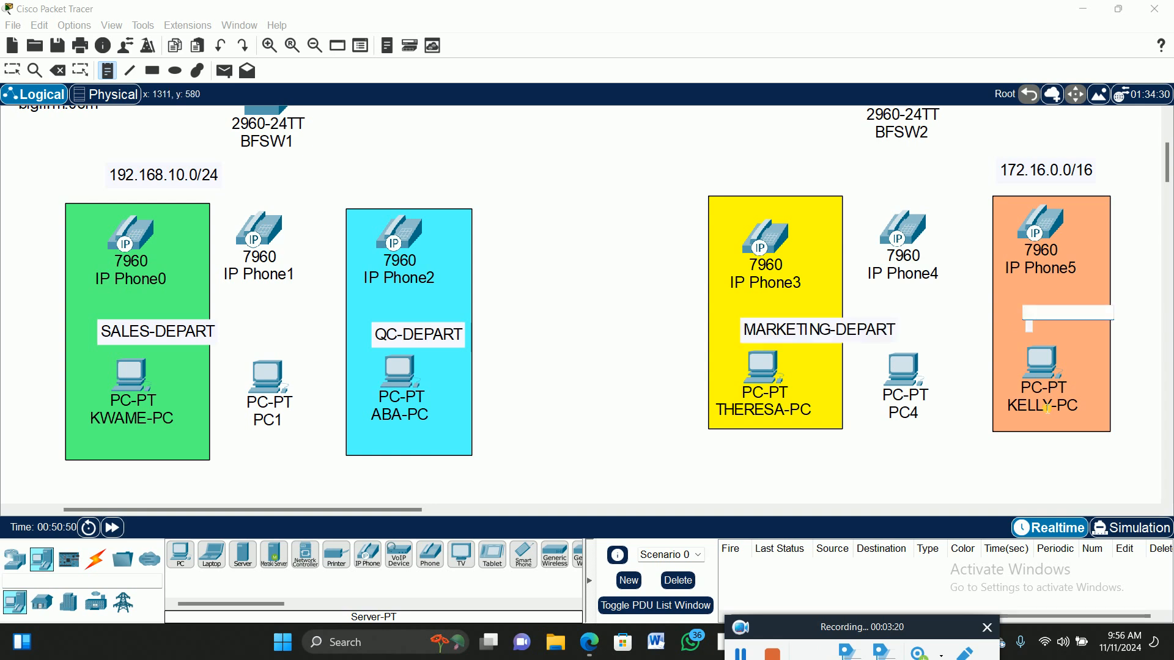
text(HR-OFFICE)
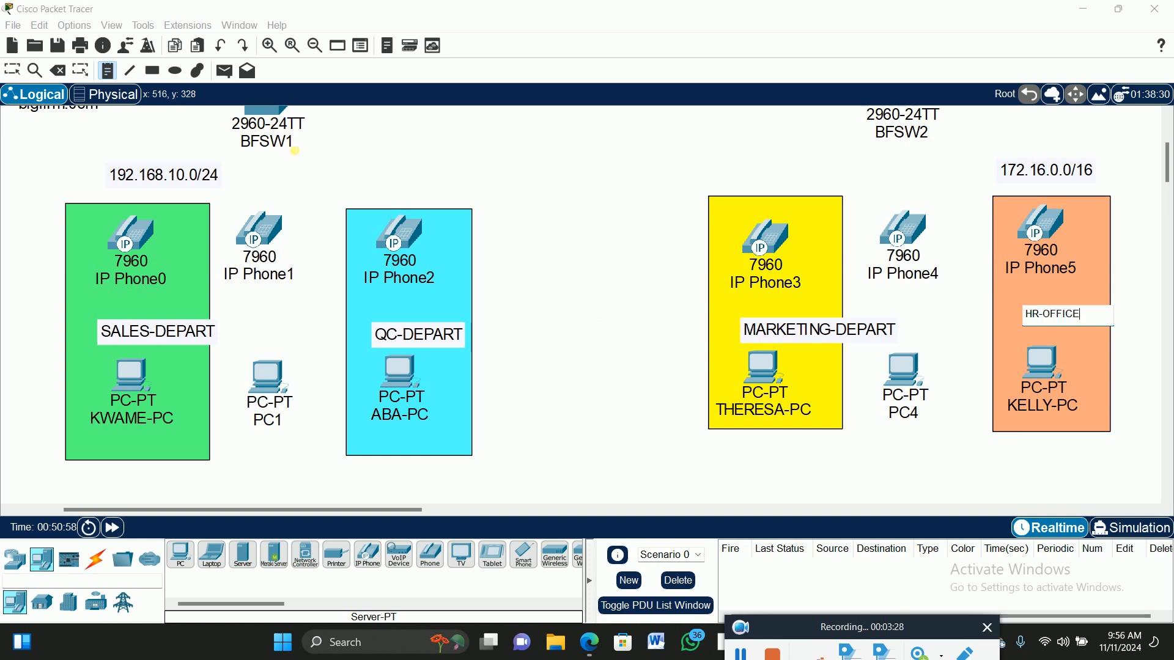
Commit the HR-OFFICE note and reposition the HR-OFFICE, MARKETING-DEPART and SALES-DEPART labels.
key(Escape)
click(1012, 353)
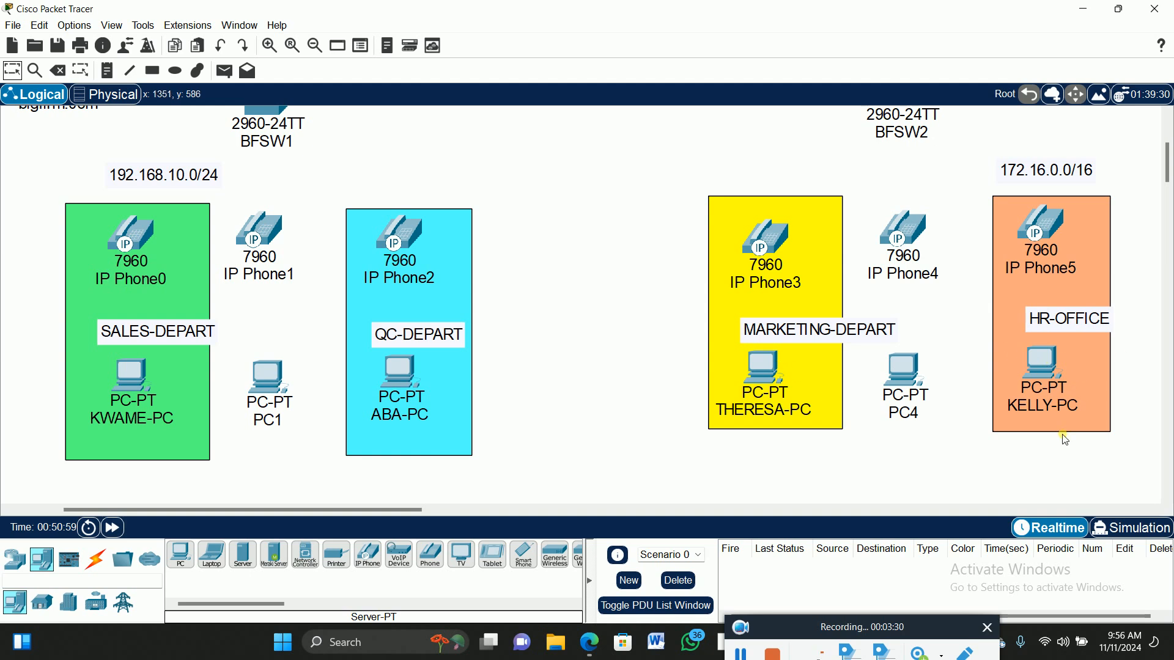
click(1071, 314)
drag(1071, 314, 1053, 316)
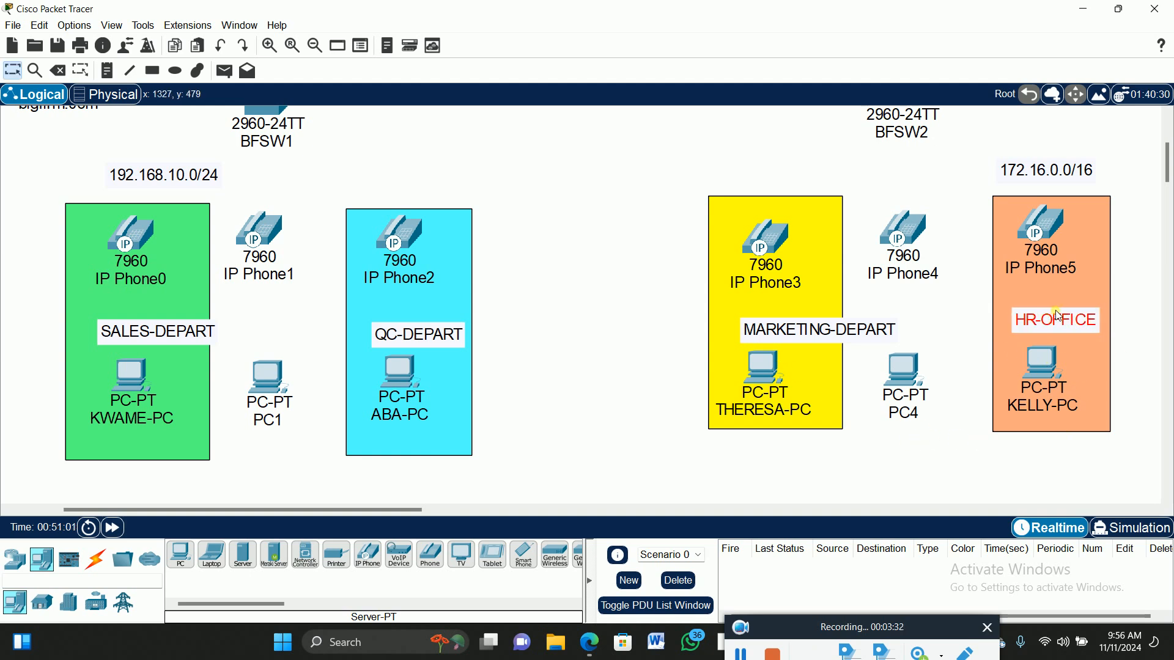
drag(786, 335, 768, 327)
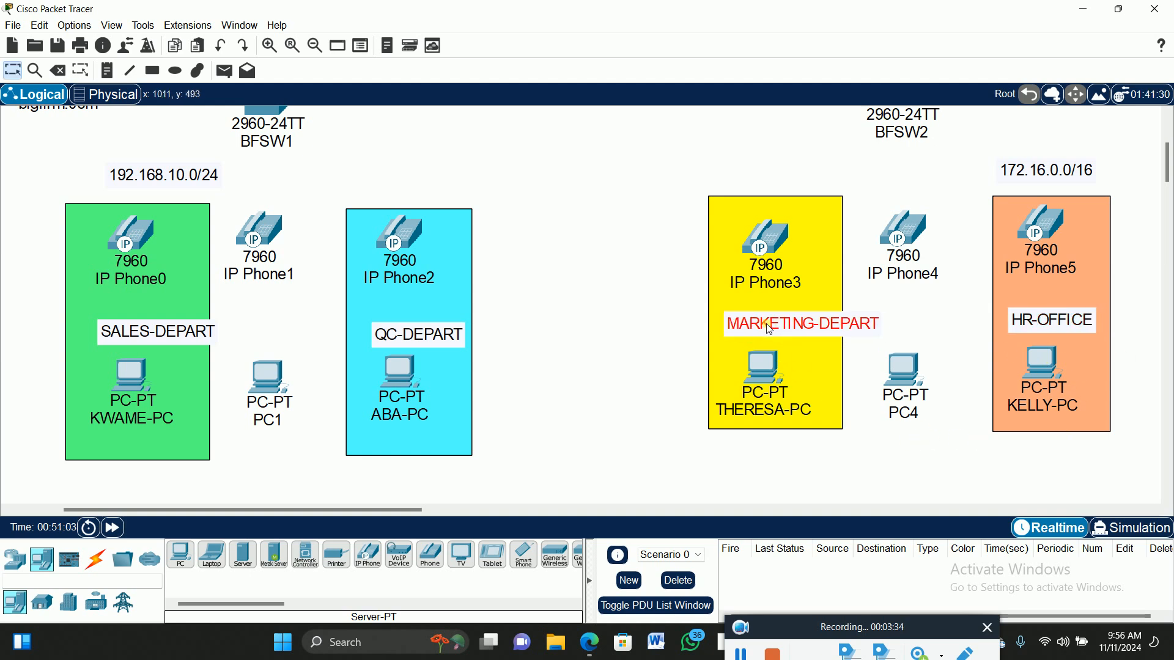
click(819, 330)
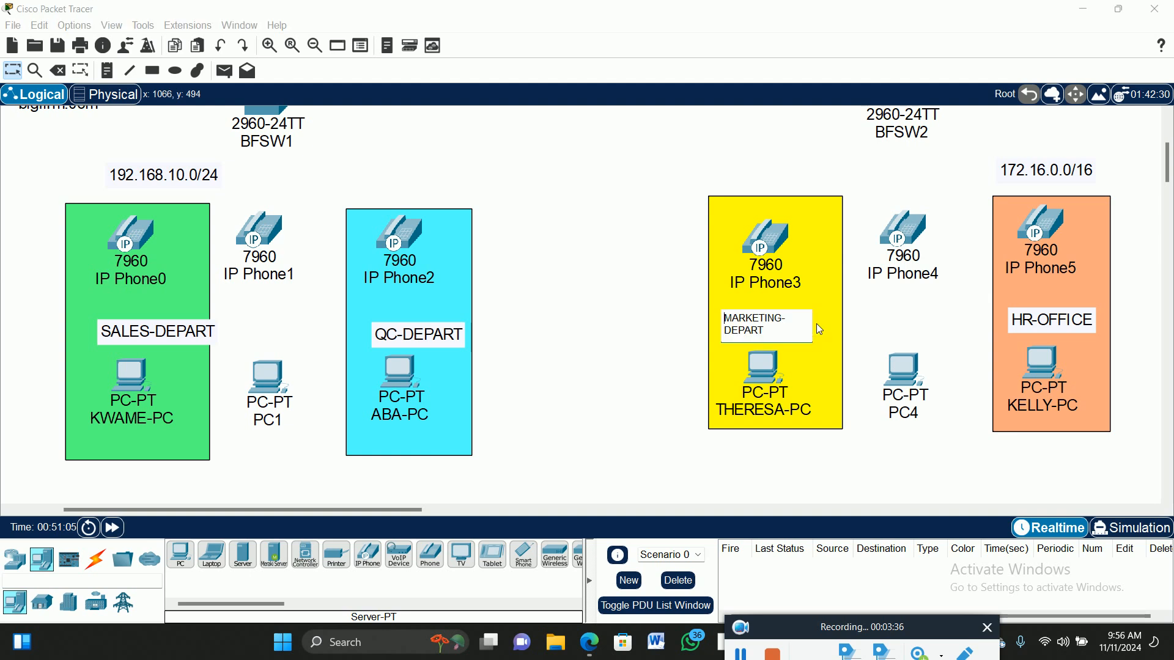
click(791, 324)
click(603, 252)
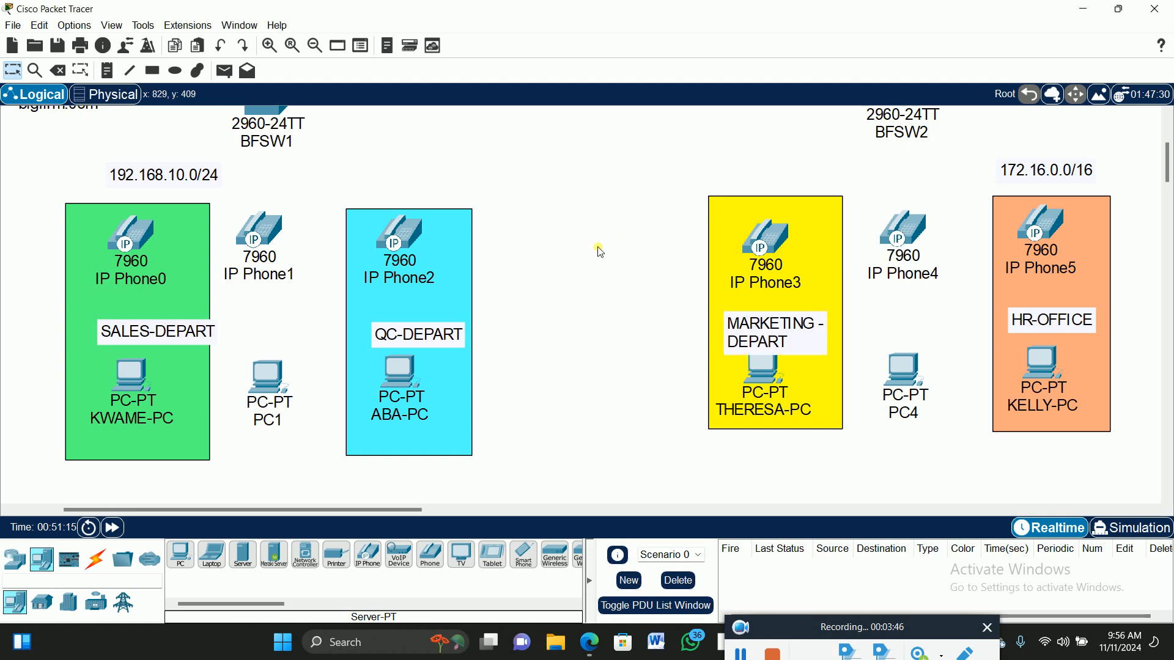
drag(770, 328, 769, 316)
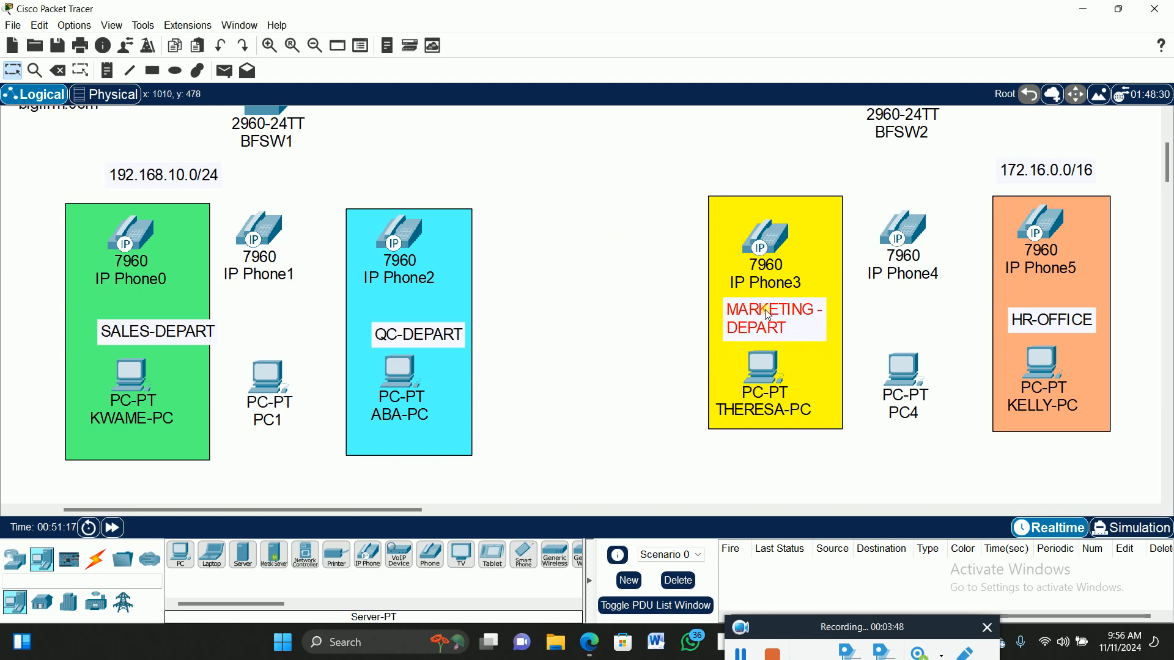
drag(193, 334, 163, 328)
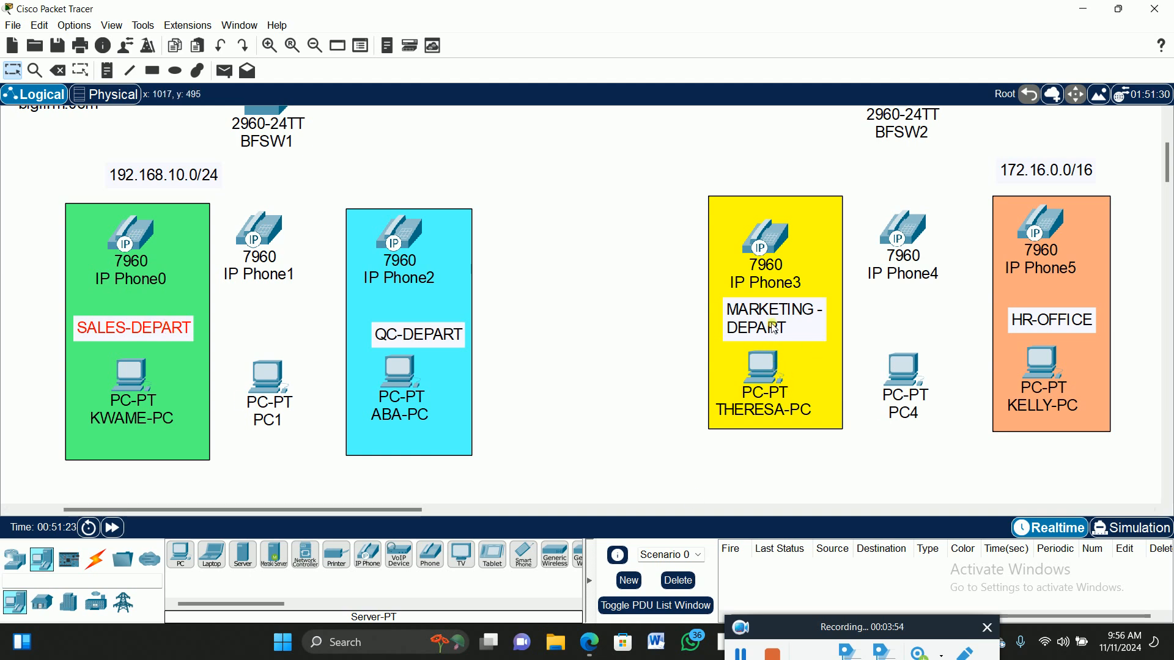
click(626, 252)
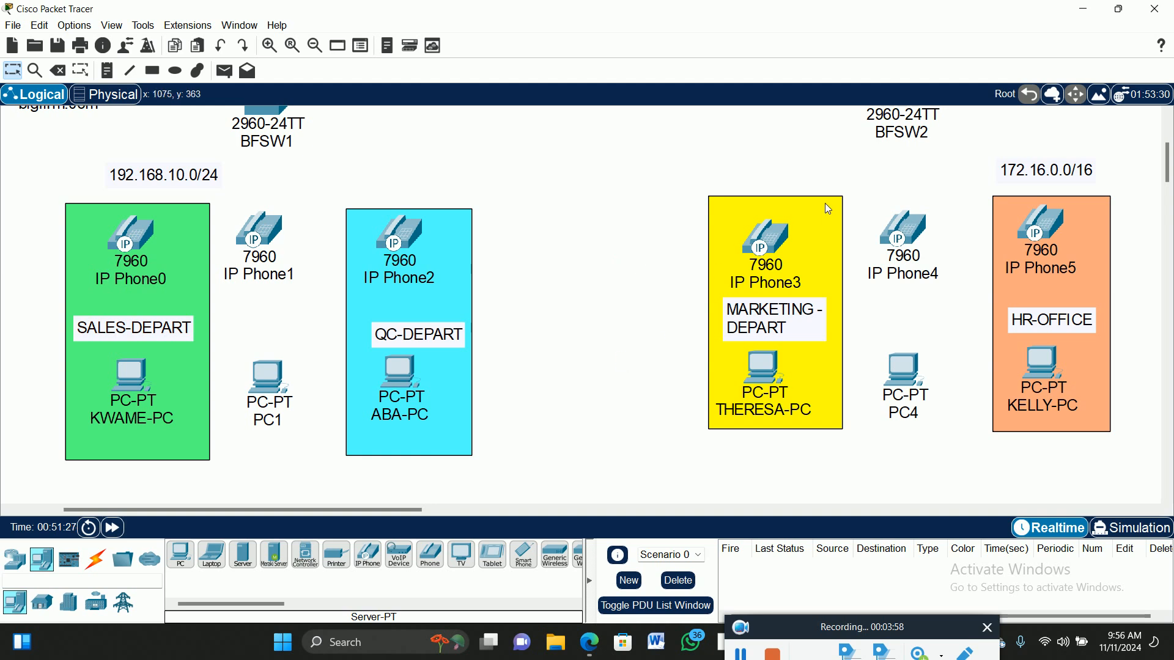
Enlarge the yellow MARKETING and orange HR-OFFICE rectangles down and right with Resize Shape.
click(81, 70)
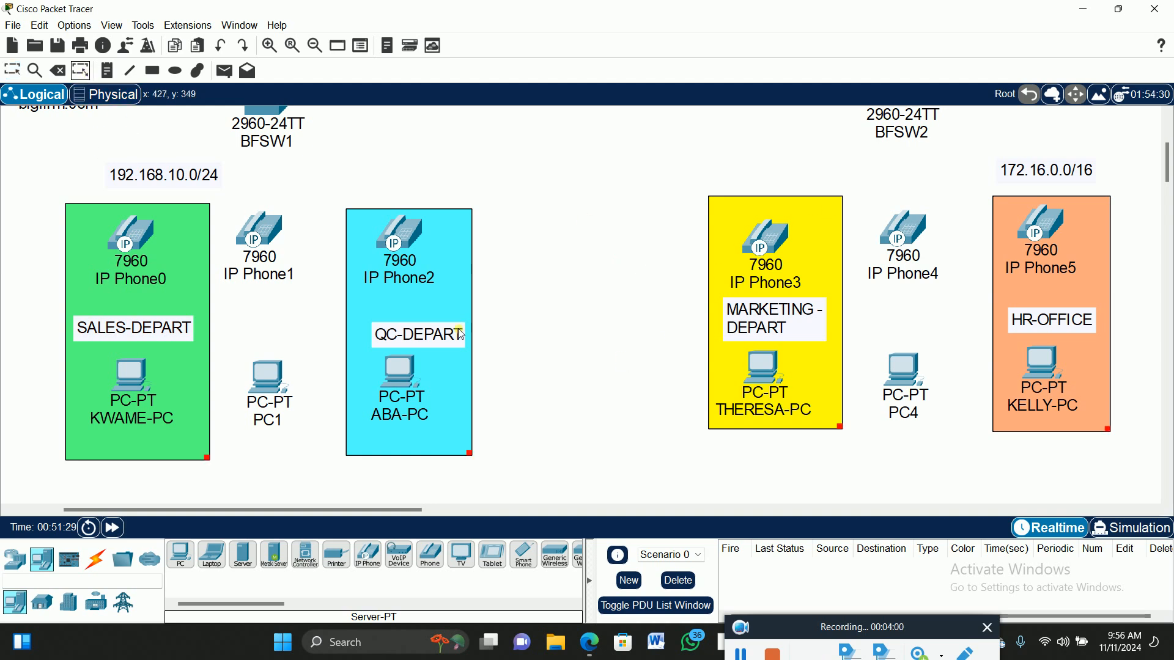
drag(841, 427, 859, 461)
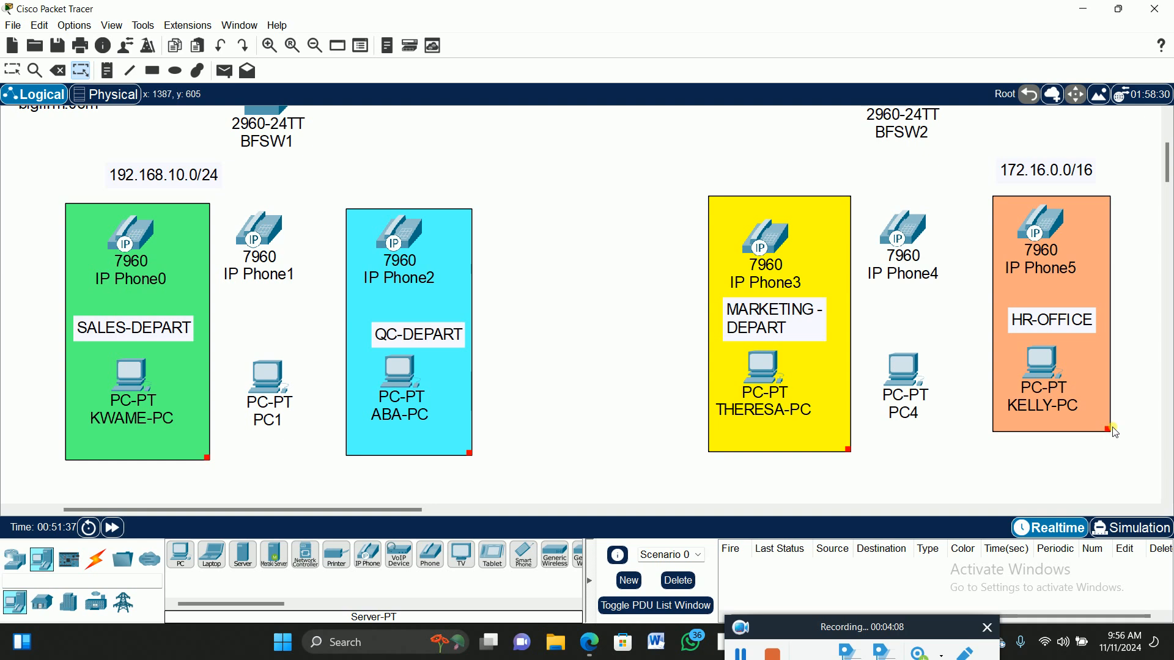
drag(1110, 432, 1124, 458)
click(13, 69)
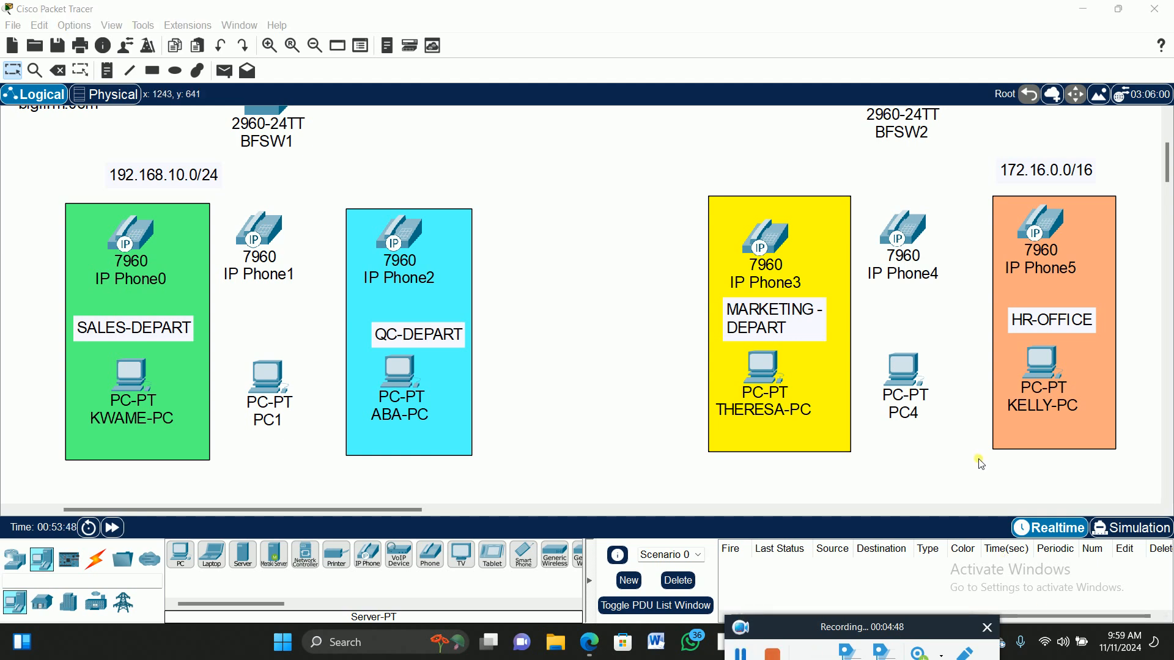
Zoom out and scroll until routers BFR1, BFR2 and all four departments are in view.
scroll(636, 240, up, 2)
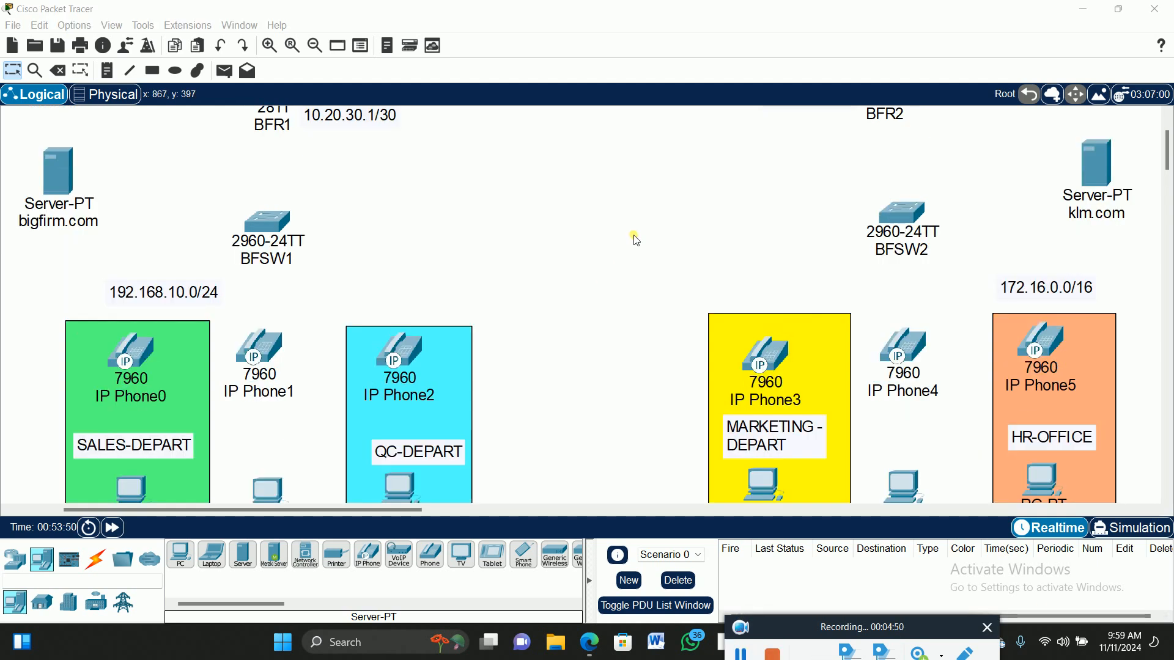
scroll(636, 240, up, 1)
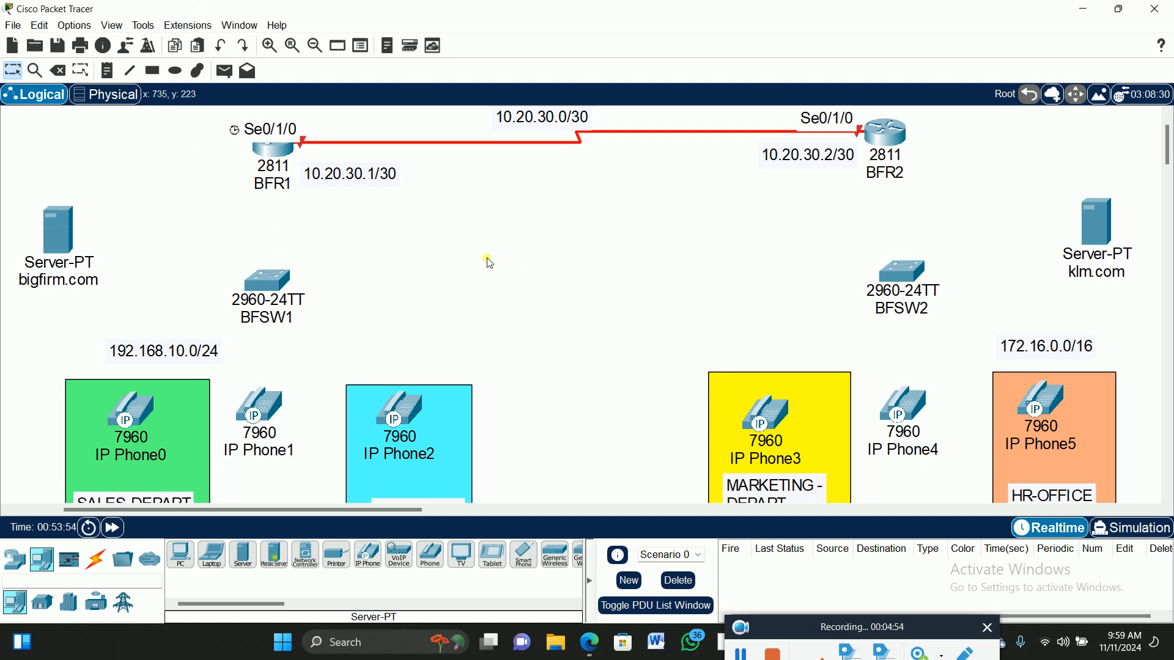
scroll(388, 397, down, 2)
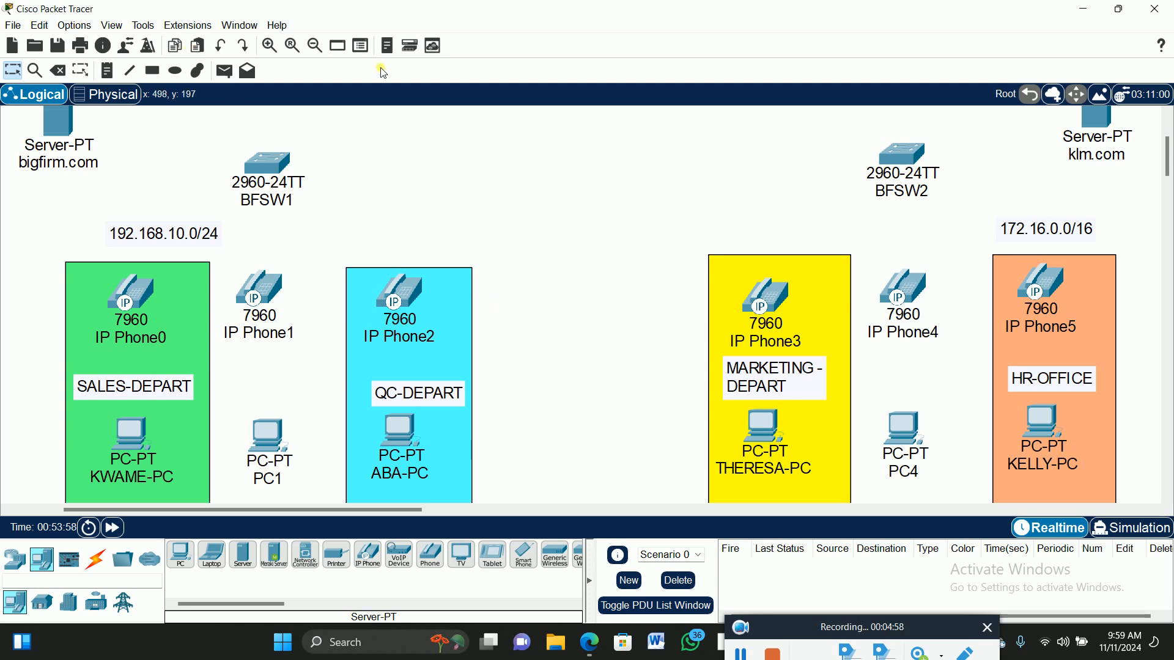
click(315, 46)
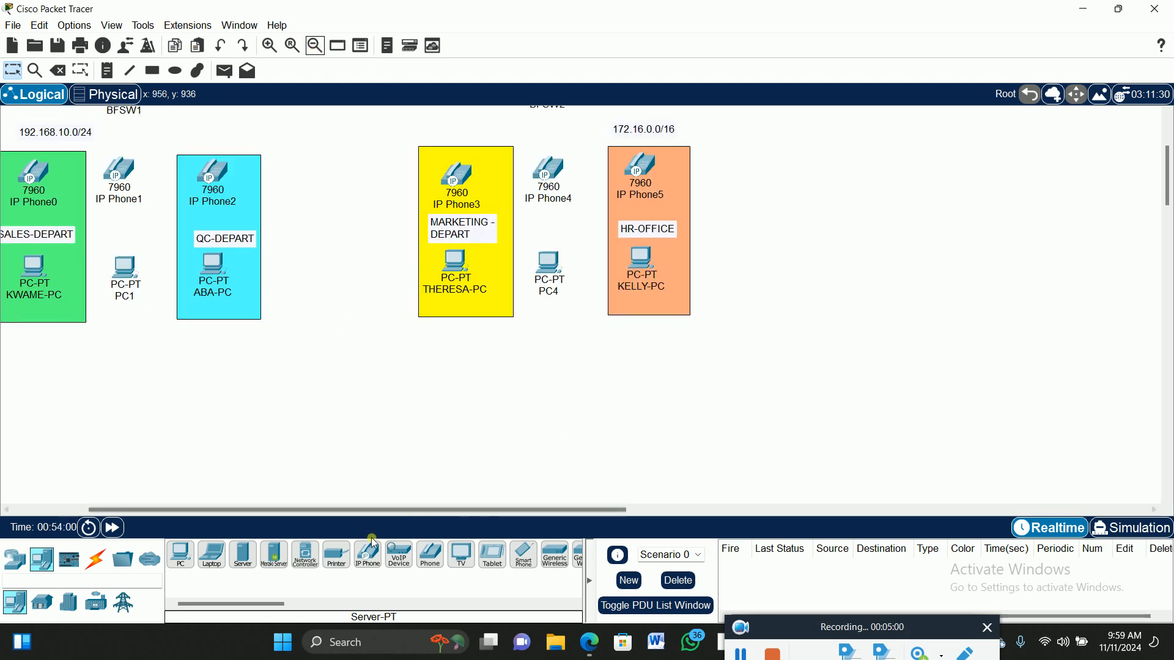
drag(399, 511, 294, 518)
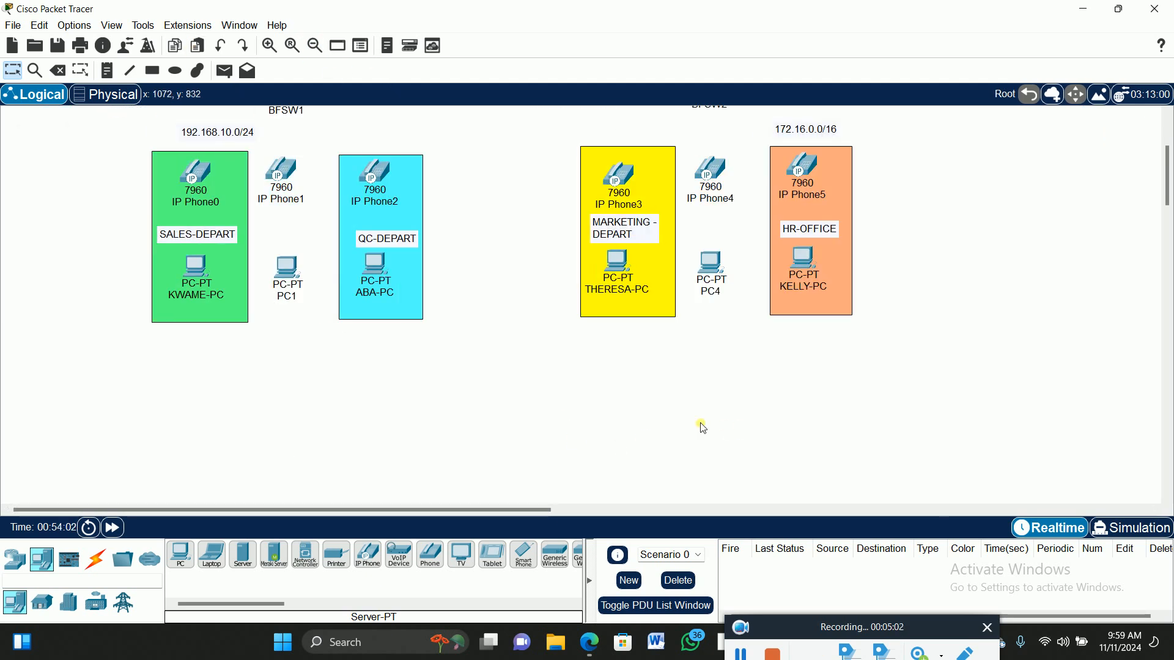
scroll(728, 418, up, 2)
scroll(737, 413, up, 1)
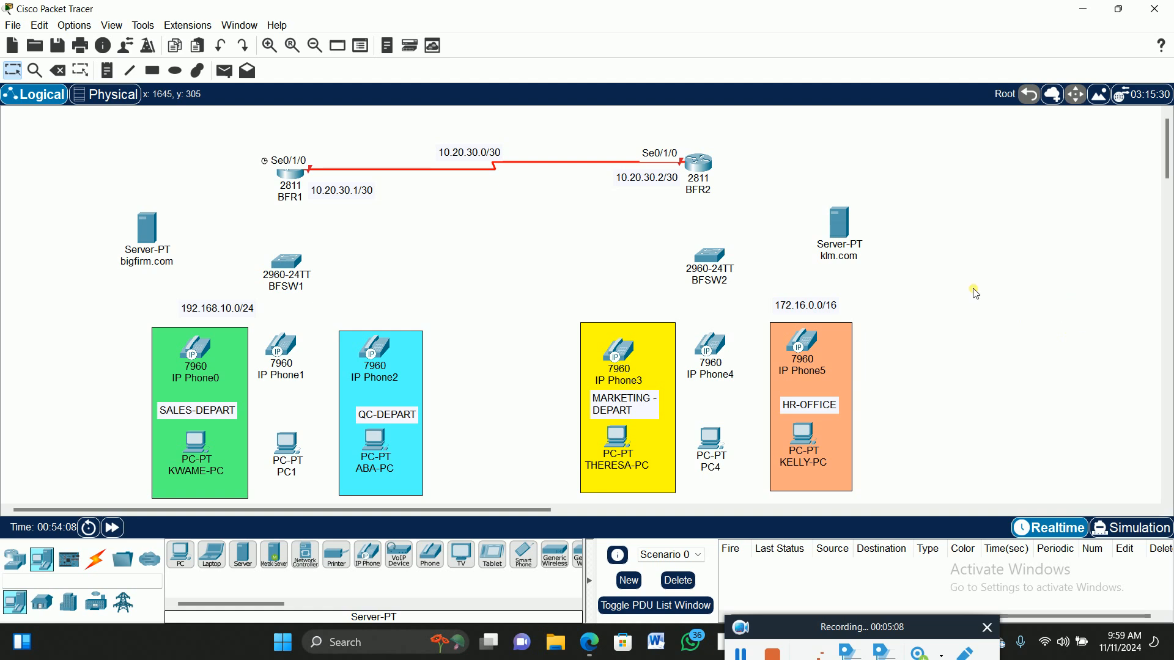
Connect BFR1 FastEthernet0/0 to BFSW1 FastEthernet0/1 with a copper cross-over cable.
click(96, 559)
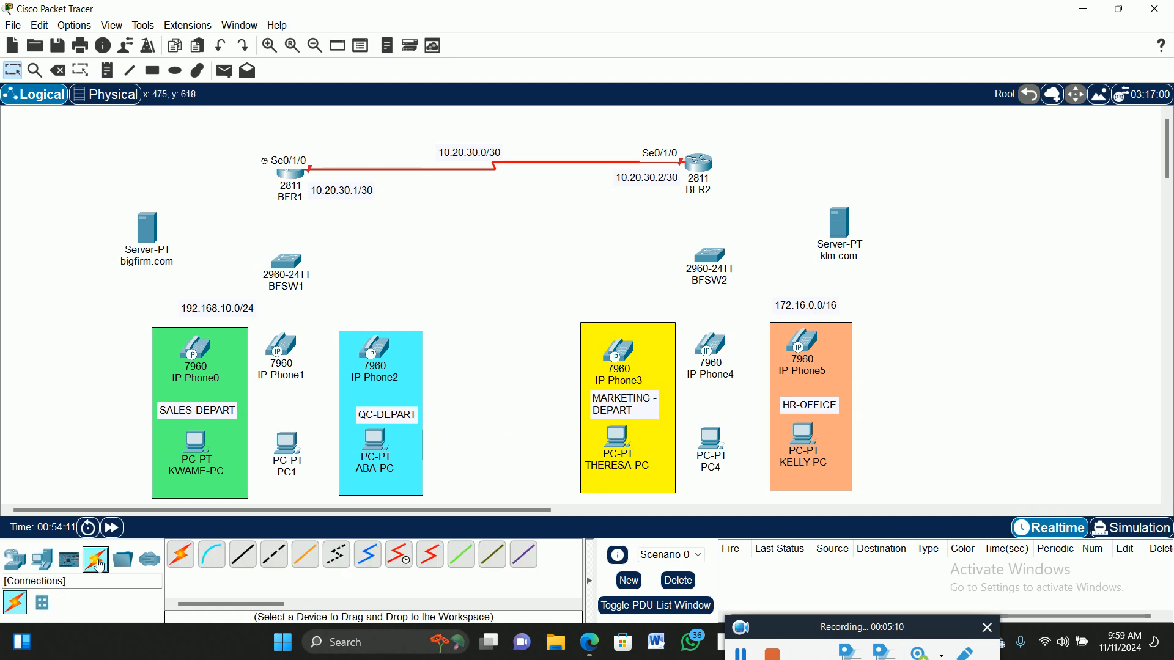
click(274, 555)
click(294, 181)
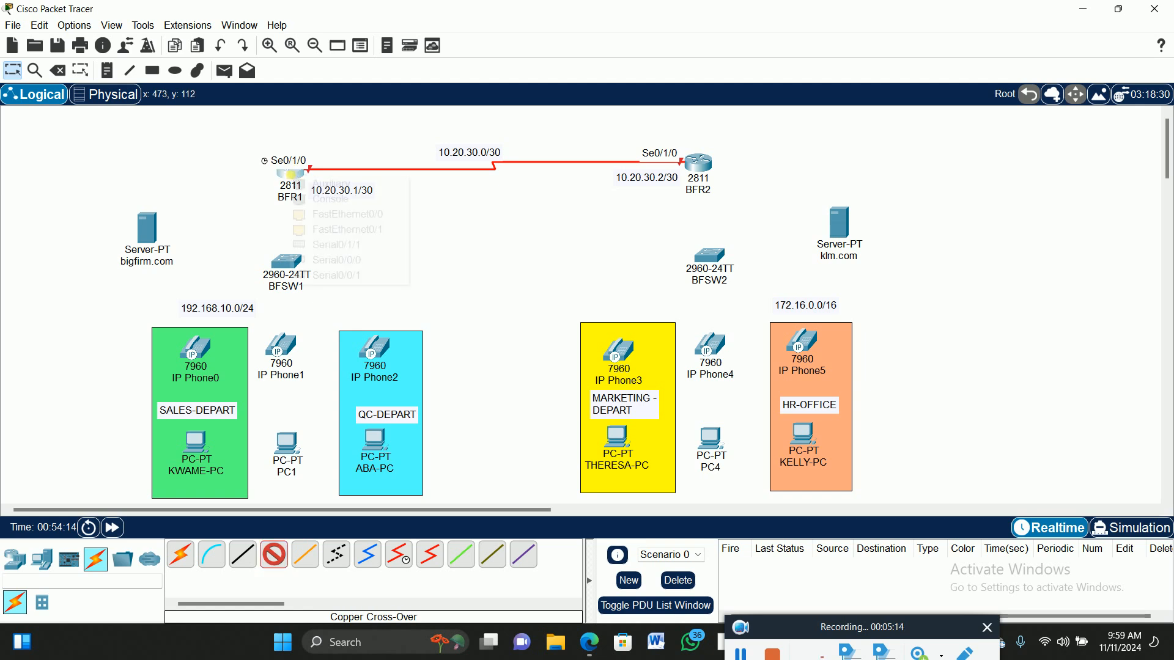
click(318, 214)
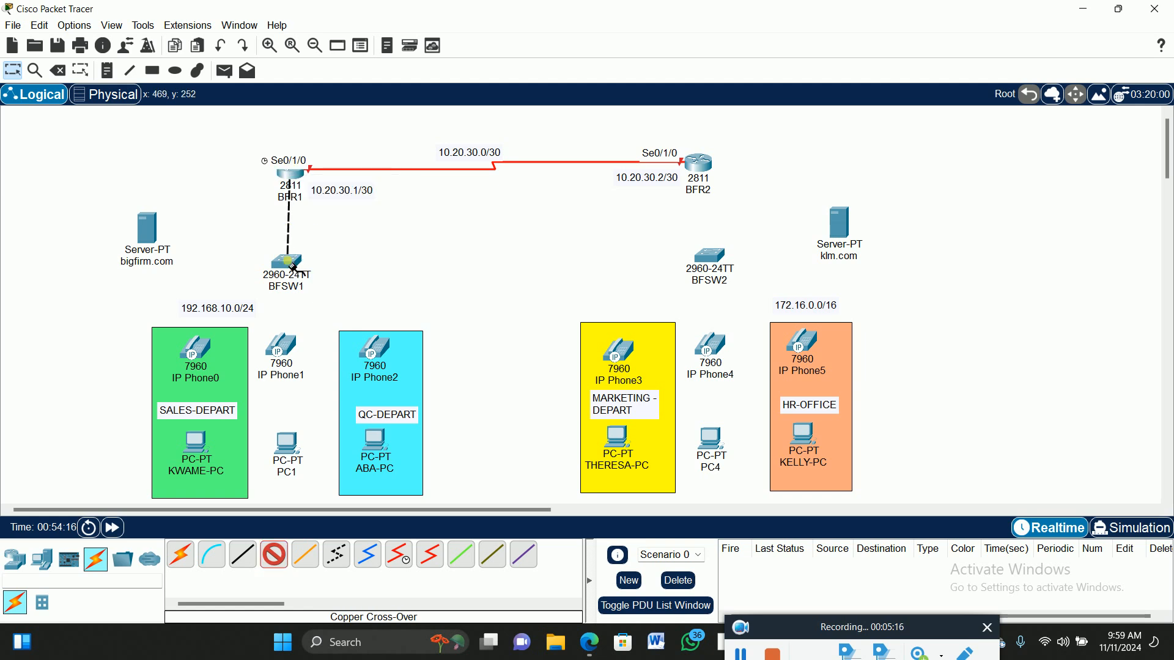
click(287, 269)
click(392, 26)
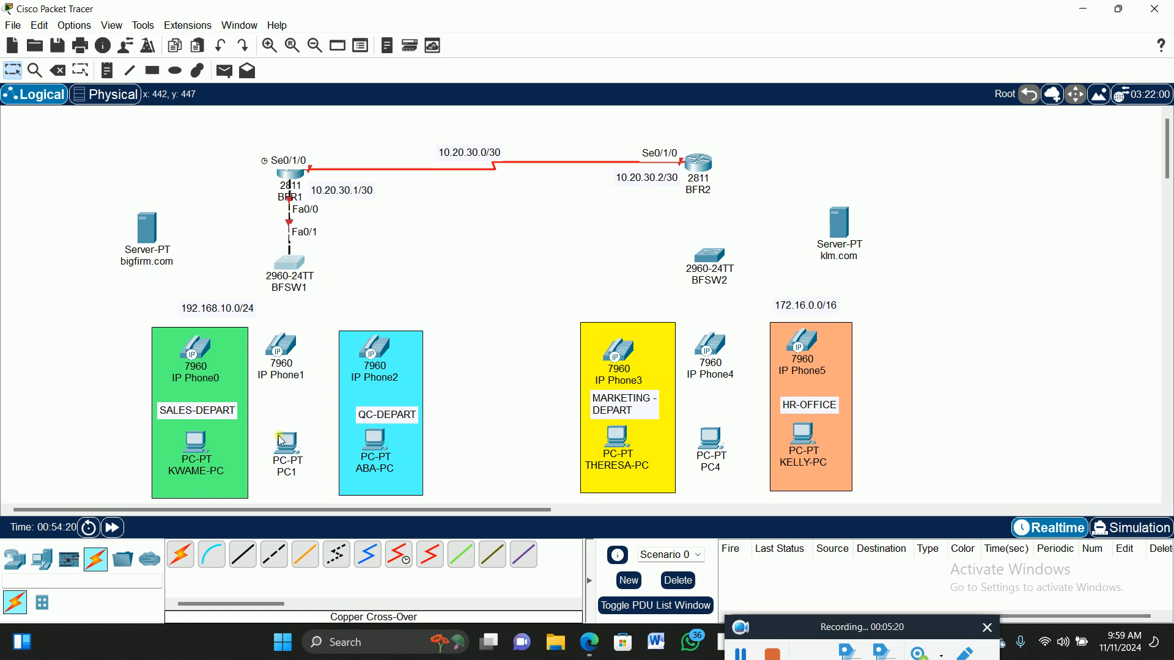
Connect the bigfirm.com server Fa0 to BFSW1 FastEthernet0/2 with a straight-through cable.
click(242, 555)
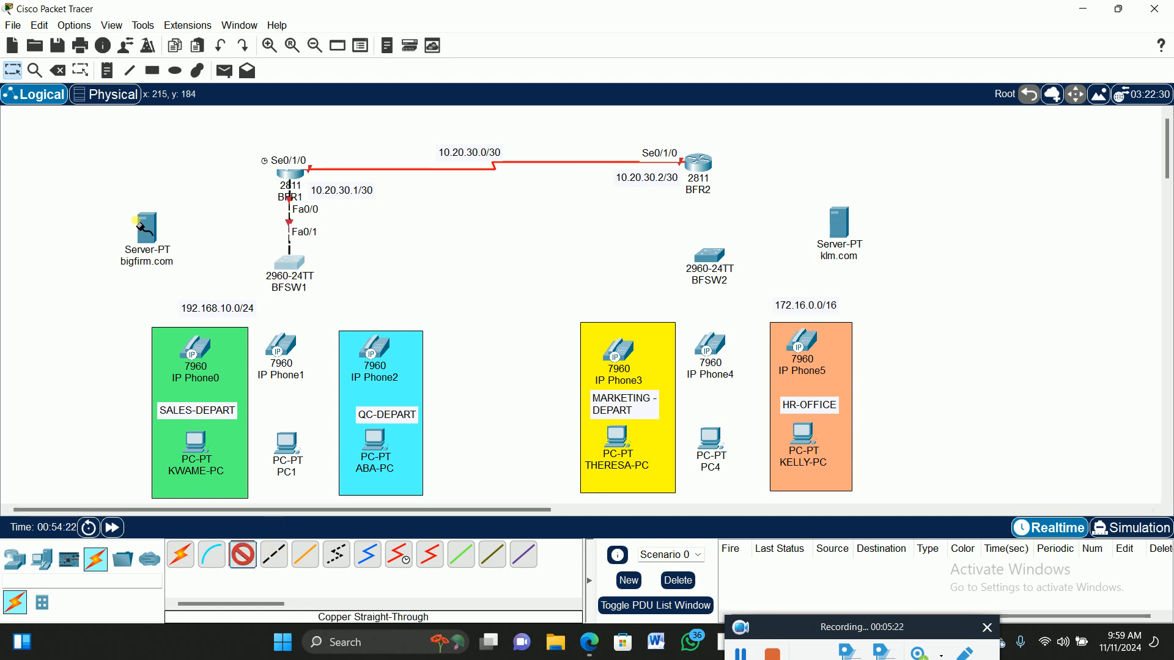
click(147, 229)
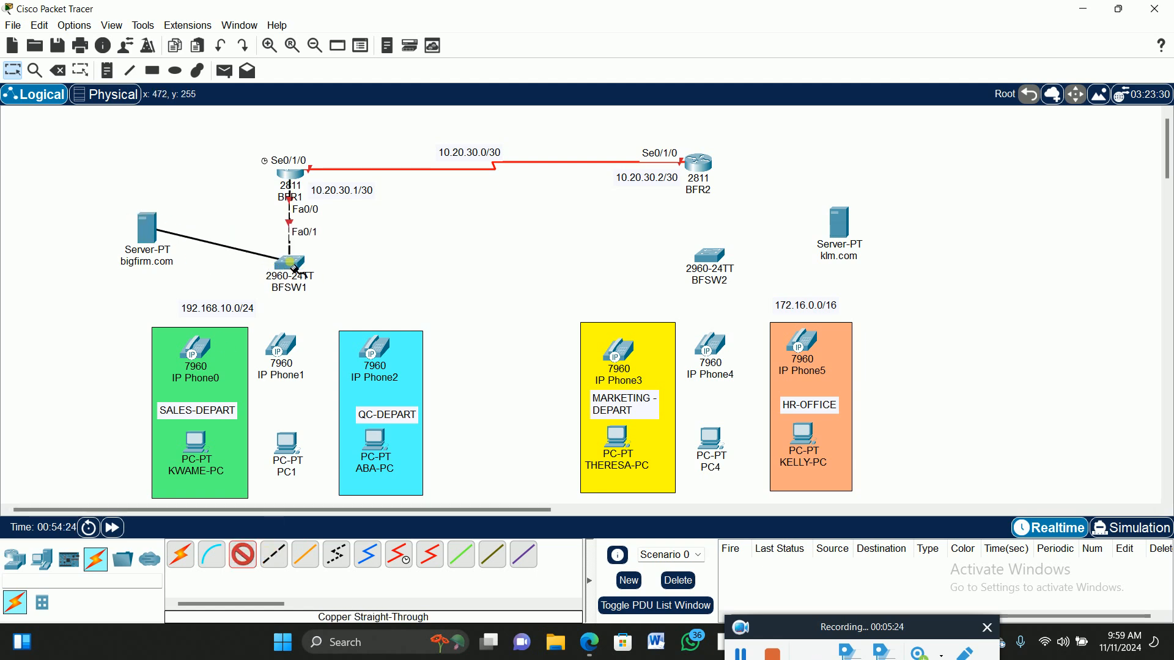
click(290, 265)
click(374, 32)
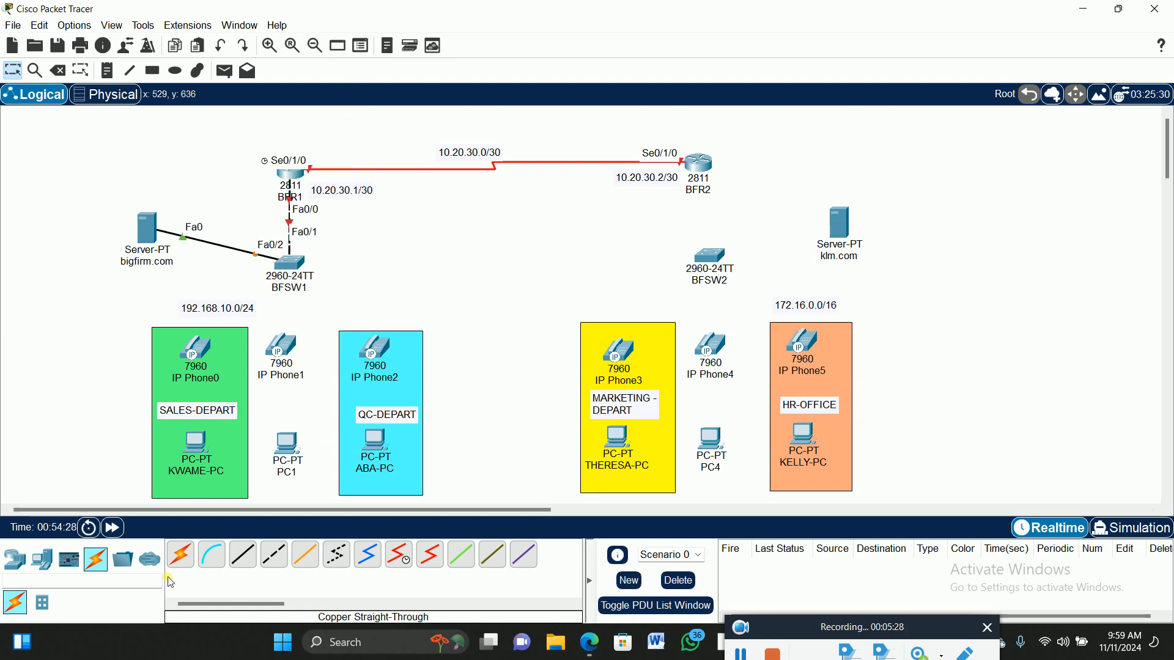
click(279, 561)
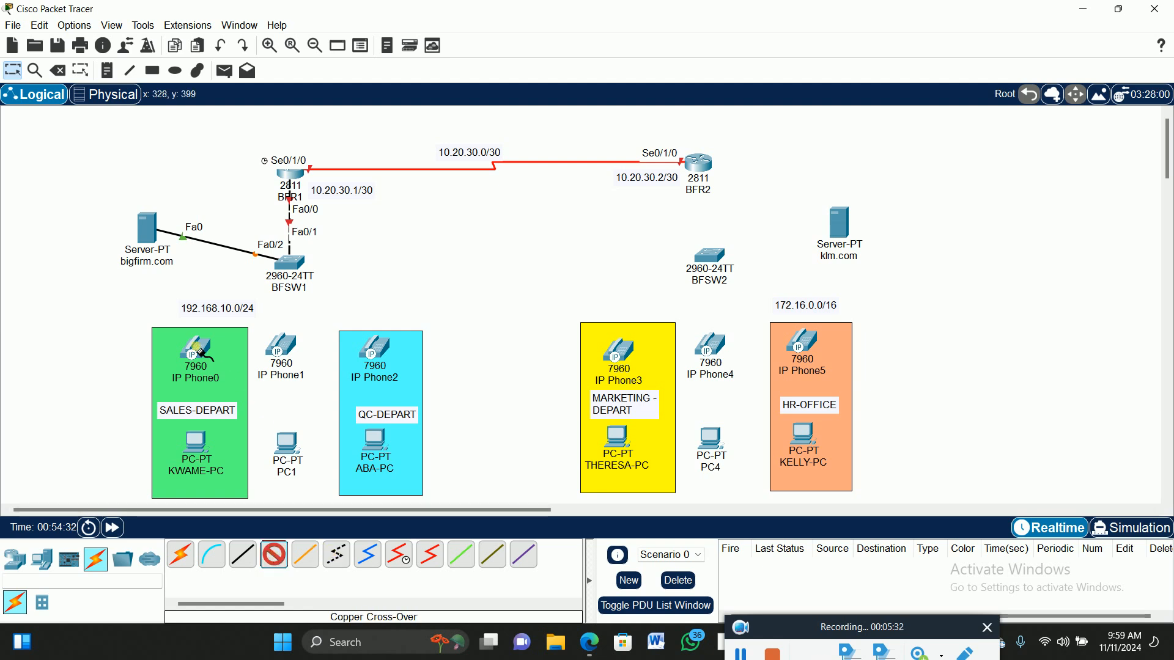
Cable IP Phone0's switch port to BFSW1 Fa0/3, then delete that link.
click(201, 354)
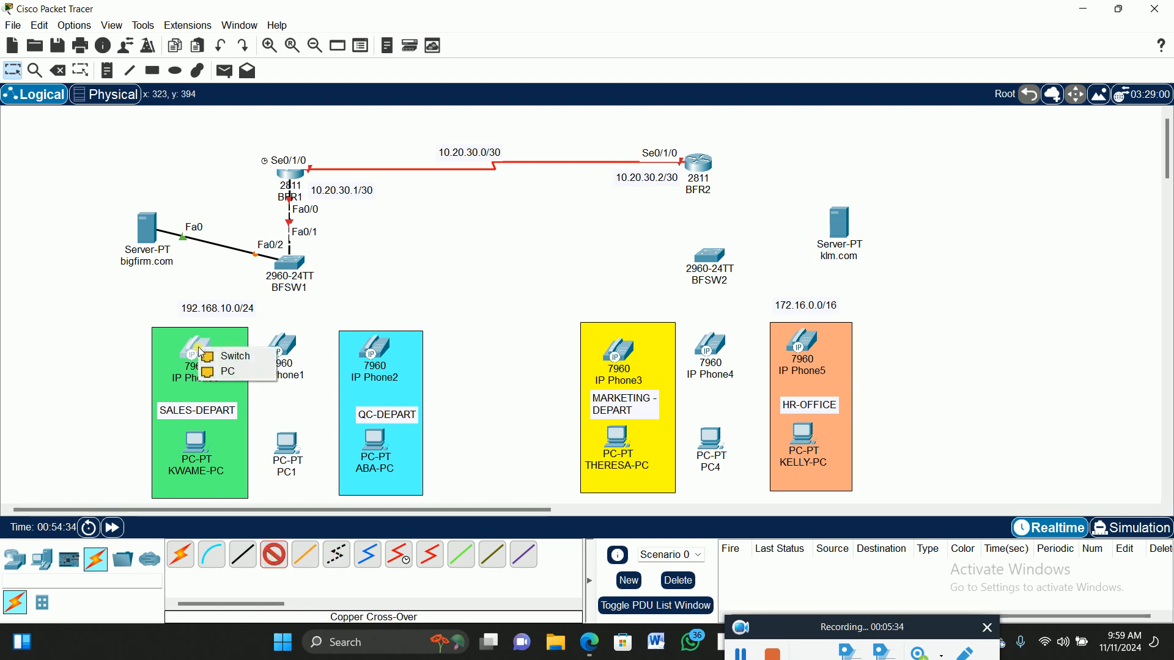
click(245, 360)
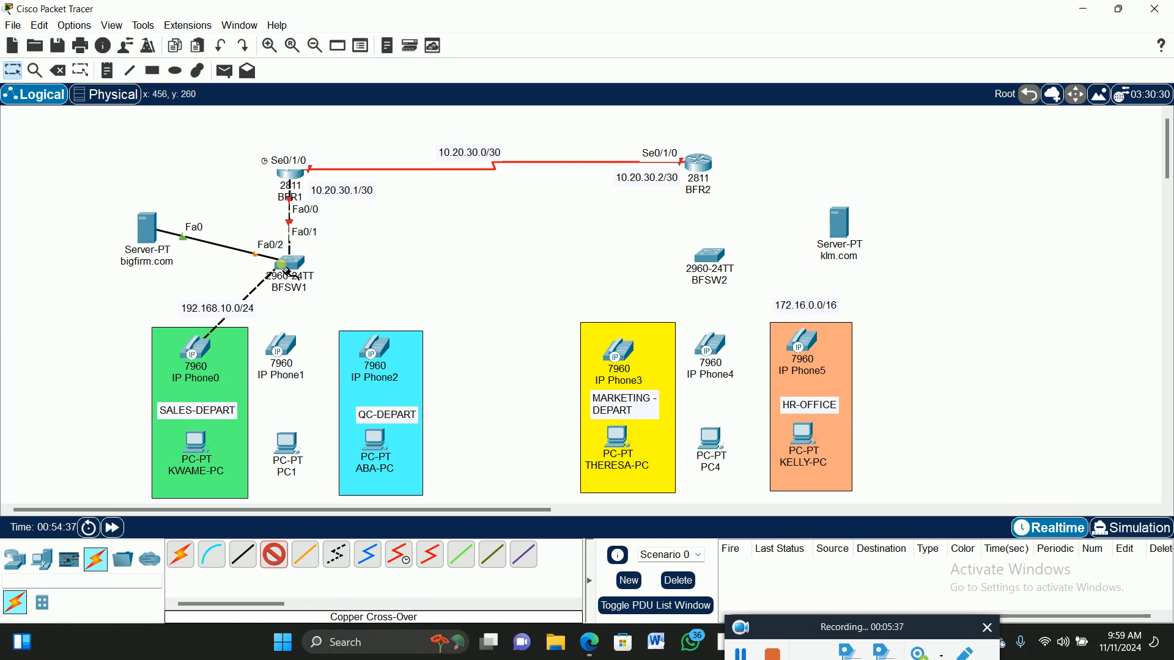
click(290, 265)
click(324, 288)
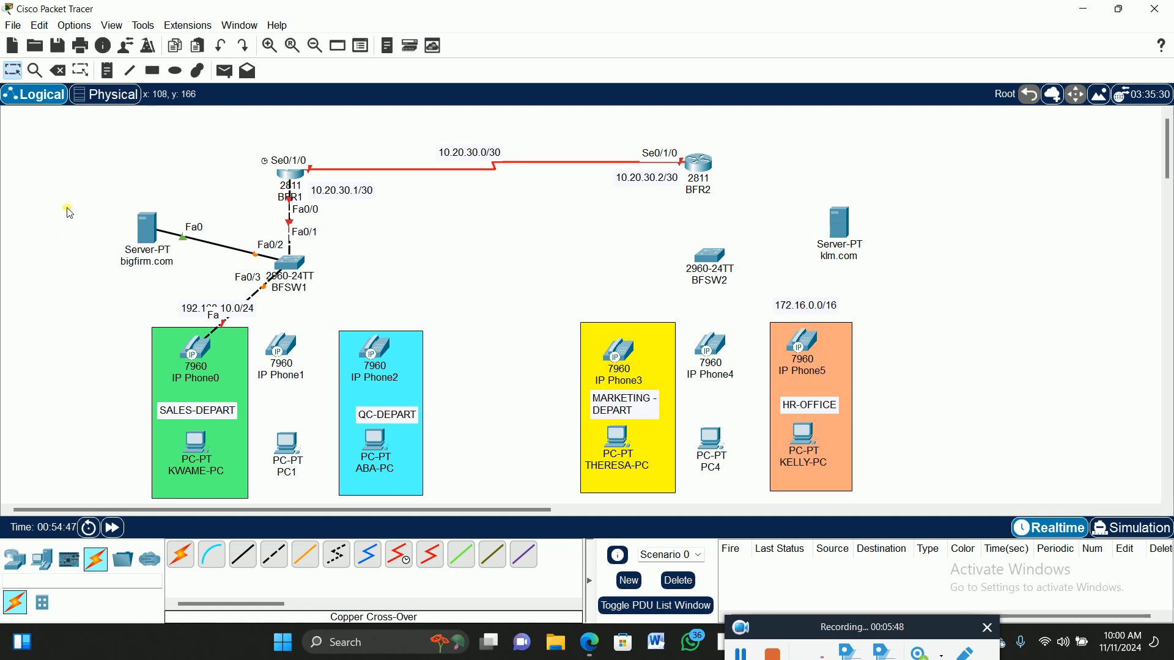
click(58, 71)
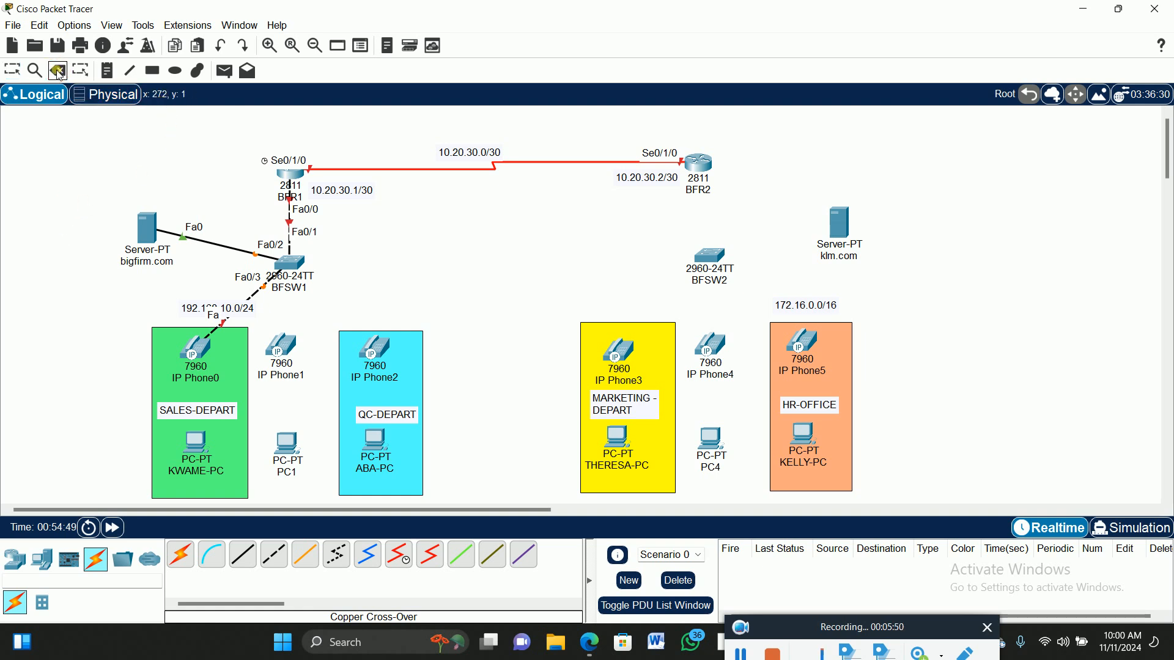
click(264, 301)
click(18, 70)
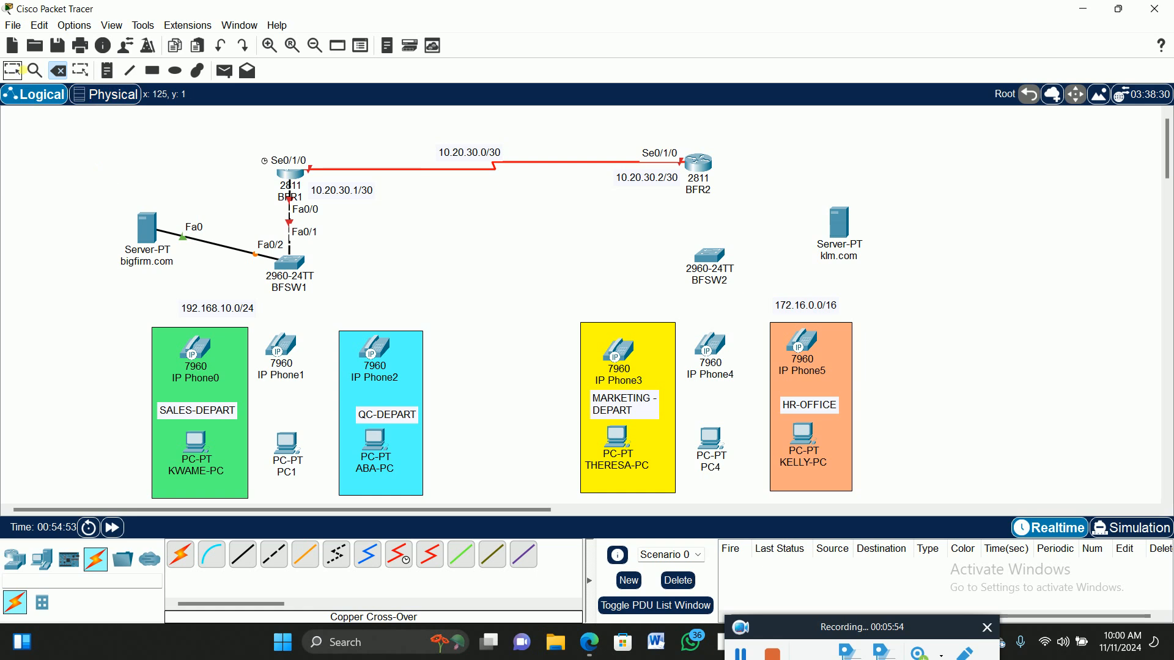
Recable IP Phone0's switch port to BFSW1 FastEthernet0/3 with straight-through copper.
click(242, 554)
click(197, 351)
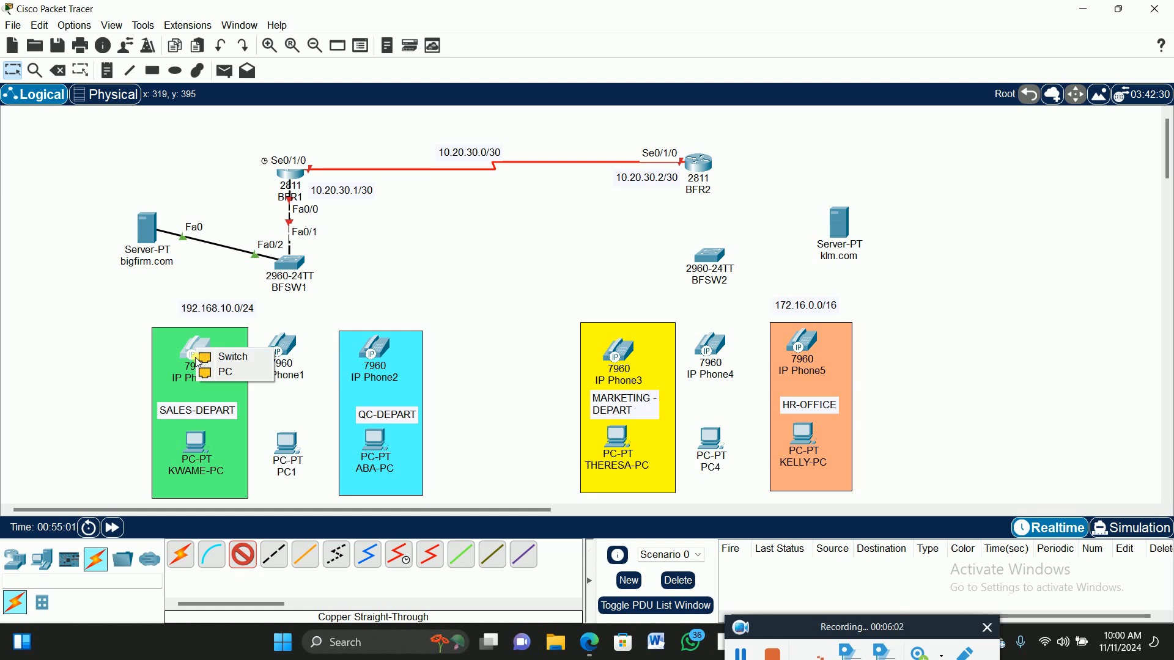
click(235, 357)
click(292, 270)
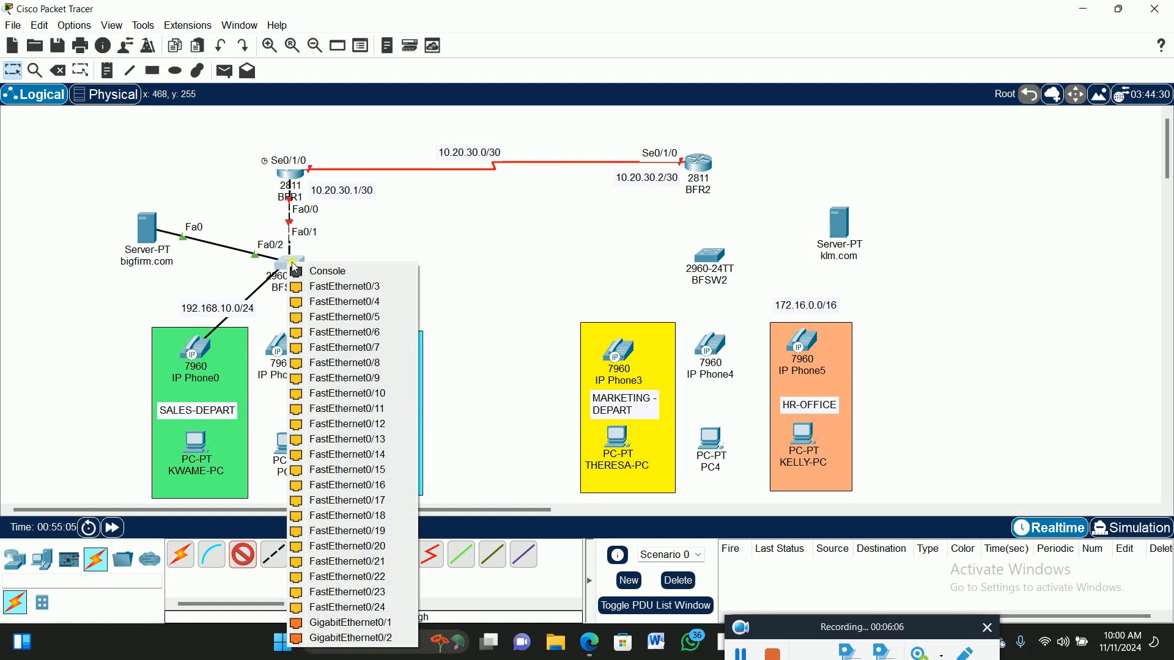
click(346, 288)
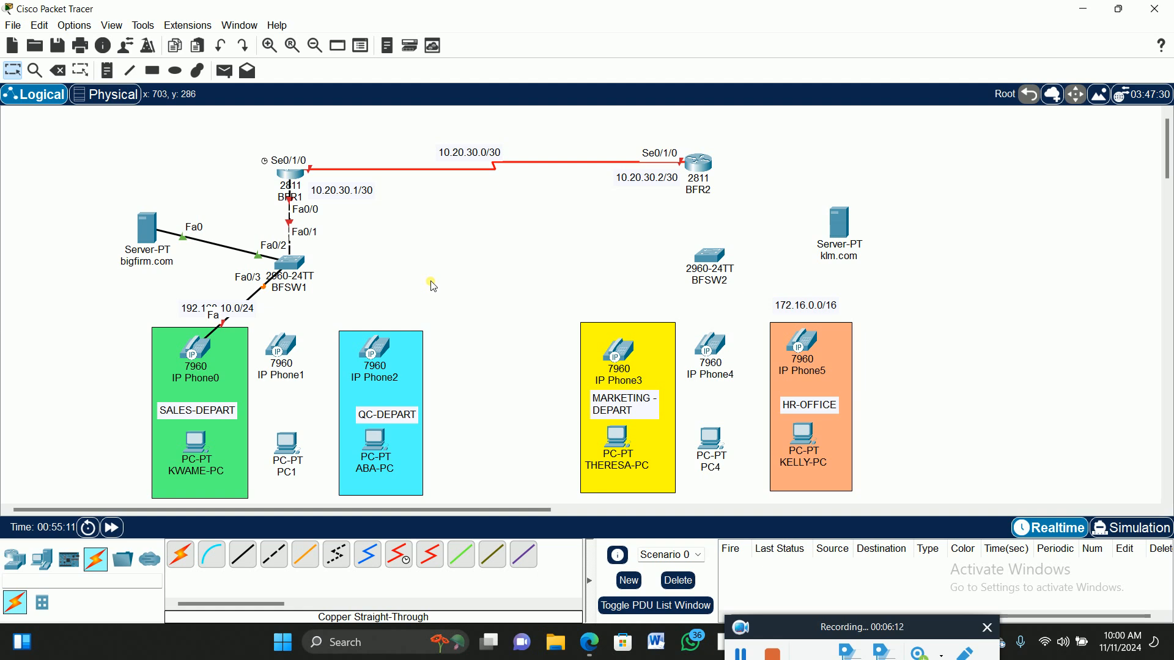
Connect IP Phone0's PC port to KWAME-PC FastEthernet0 and move KWAME-PC slightly lower.
click(241, 561)
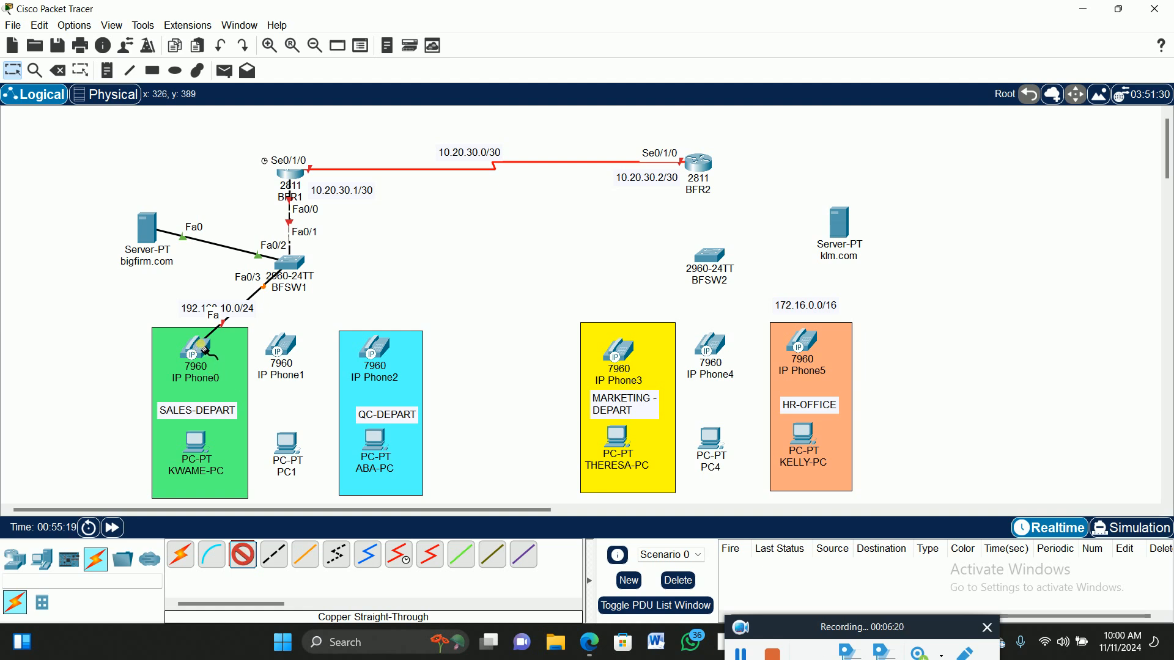
click(205, 348)
click(230, 355)
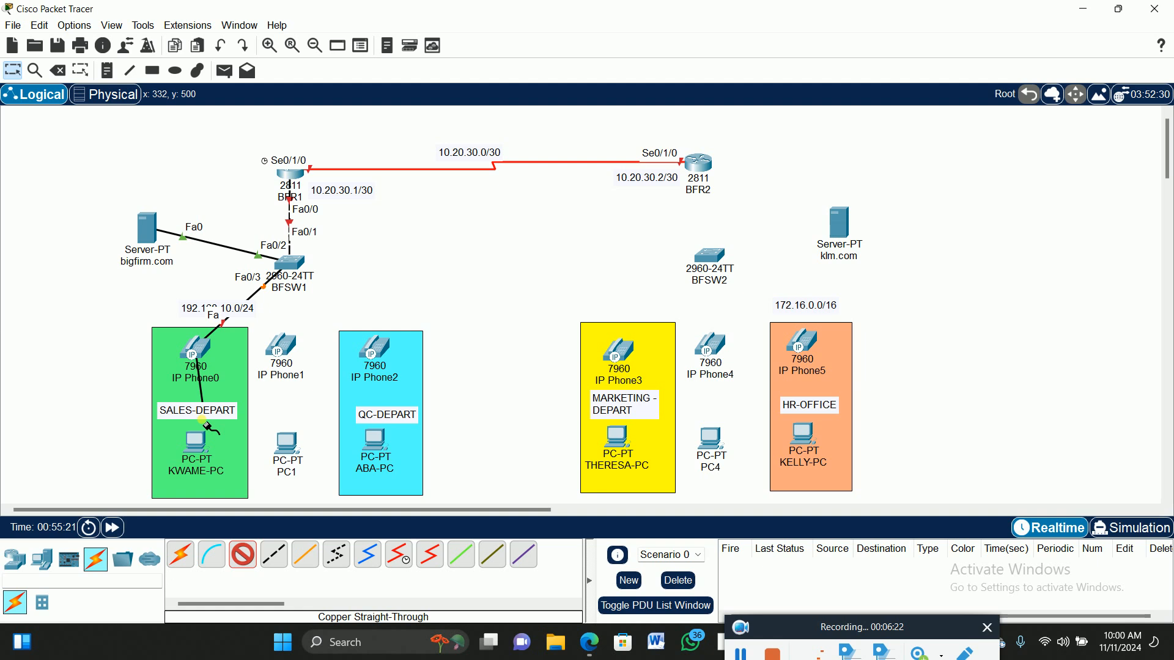
click(196, 444)
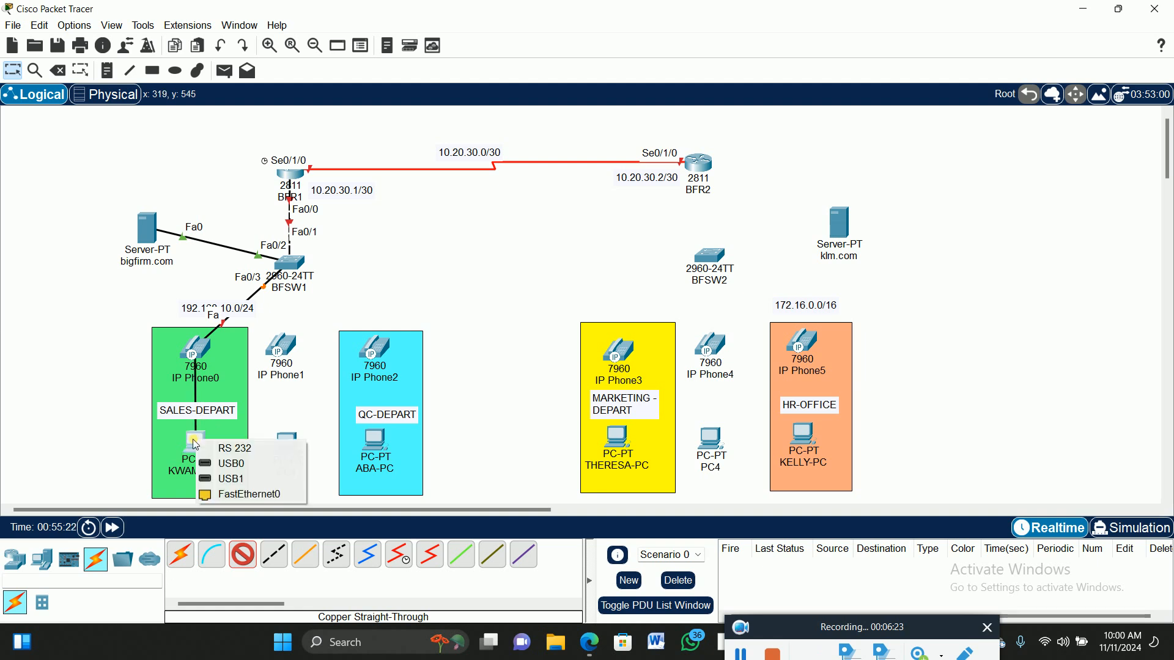
click(223, 494)
drag(198, 451, 199, 462)
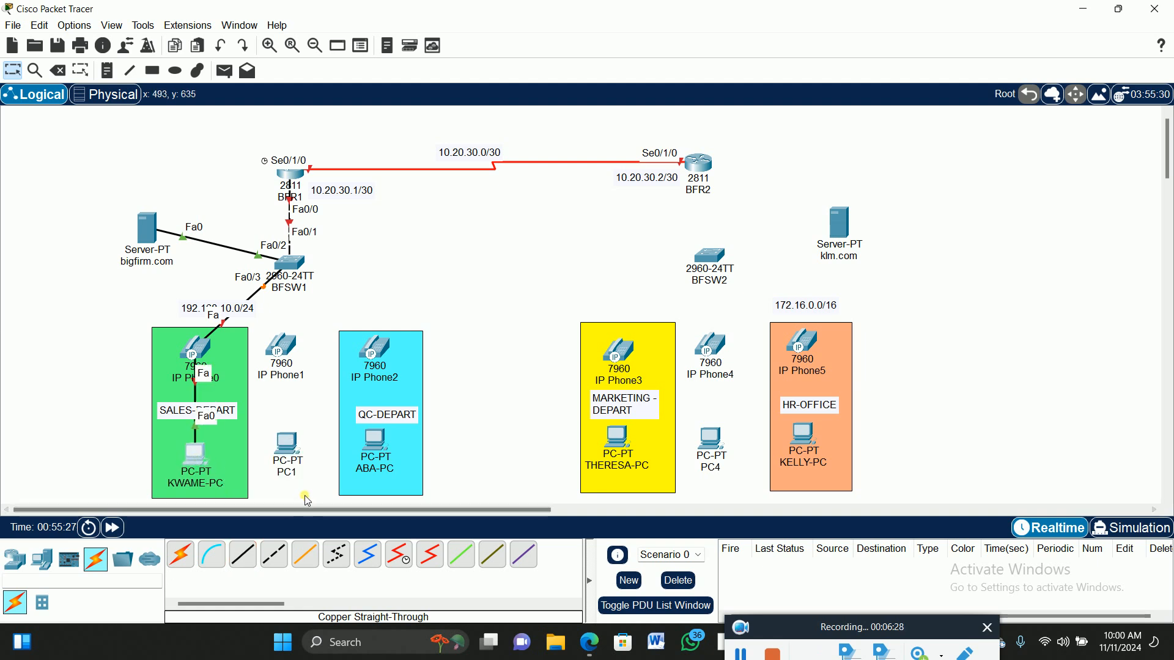
click(244, 556)
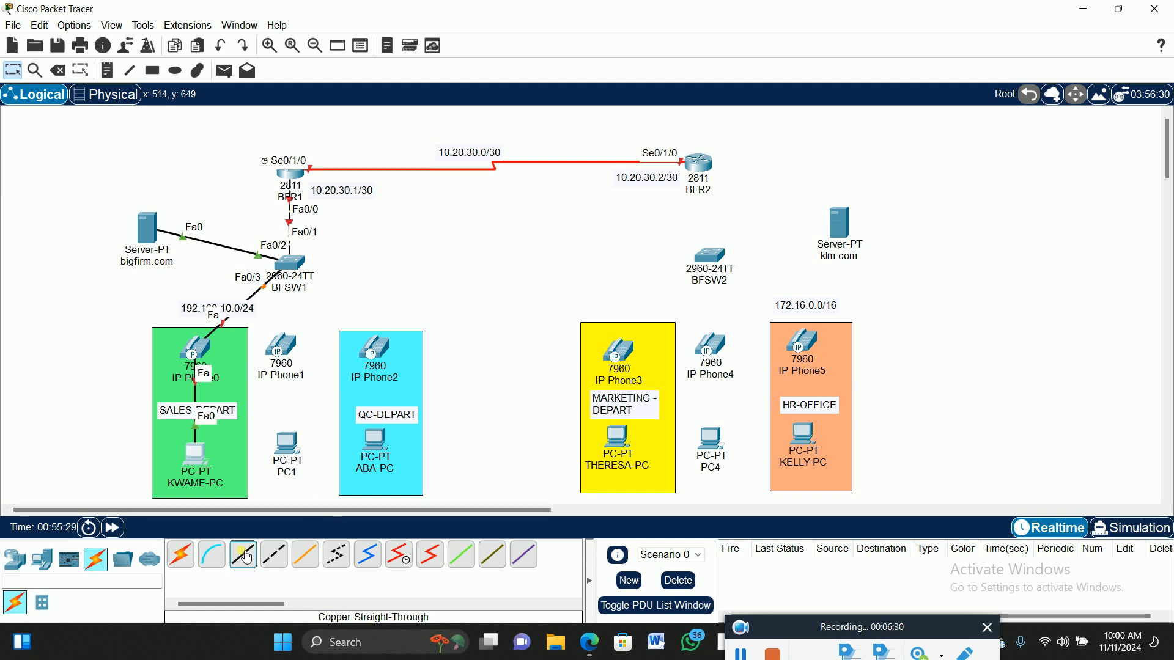
Cable IP Phone1's PC port to PC1 FastEthernet0 and nudge PC1 down-left.
click(287, 350)
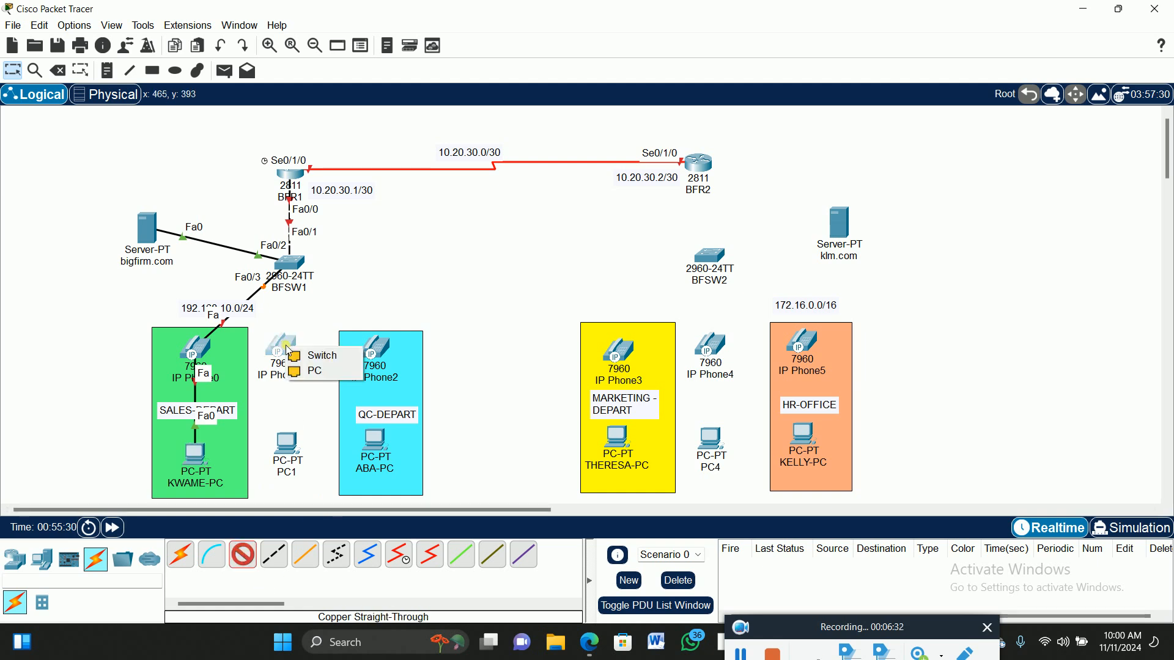
click(315, 372)
click(288, 445)
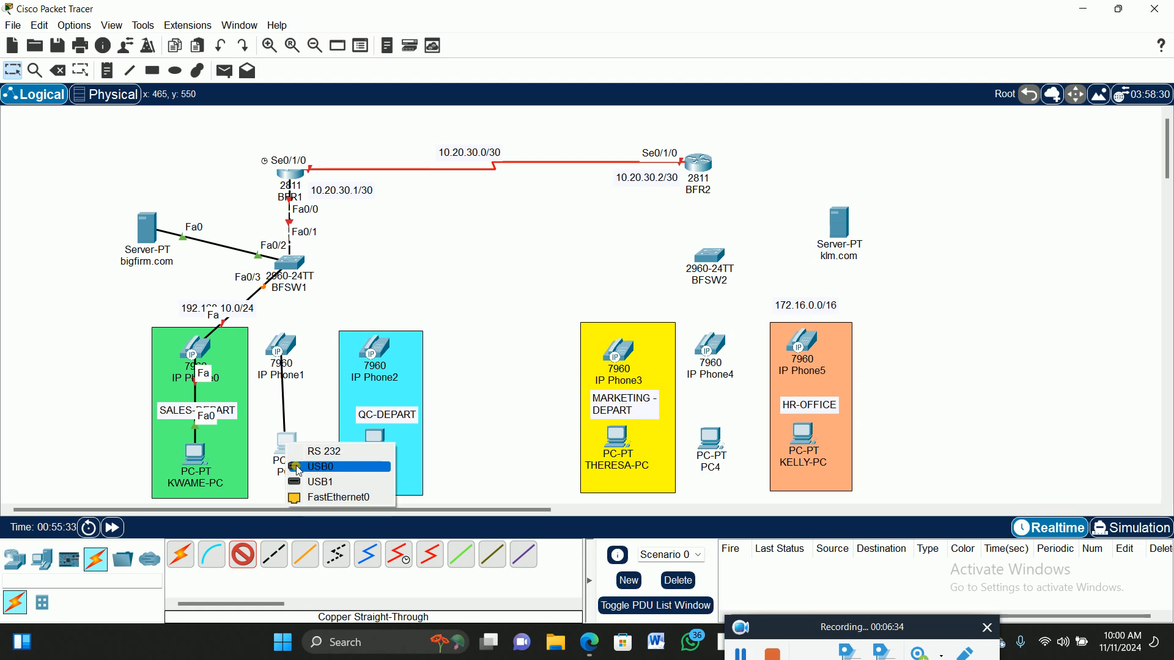
click(309, 499)
drag(290, 449, 285, 455)
Cable IP Phone1's switch port to BFSW1 Fa0/4, then shift BFSW1 and BFR1 slightly left.
click(253, 563)
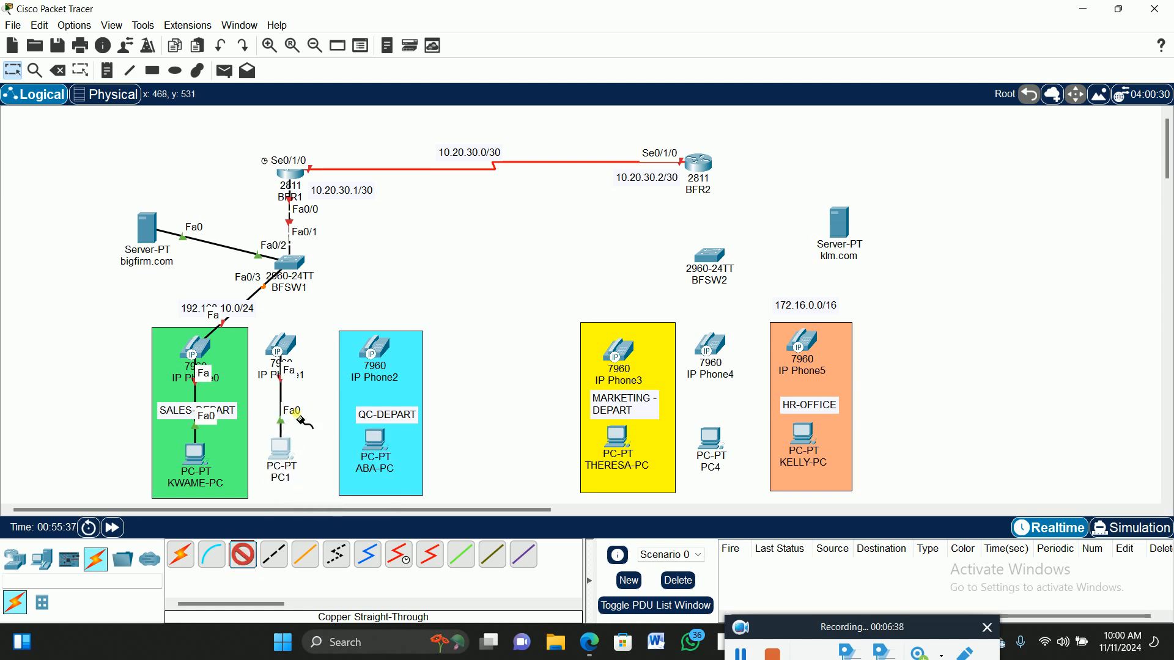
click(286, 348)
click(305, 352)
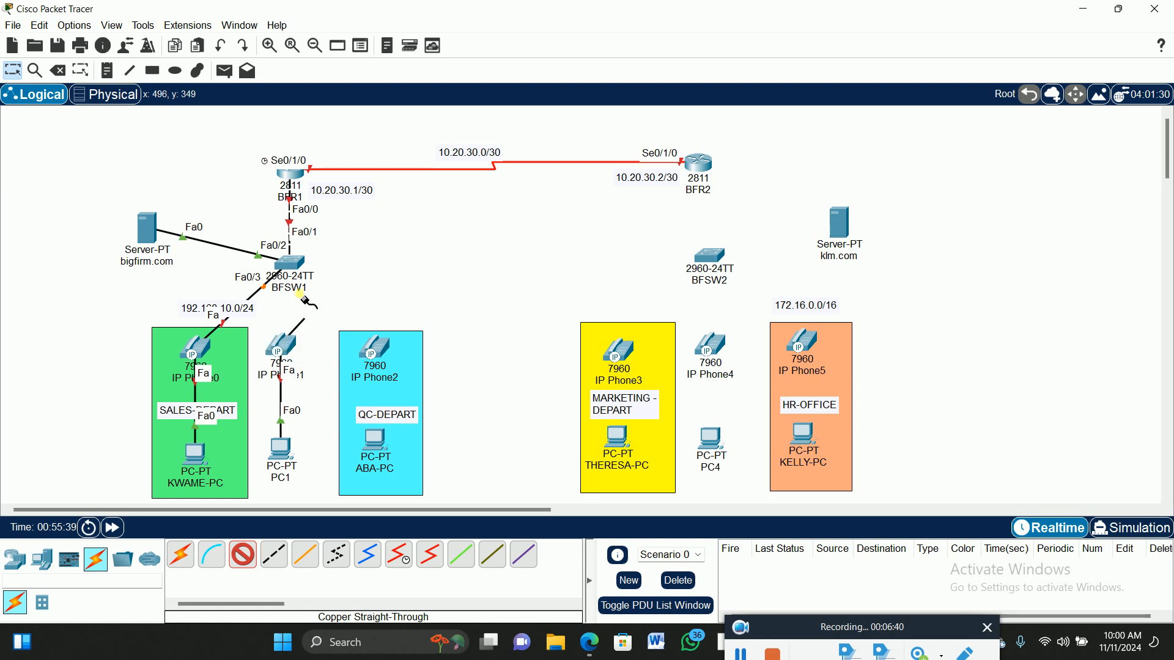
click(298, 263)
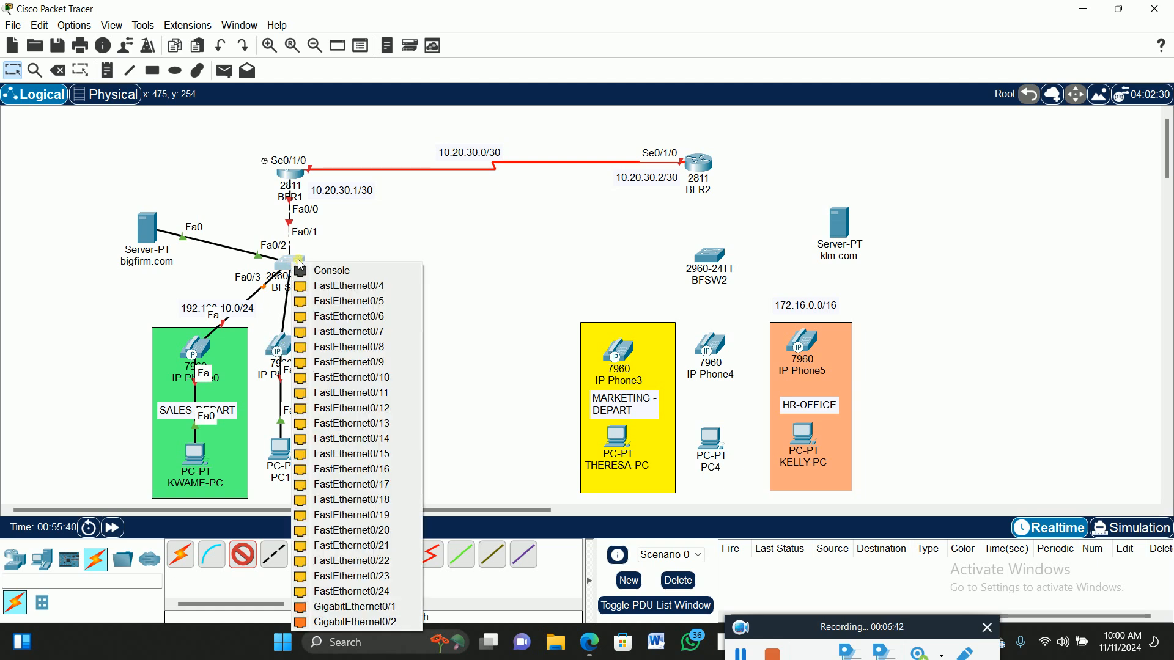
click(338, 286)
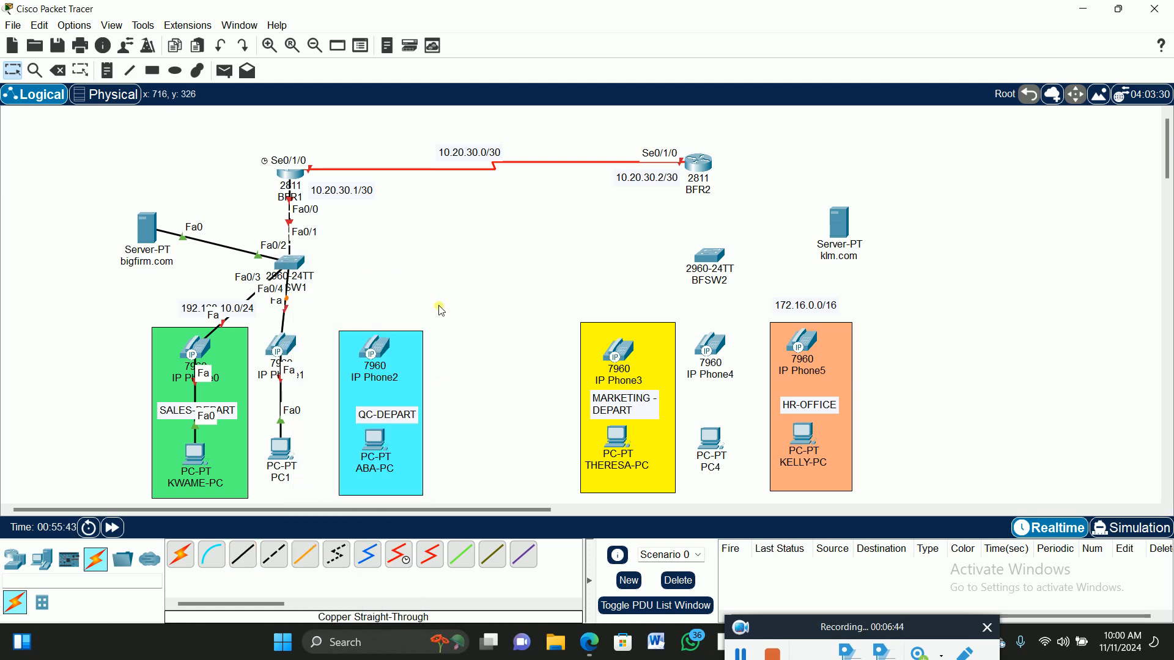
drag(297, 267, 289, 269)
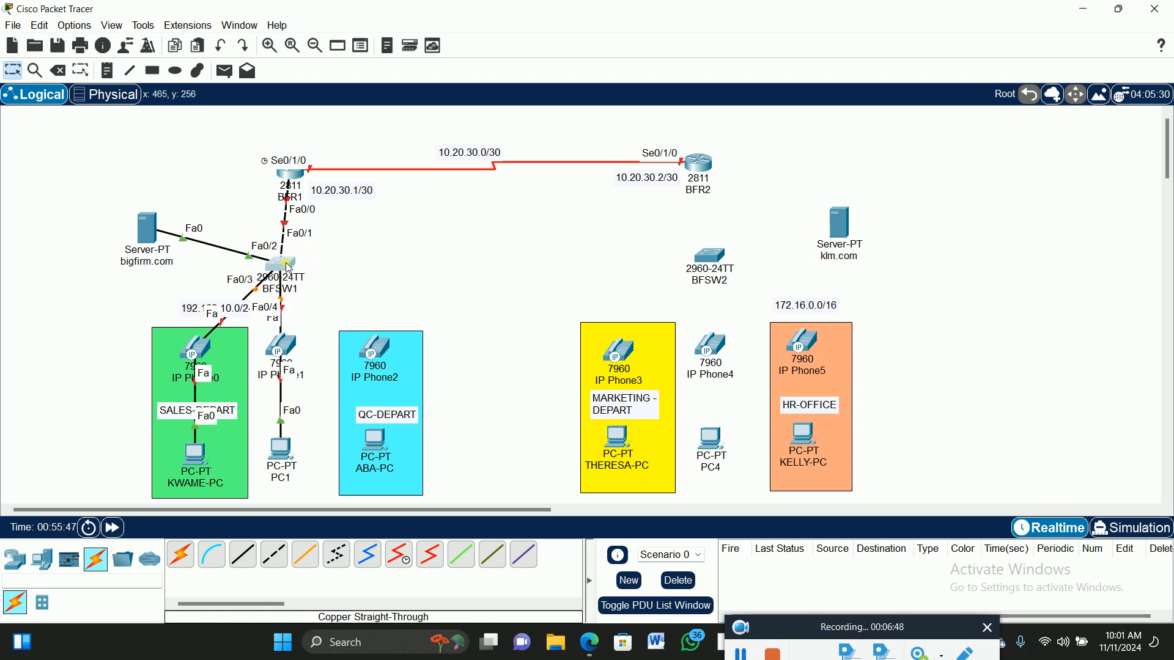
drag(299, 171, 289, 176)
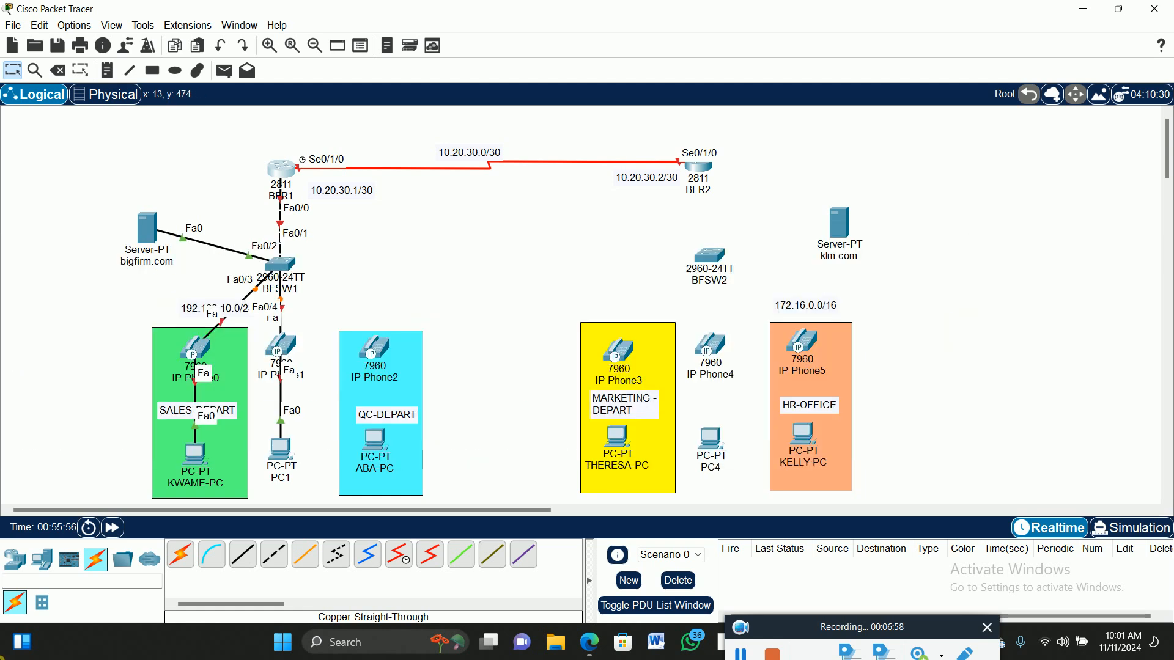
Connect IP Phone2's switch port to BFSW1 FastEthernet0/5 with straight-through copper.
click(242, 557)
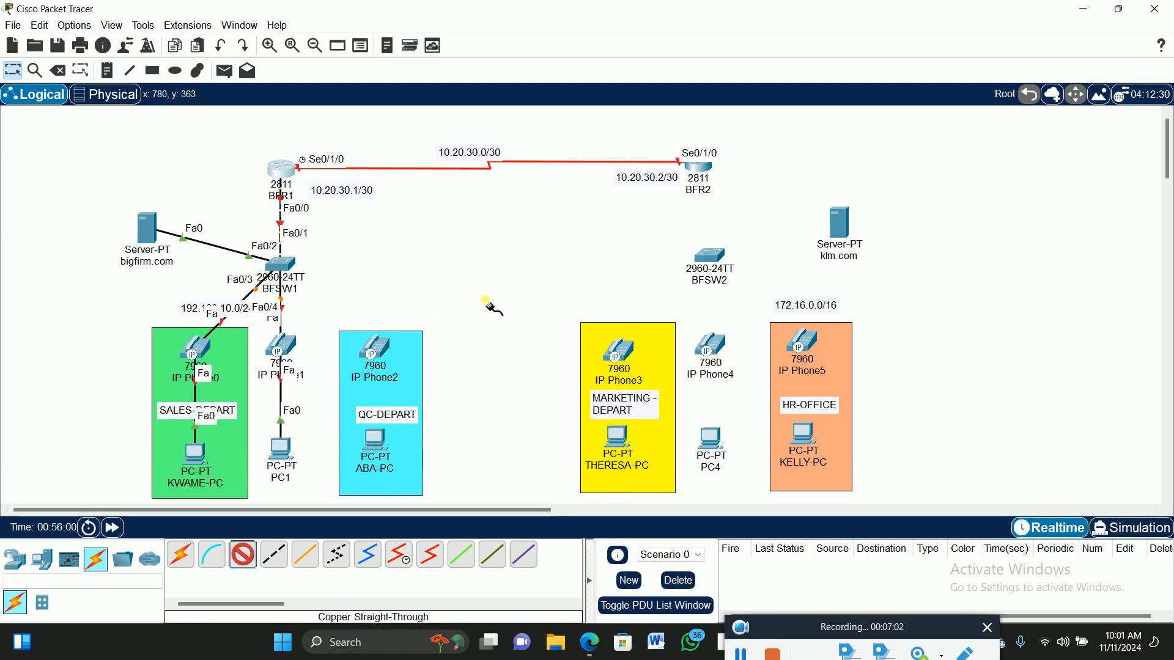
click(379, 349)
click(413, 357)
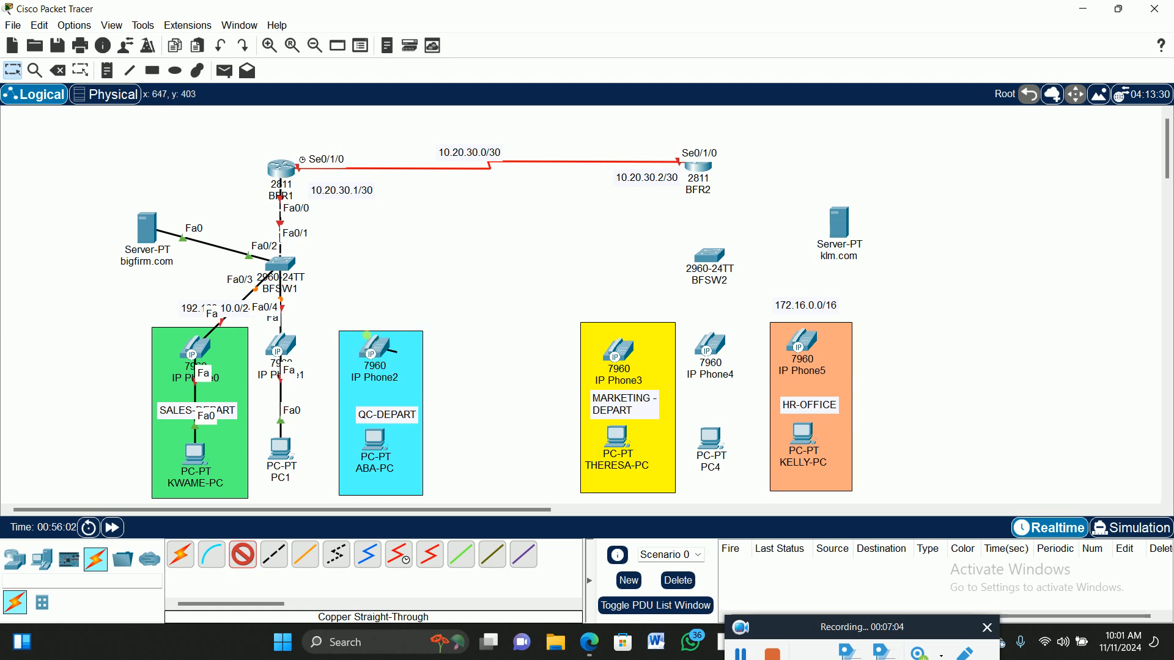
click(284, 268)
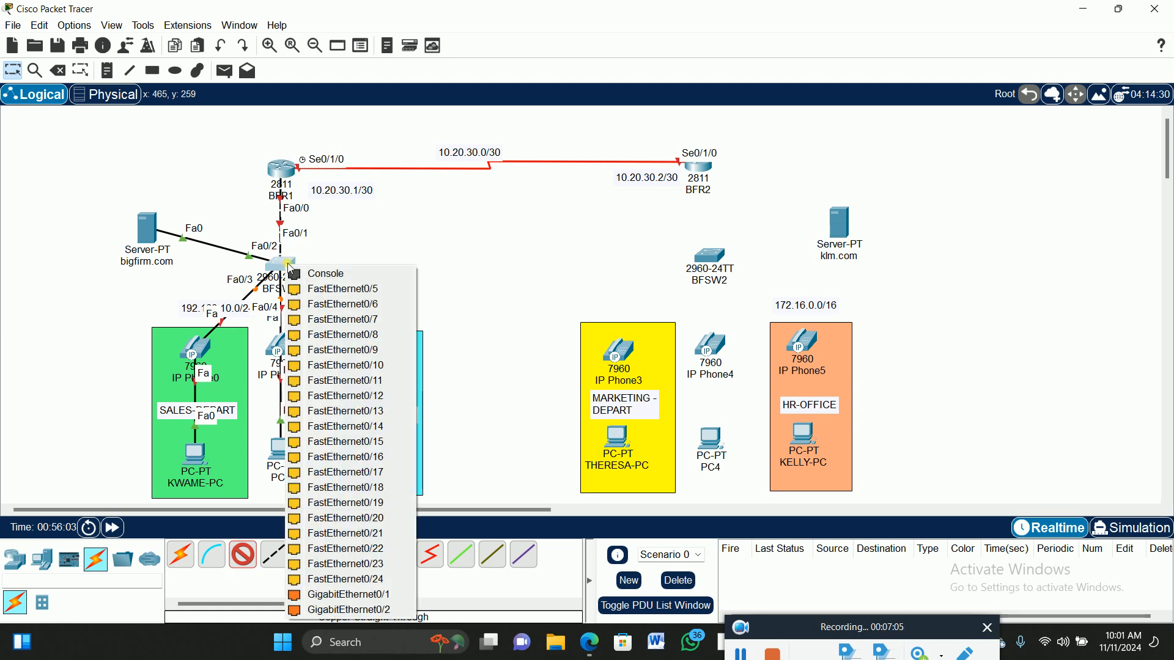
click(332, 289)
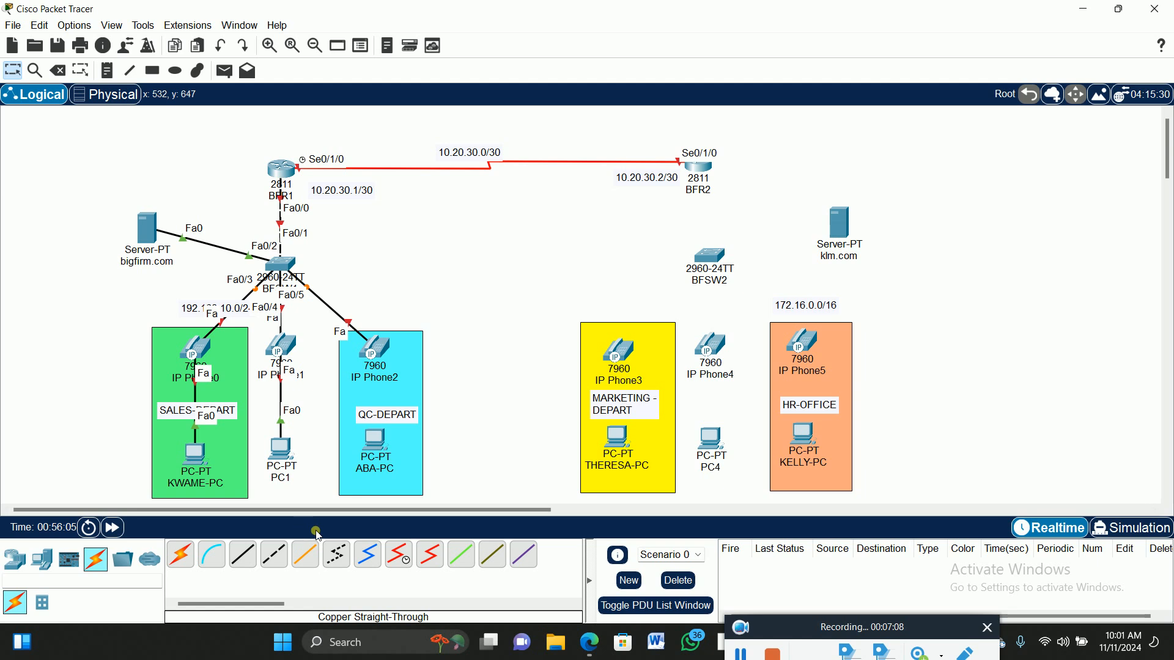
Connect IP Phone2's PC port to ABA-PC FastEthernet0.
click(249, 560)
click(384, 354)
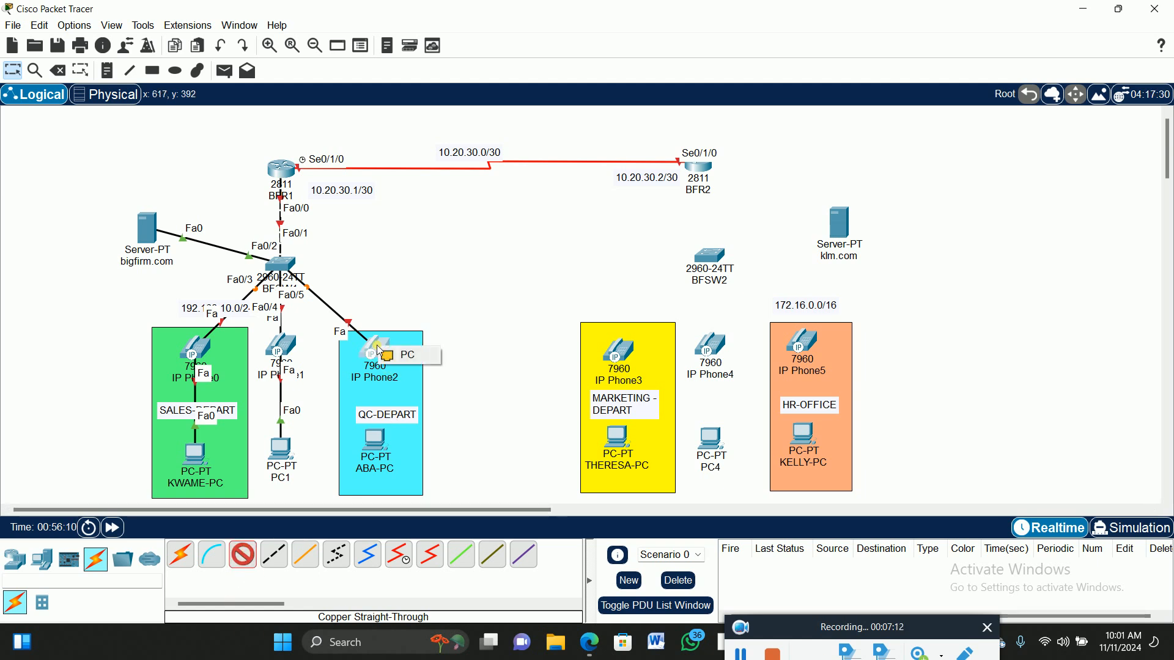
click(402, 356)
click(379, 445)
click(379, 445)
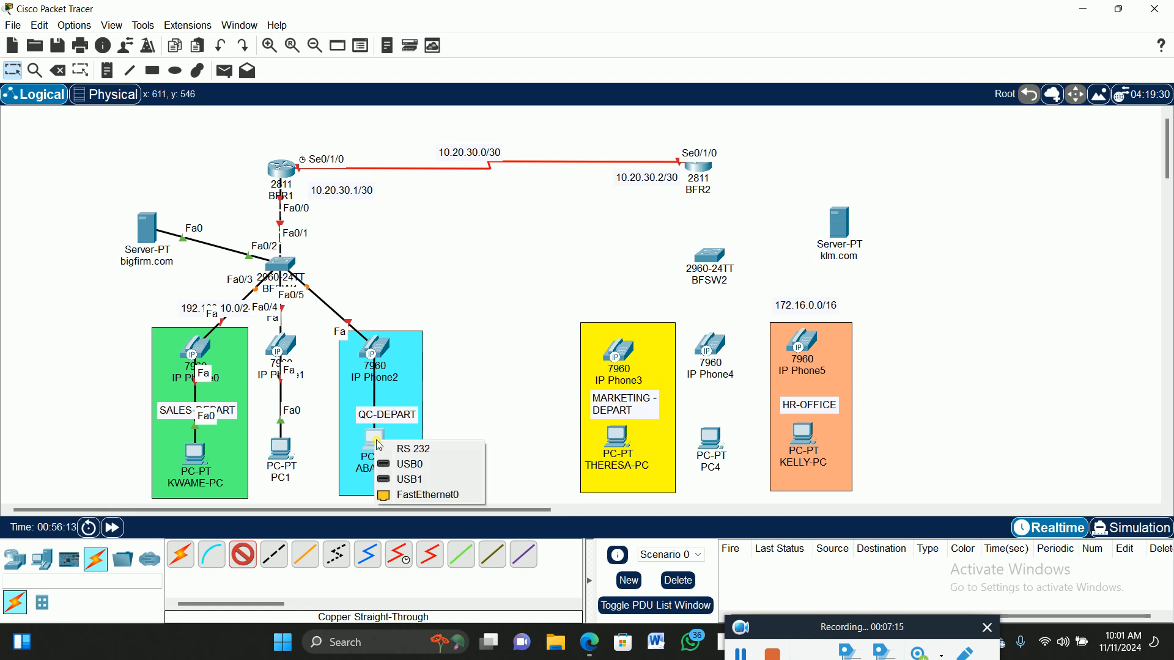
click(430, 496)
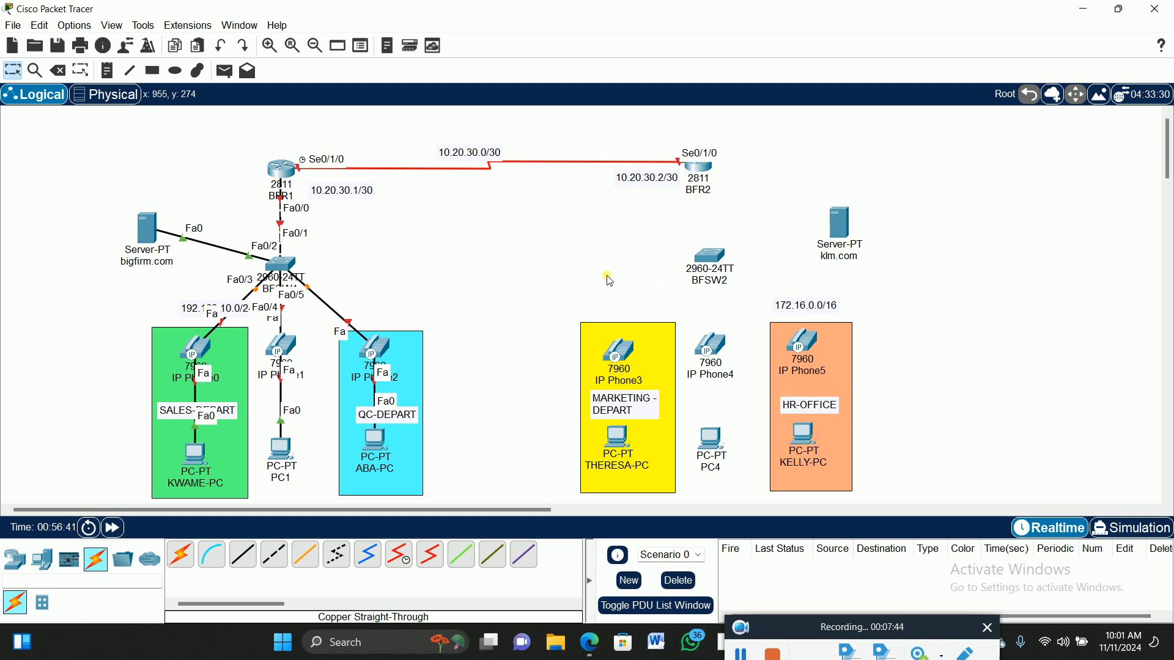
Plug the power adapter into IP Phone0, confirm its screen boots, and close its window.
click(203, 349)
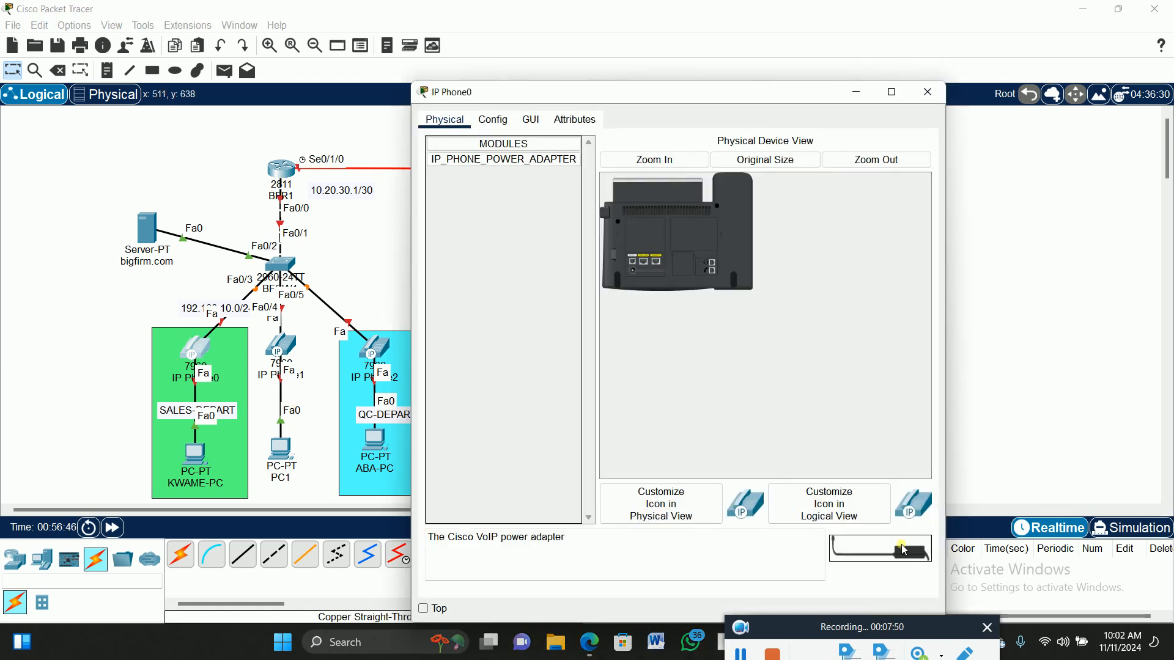
click(664, 160)
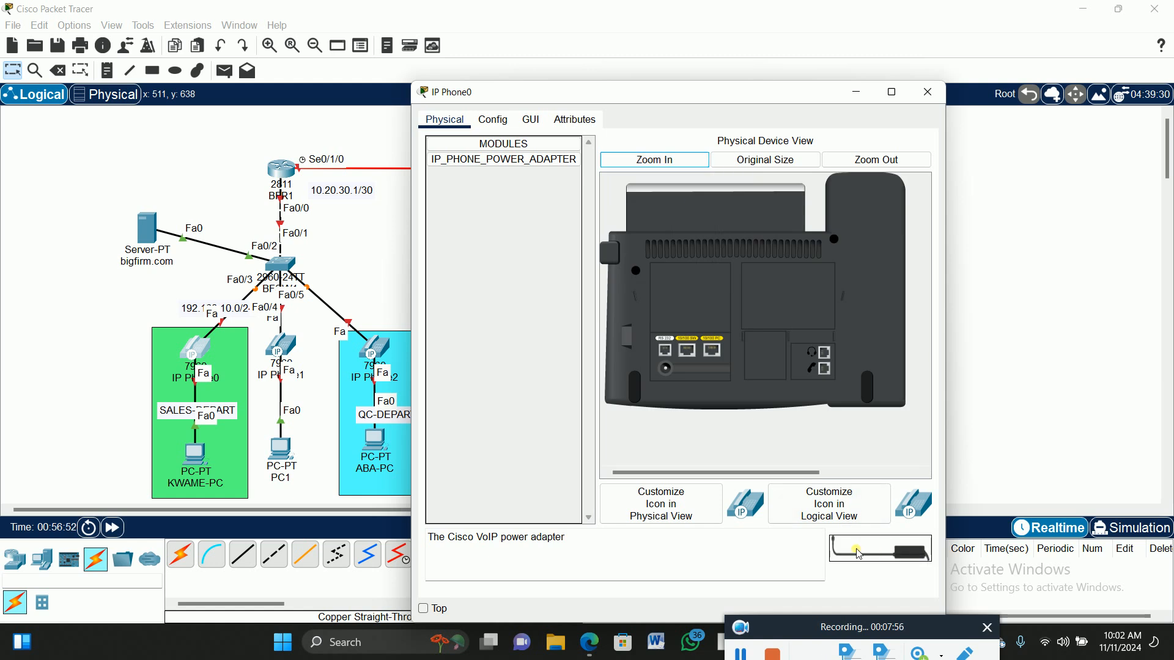
drag(876, 556, 823, 369)
drag(686, 350, 668, 375)
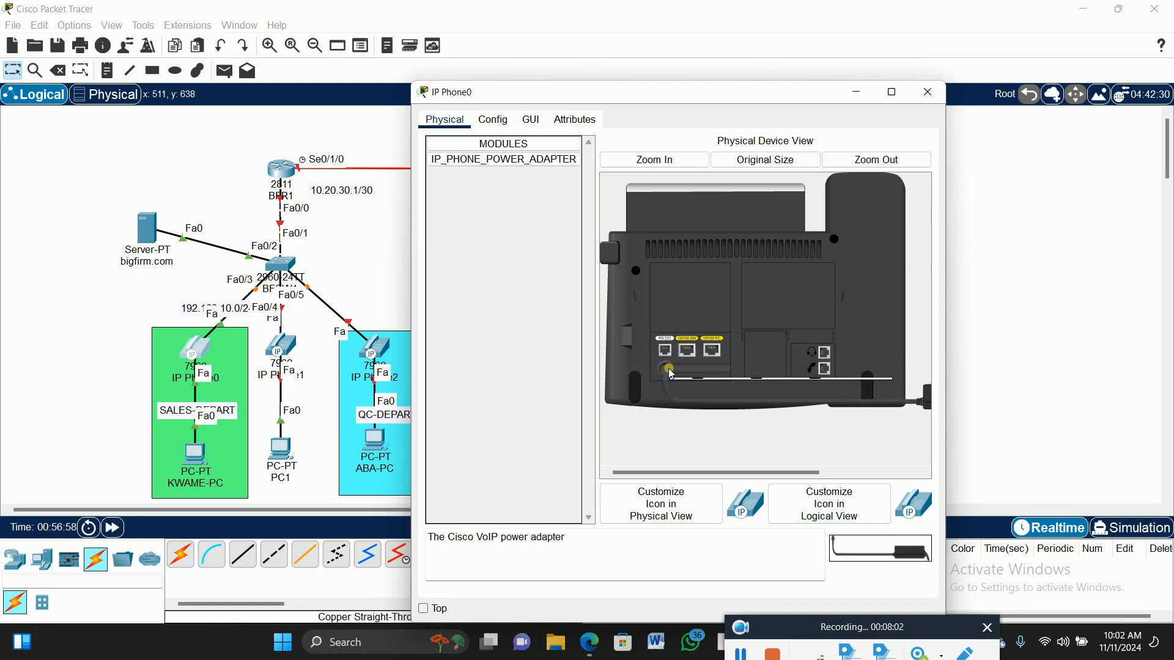
click(531, 120)
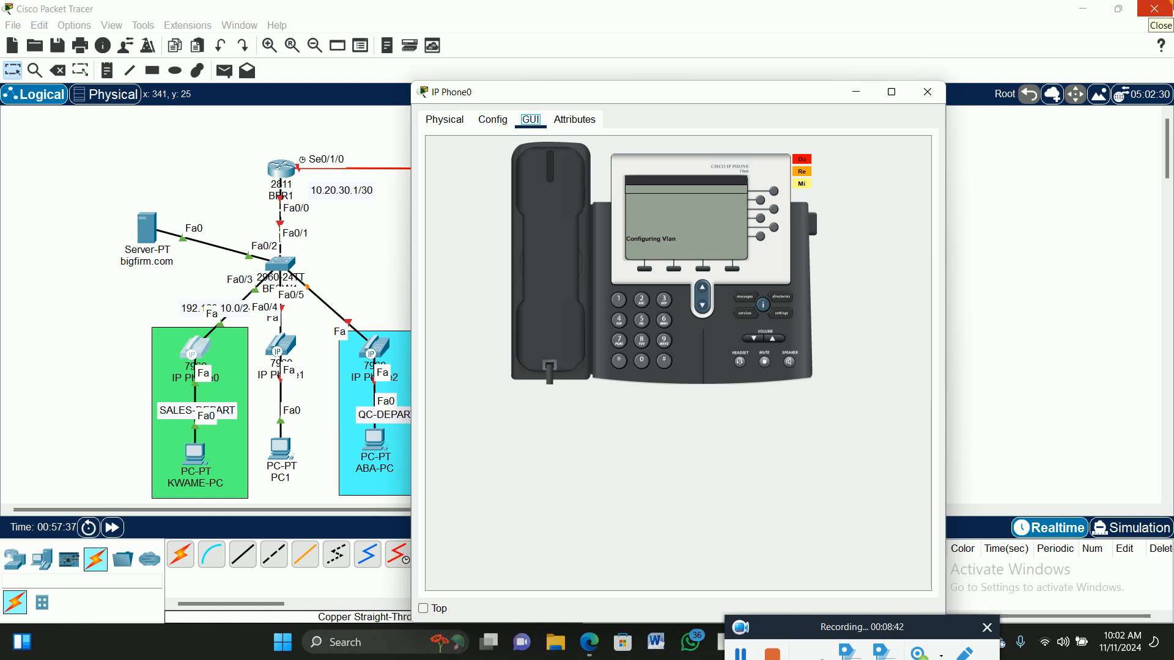
click(928, 91)
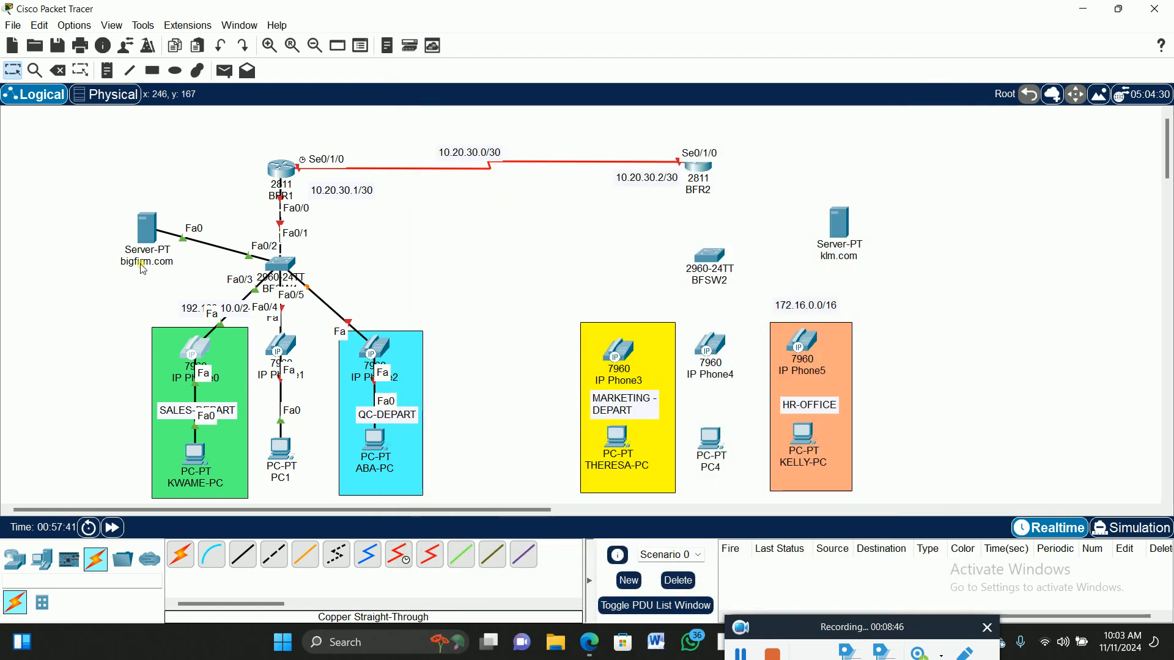
Label the bigfirm.com server 192.168.10.201/24 with a copied note, moving the 192.168.10.0/24 note beside sales.
drag(191, 309, 119, 308)
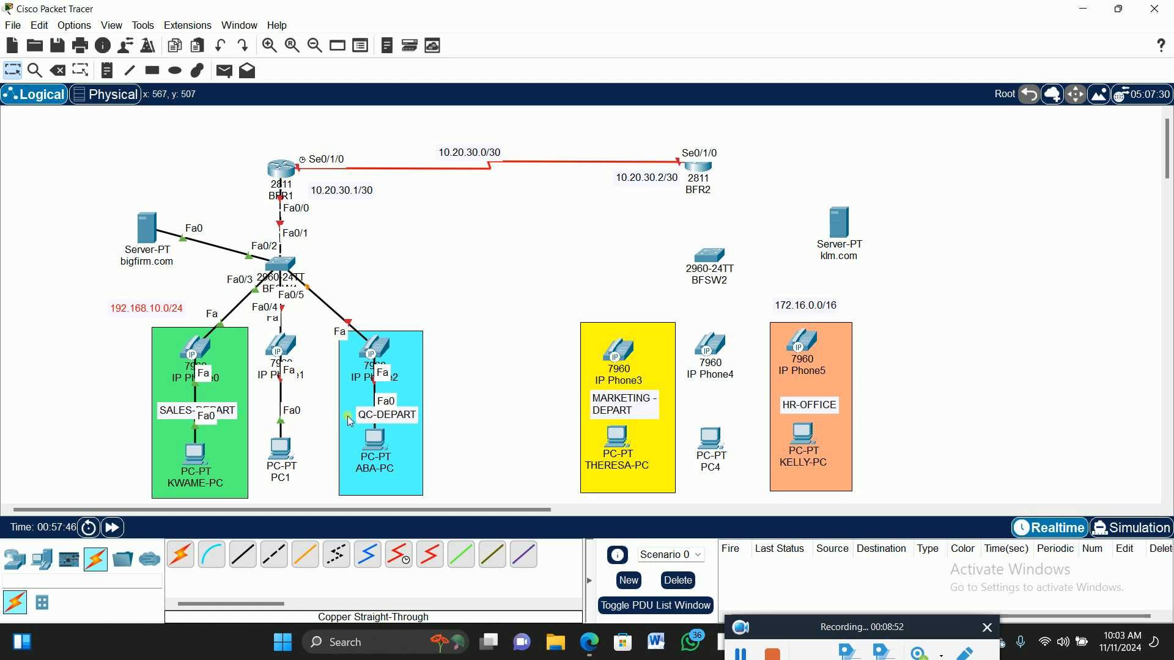
key(ctrl+v)
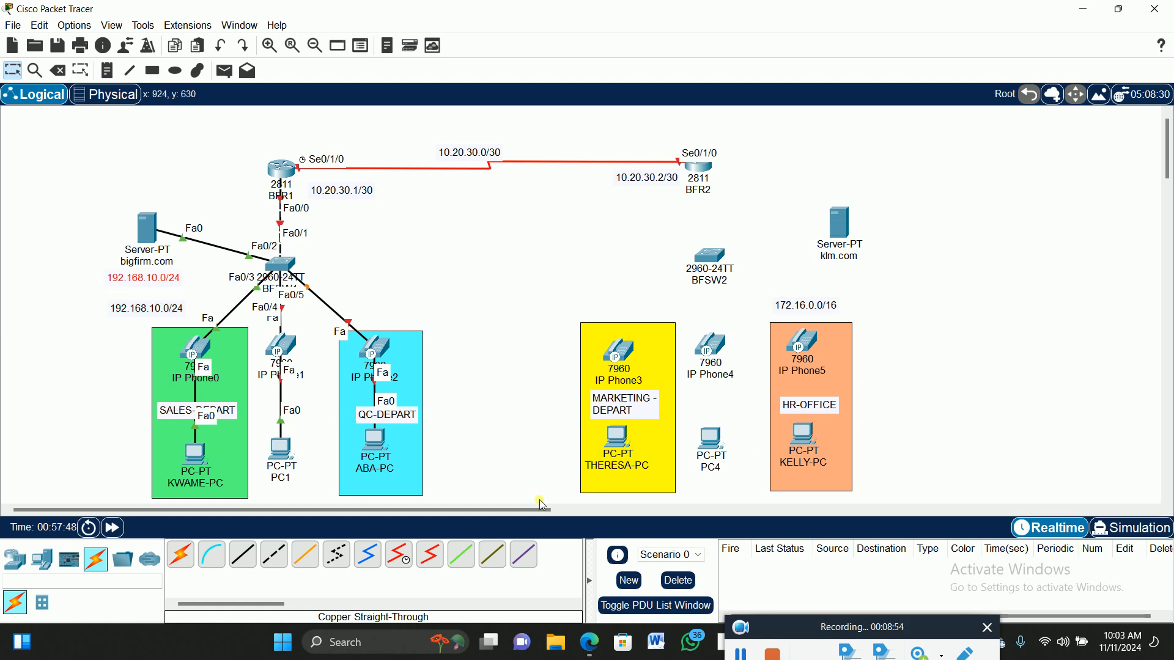
mouse_move(121, 285)
mouse_down()
mouse_move(120, 201)
mouse_move(142, 281)
mouse_up()
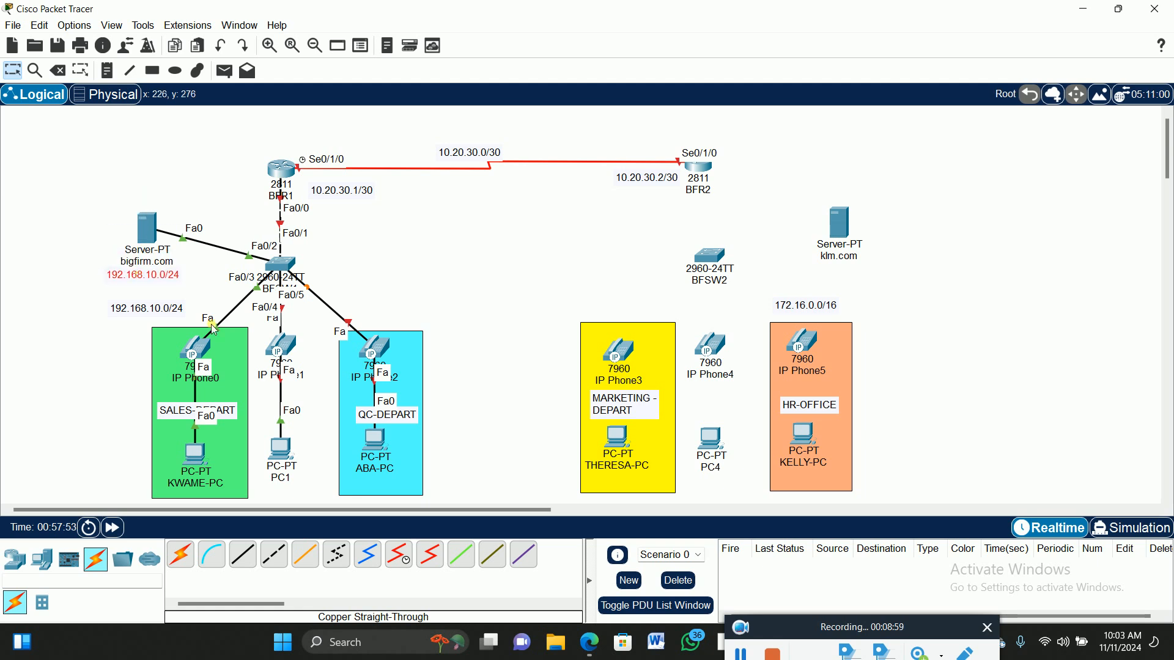
double_click(166, 277)
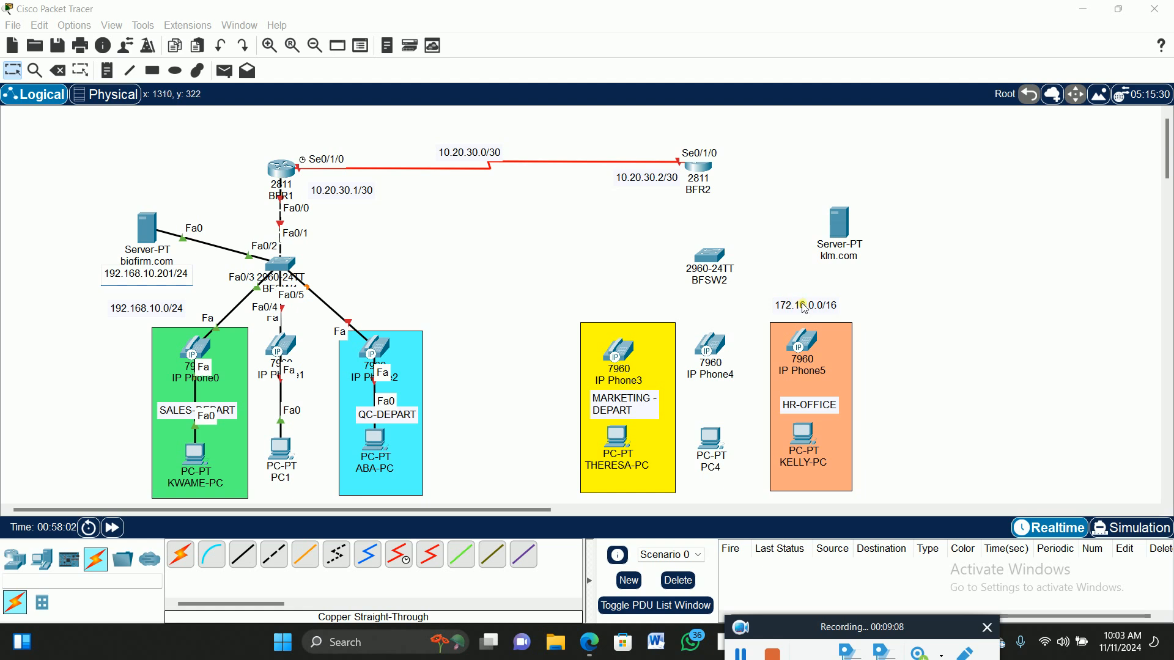
drag(153, 314, 110, 409)
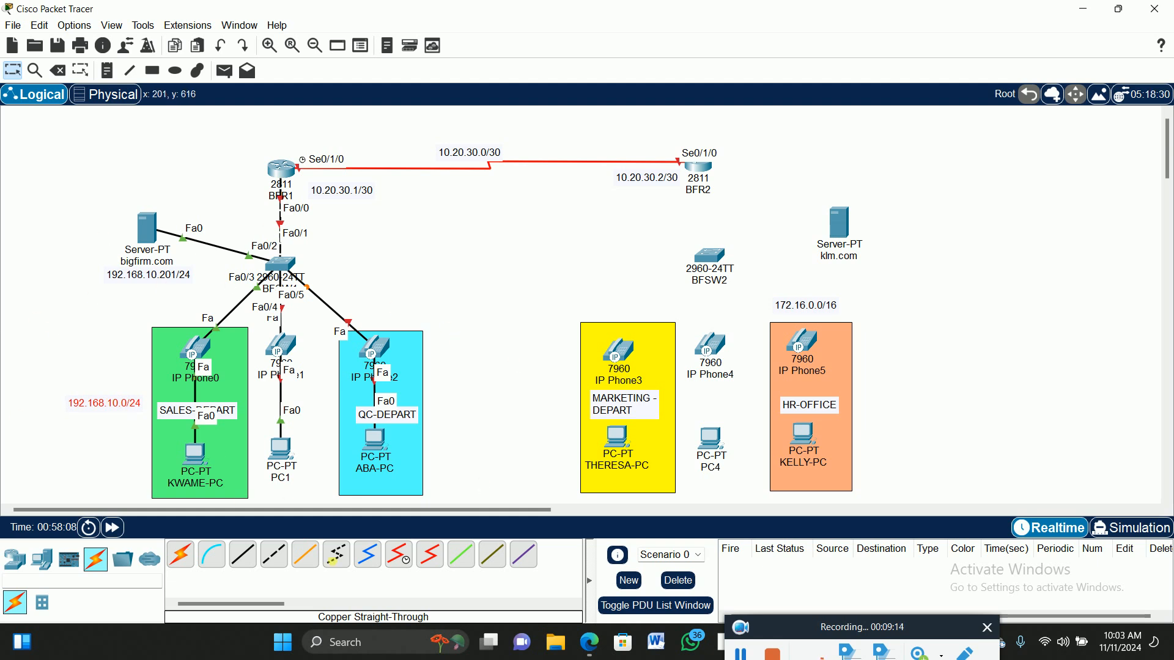
Move the 172.16.0.0/16 note beside HR-OFFICE and label the klm.com server 172.16.0.202/16.
drag(807, 305, 902, 408)
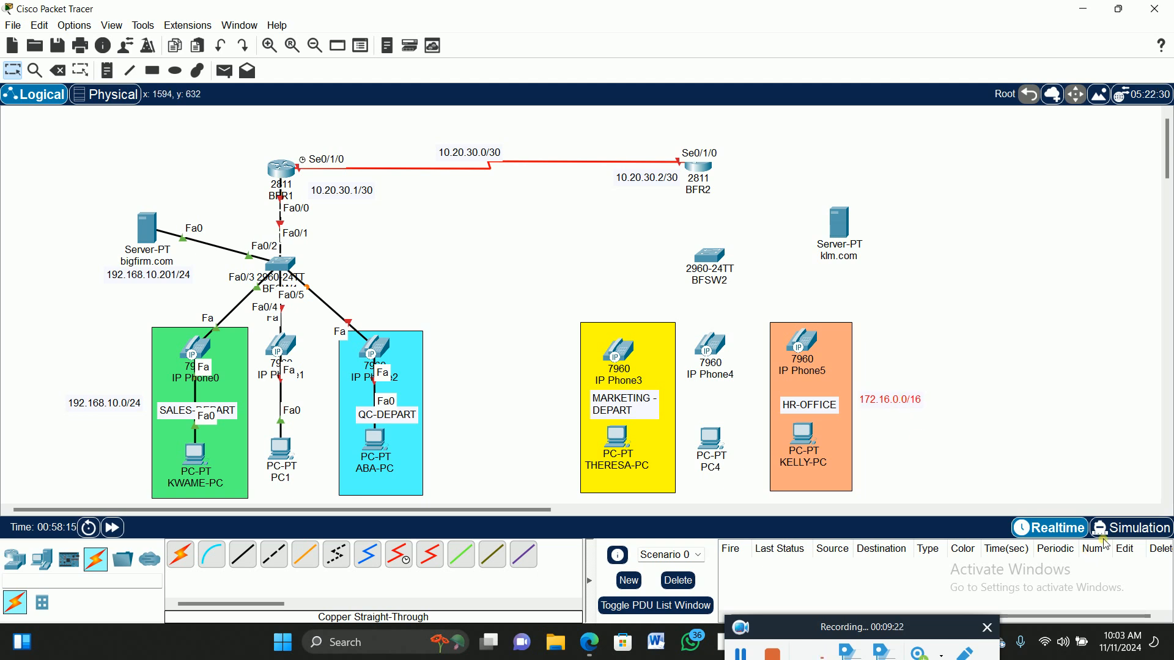
key(ctrl+v)
drag(891, 341, 857, 280)
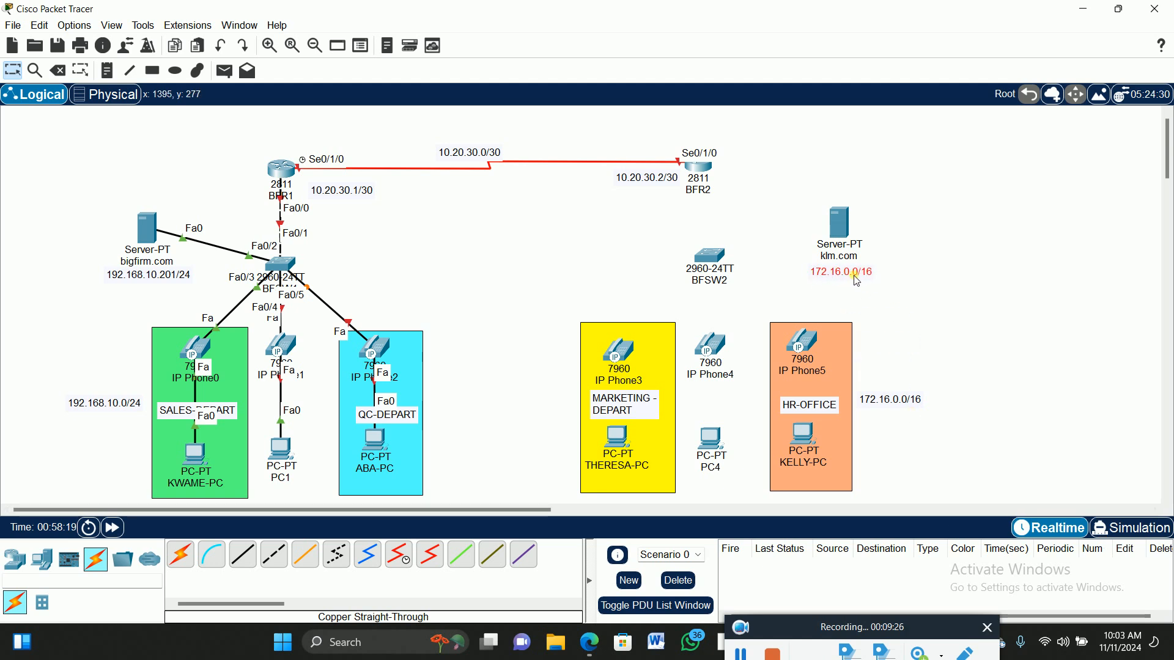
double_click(858, 276)
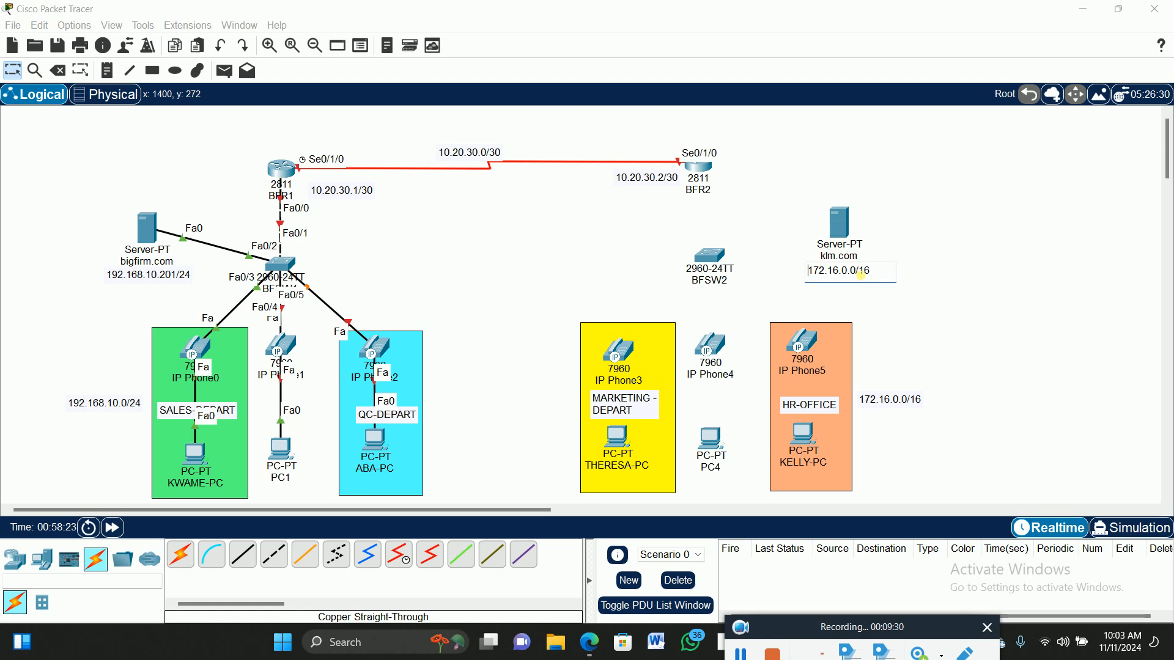
click(858, 273)
key(BackSpace)
click(1009, 257)
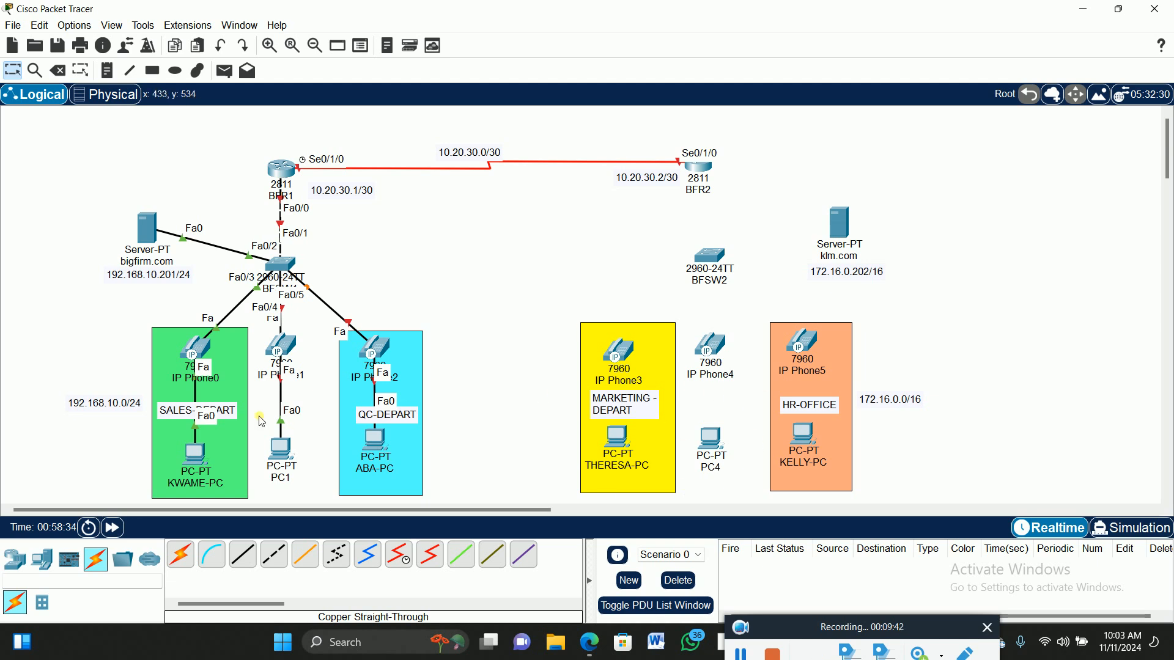
Plug the power adapter into IP Phone1's power port.
click(282, 349)
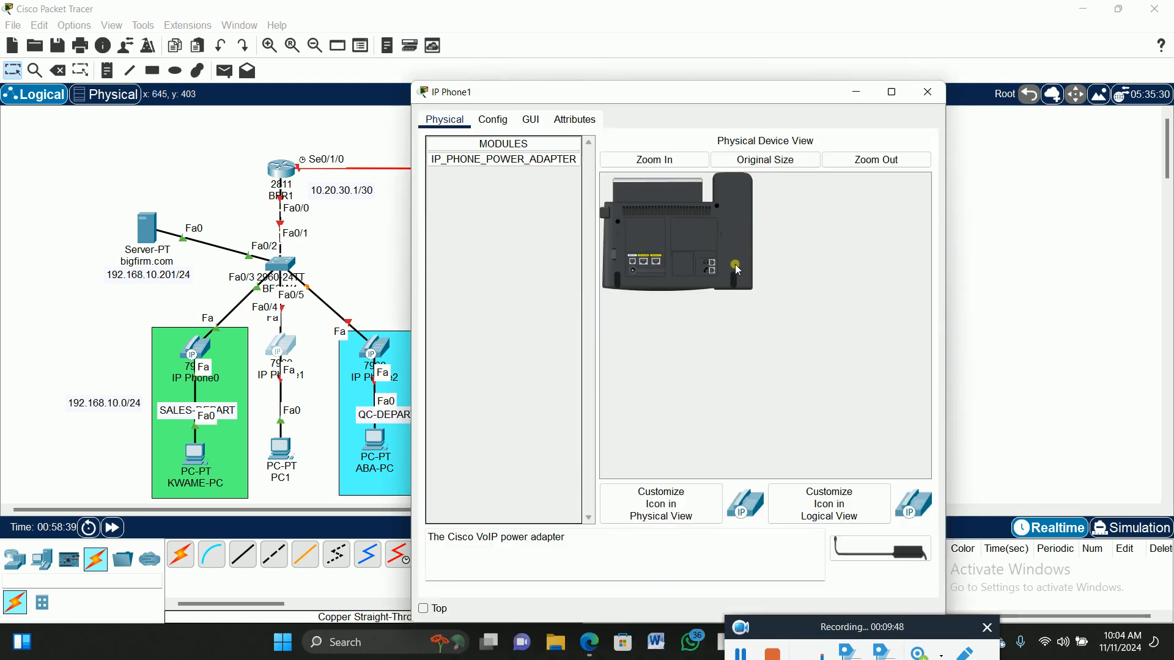
click(663, 160)
drag(879, 556, 673, 374)
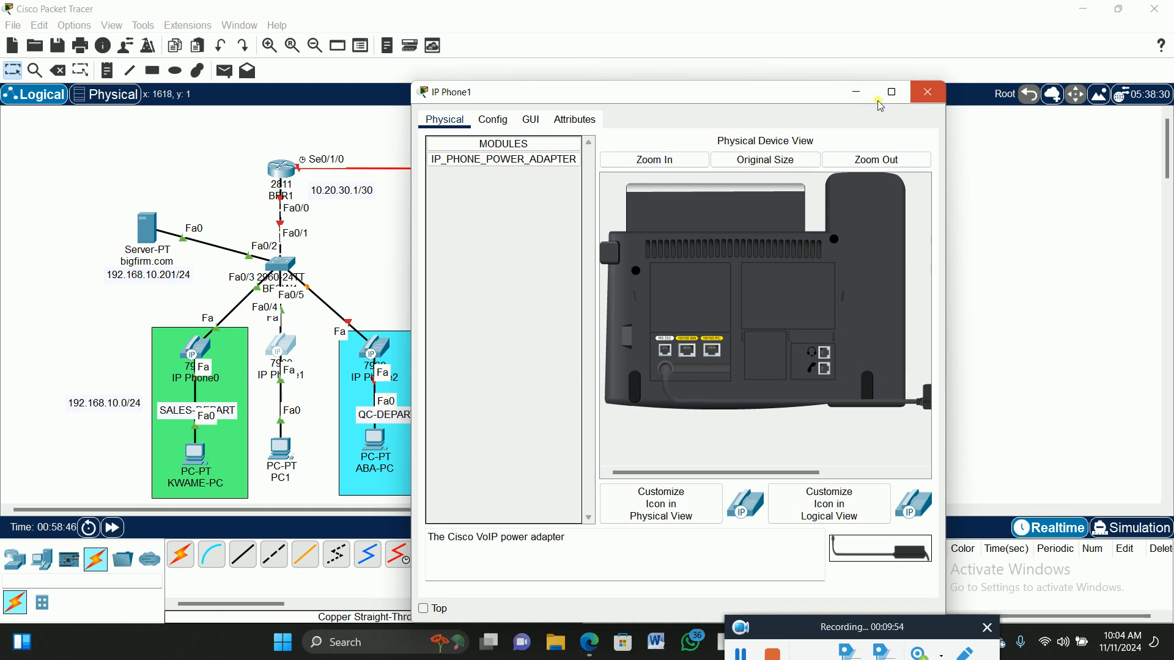
click(927, 92)
Plug the power adapter into IP Phone2 and confirm its screen is booting.
click(388, 352)
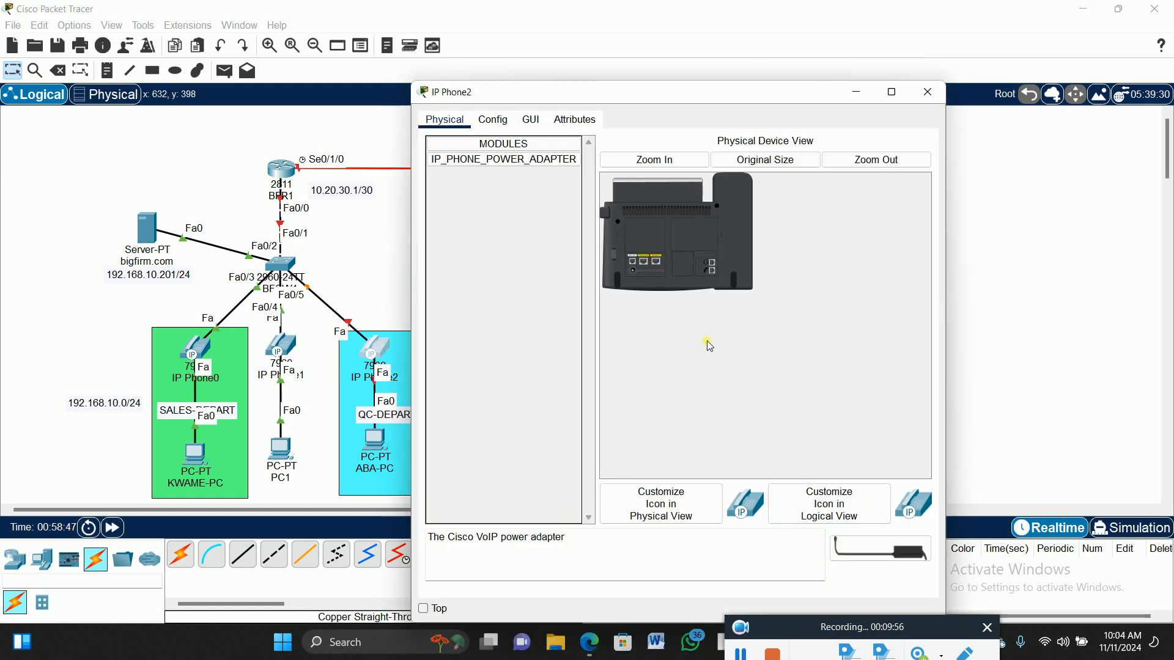
click(669, 159)
drag(831, 538, 666, 370)
click(530, 125)
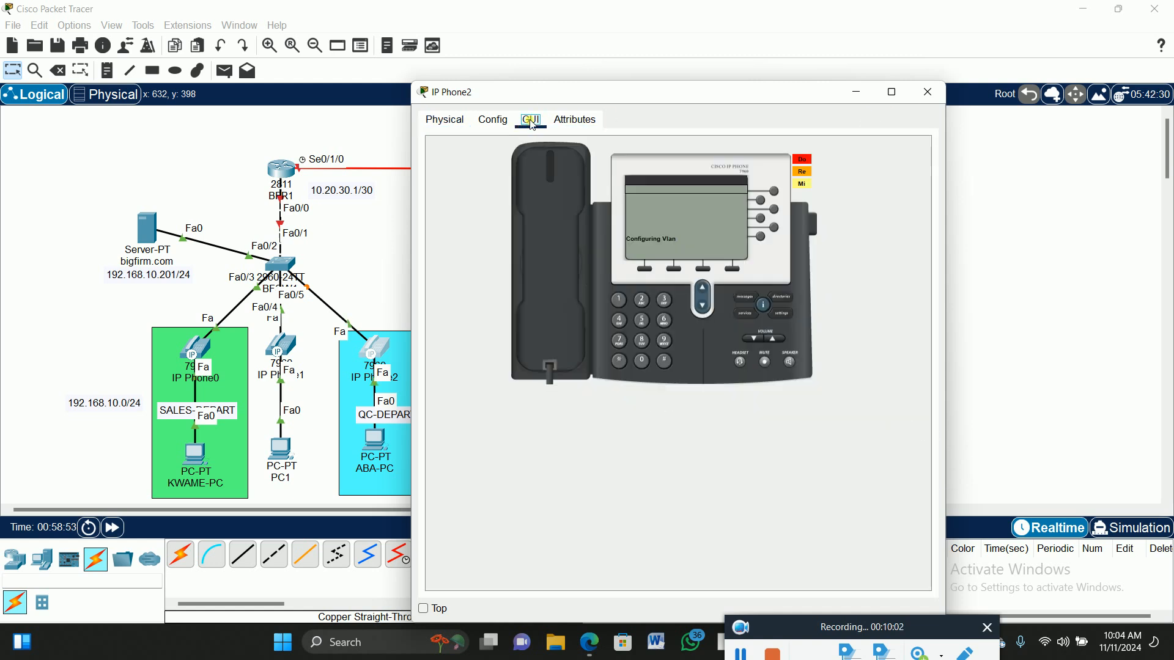
click(928, 96)
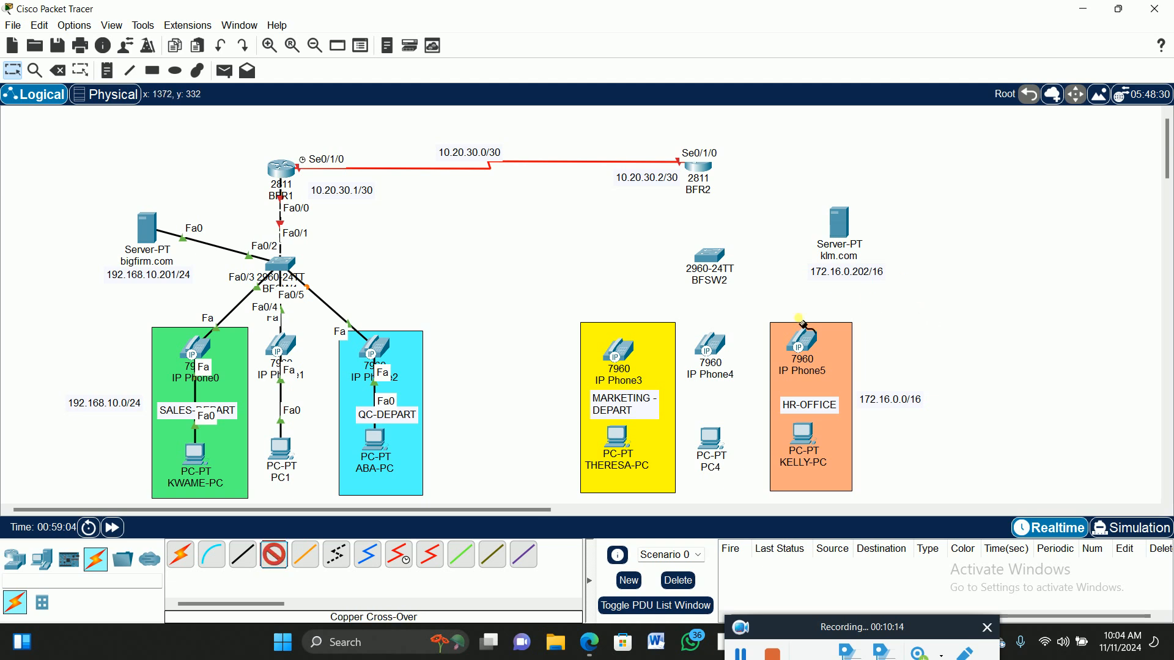
Connect router BFR2 FastEthernet0/0 to switch BFSW2 FastEthernet0/1 with a cross-over cable.
click(704, 169)
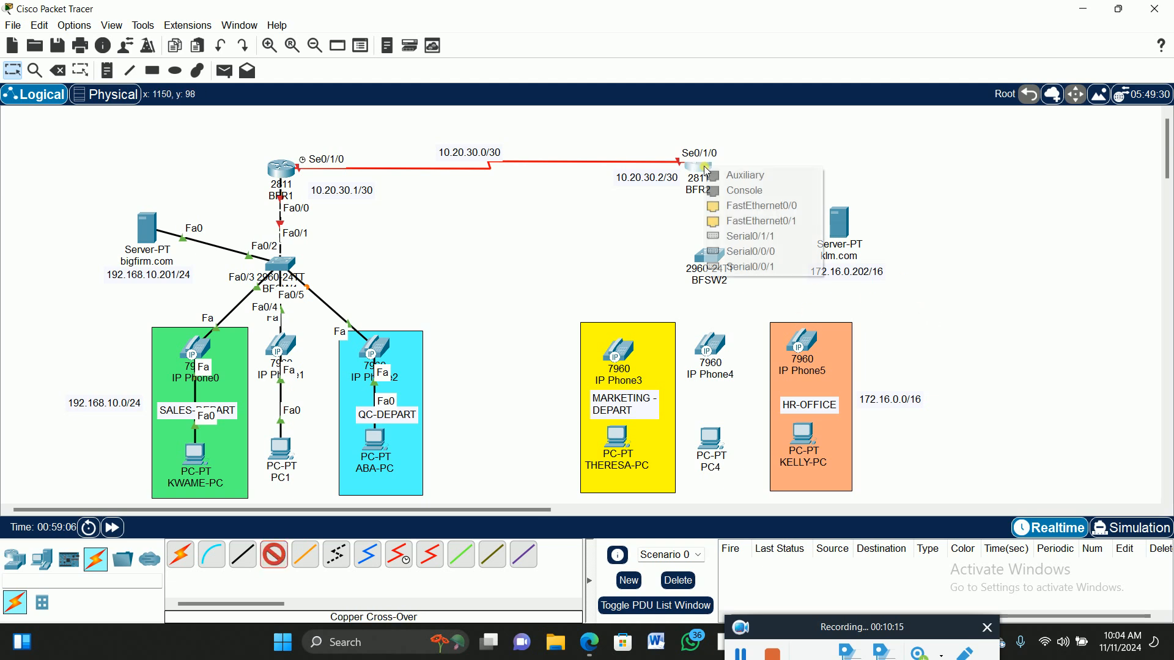
click(739, 206)
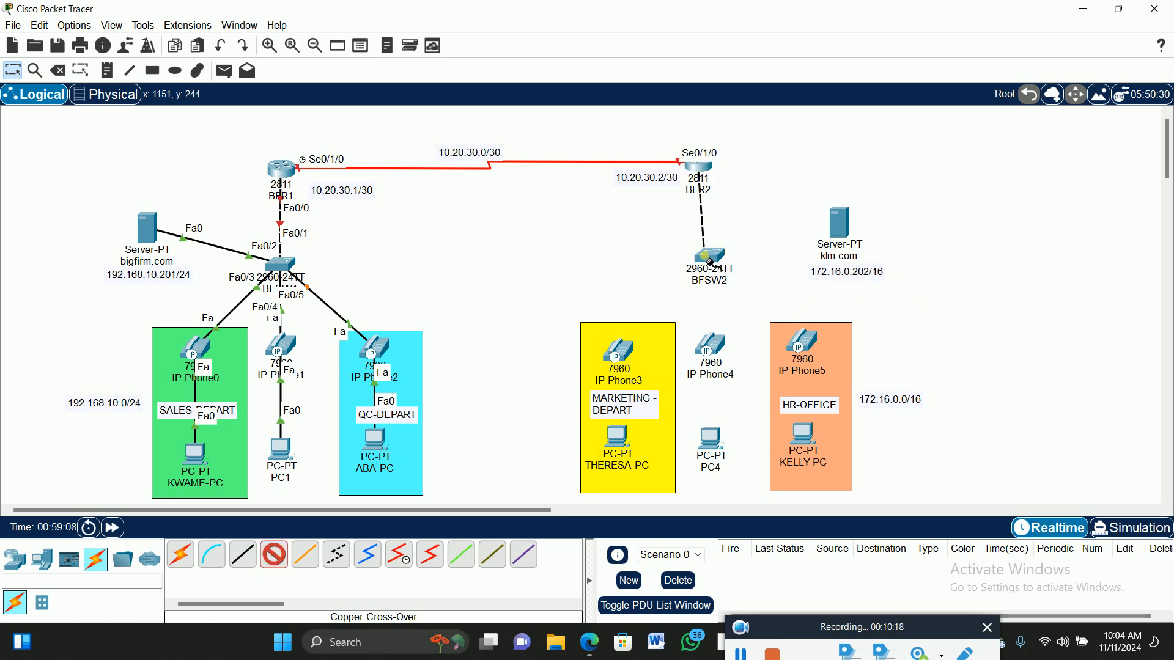
click(712, 260)
click(765, 26)
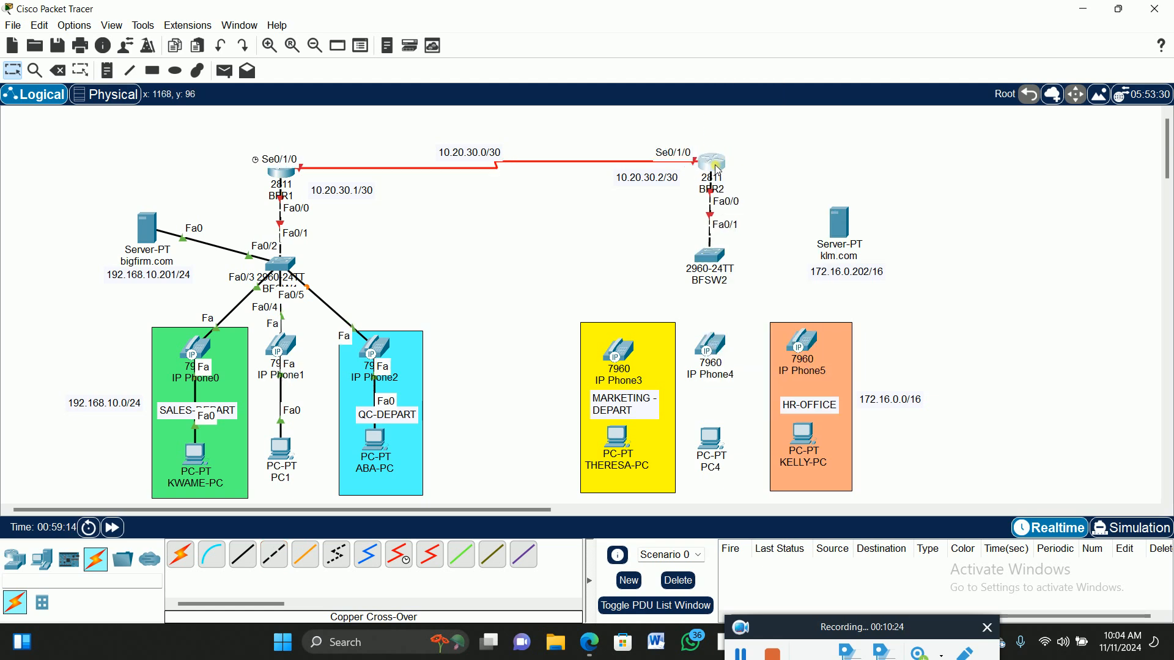
Cable BFSW2 FastEthernet0/2, 0/3 and 0/4 to the Switch ports of IP Phones 3, 4 and 5.
click(252, 560)
click(711, 259)
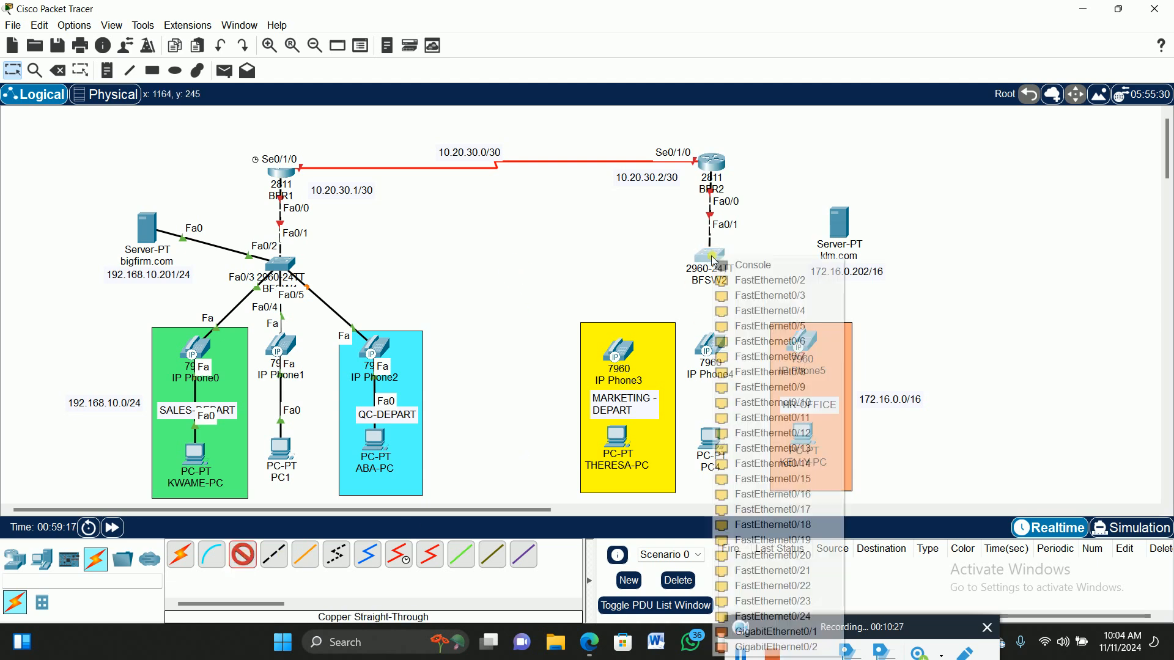
click(752, 282)
click(623, 354)
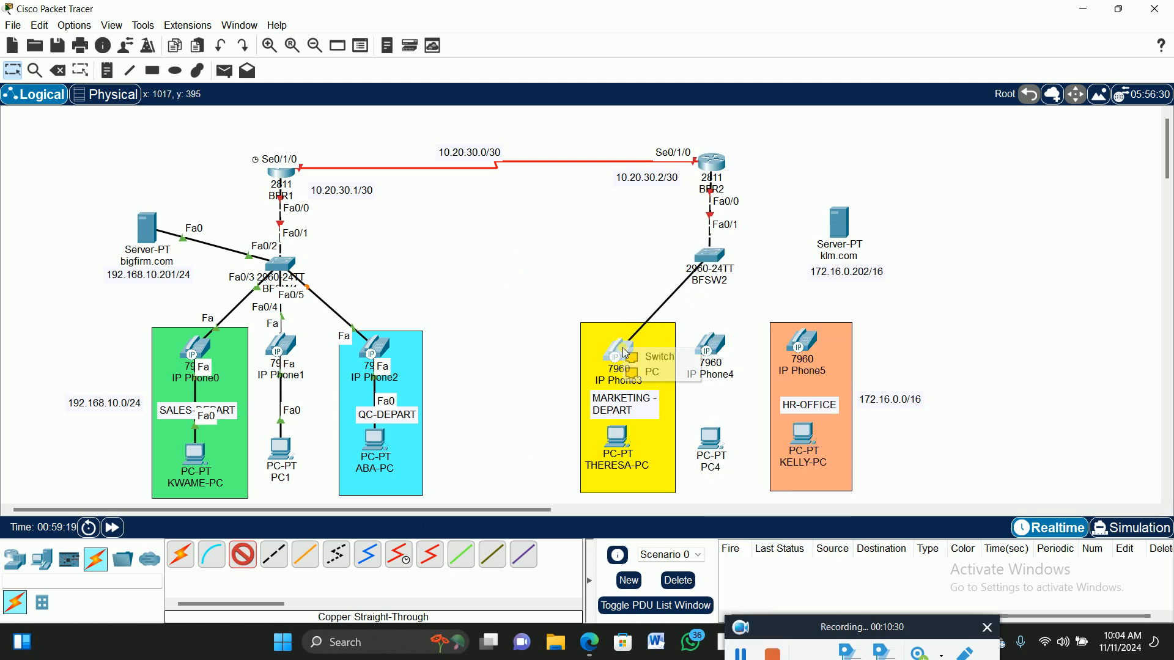
click(681, 360)
click(253, 561)
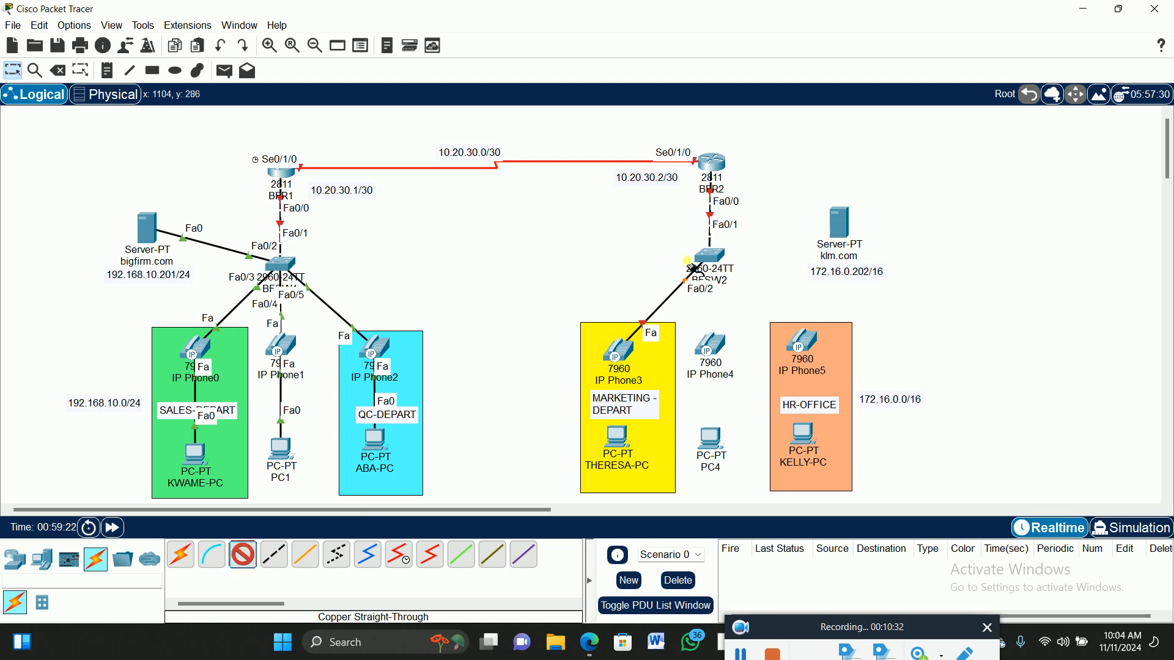
click(719, 262)
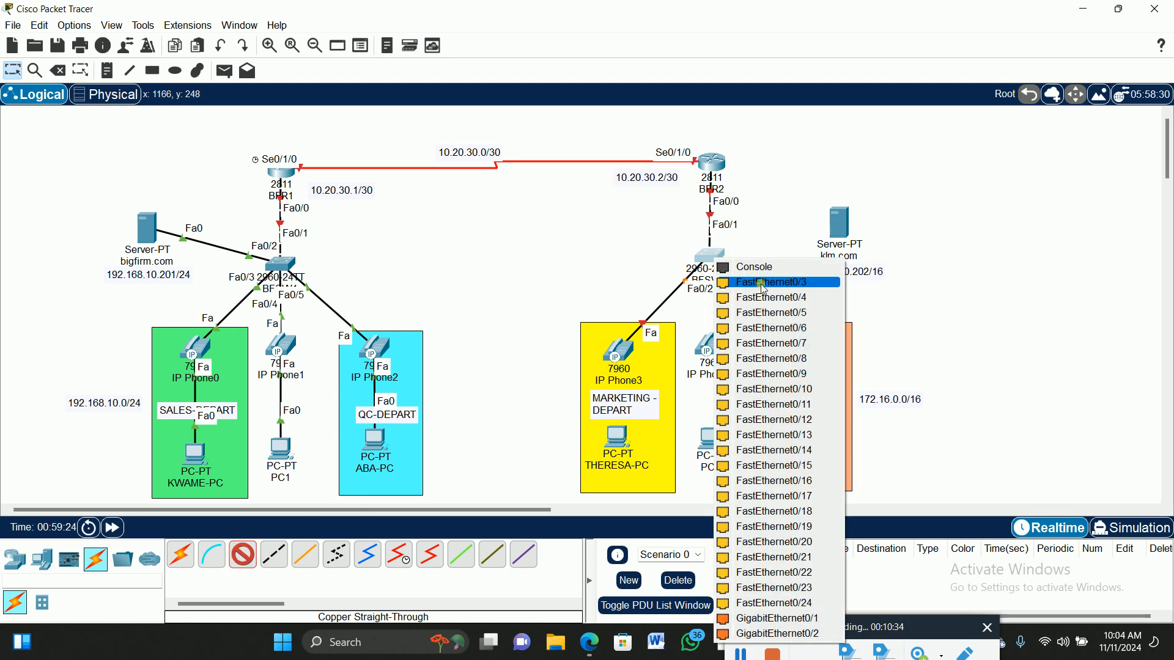
click(761, 282)
click(715, 348)
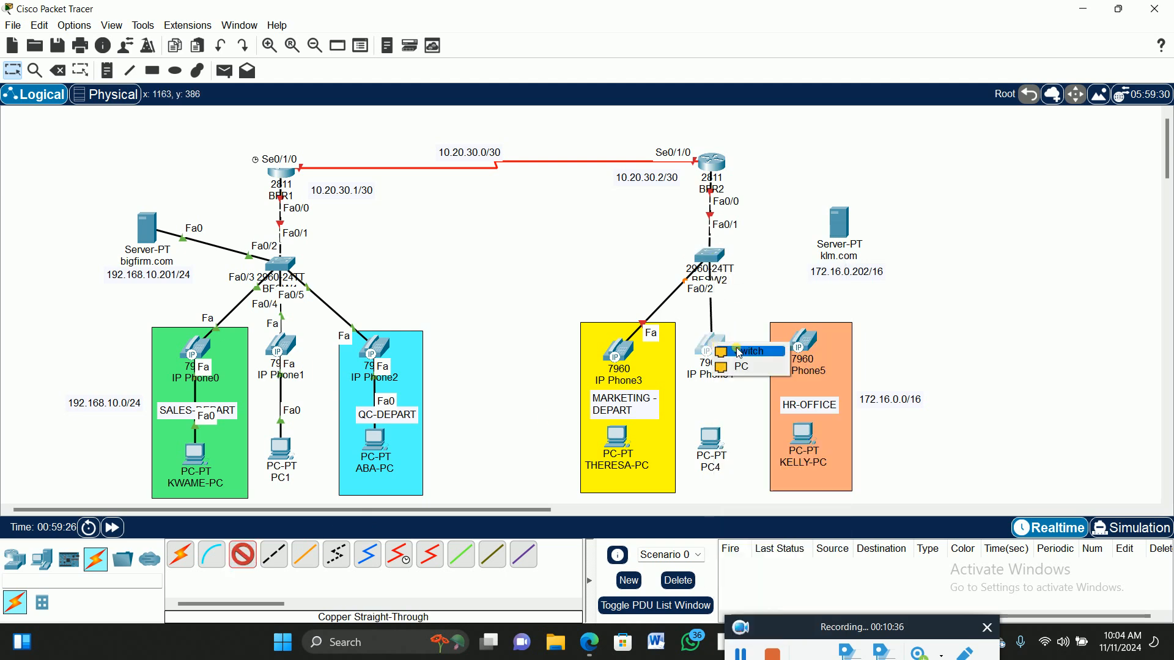
click(737, 351)
click(252, 555)
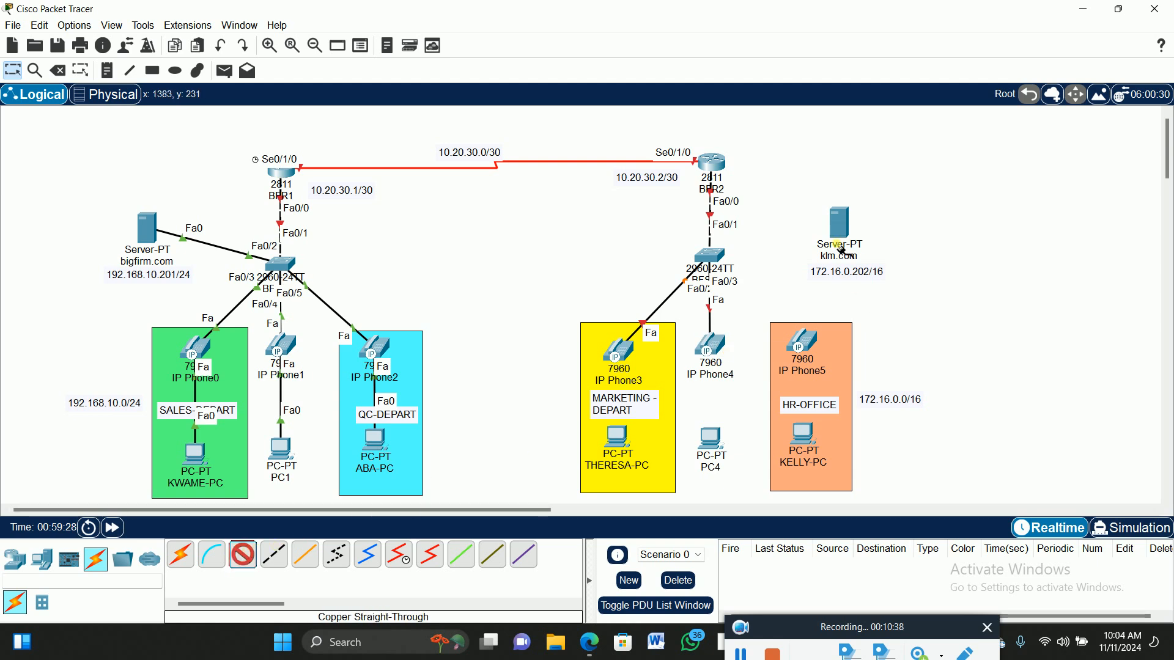
click(719, 260)
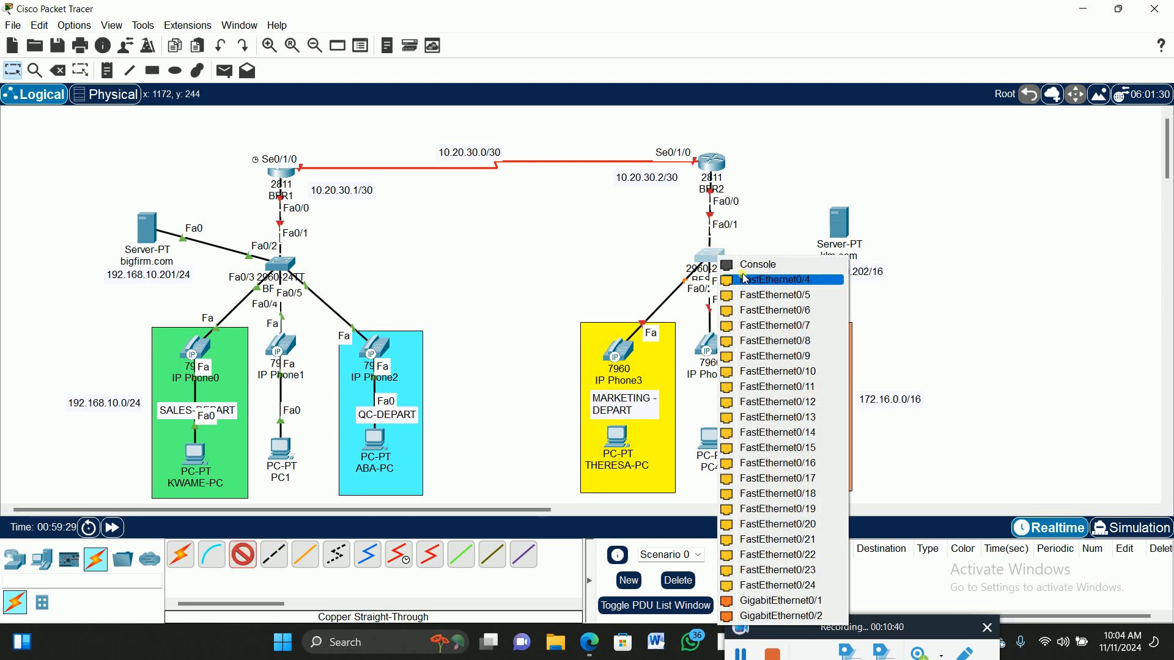
click(758, 280)
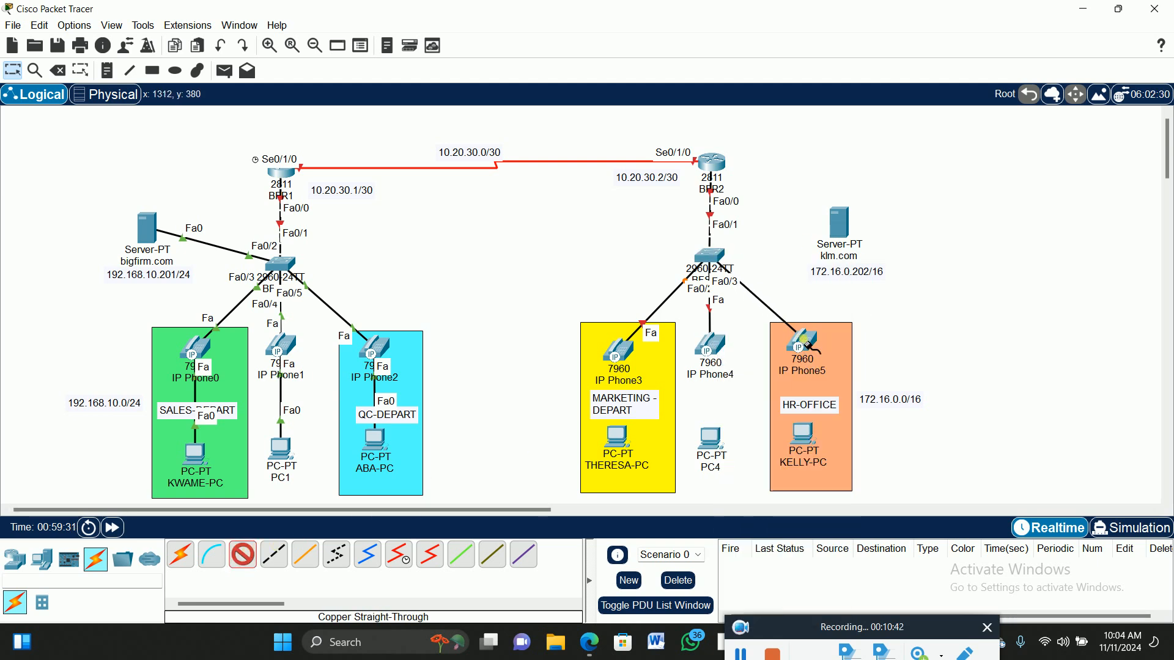
click(806, 344)
click(836, 347)
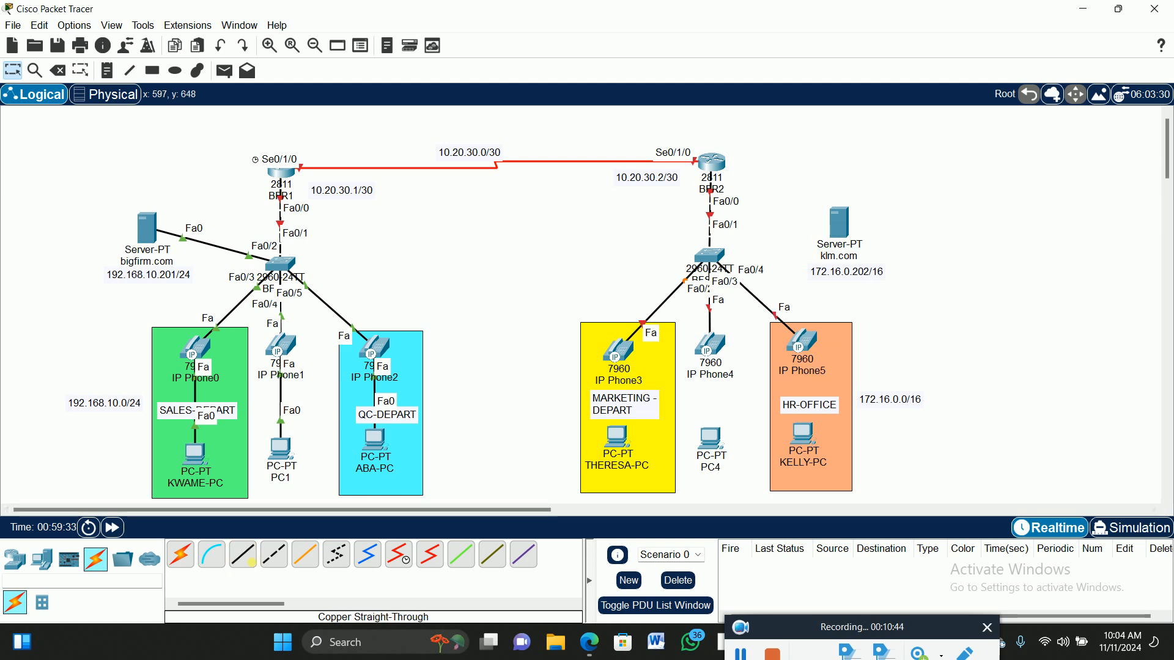
Connect IP Phone3 to THERESA-PC and IP Phone4 to PC4 FastEthernet0, nudging both PCs lower.
click(243, 554)
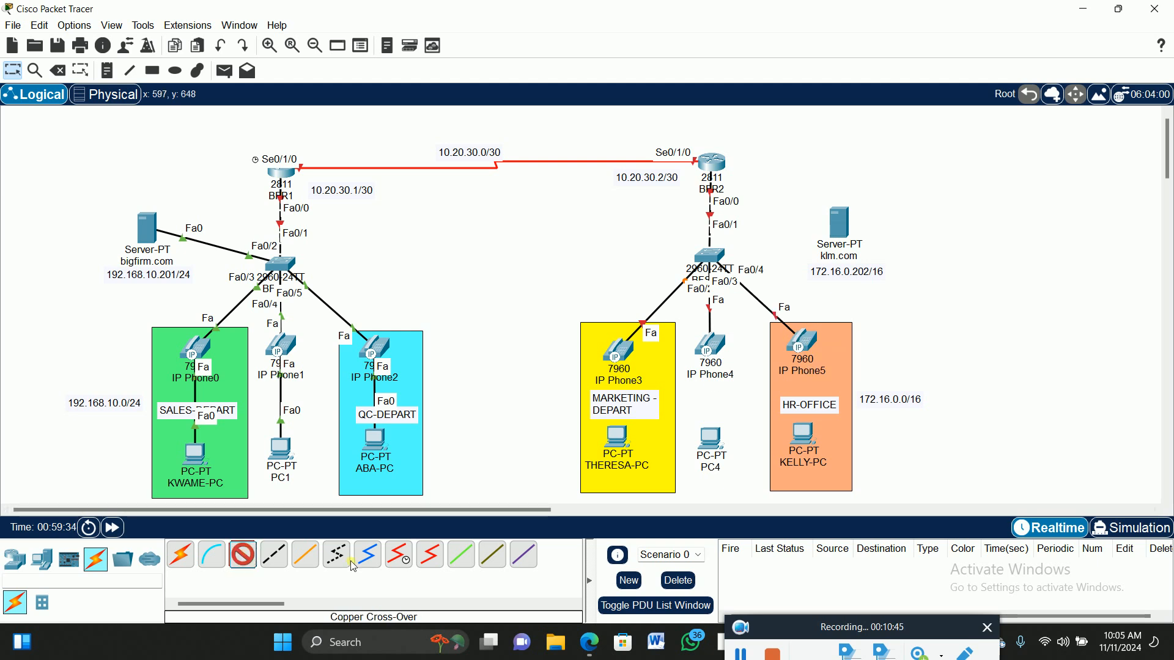
click(639, 355)
click(648, 357)
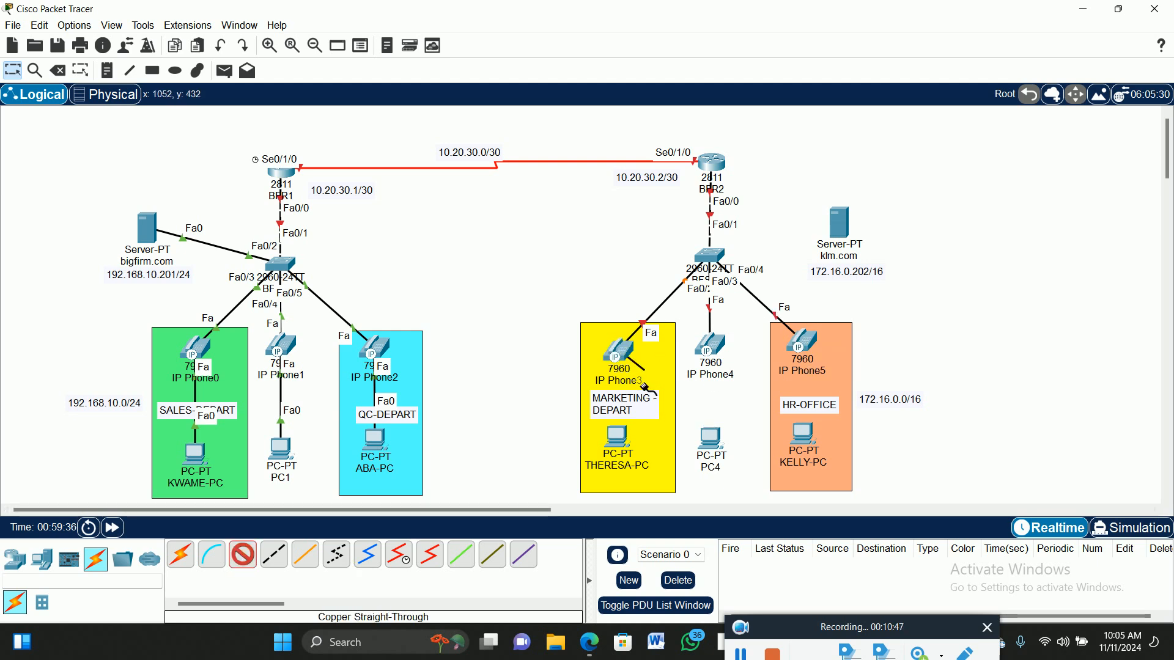
click(618, 439)
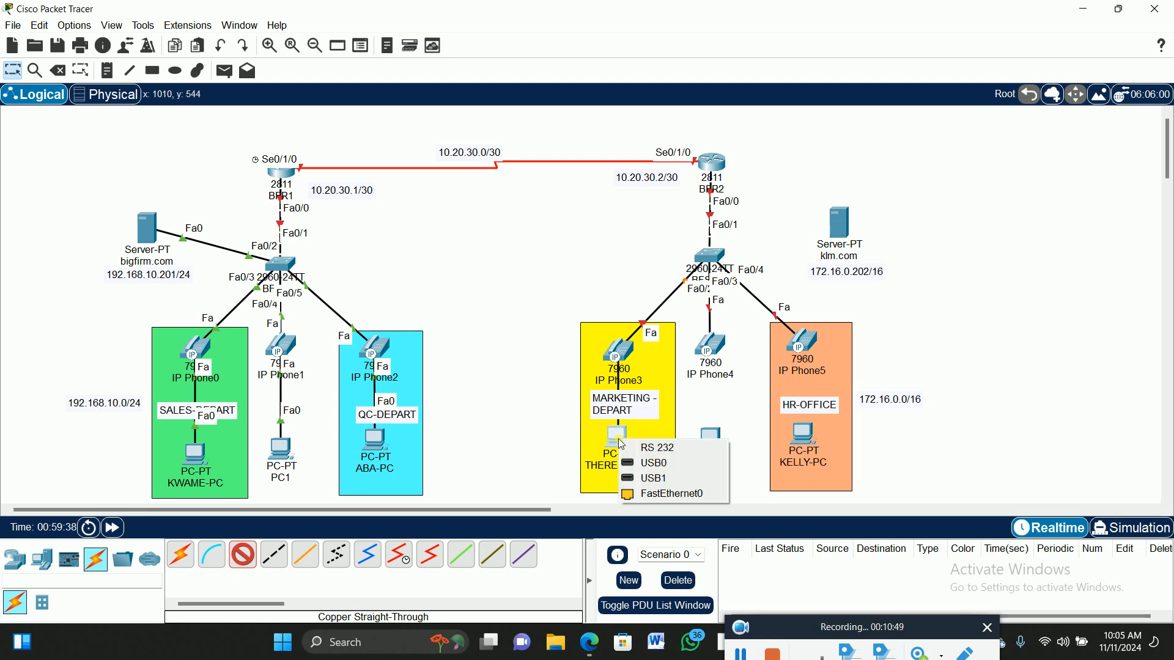
click(661, 494)
drag(620, 438, 618, 455)
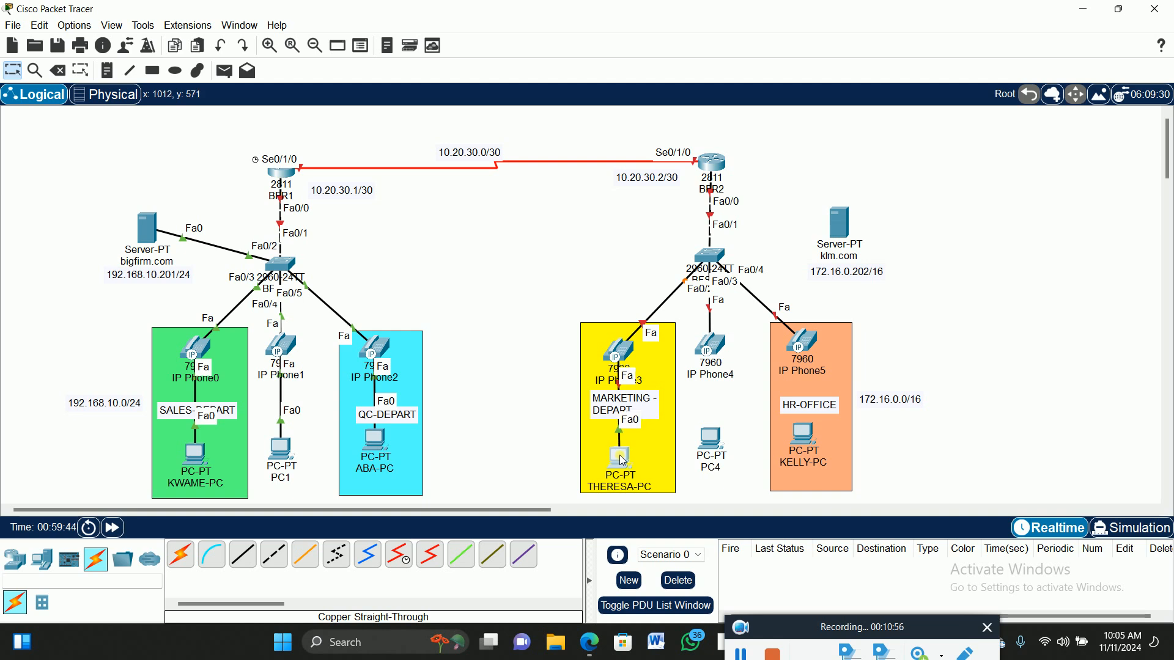
click(243, 554)
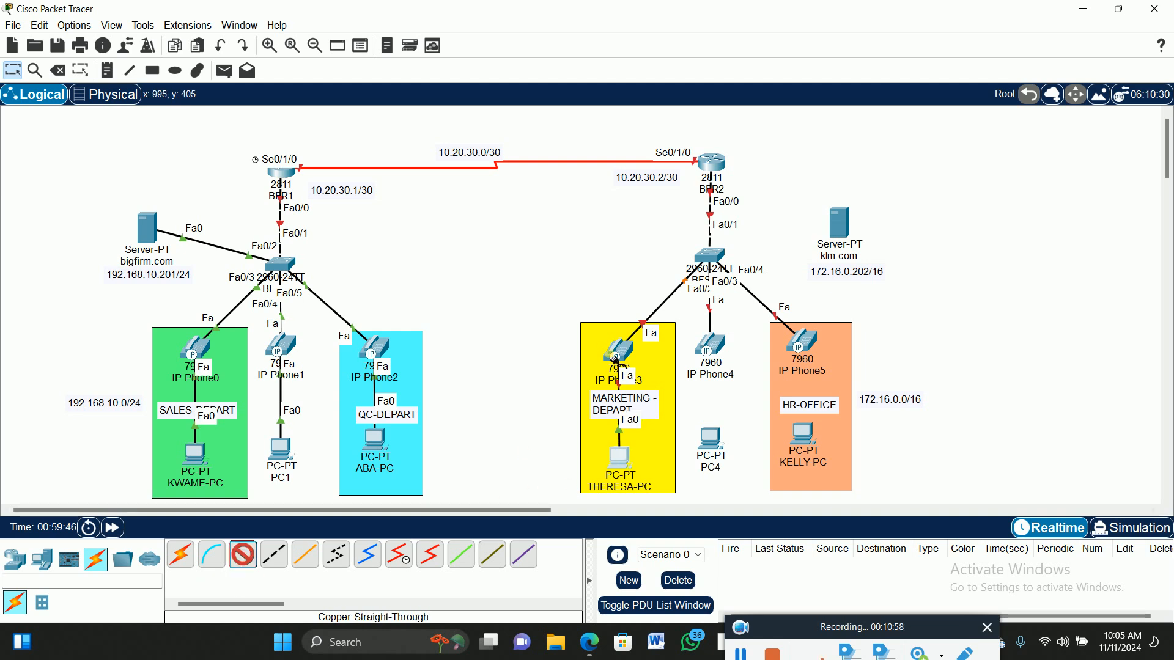
click(720, 347)
click(729, 352)
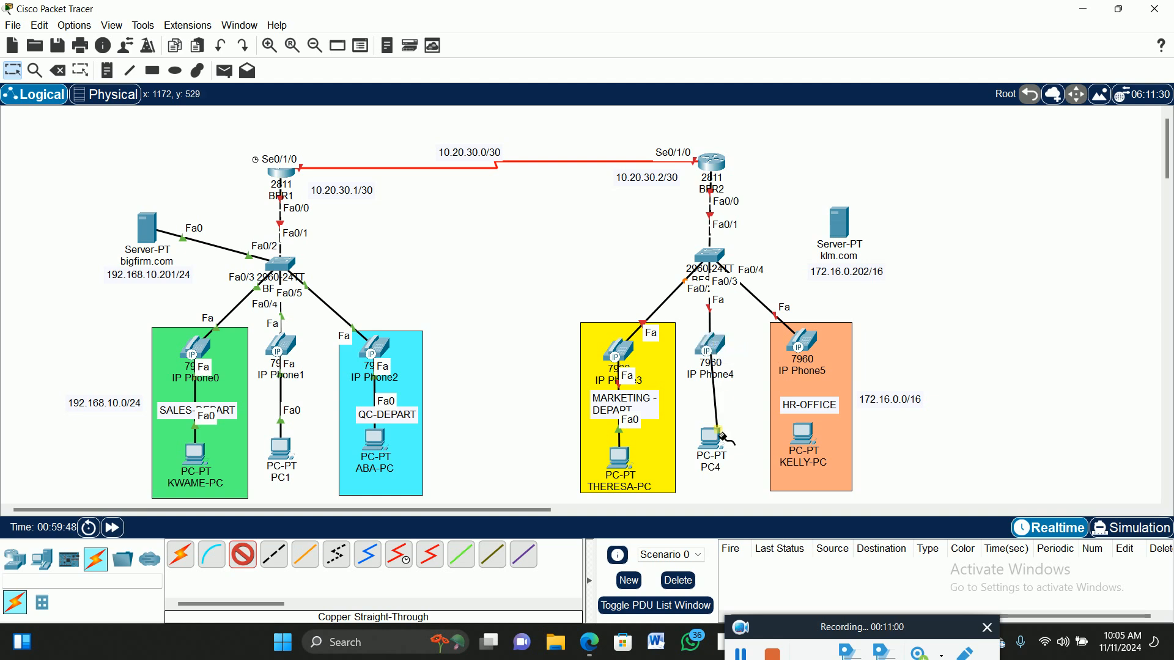
click(712, 440)
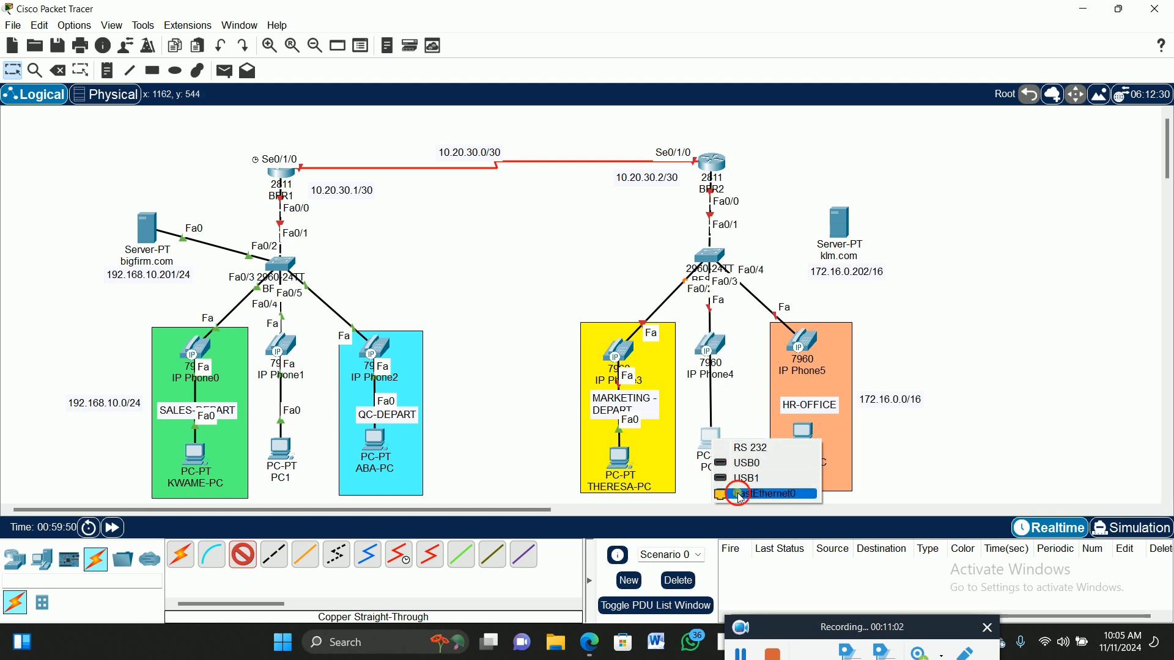
click(757, 494)
drag(718, 445, 717, 463)
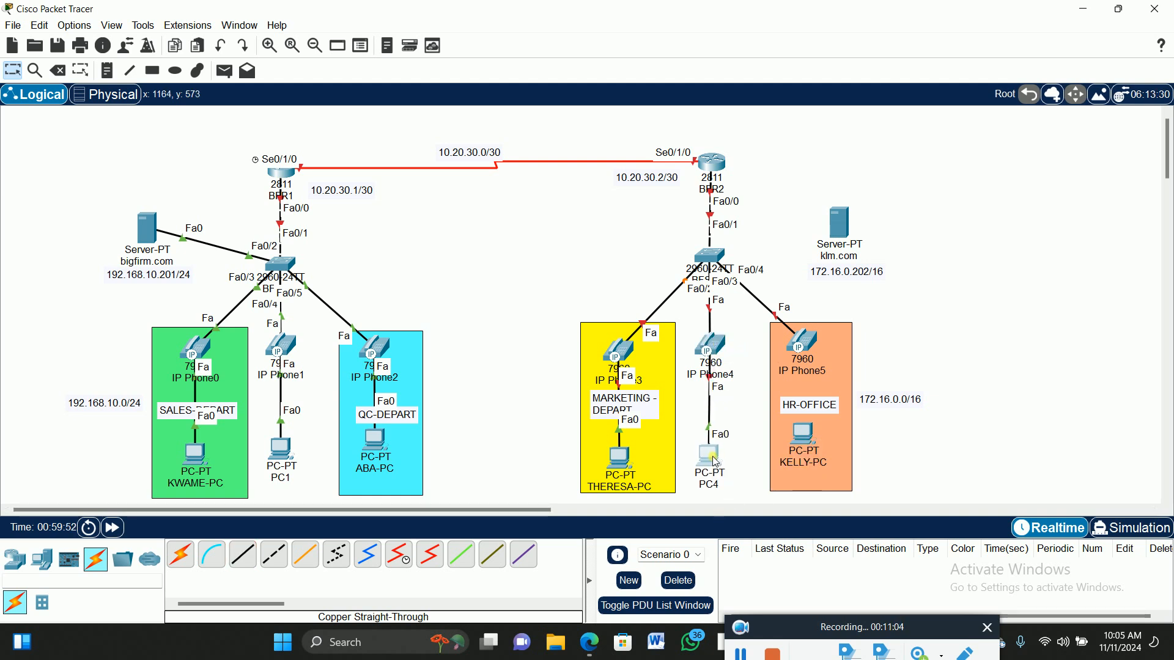
Connect IP Phone5 to KELLY-PC's FastEthernet0 and reposition KELLY-PC inside the HR-OFFICE box.
click(243, 554)
click(818, 356)
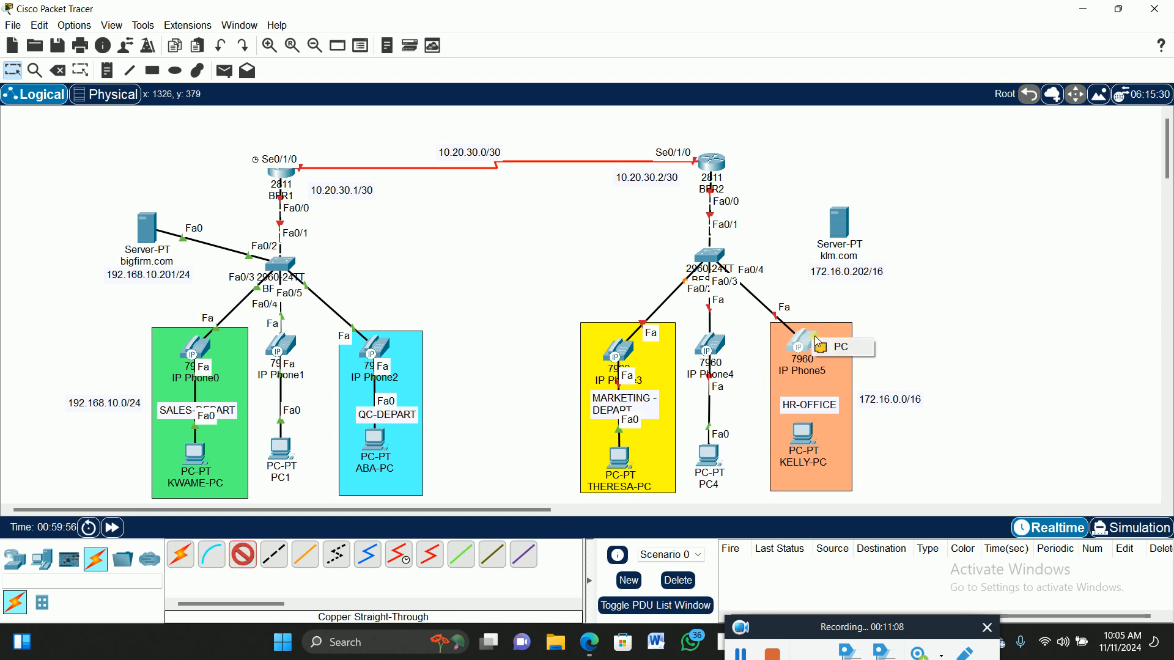
click(842, 346)
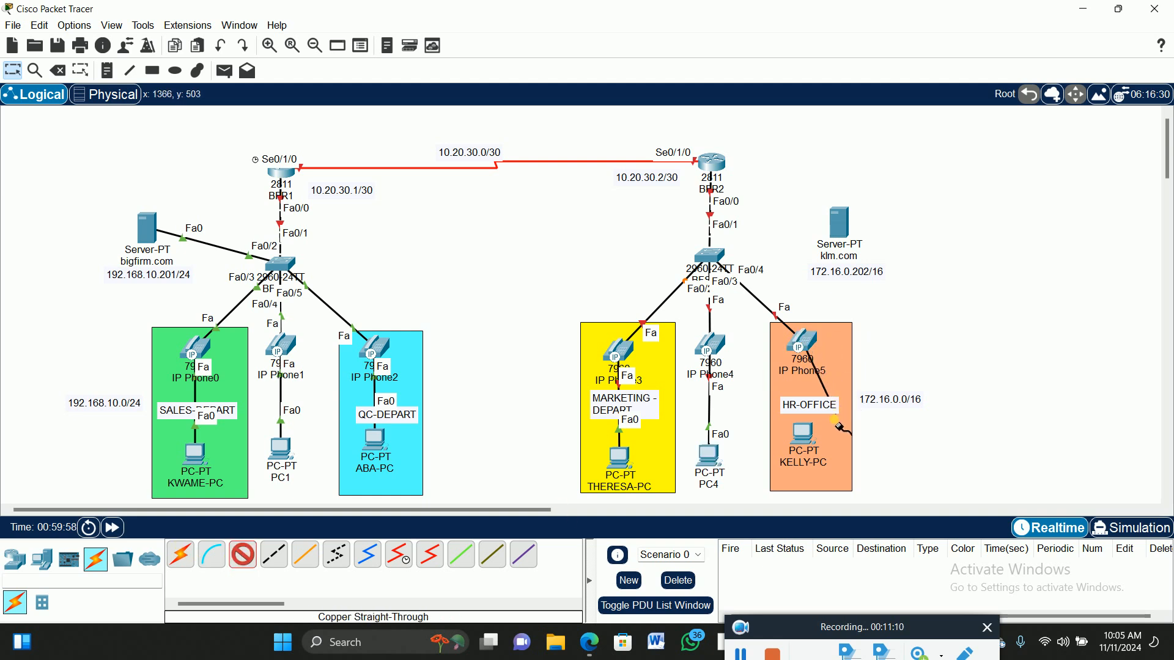
click(808, 442)
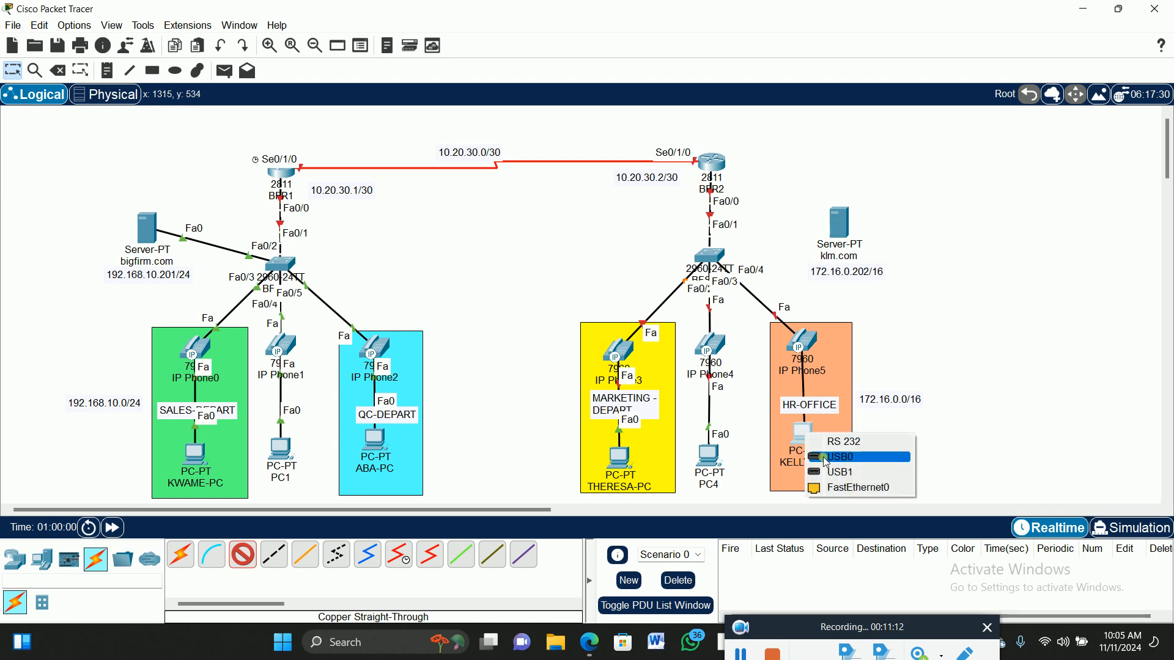
click(844, 488)
drag(811, 443, 804, 461)
click(952, 324)
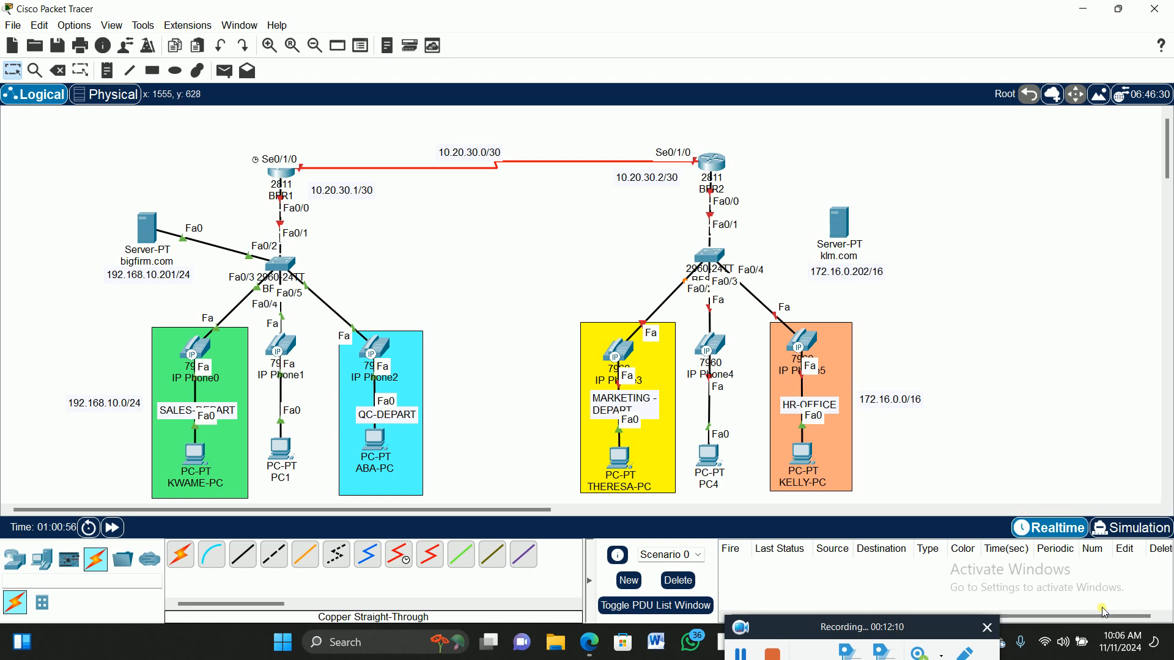
Operate the device panel at the bottom of the workspace.
click(741, 653)
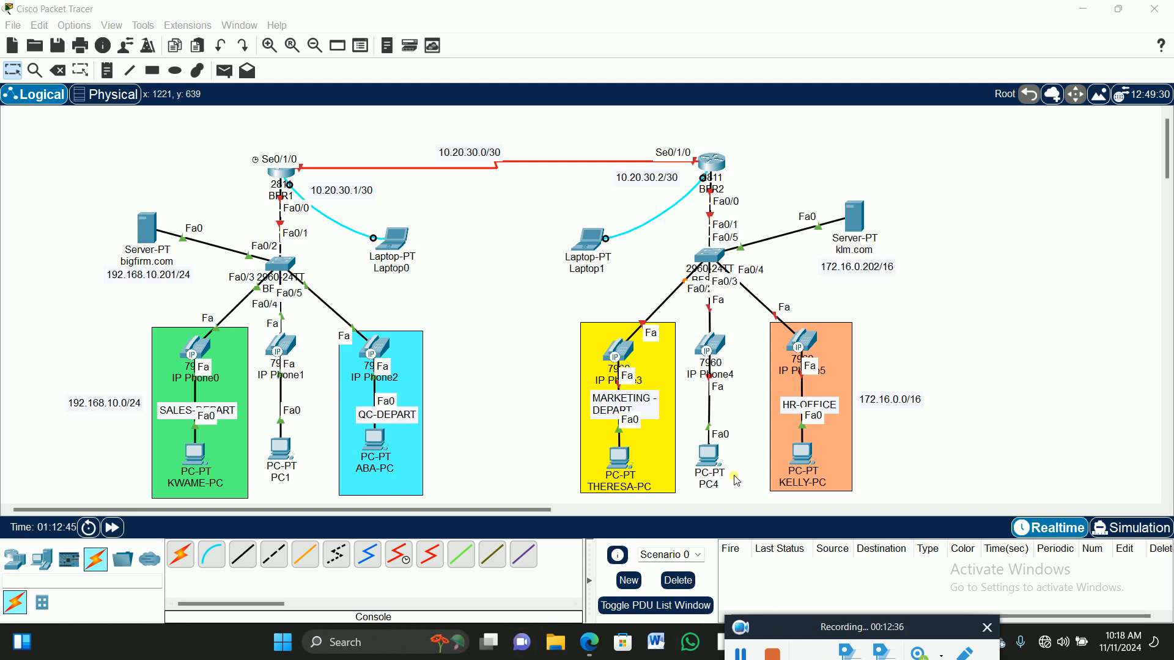
Plug the IP_PHONE_POWER_ADAPTER into IP Phone3, IP Phone4 and IP Phone5 in turn.
click(618, 353)
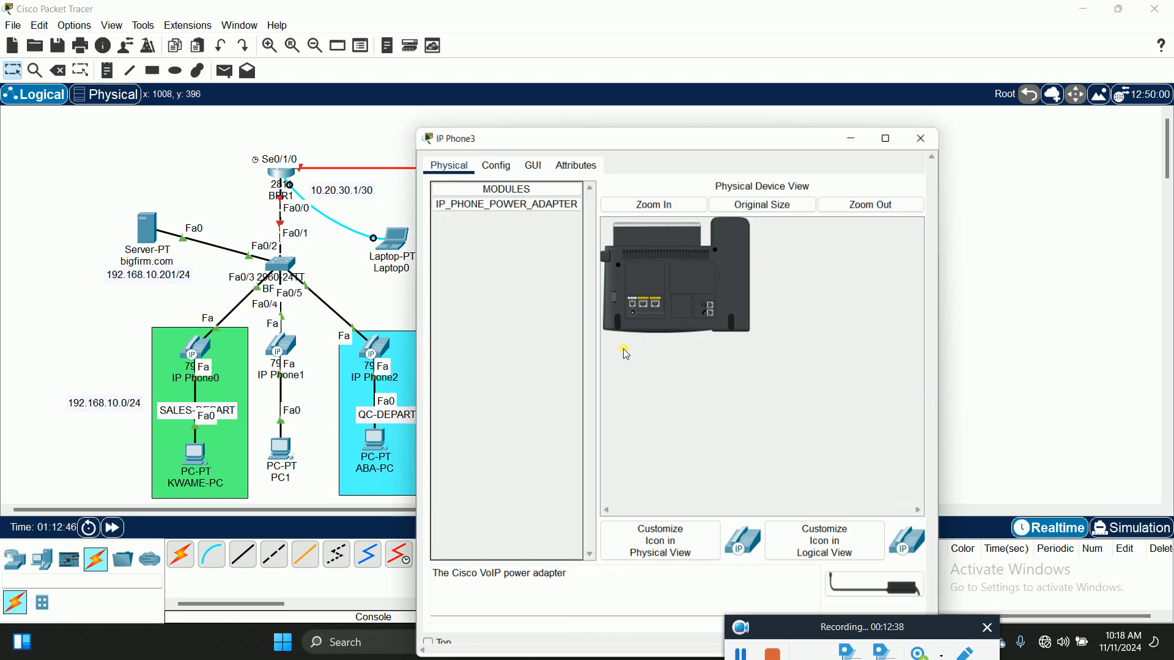
drag(865, 558, 640, 283)
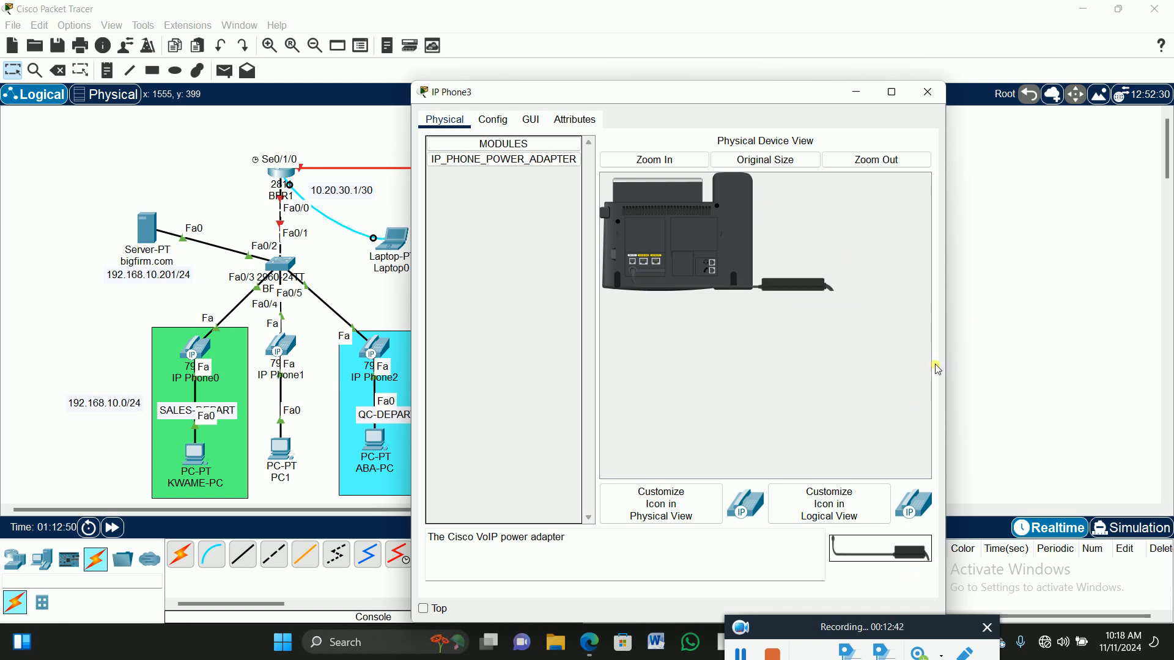
click(926, 94)
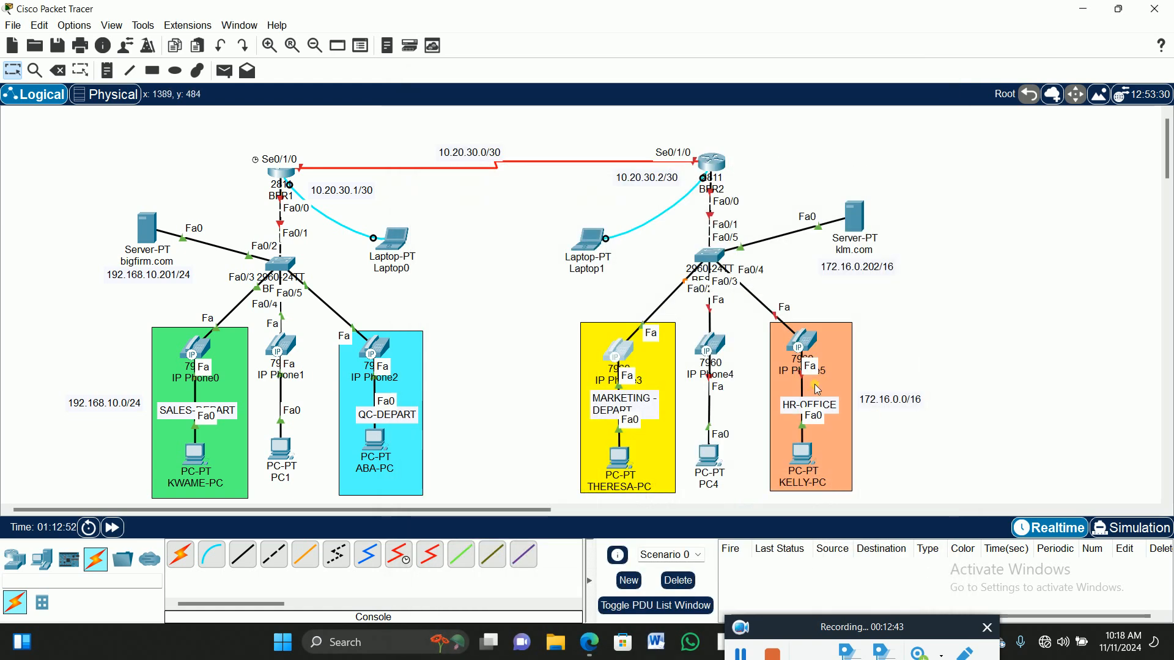
click(719, 346)
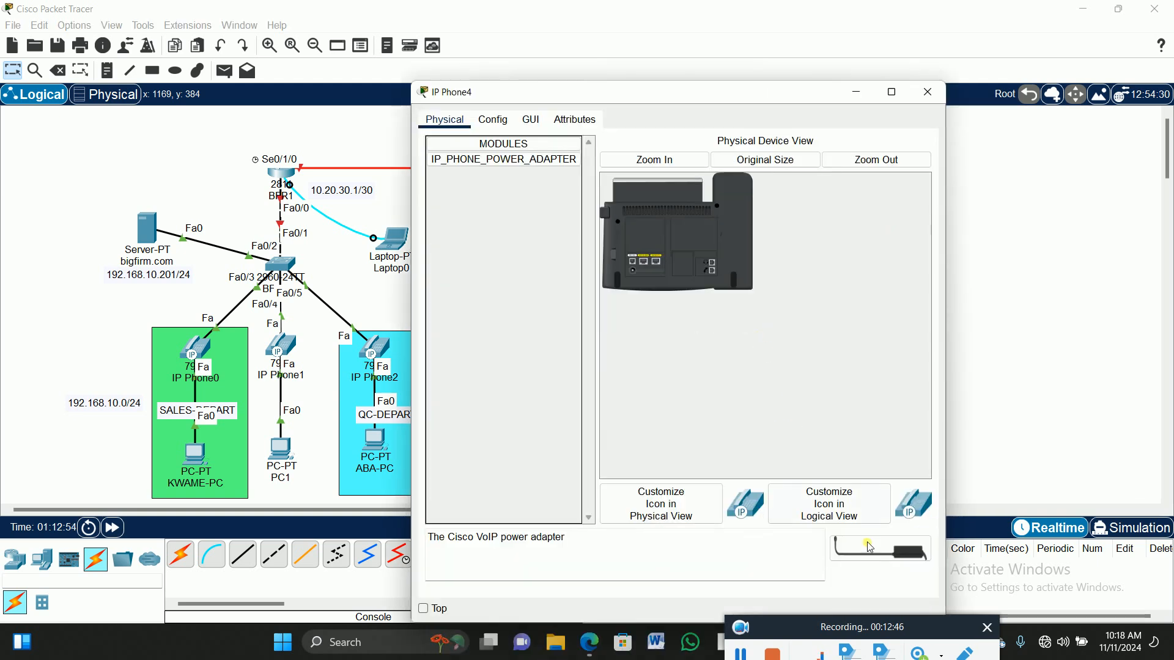
drag(865, 557, 638, 271)
click(930, 94)
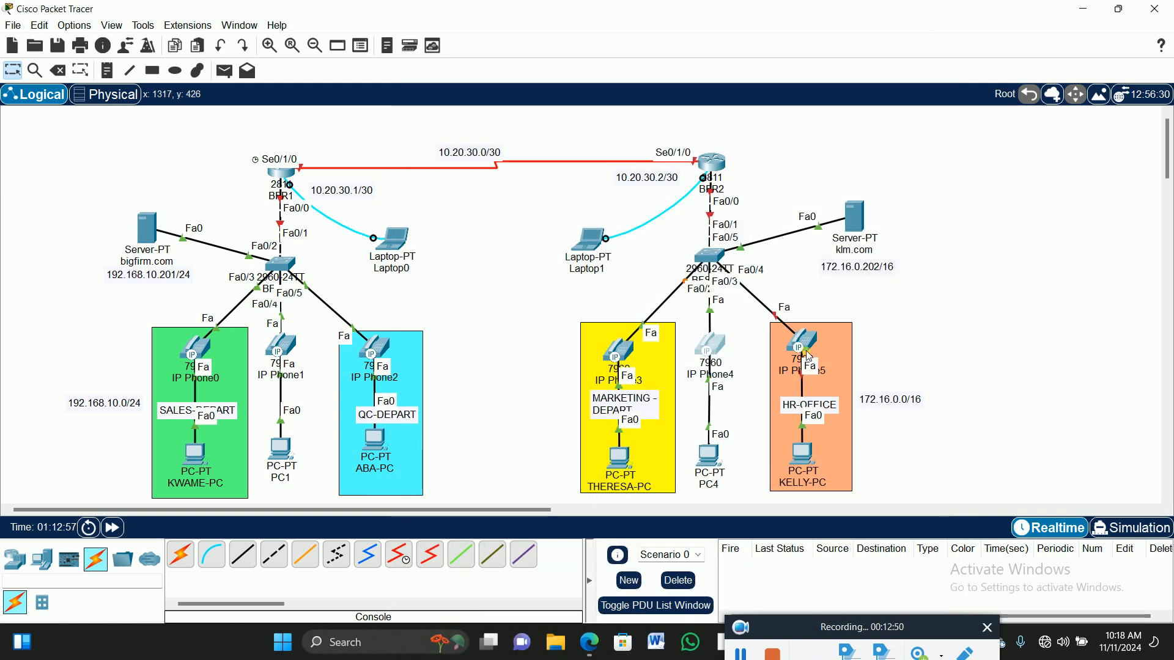
click(802, 349)
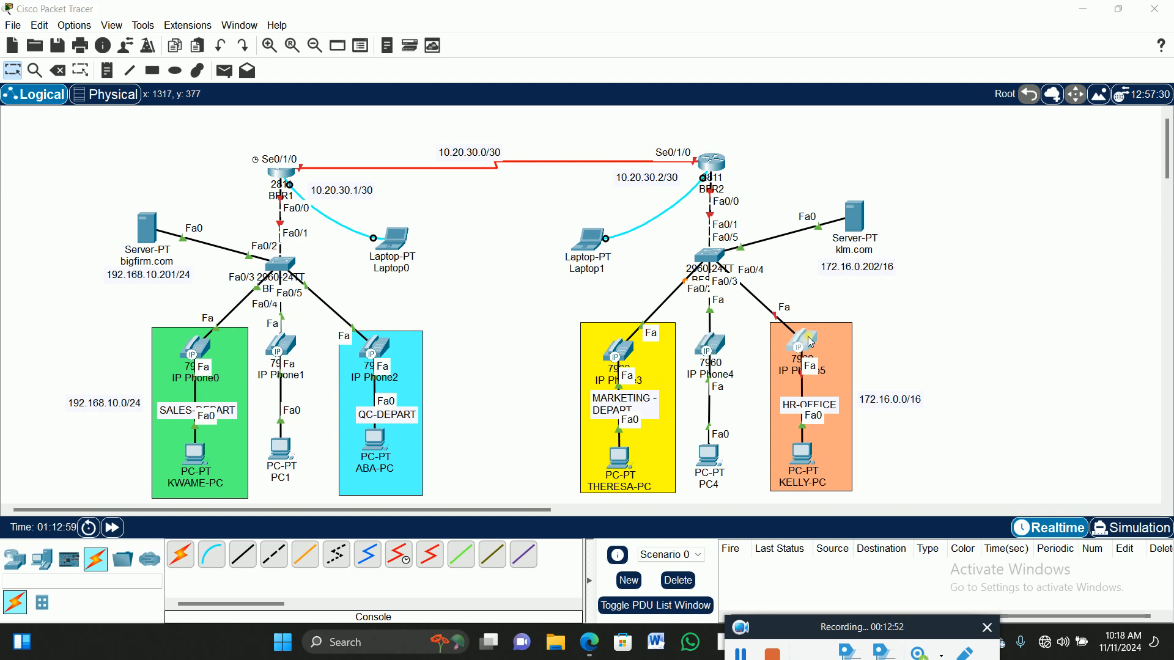
drag(849, 546, 636, 275)
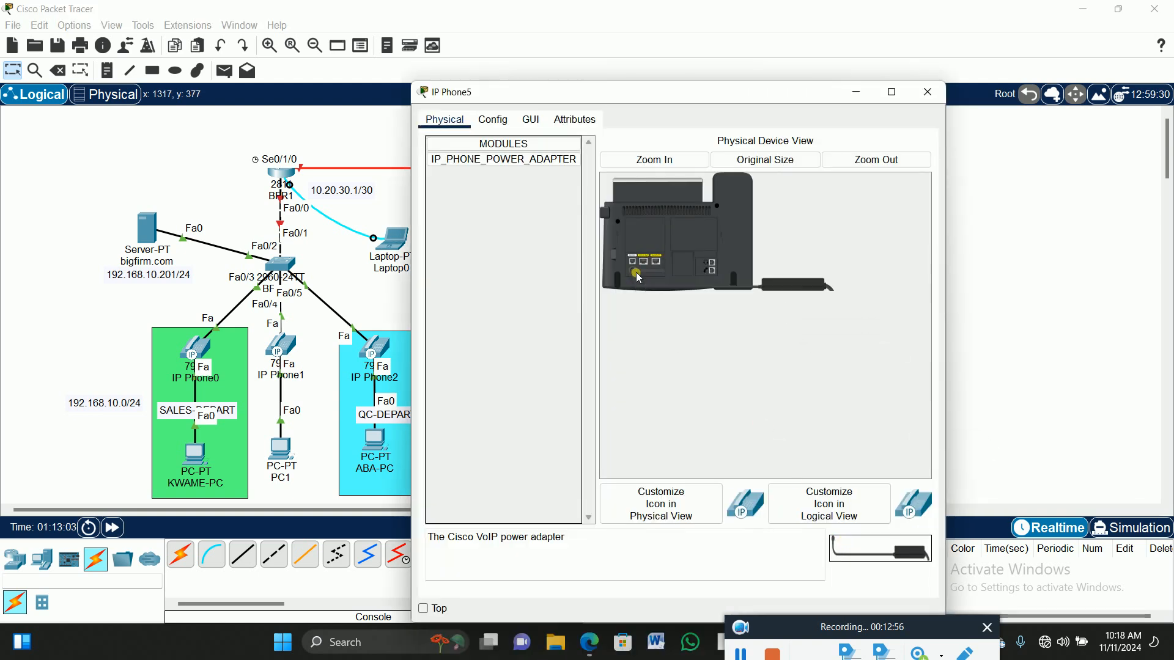
click(928, 93)
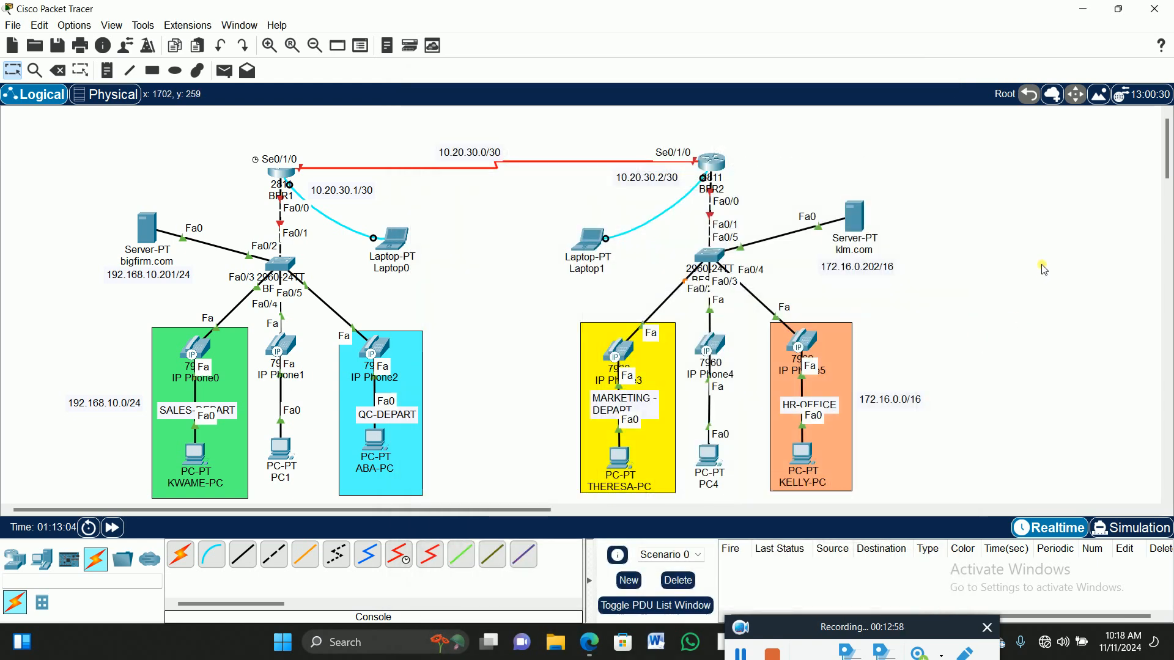
Zoom in and scroll the canvas to the bigfirm.com Server-PT, then open its settings.
click(270, 45)
scroll(701, 280, down, 2)
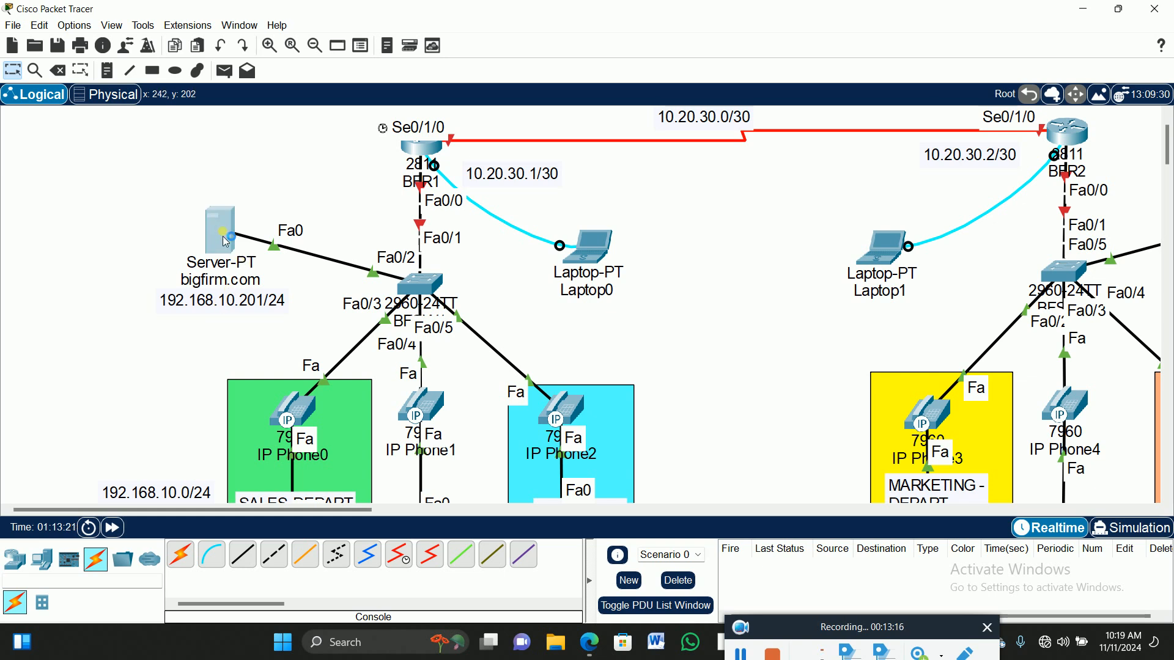
click(225, 237)
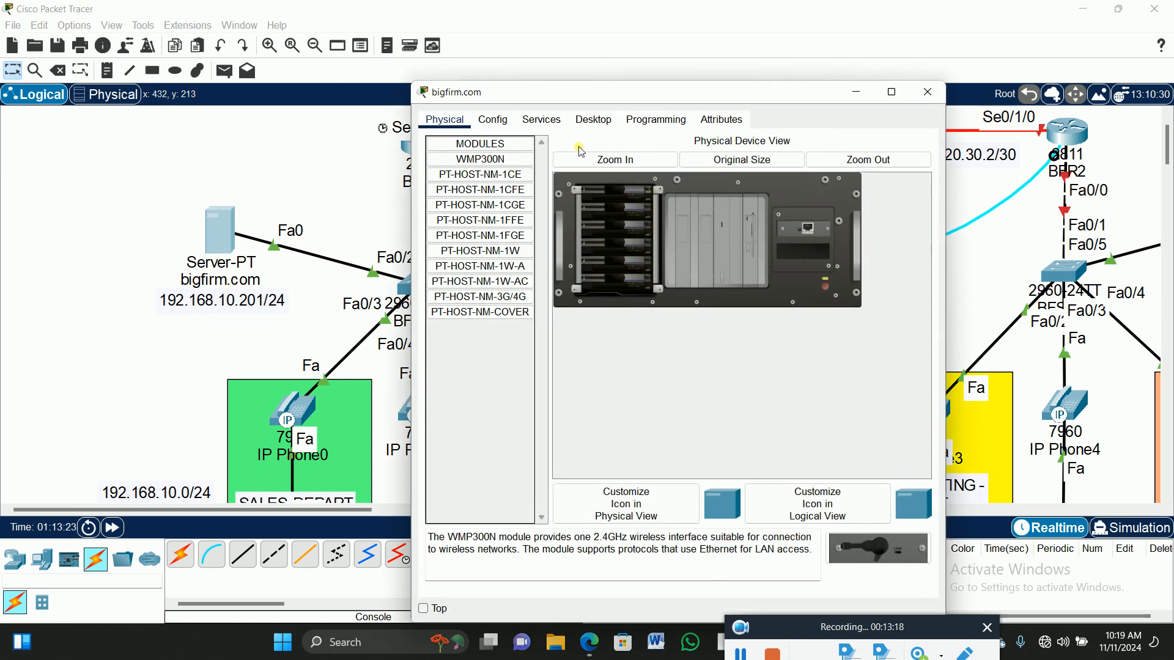
Give the bigfirm.com server static IP 192.168.10.201, mask 255.255.255.0 and gateway 192.168.10.1.
click(596, 120)
click(477, 167)
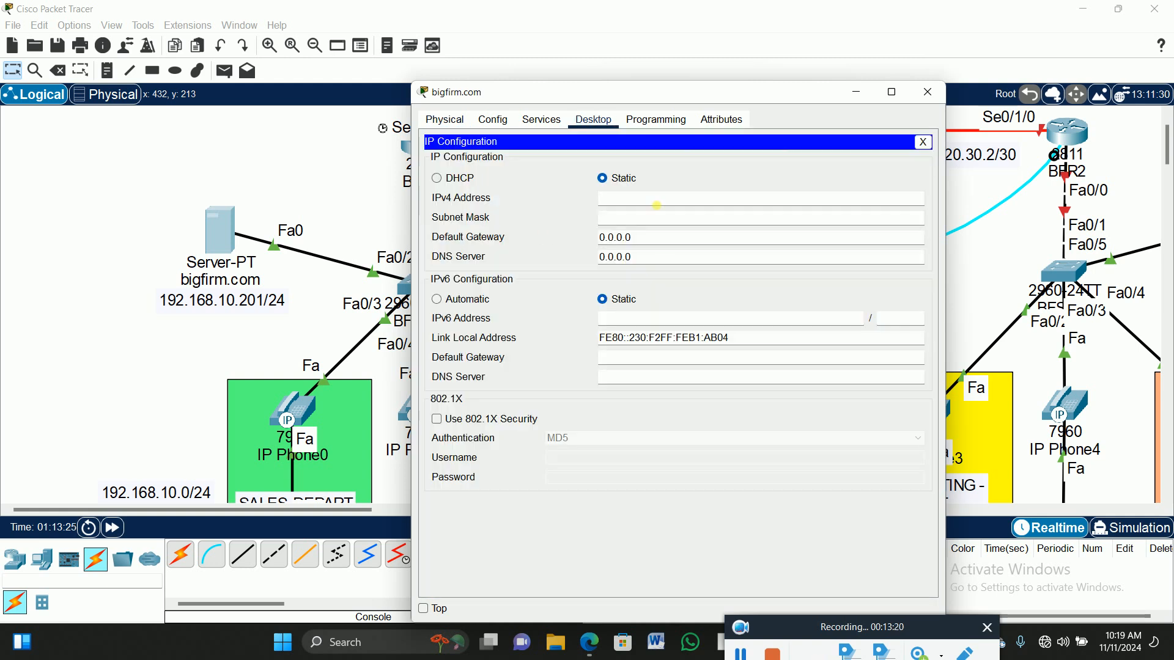
click(678, 202)
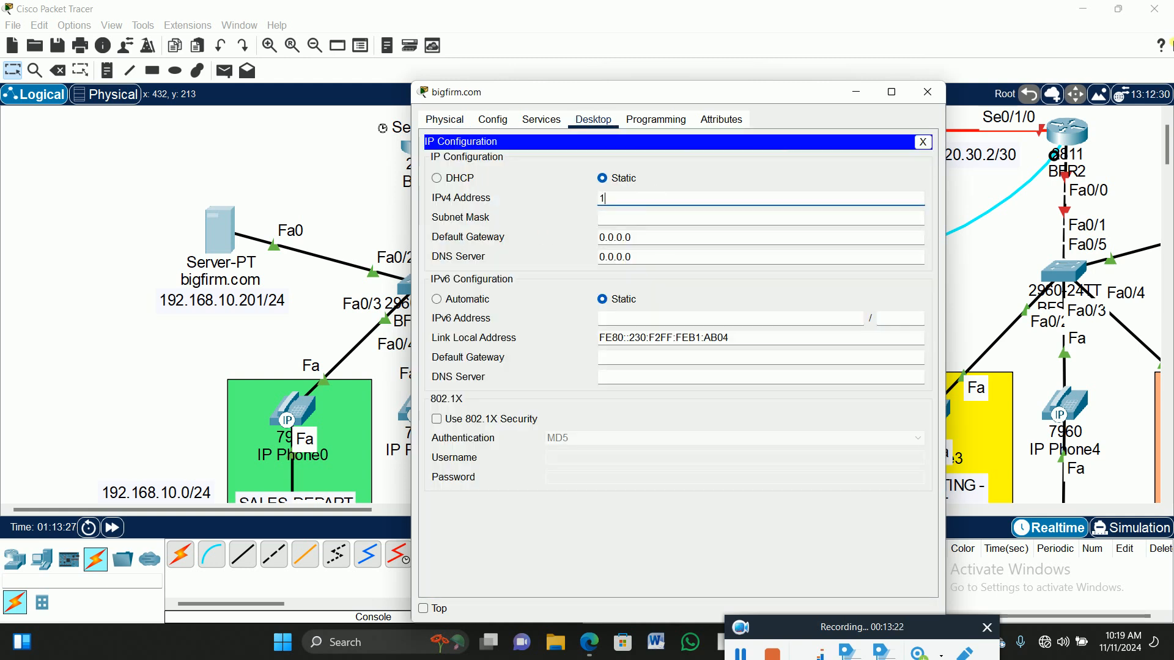
text(192.168.10.201)
key(Tab)
key(Tab)
text(1)
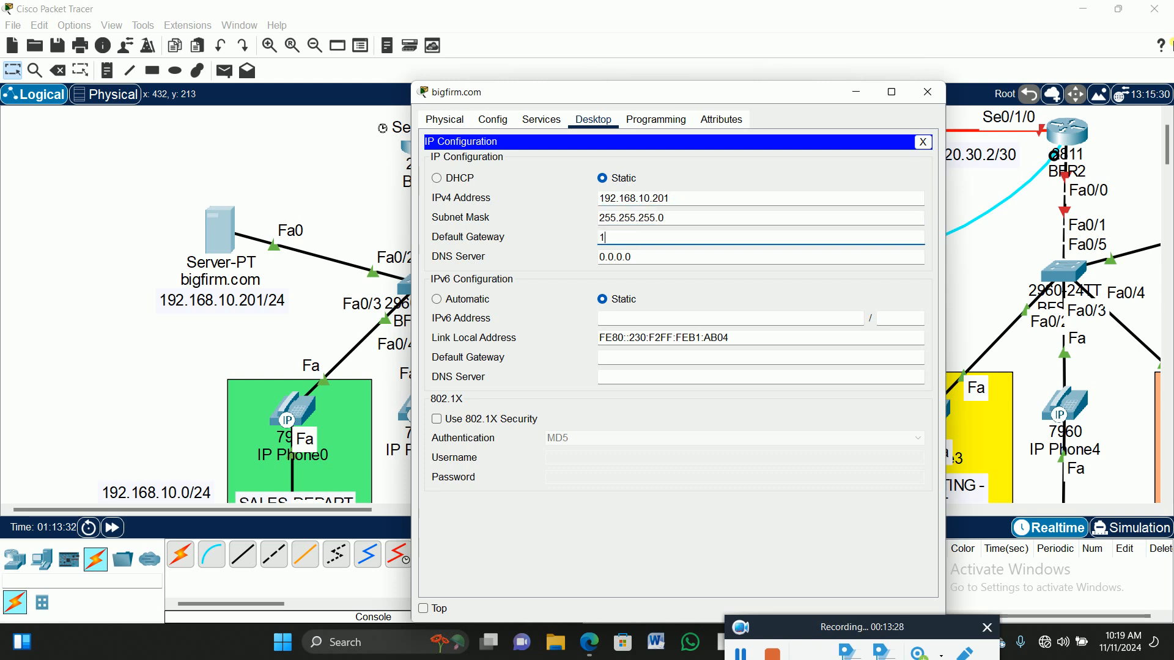
text(92.168.10.1)
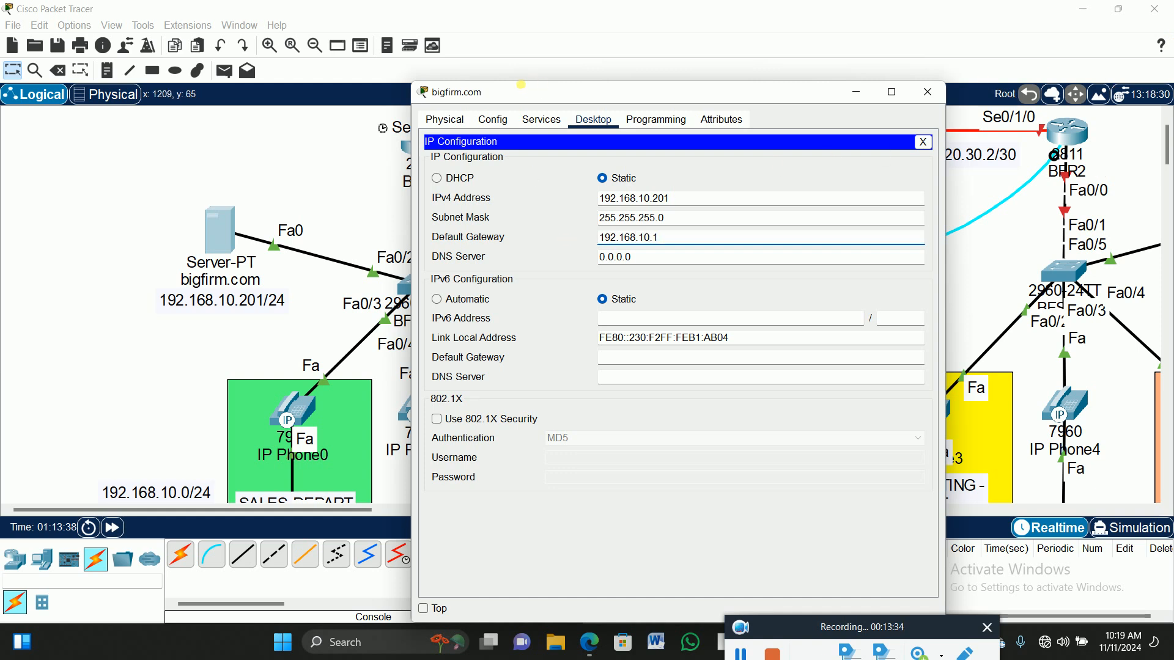
Copy the 192.168.10.1 gateway address into a new note placed beside router BFR1.
drag(525, 92, 705, 70)
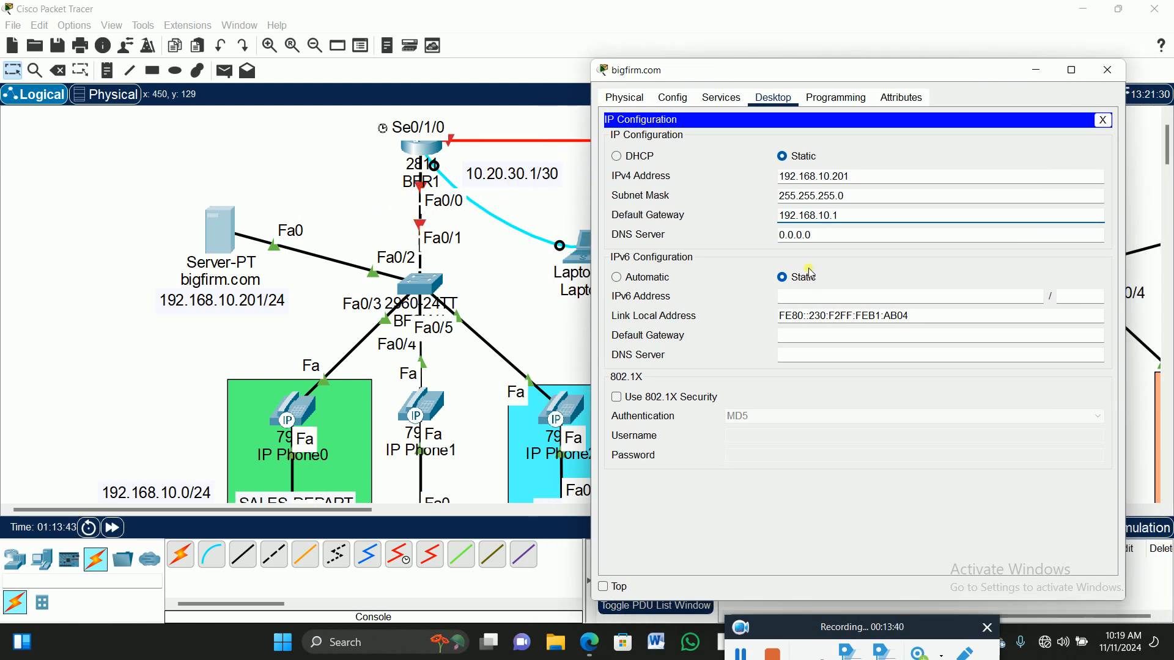
drag(838, 216, 752, 220)
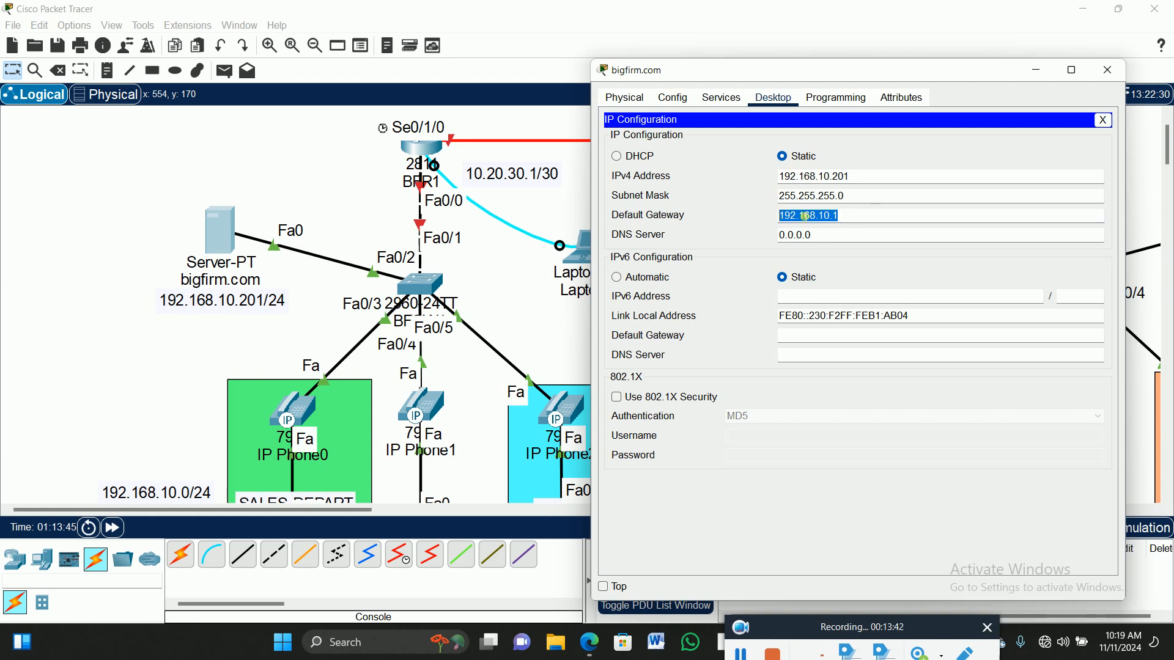
right_click(801, 215)
click(839, 269)
click(329, 192)
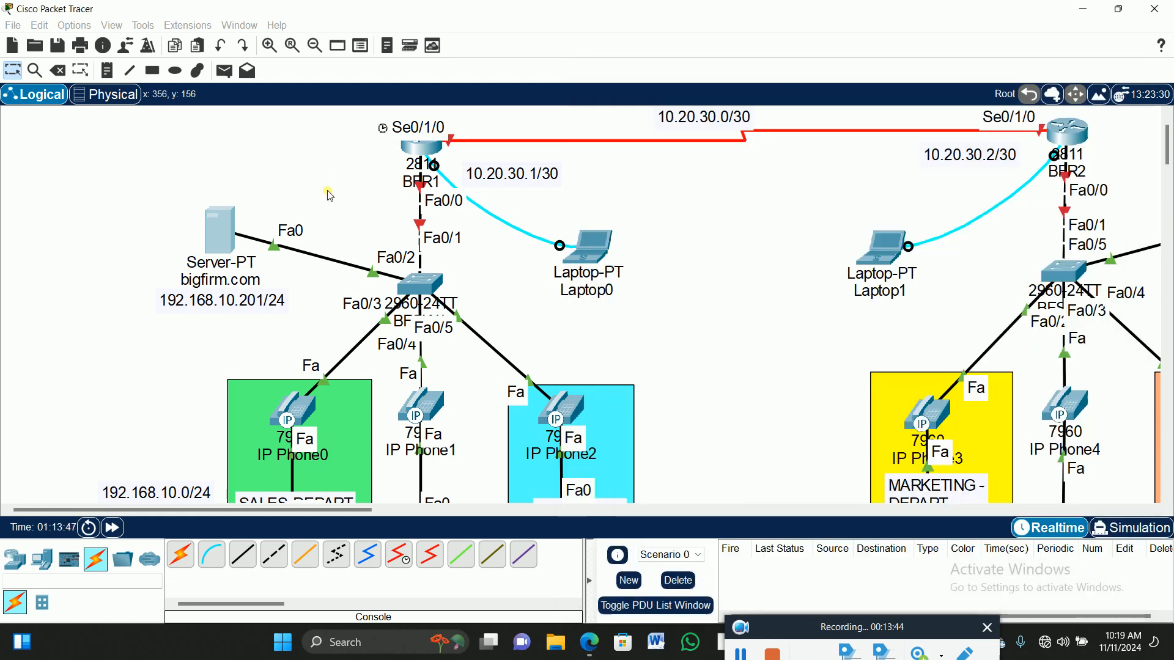
click(111, 70)
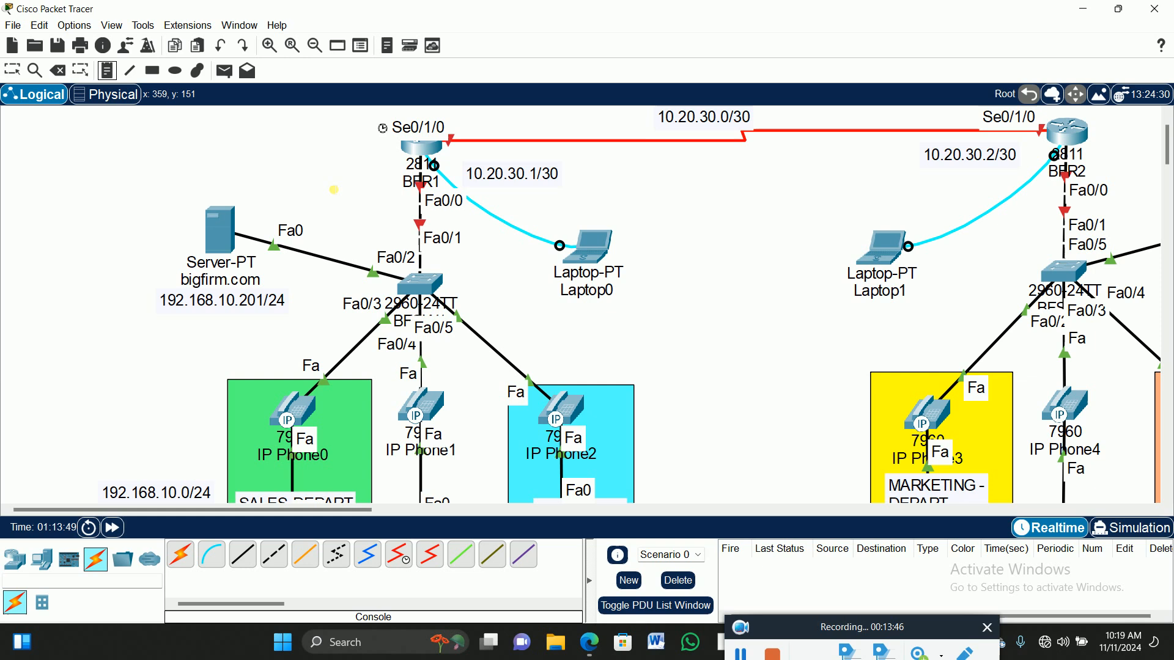
click(331, 189)
key(ctrl+v)
click(12, 69)
drag(400, 202, 384, 193)
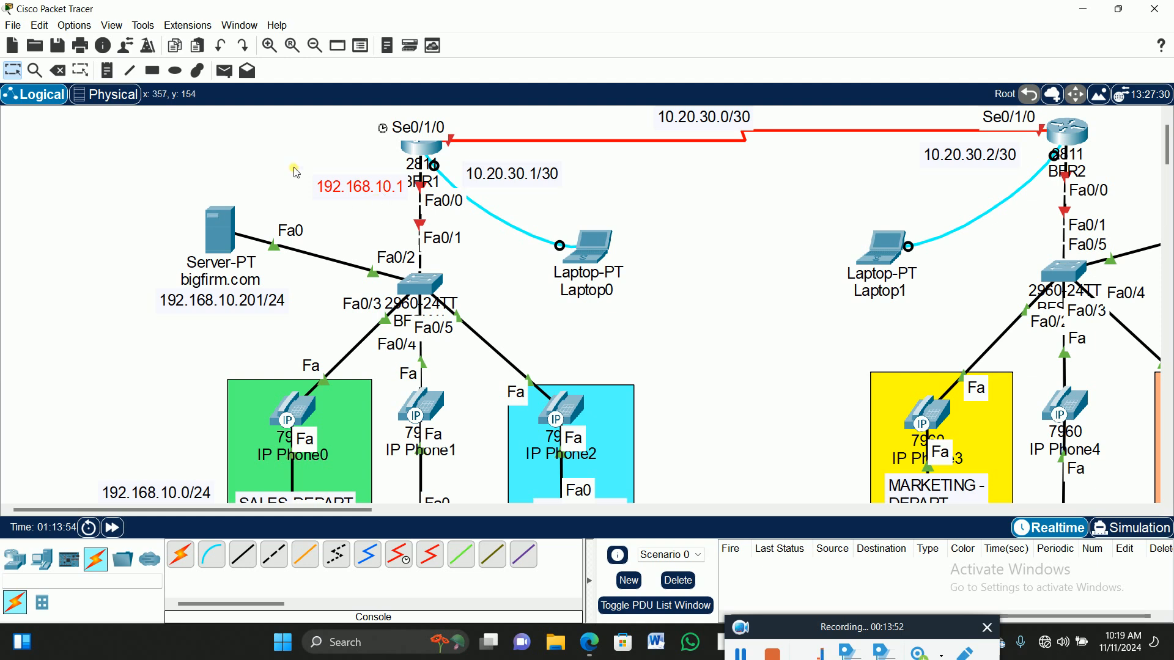
Set the bigfirm.com server's DNS server to 192.168.10.201 and close its window.
click(220, 235)
triple_click(972, 218)
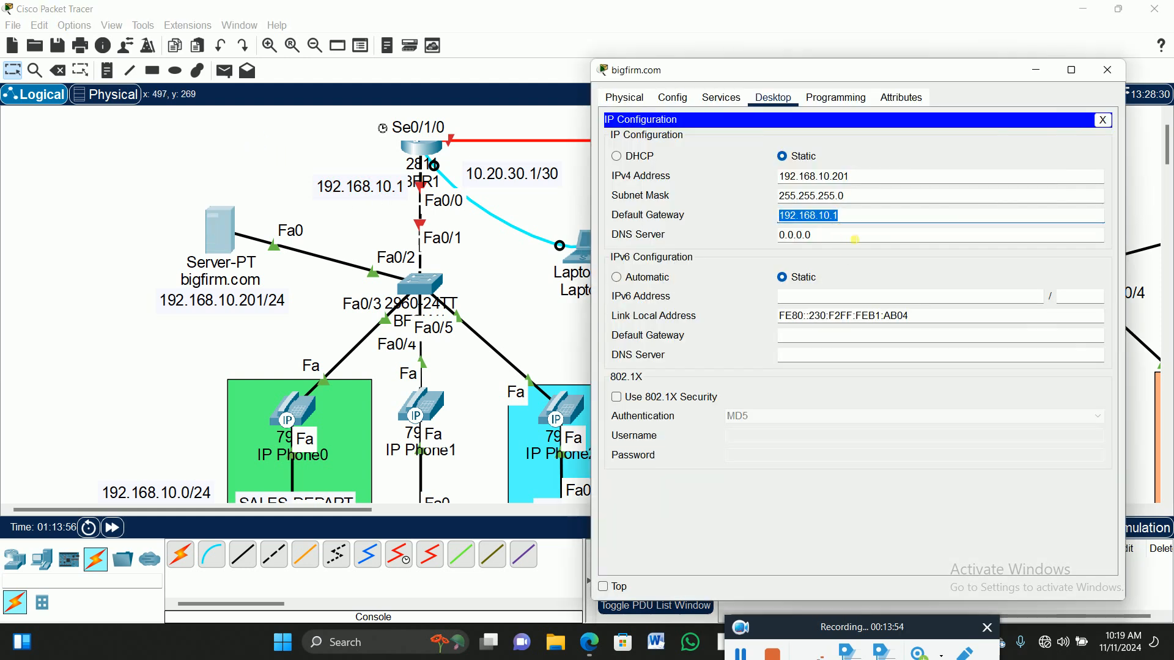
triple_click(856, 237)
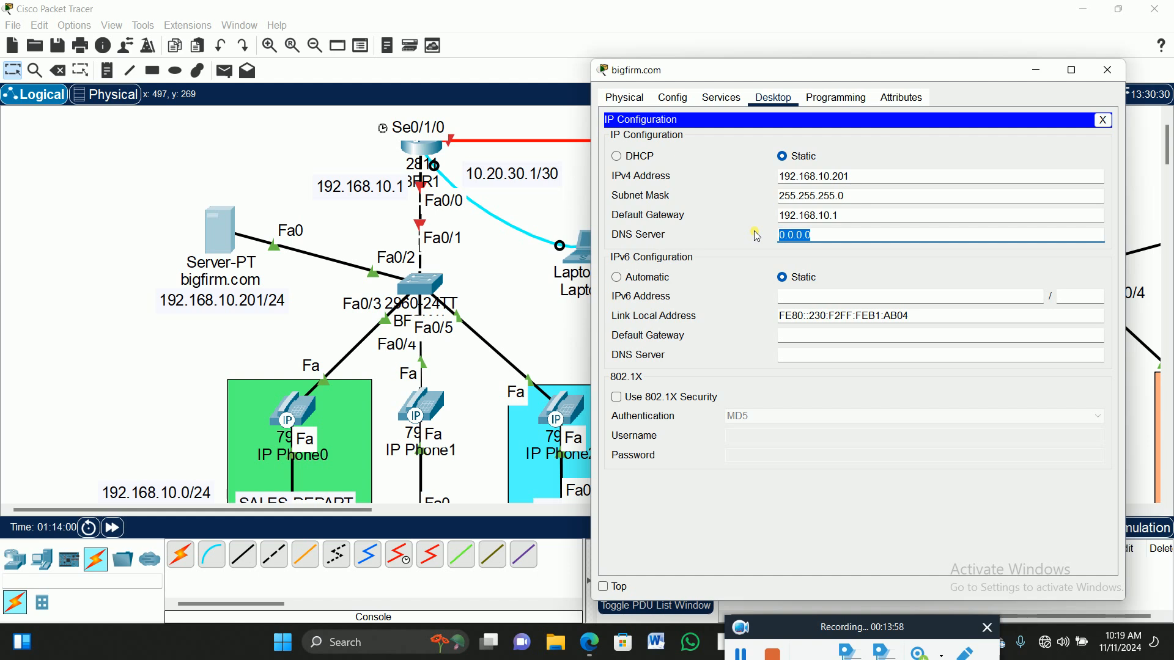
text(192.168.10.201)
click(965, 262)
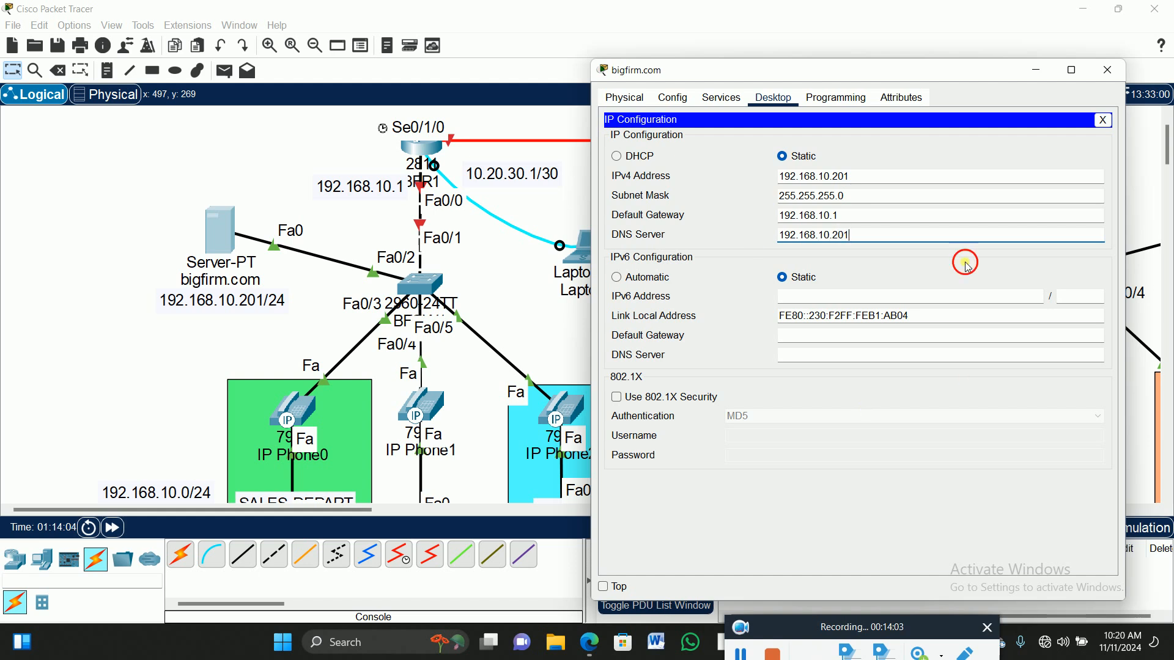
click(1112, 79)
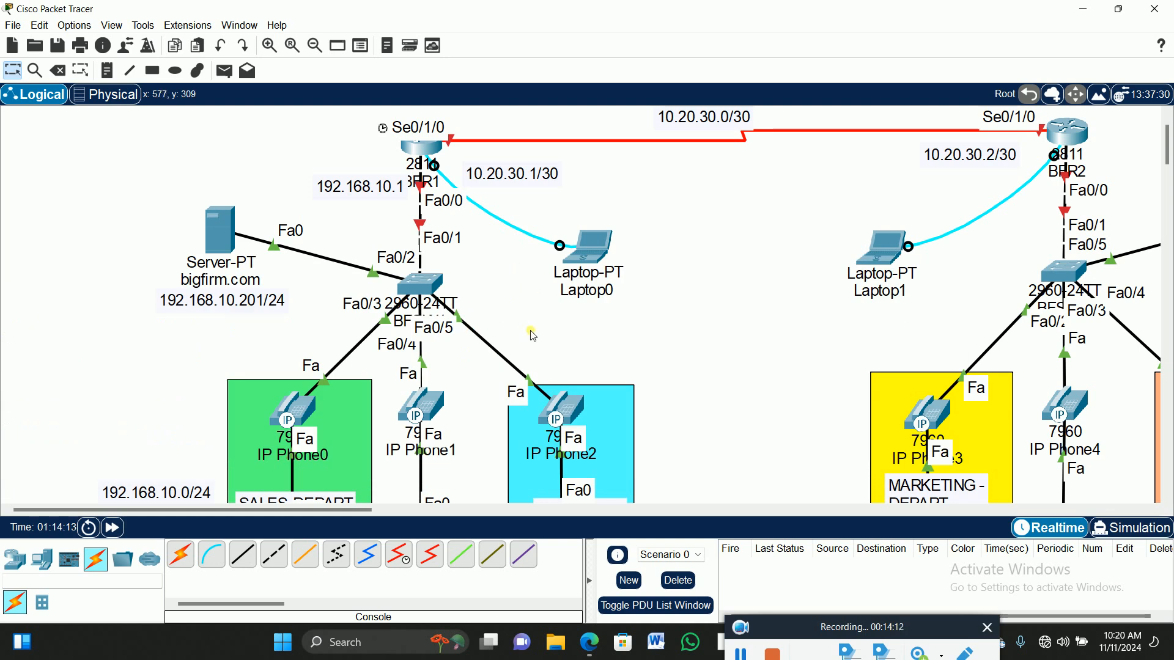
scroll(506, 311, down, 3)
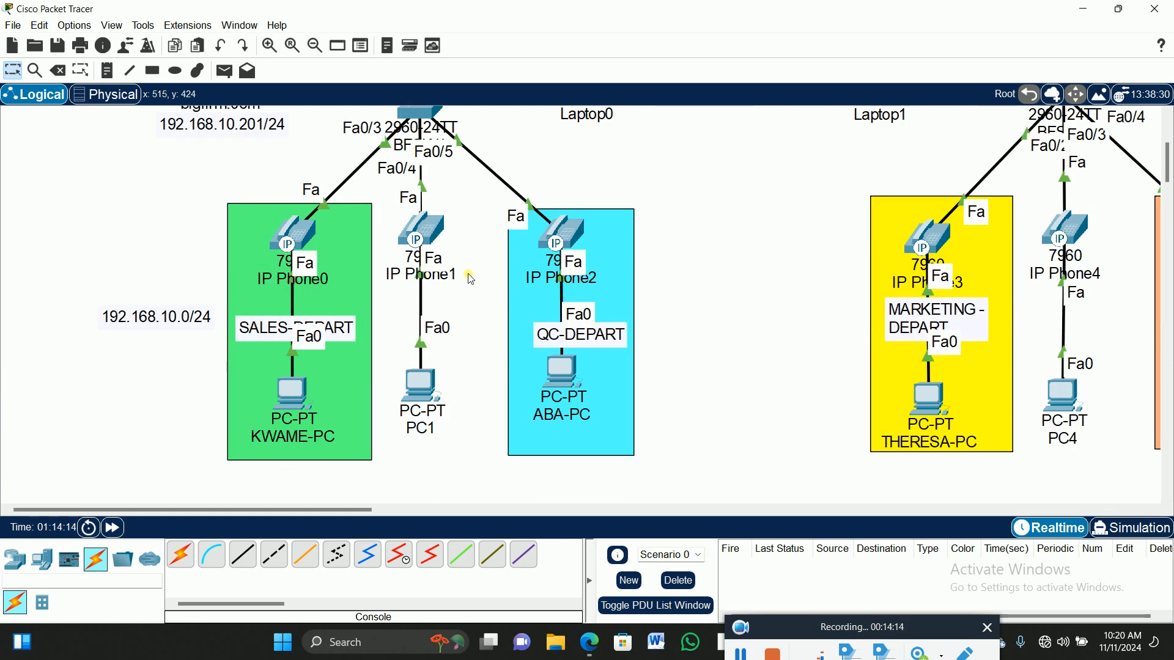
Shift PC1 slightly right beneath IP Phone1 and scroll the workspace back up to the routers.
drag(423, 404, 430, 402)
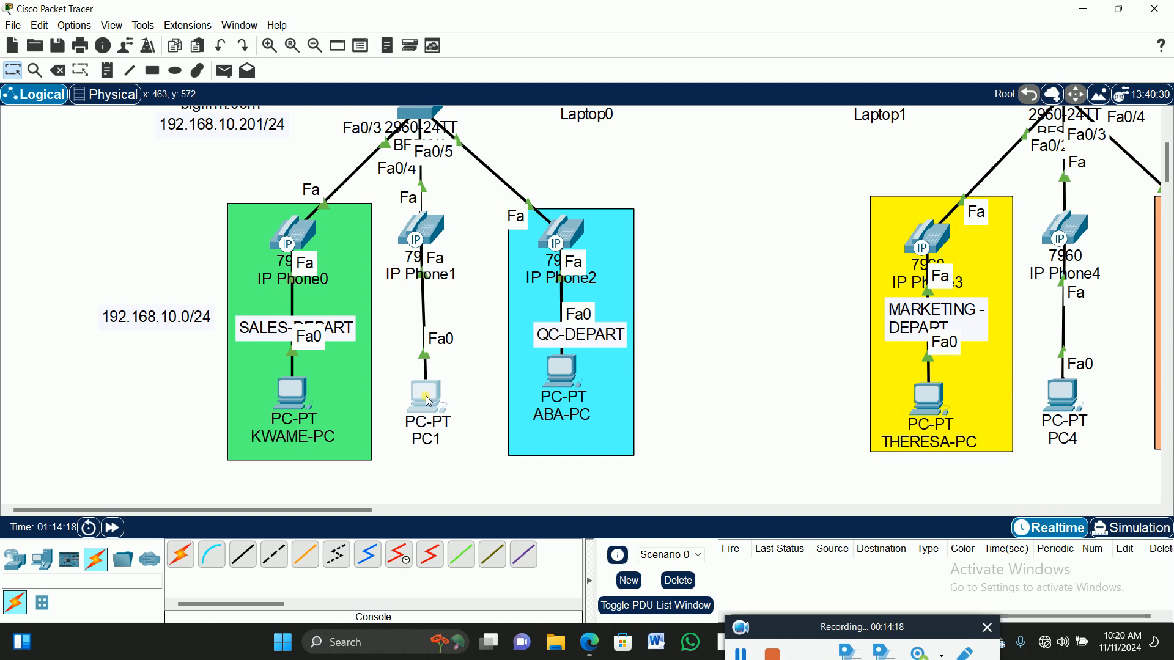
scroll(710, 342, up, 3)
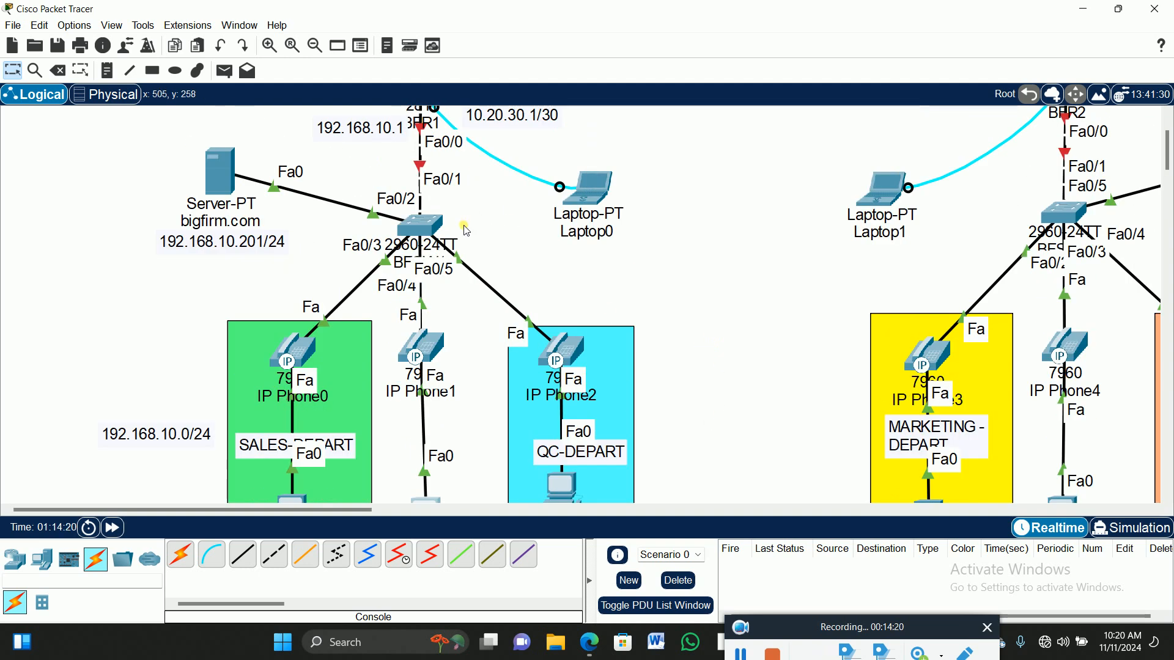
scroll(314, 359, down, 1)
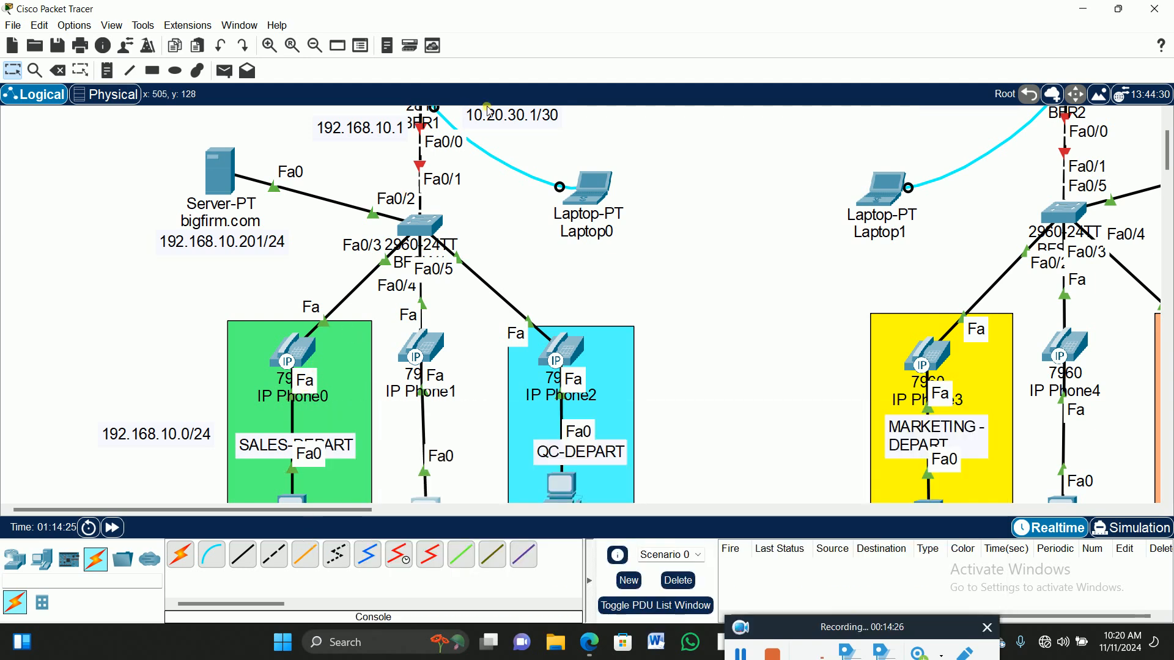
scroll(504, 254, up, 1)
scroll(504, 254, up, 1)
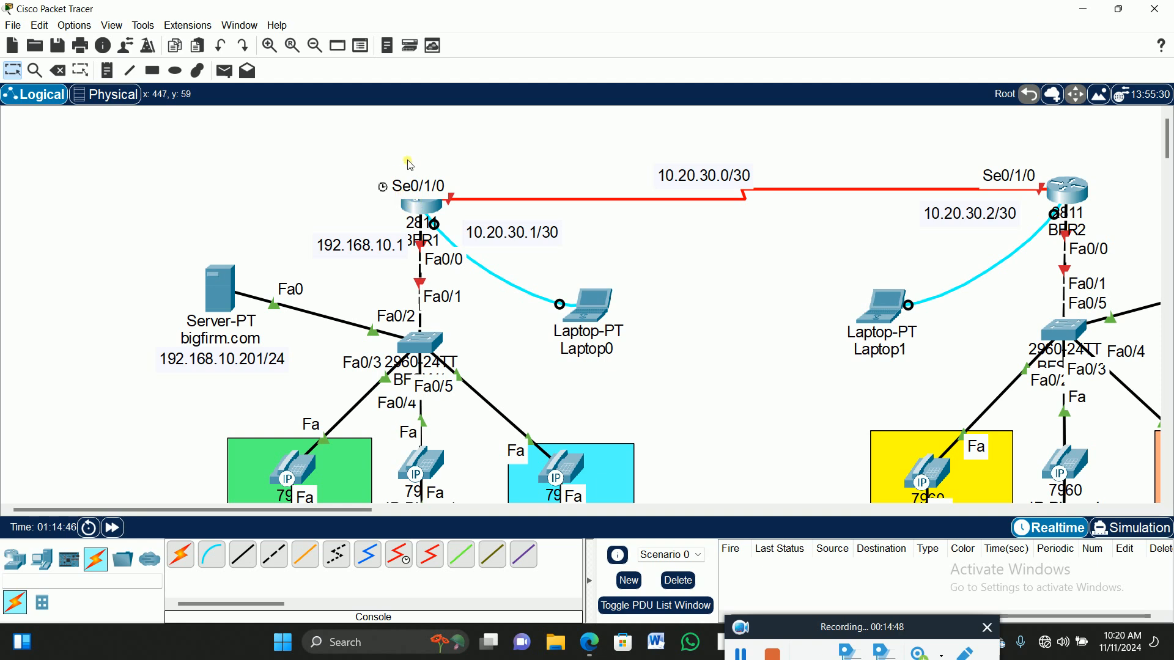
drag(290, 512, 319, 513)
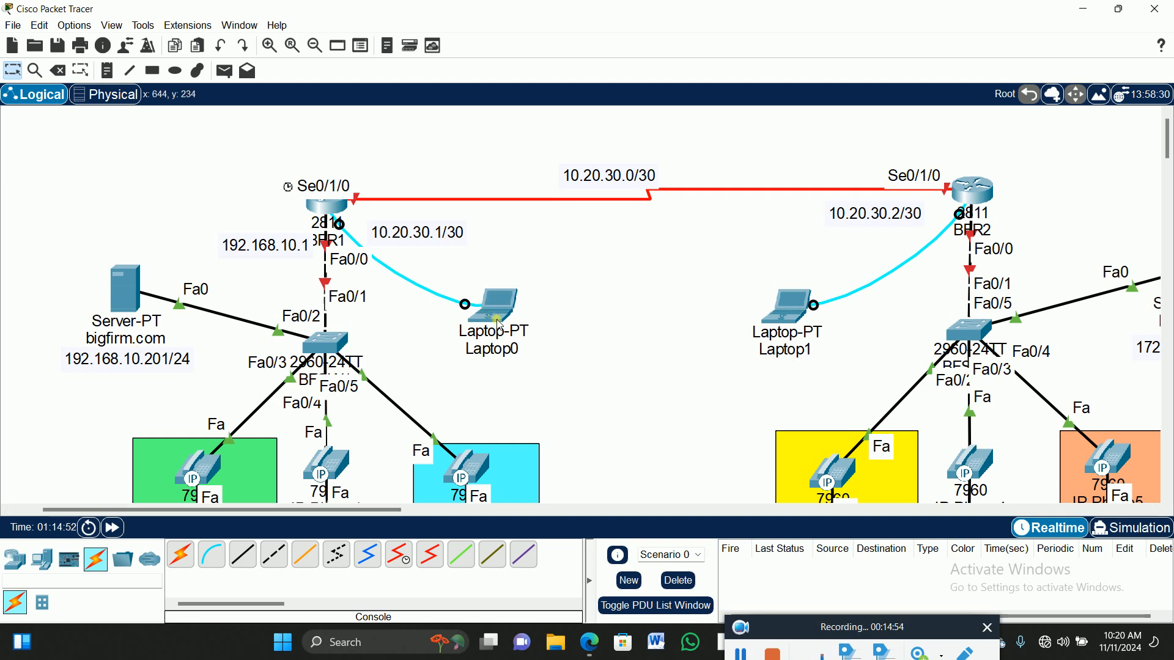
click(508, 305)
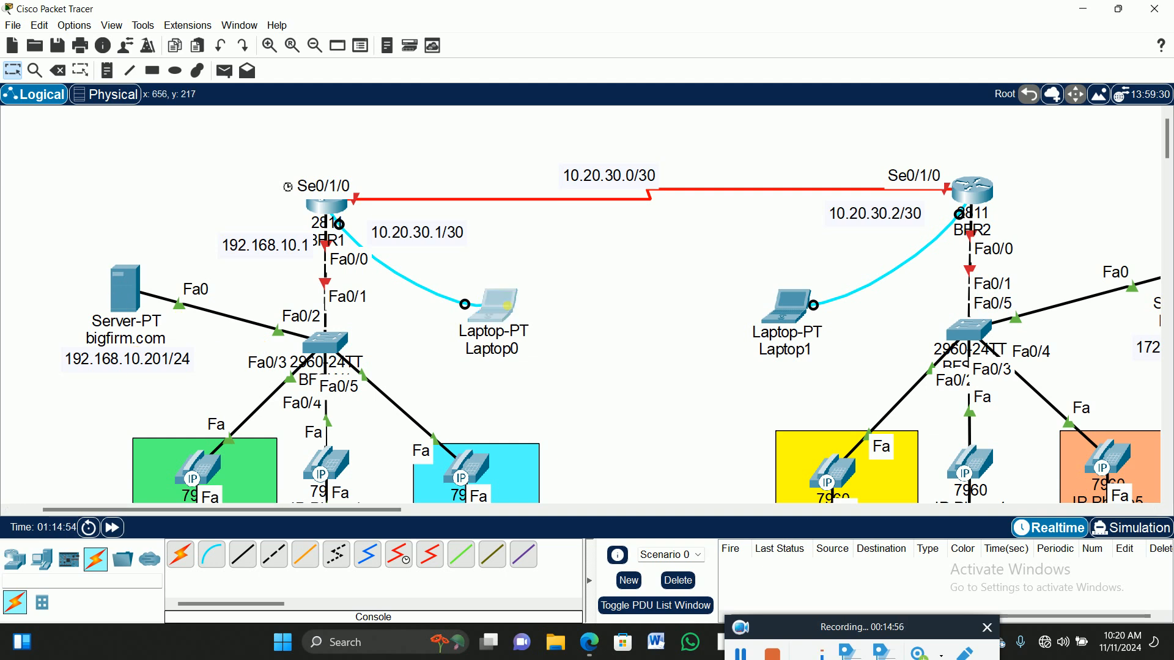
Open Laptop0's terminal, skip the initial setup dialog, and enter global configuration mode.
click(539, 120)
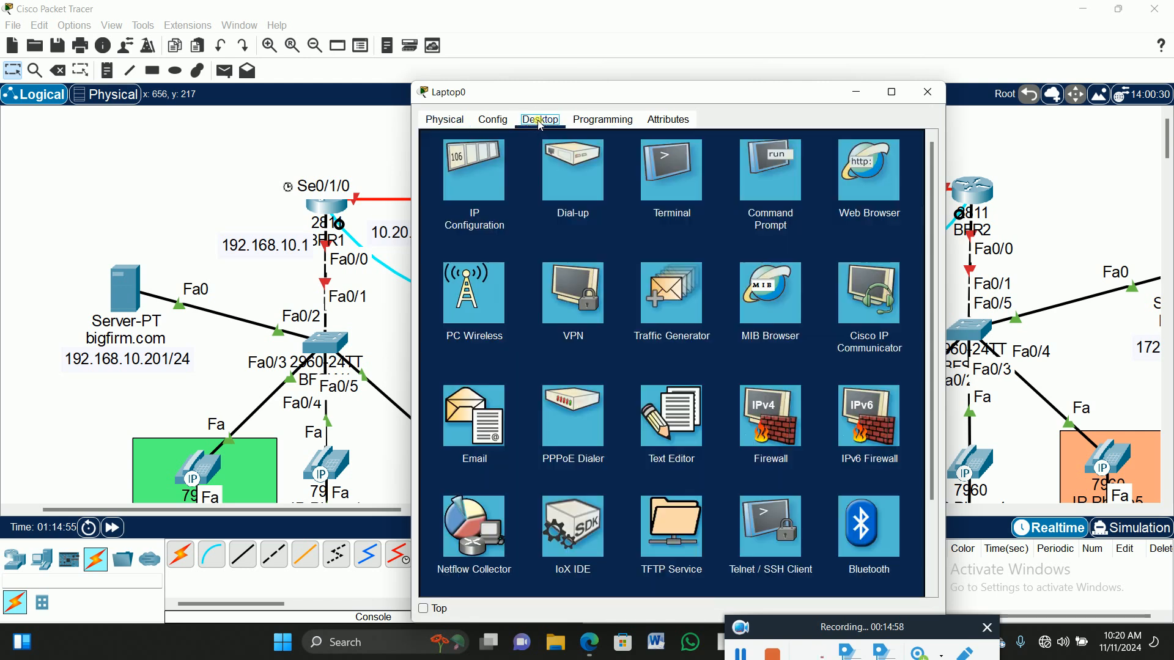
click(662, 186)
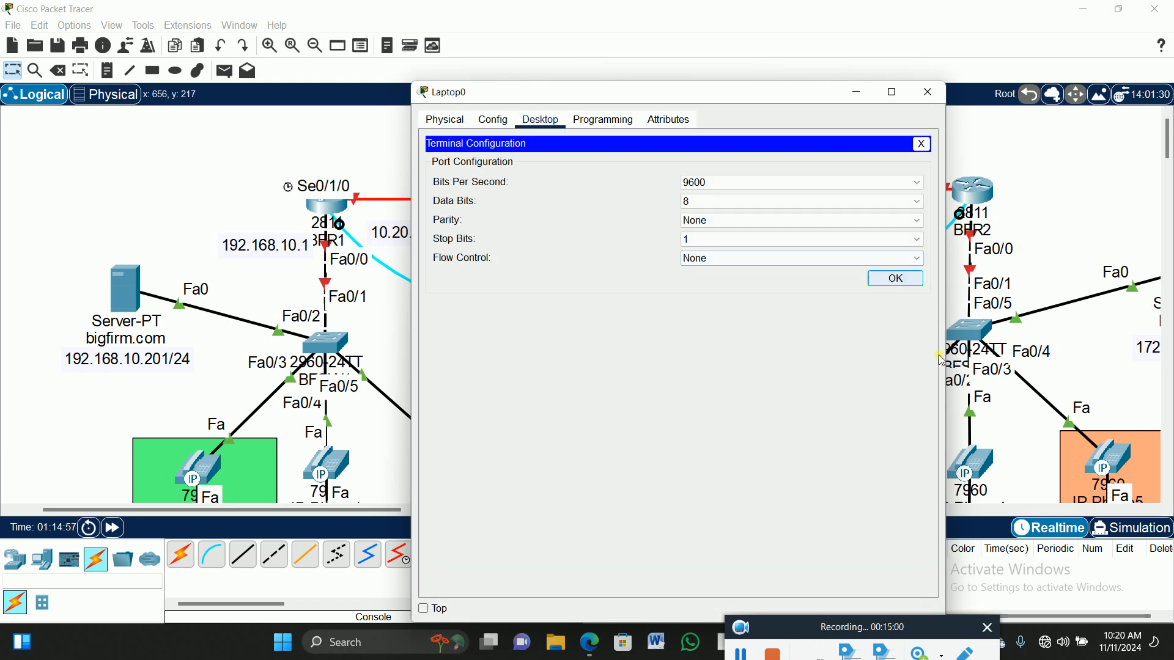
click(897, 277)
drag(621, 110, 714, 70)
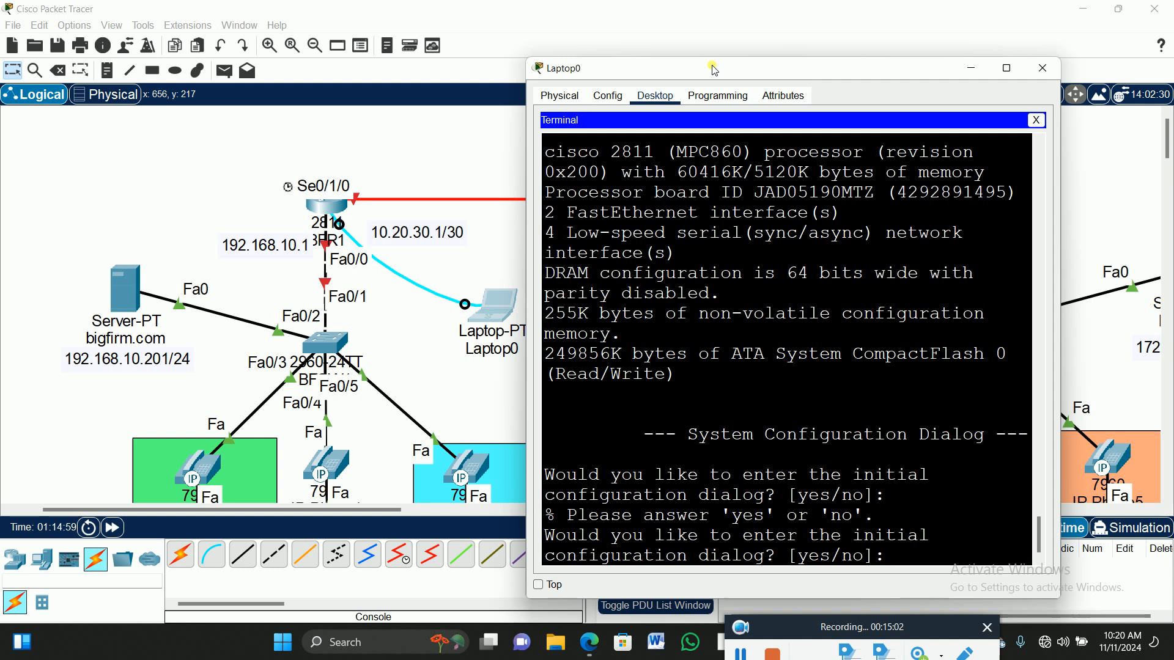
text(no)
key(Return)
key(Return)
text(en)
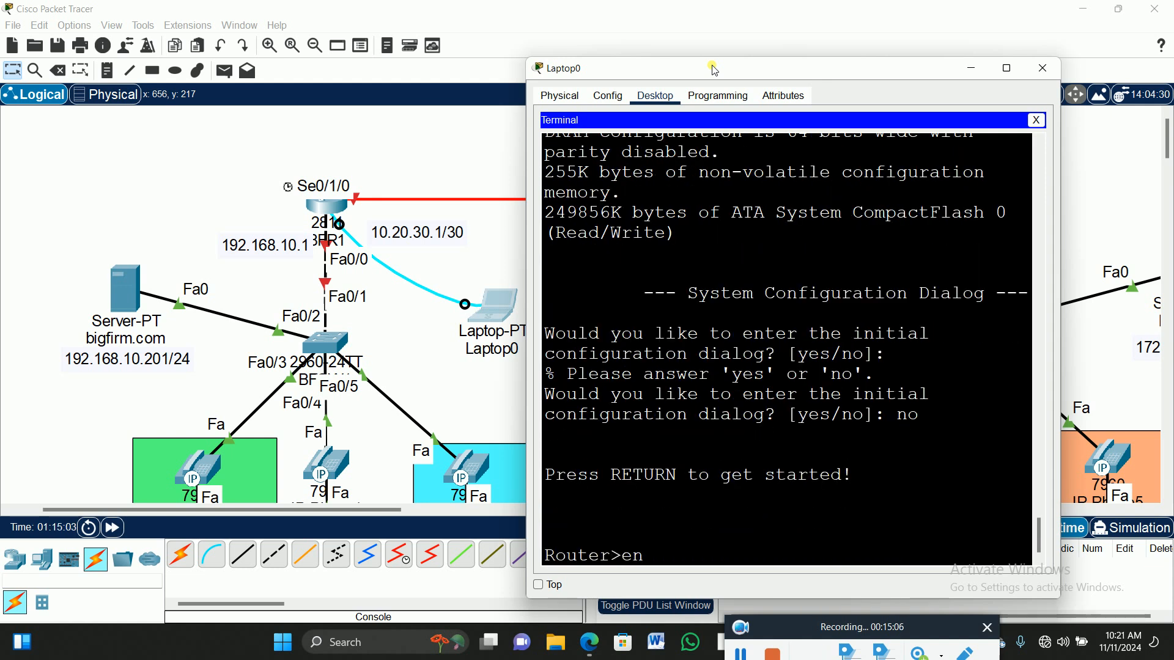
key(Return)
text(config t)
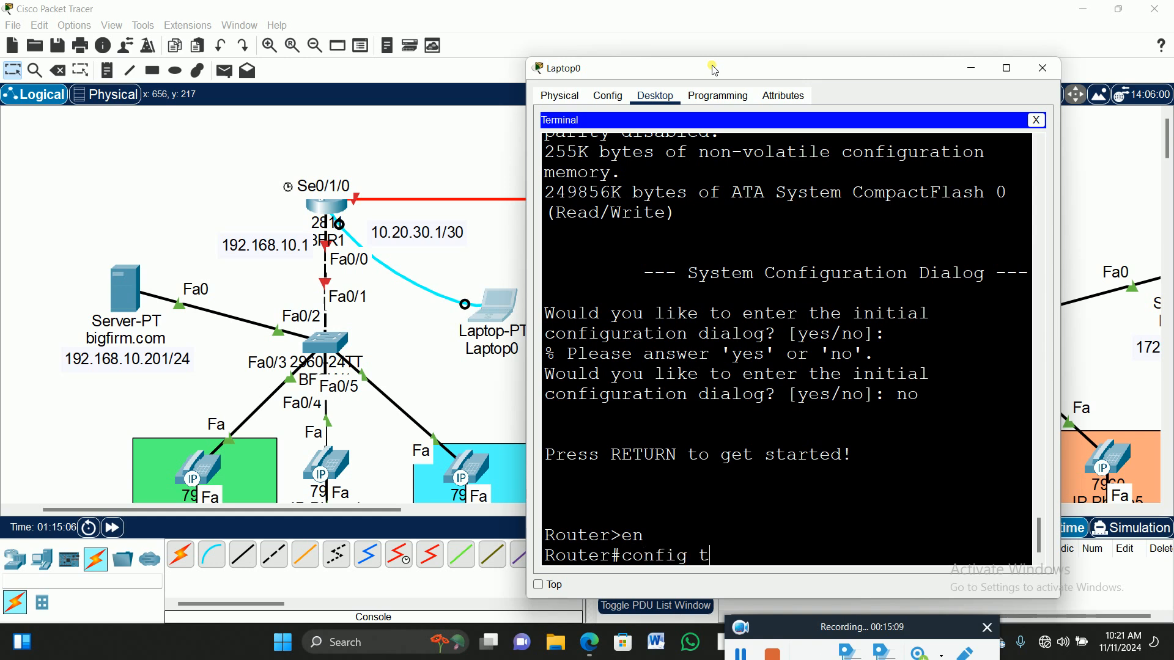
key(Return)
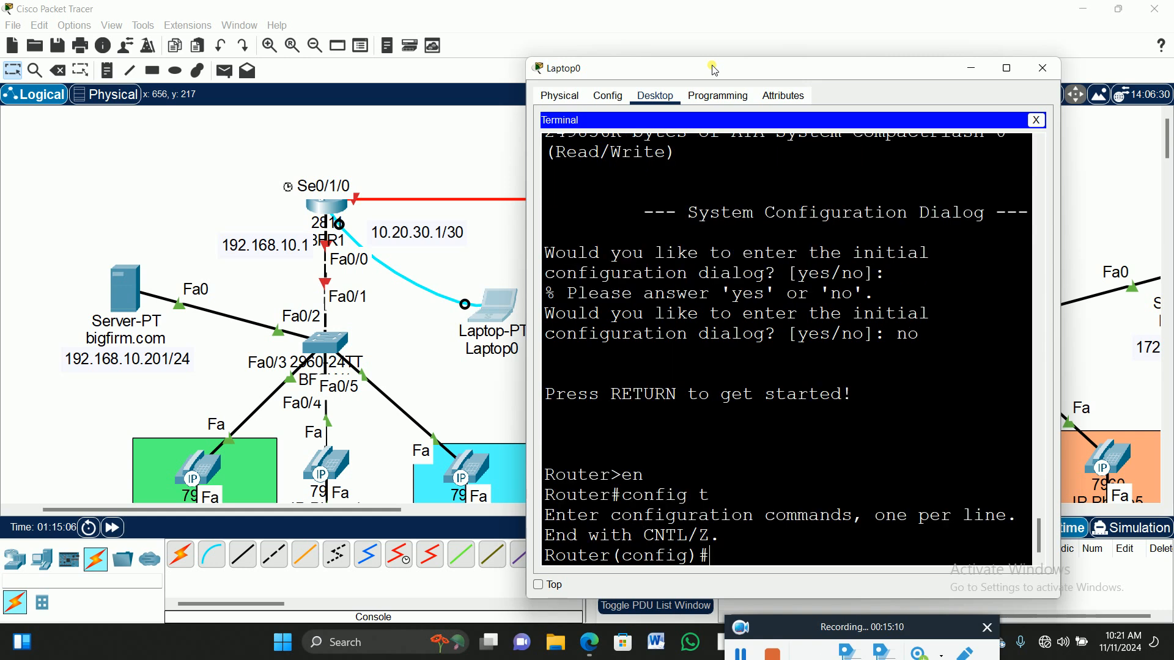
Rename the router to BFR1.
text(host)
key(Tab)
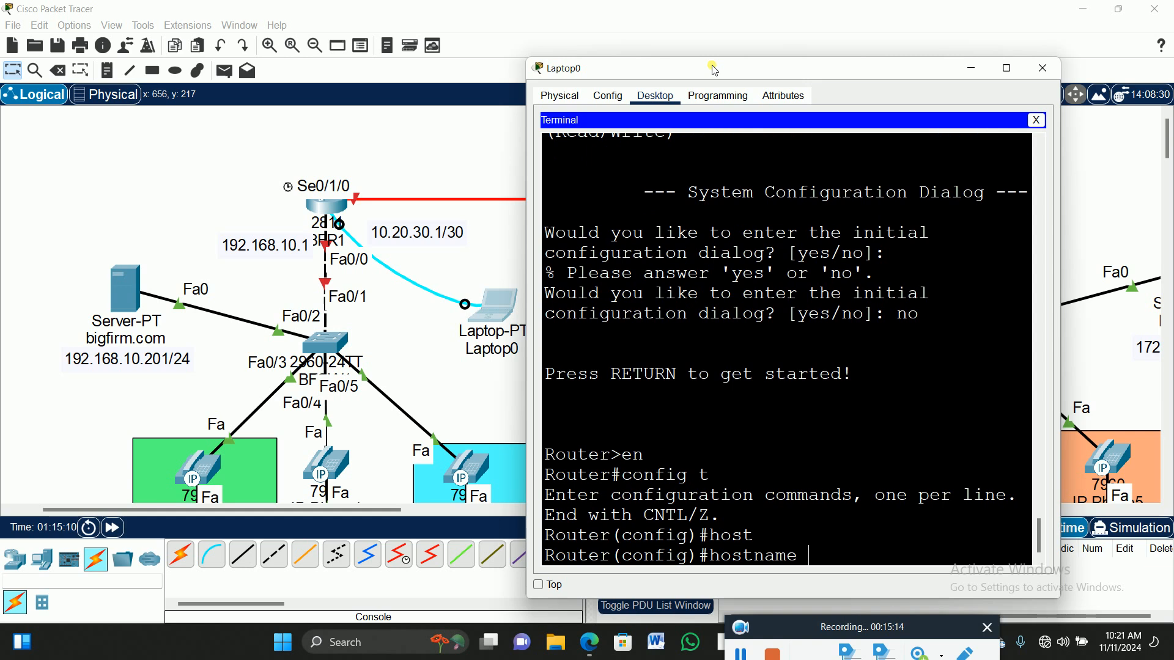
text(BFR1)
key(Return)
Enter console line 0 and set a console password.
text(lin)
key(Tab)
text(con)
key(Tab)
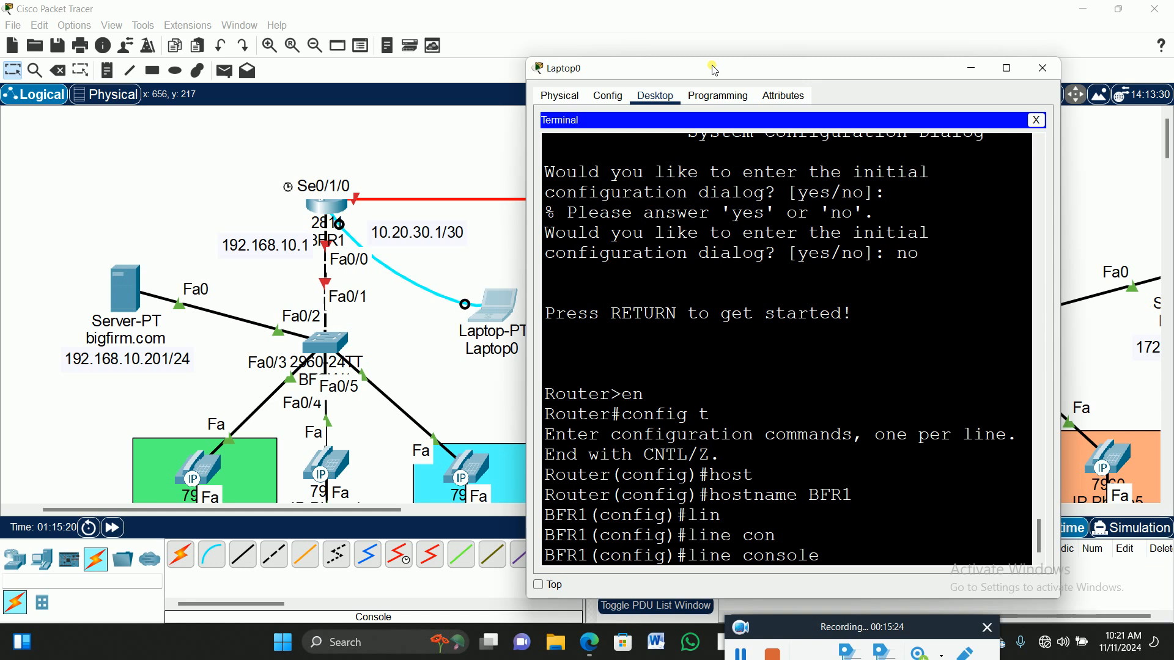
text(0)
key(Return)
text(p)
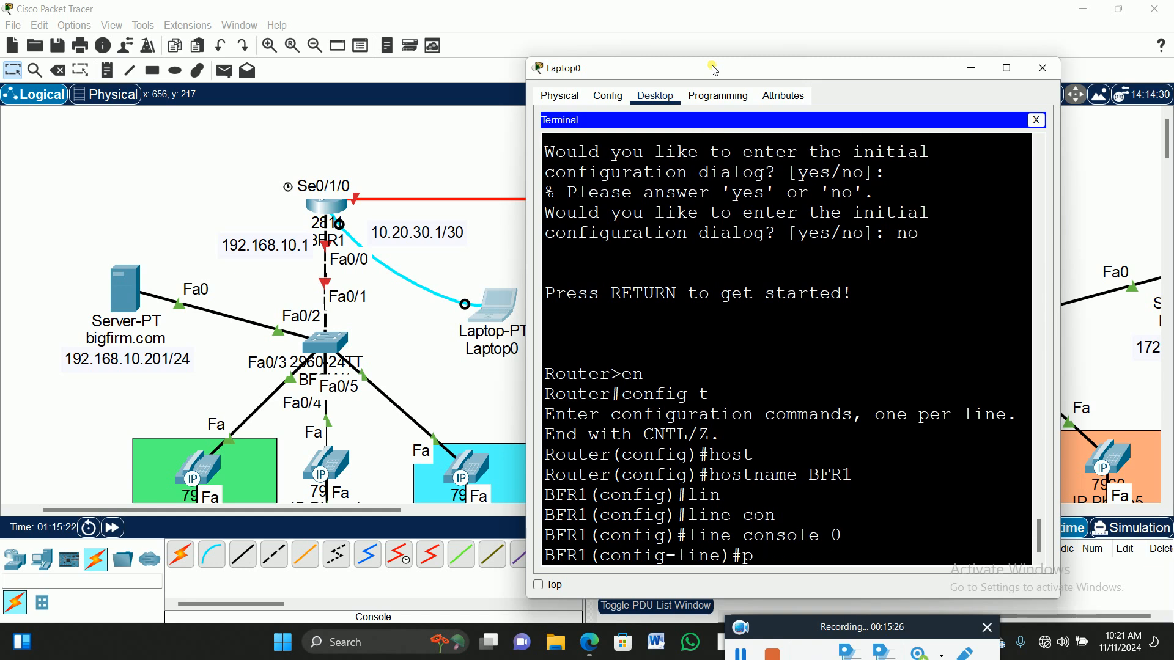
text(as)
key(Tab)
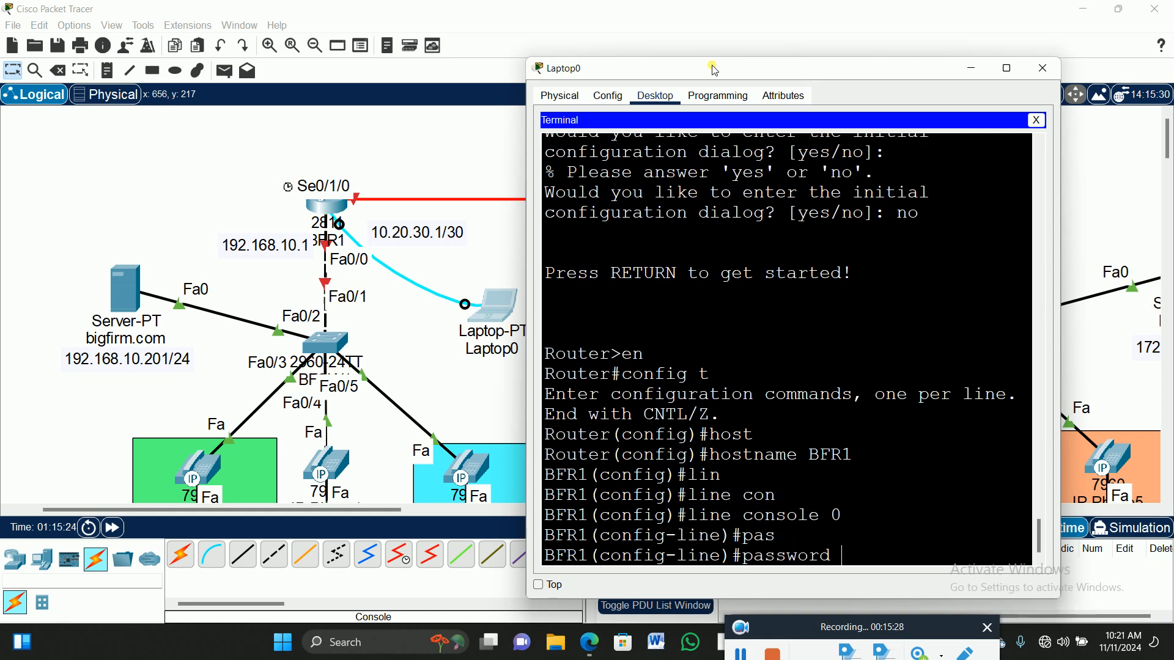
text(p@sssw0)
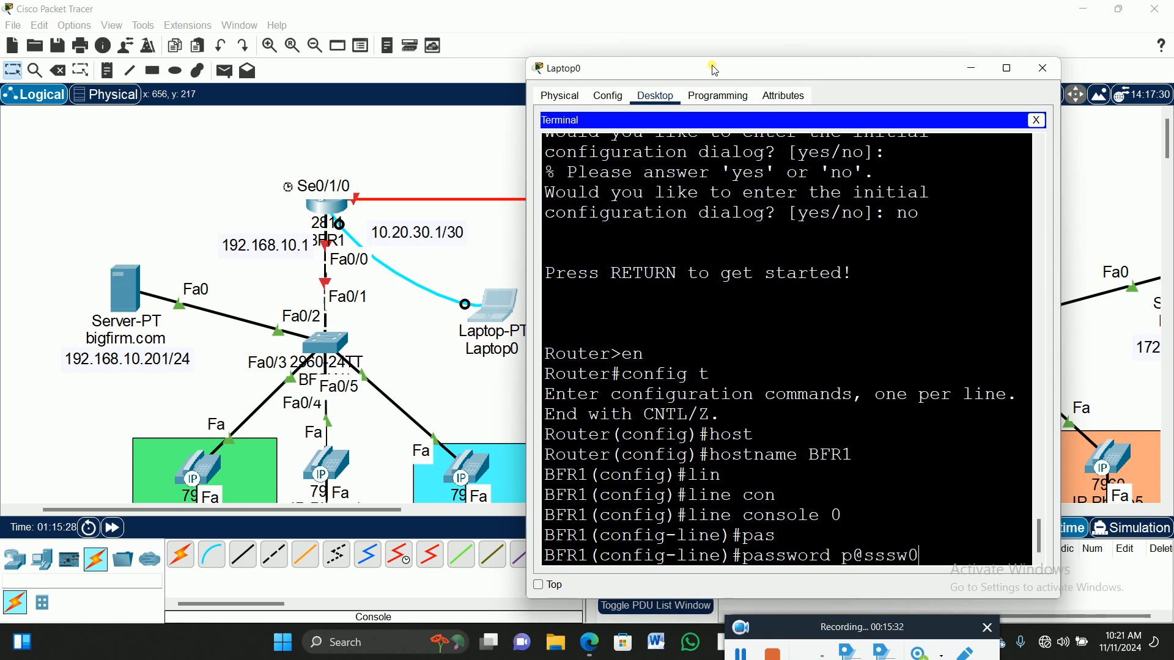
text(rd12)
key(Return)
Require login on the console line, set exec-timeout 00, and leave line configuration.
text(login)
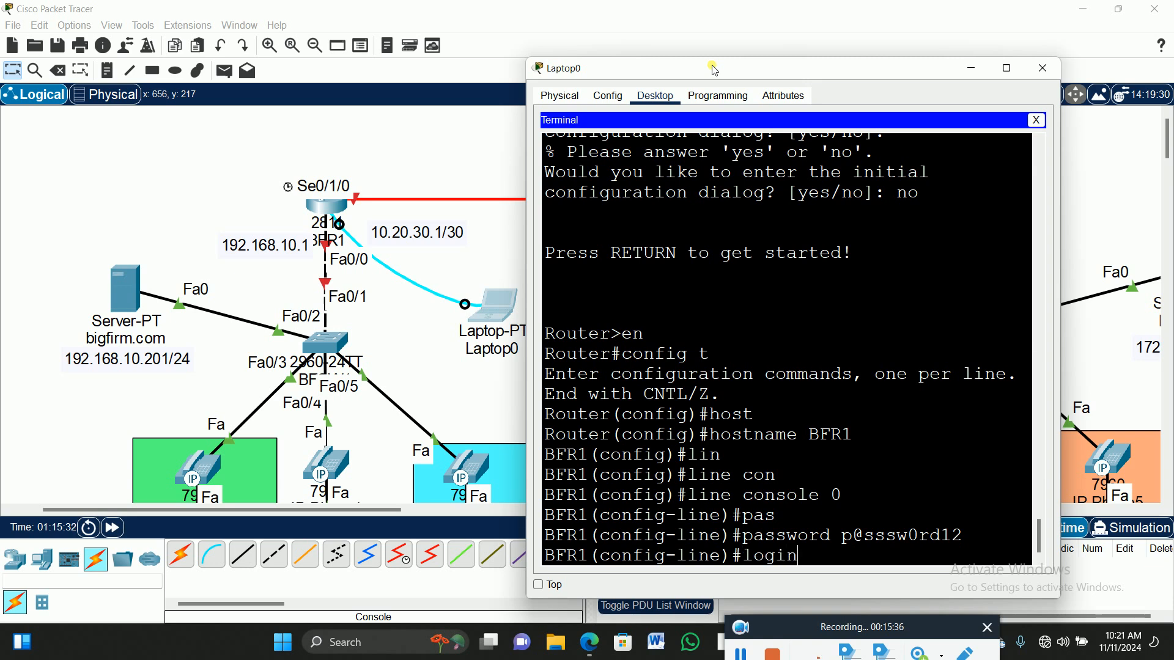
key(Return)
text(exec)
key(Return)
text(exec-timeout 00)
key(Return)
text(exit)
key(Return)
Set the enable secret password and exit to the privileged prompt.
text(ena)
key(Tab)
text(sec)
key(Tab)
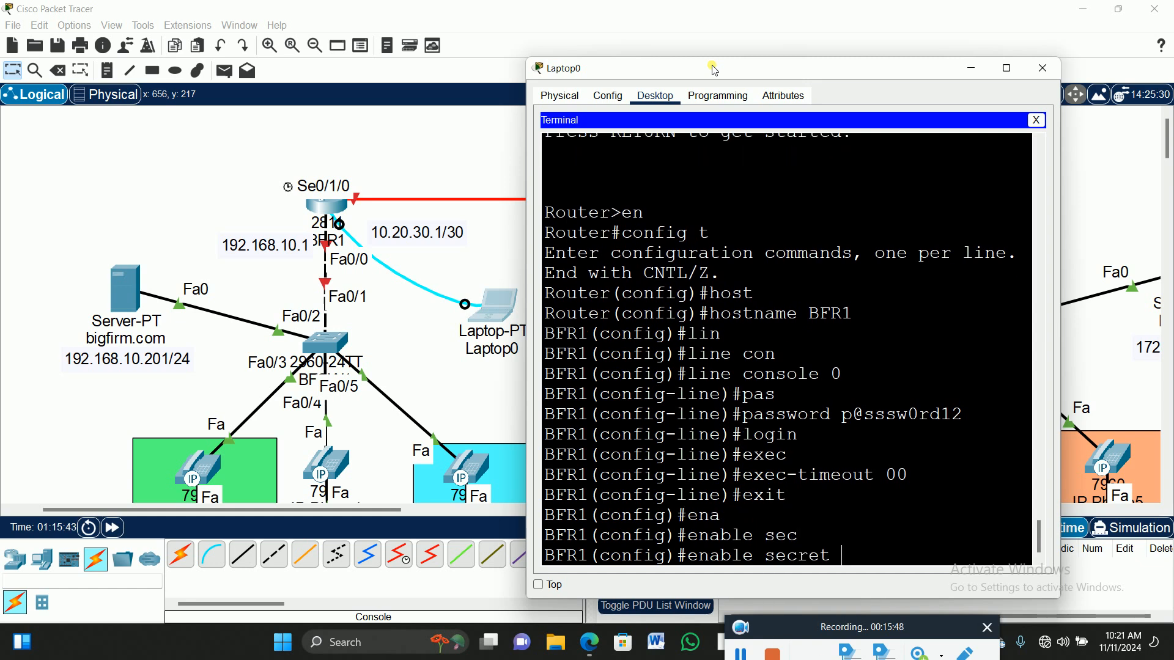
text(pas)
key(Tab)
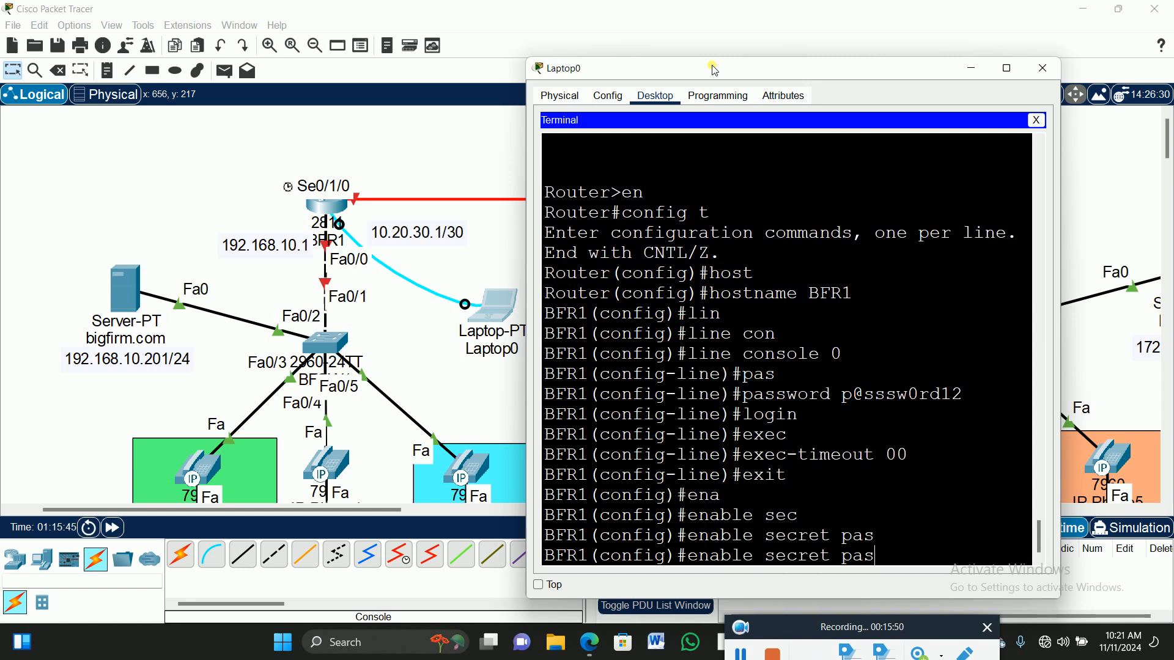
key(BackSpace)
key(BackSpace)
text(@ssw0rd12)
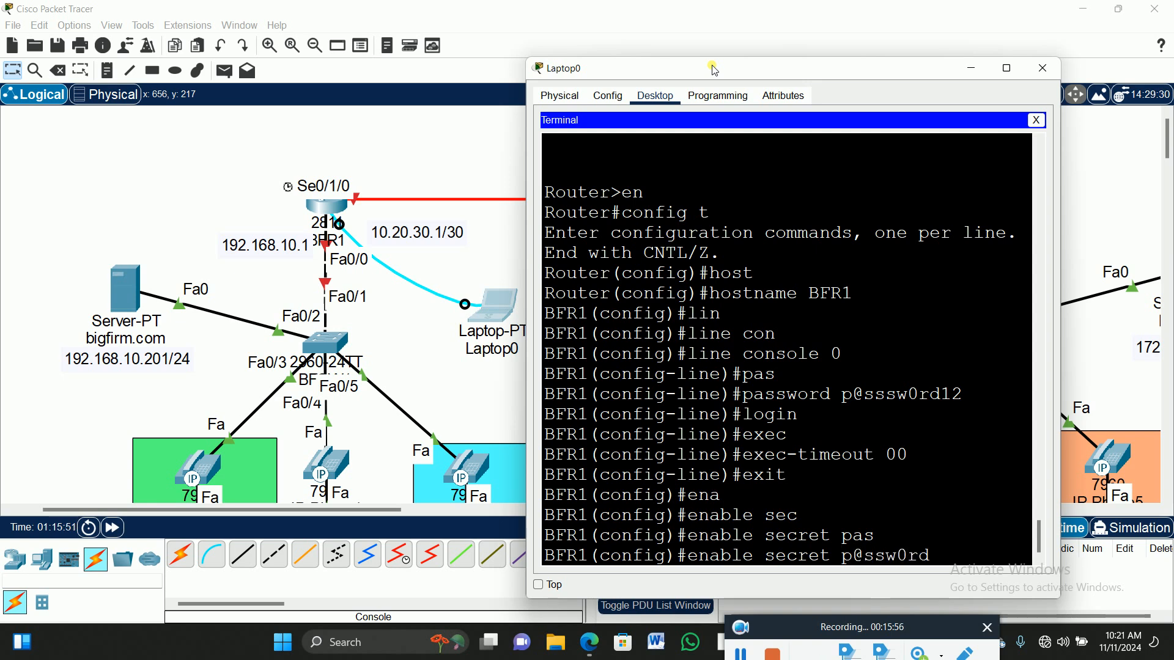
key(Return)
text(exit)
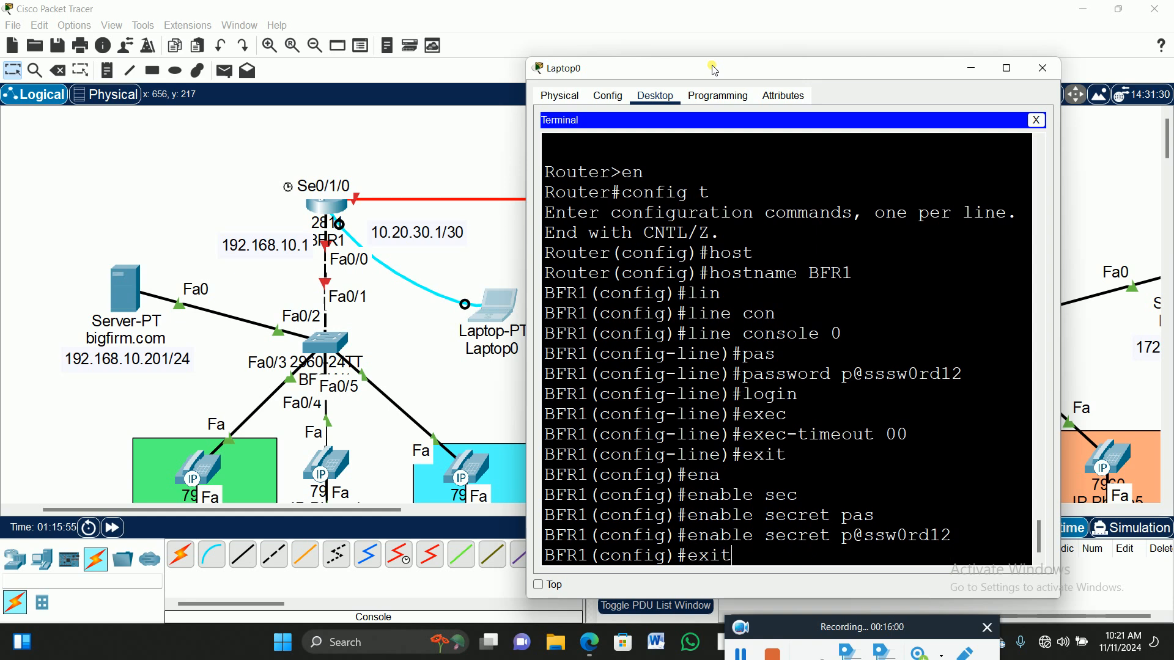
key(Return)
key(Return)
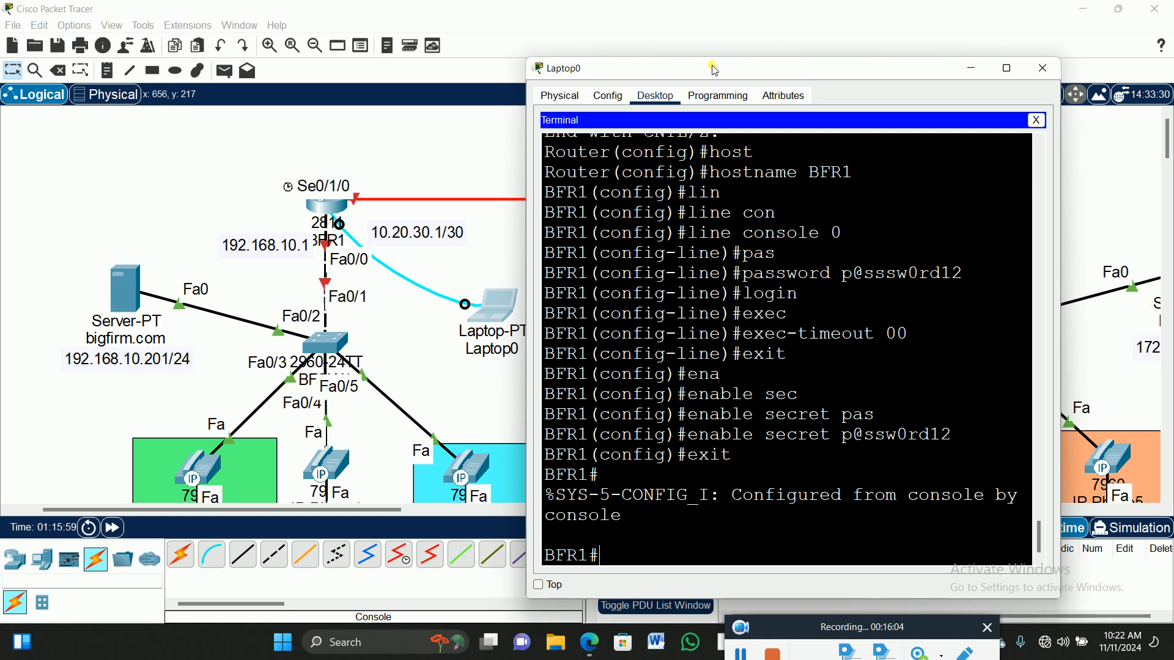
Save the configuration with wr and copy running-config startup-config.
text(wr)
key(Return)
text(copyt)
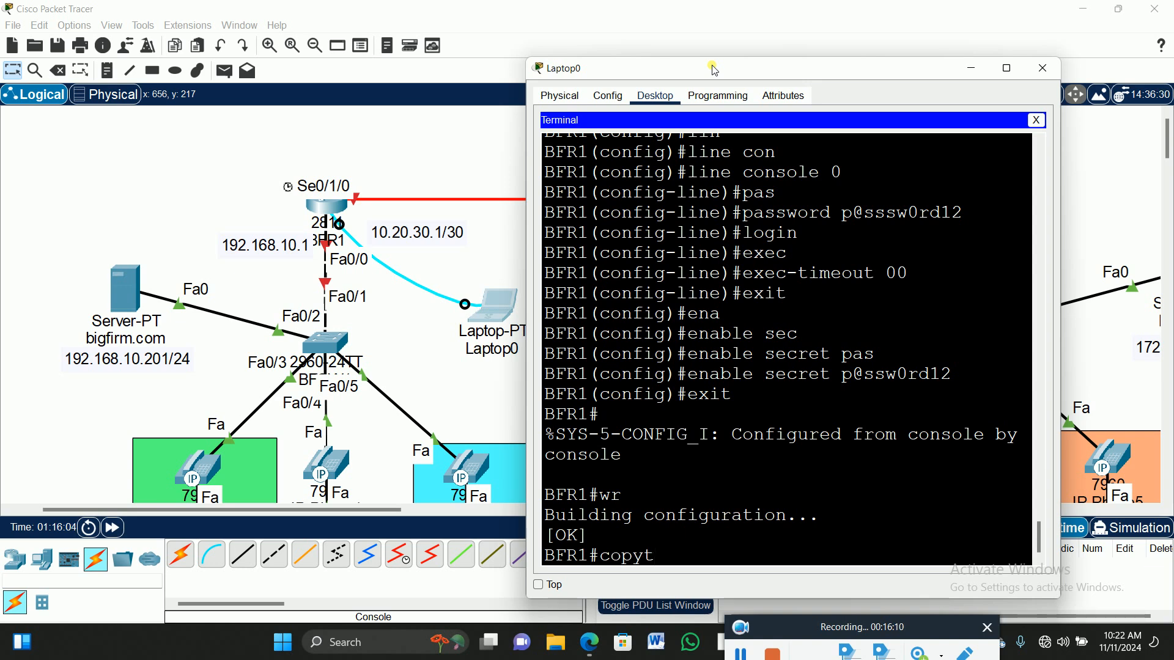
key(Tab)
text(run)
key(Tab)
text(att)
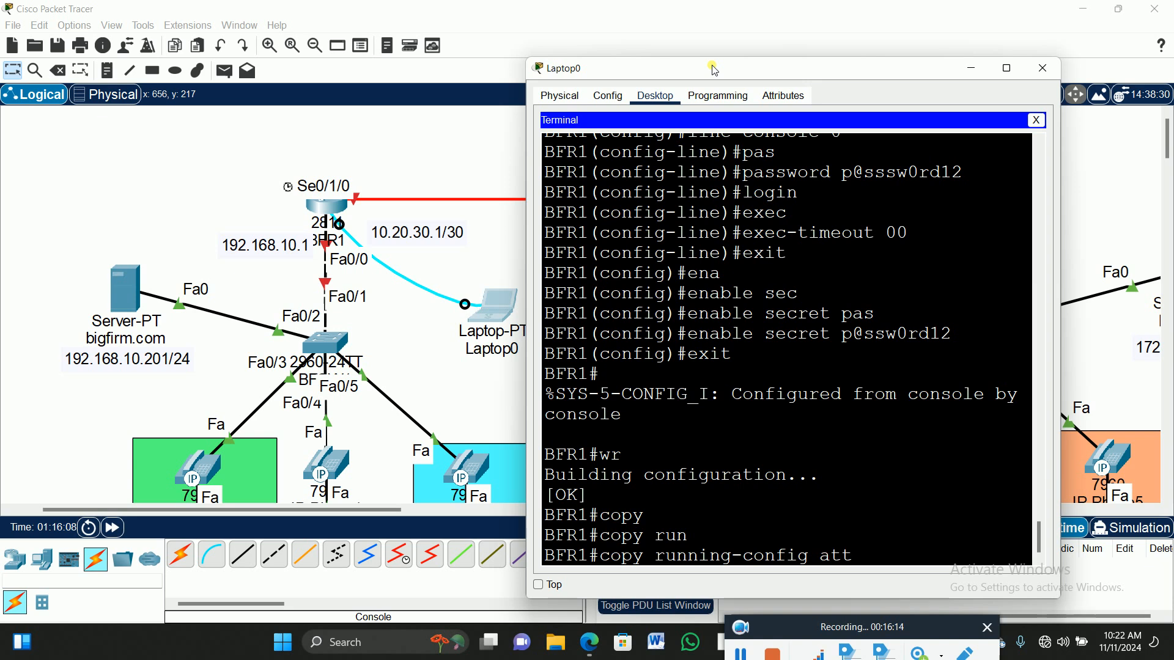
text(r)
key(Tab)
key(BackSpace)
key(BackSpace)
key(BackSpace)
key(BackSpace)
text(str)
key(Tab)
key(BackSpace)
text(ar)
key(Tab)
key(Return)
key(Return)
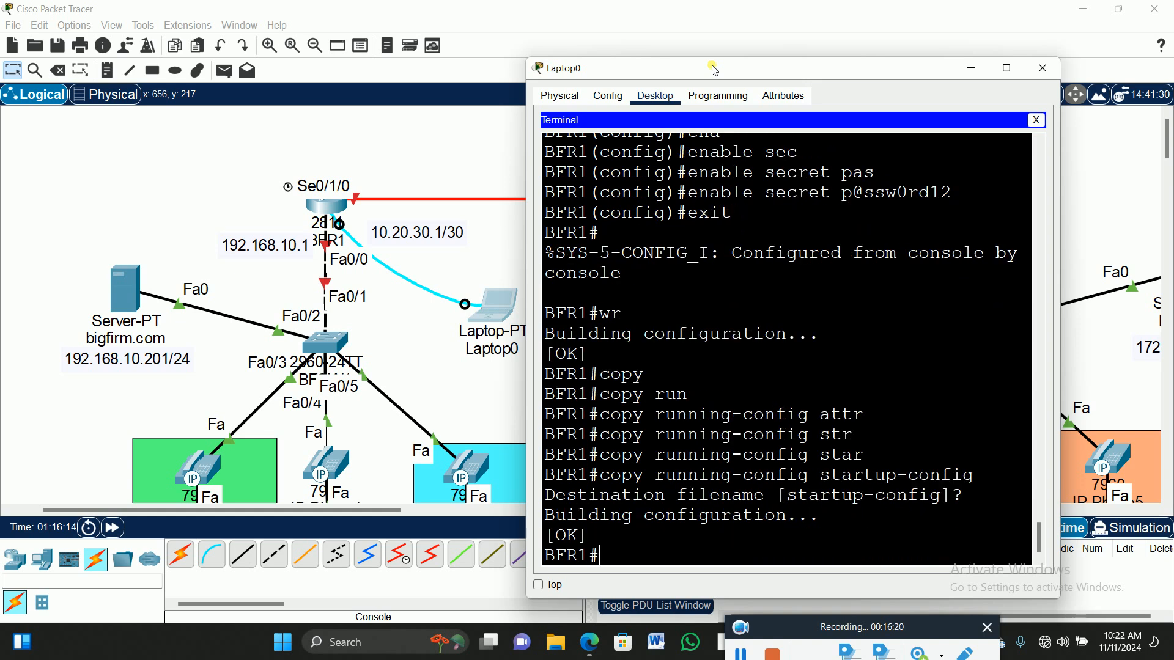
Re-enter global configuration mode with config t.
text(config t)
key(Return)
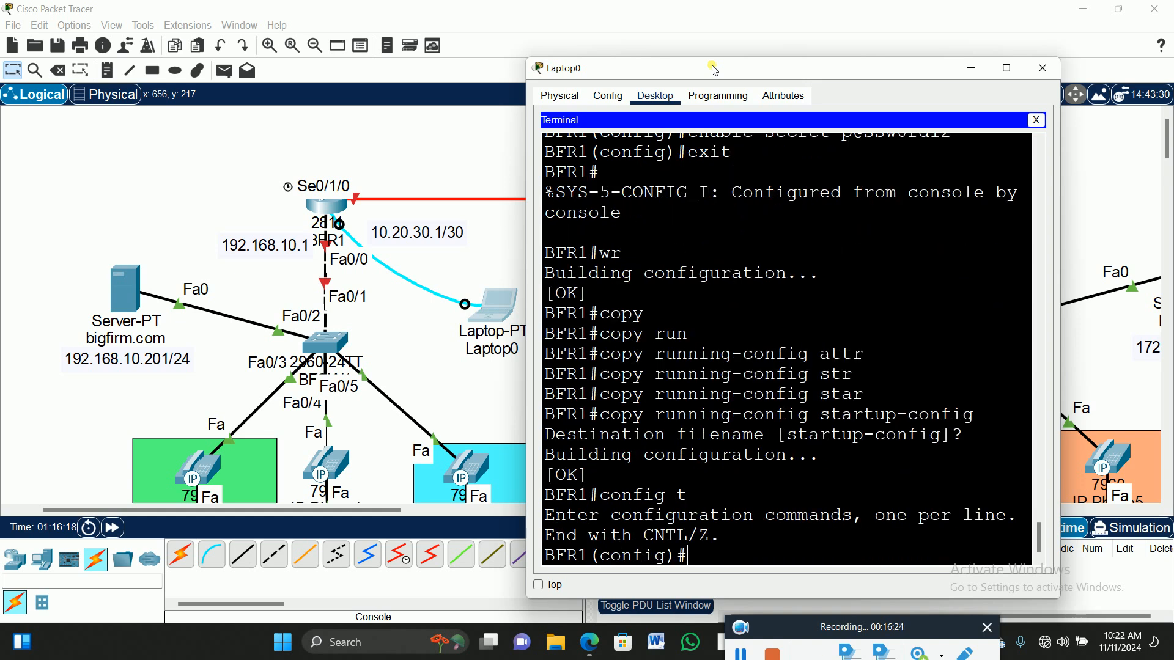
scroll(746, 373, up, 4)
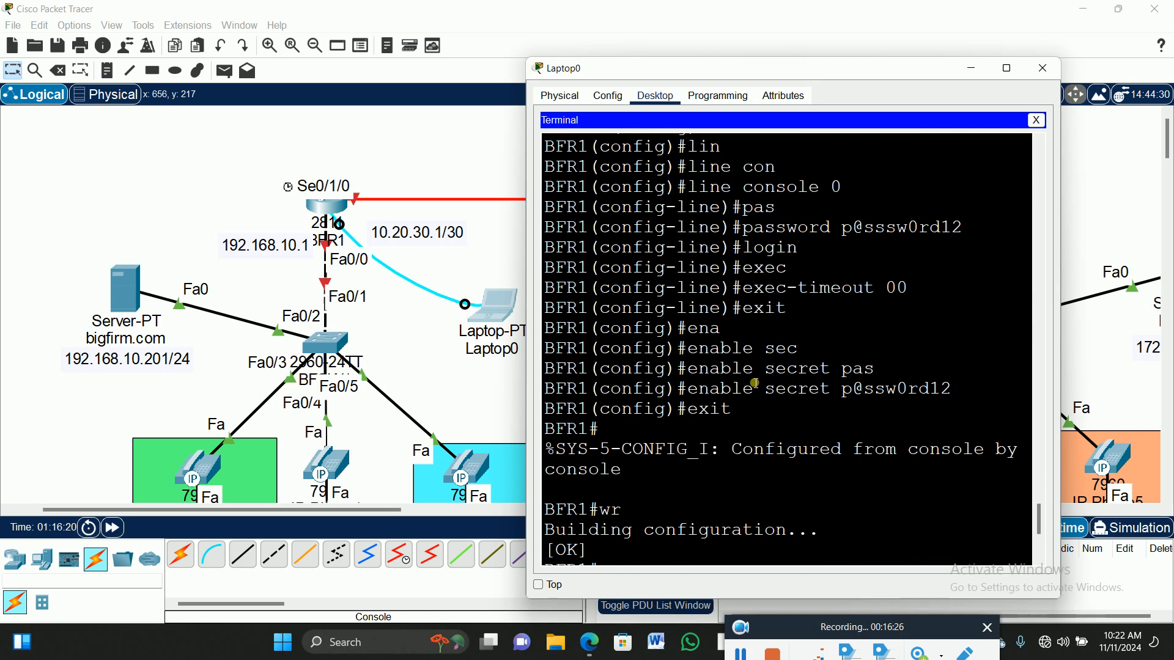
scroll(756, 382, up, 1)
scroll(758, 376, up, 1)
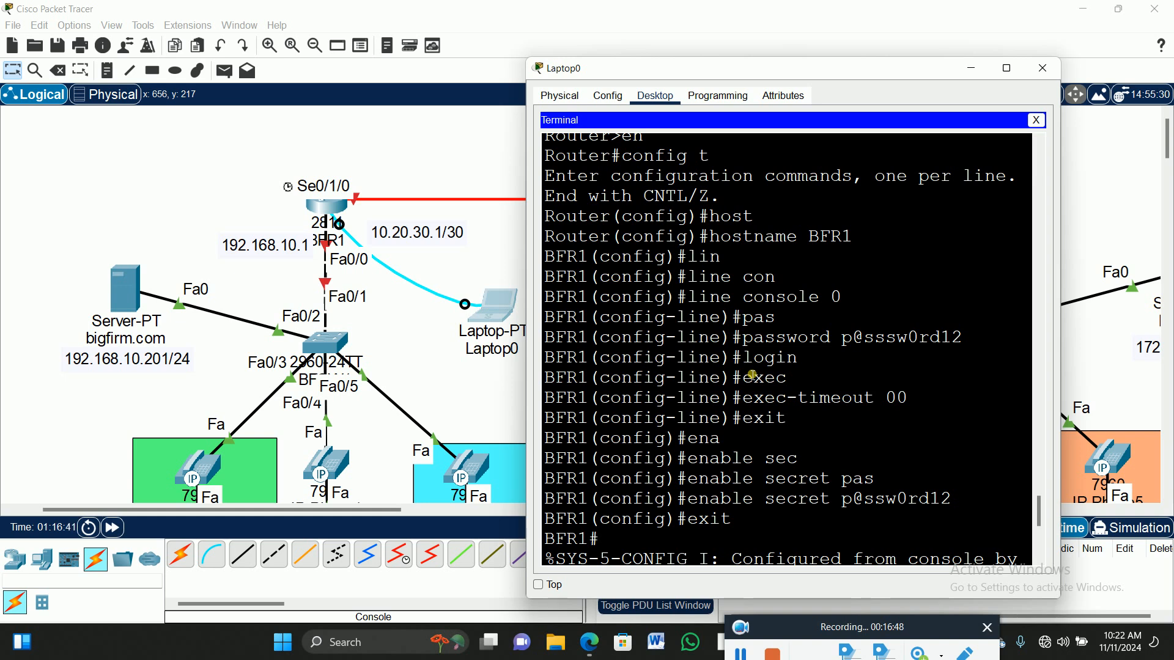
scroll(922, 292, down, 6)
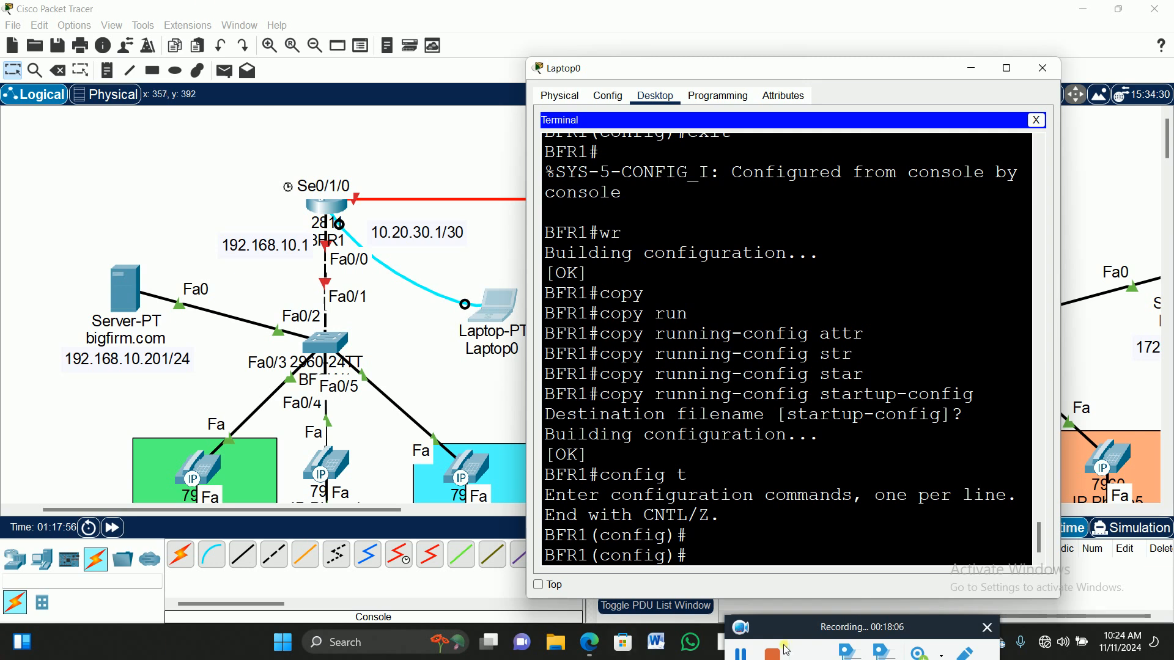
click(745, 653)
Rename the router to BFIPPHONE.
text(host)
key(Tab)
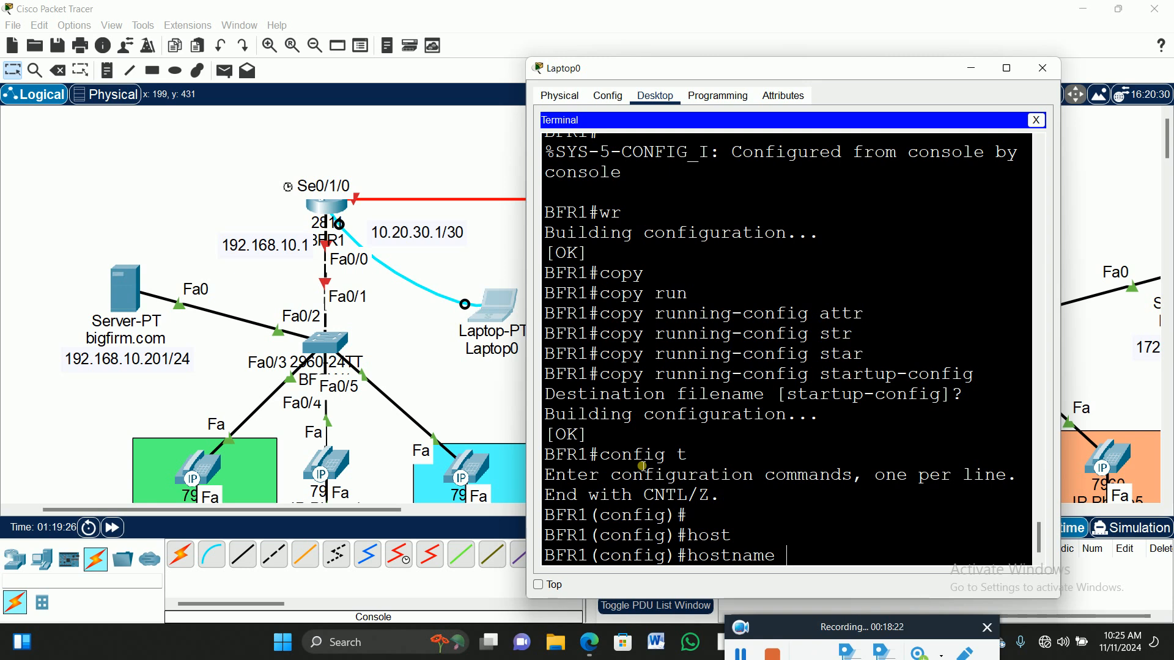
text(BFIPPHONE)
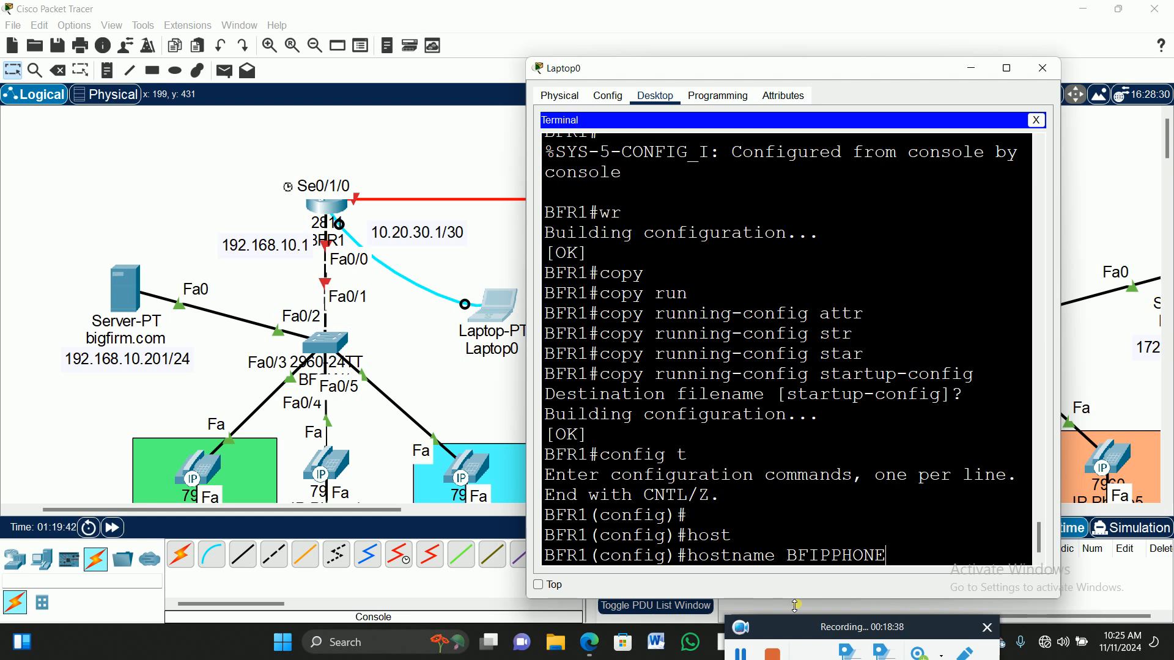
key(Return)
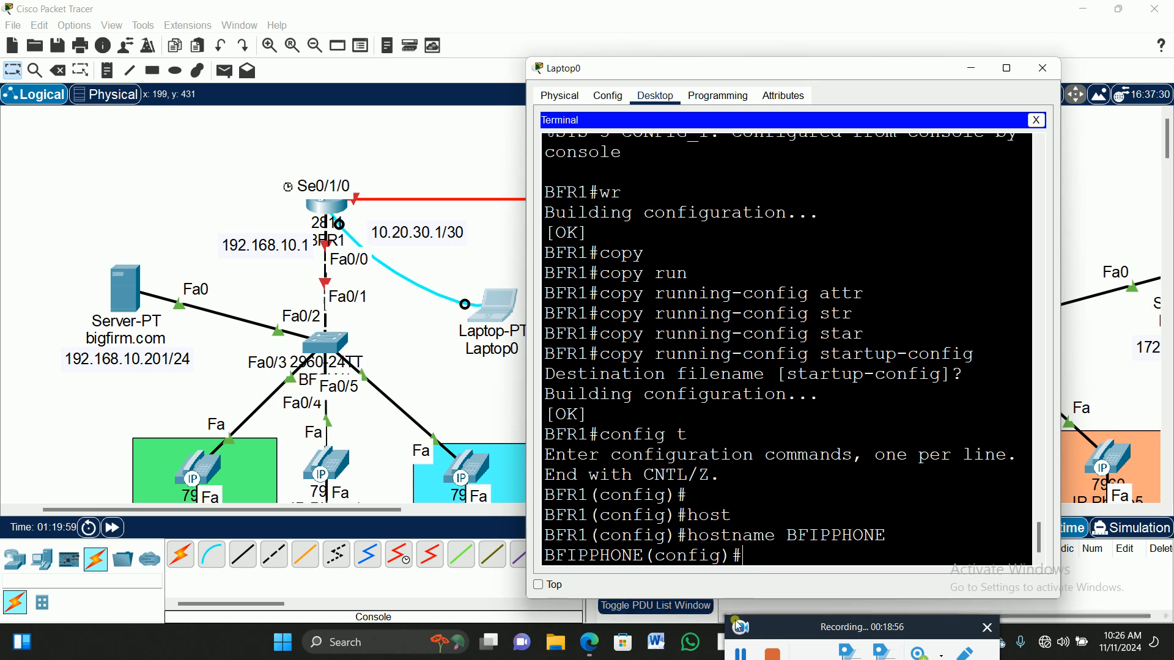
click(738, 654)
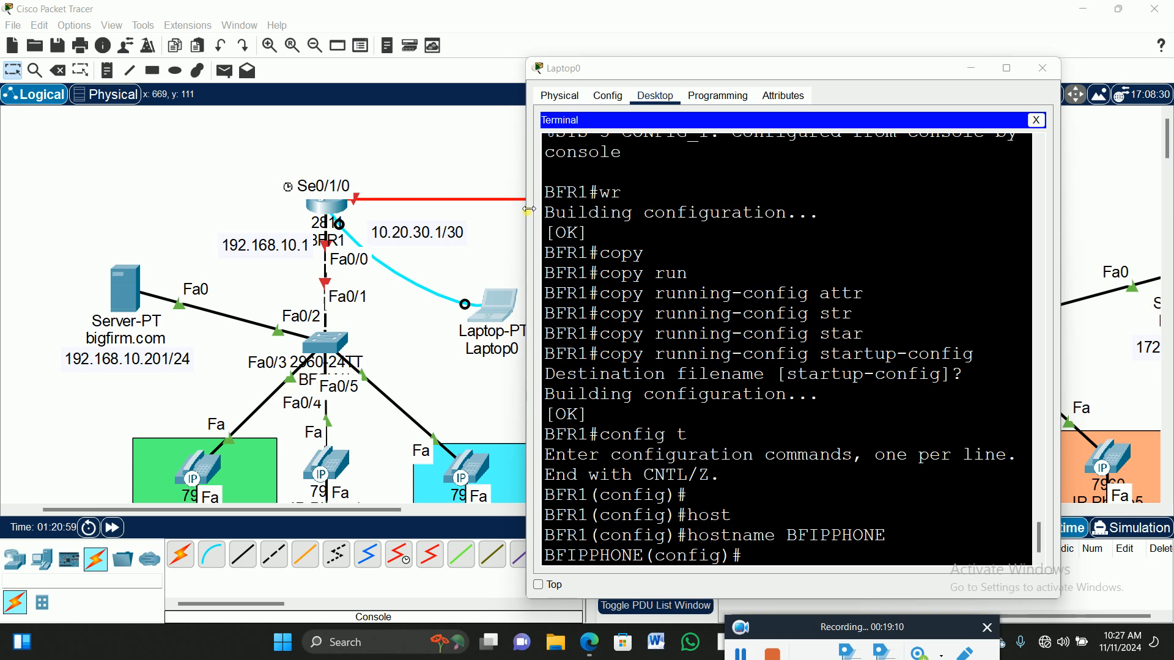
click(789, 560)
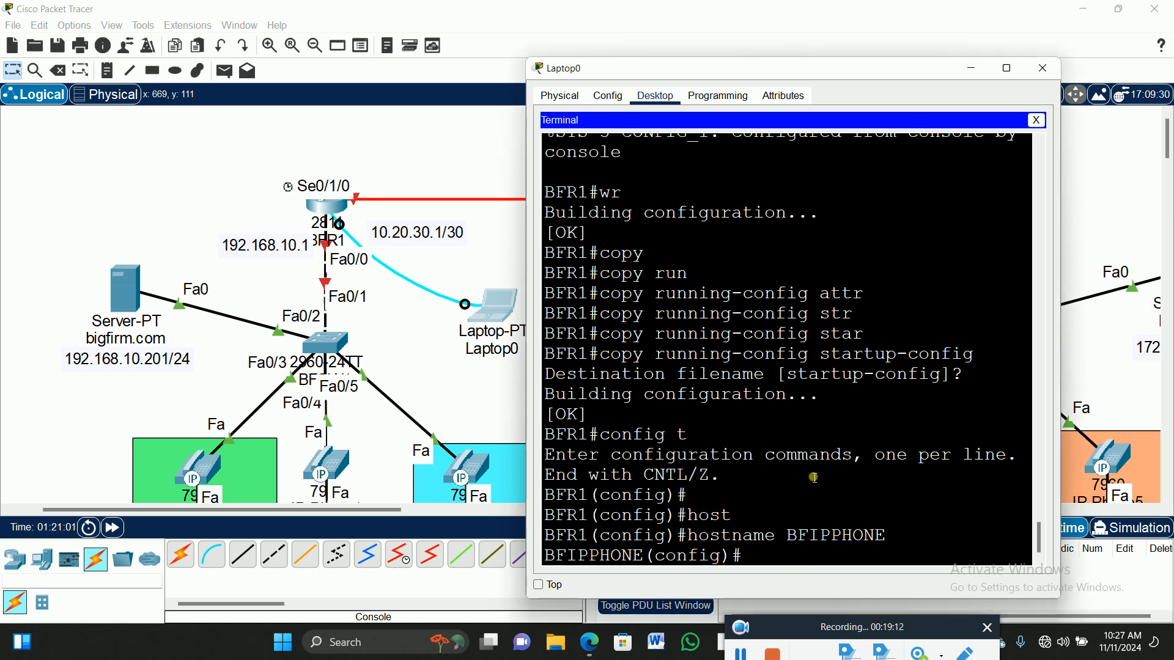
Give FastEthernet0/0 address 192.168.10.1 255.255.255.0 and bring it up with no shutdown.
text(int fa)
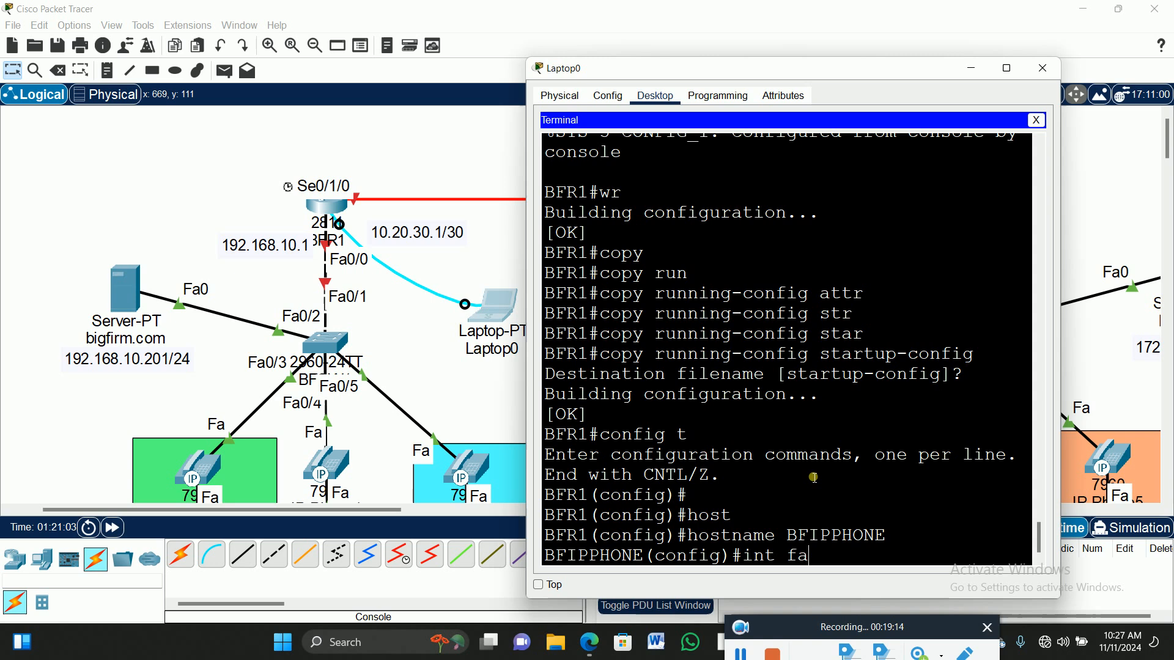
text(0/0)
key(Return)
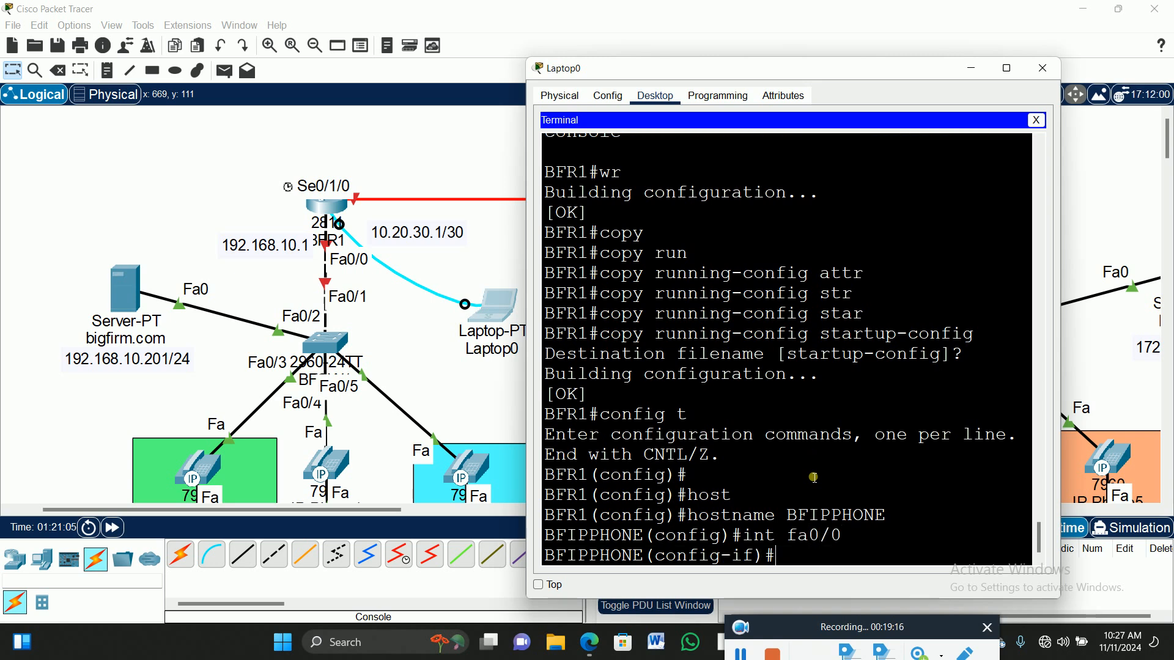
text(ip add)
key(Tab)
text(192.168.10.1 255.)
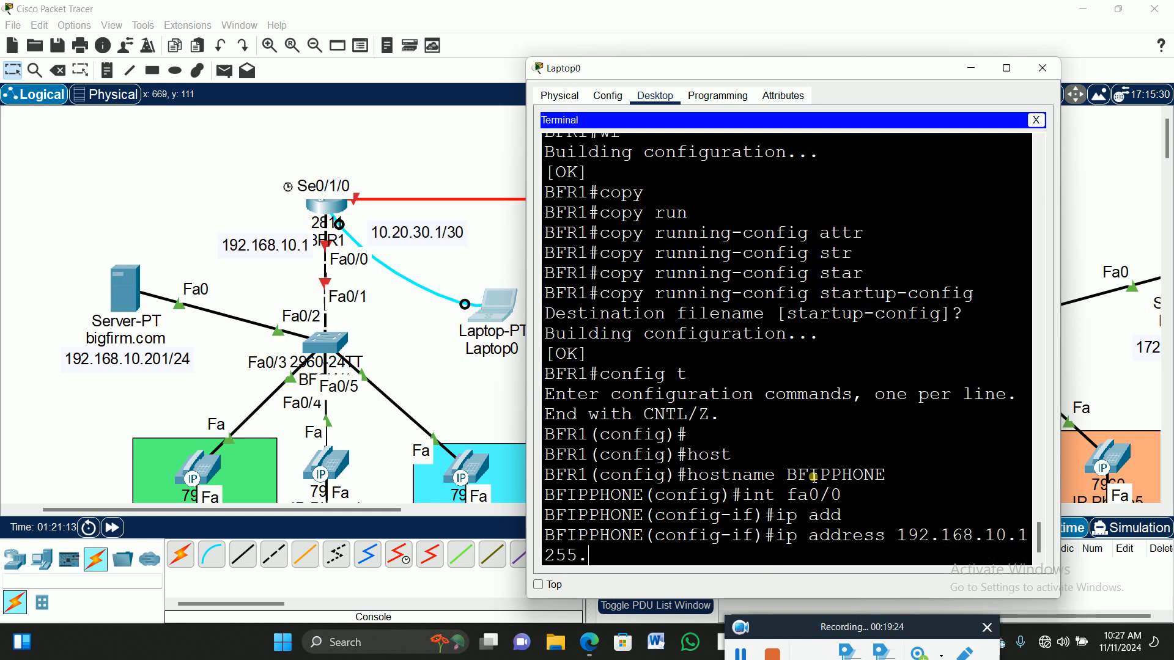
text(255.255.0)
key(Return)
text(no shur)
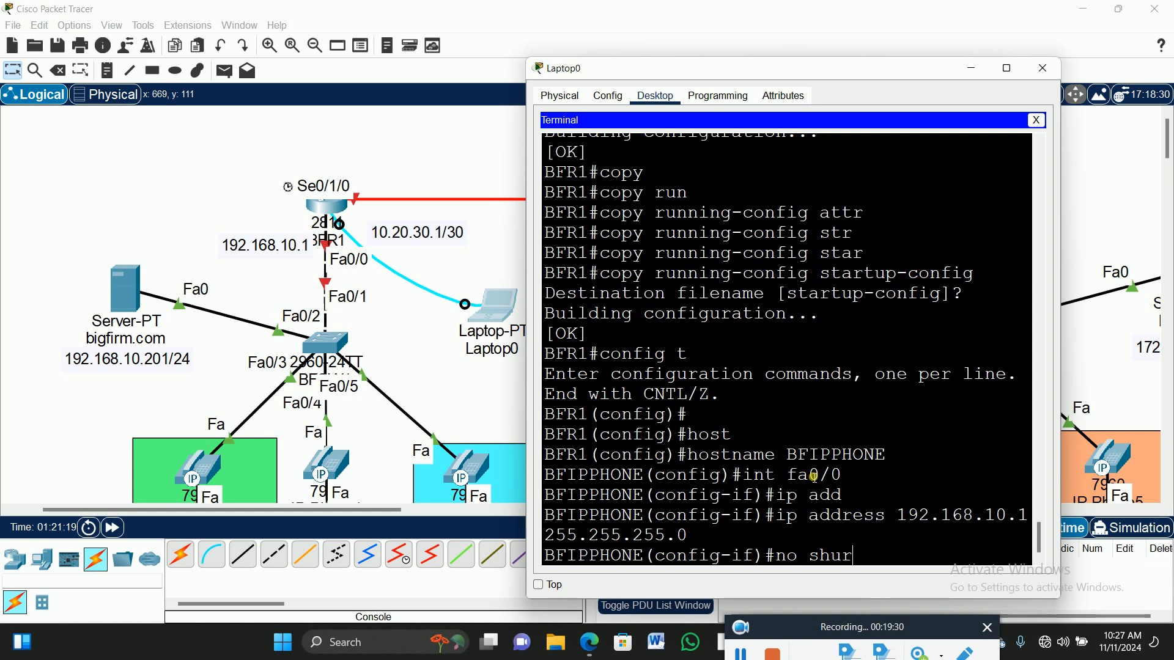
key(BackSpace)
text(t)
key(Return)
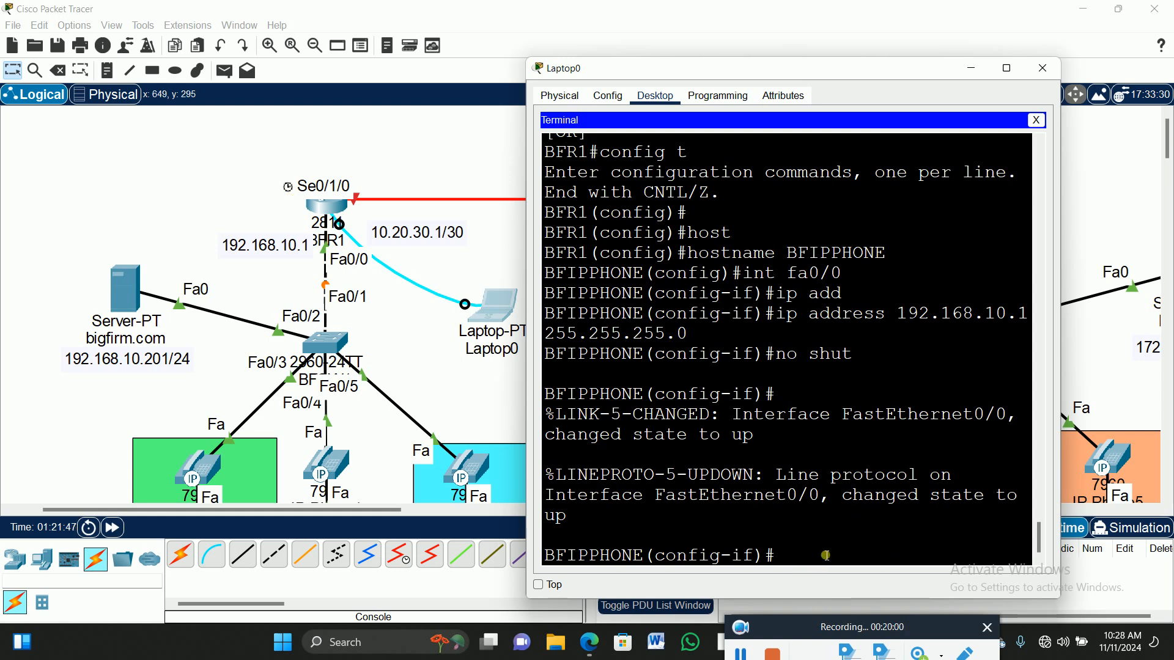
Exit FastEthernet0/0 and begin selecting interface Serial0/1/0.
text(exit)
key(Return)
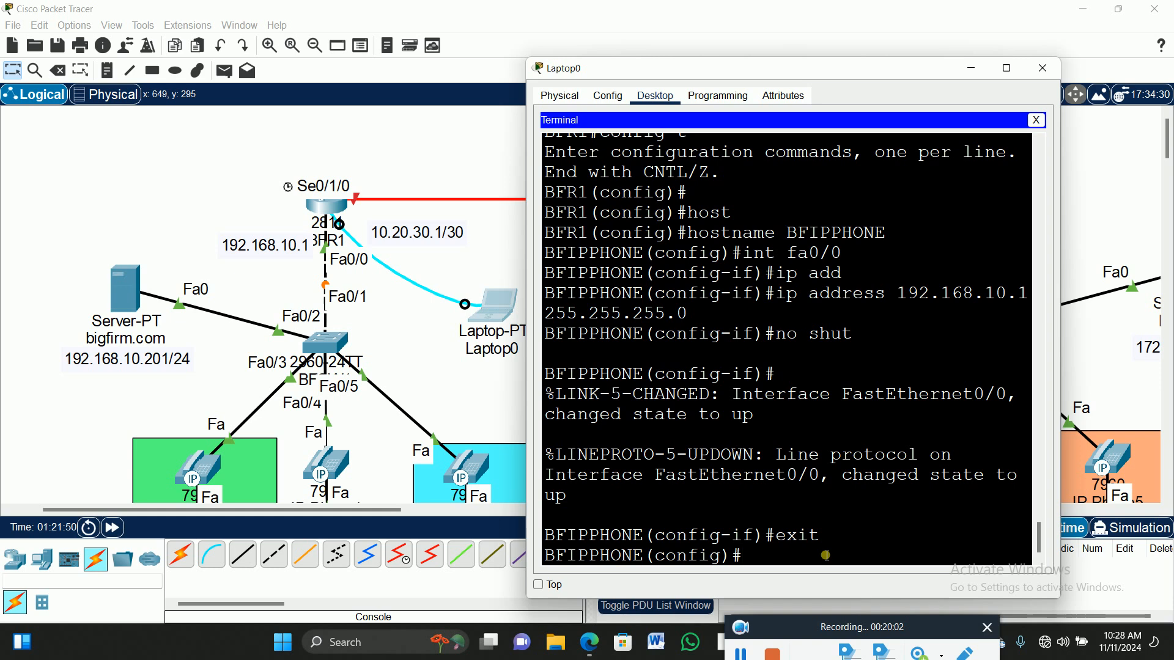
text(int se0/1/0)
On Serial0/1/0, list the available clock rates and apply clock rate 64000.
key(Return)
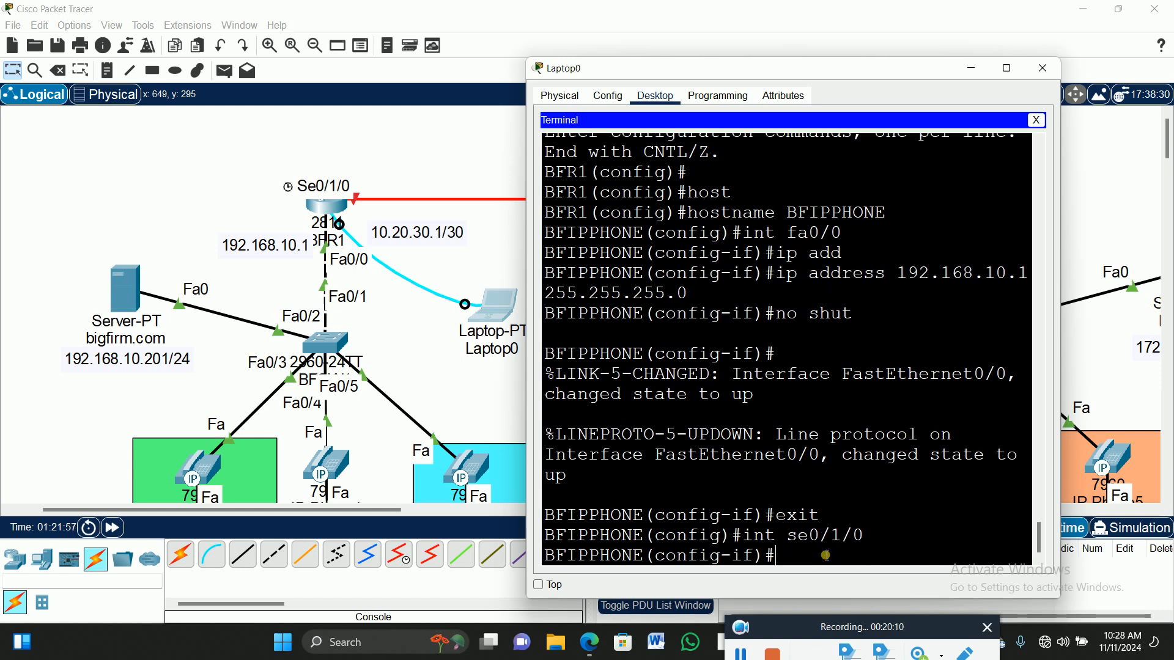
text(clo)
key(Tab)
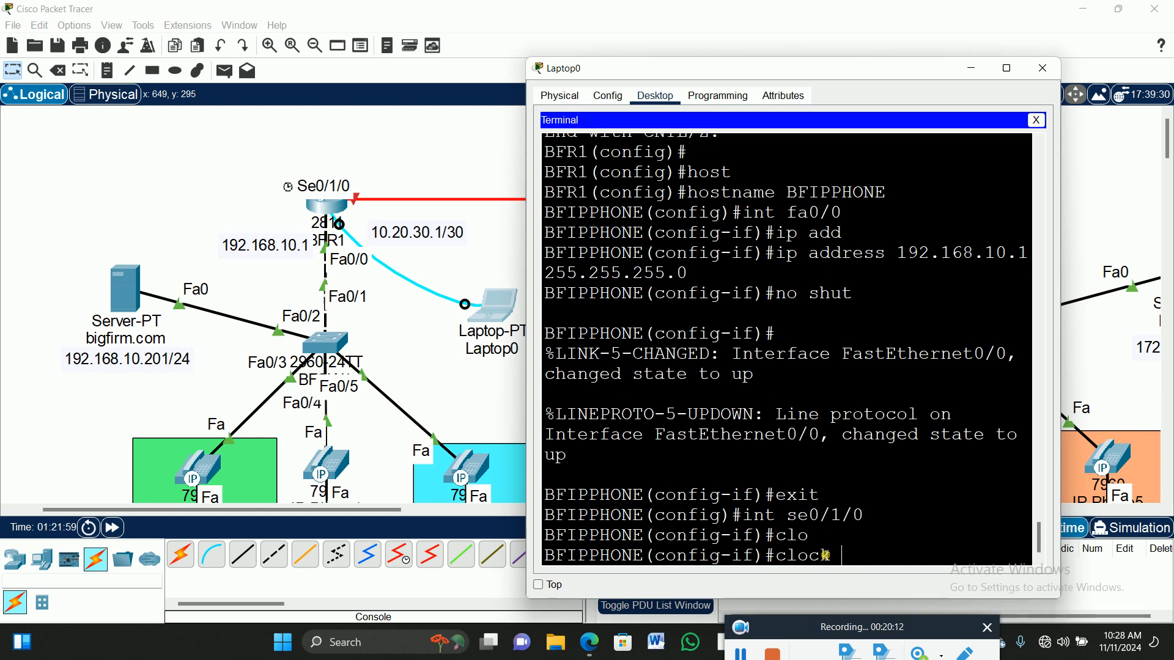
text(rat)
key(Tab)
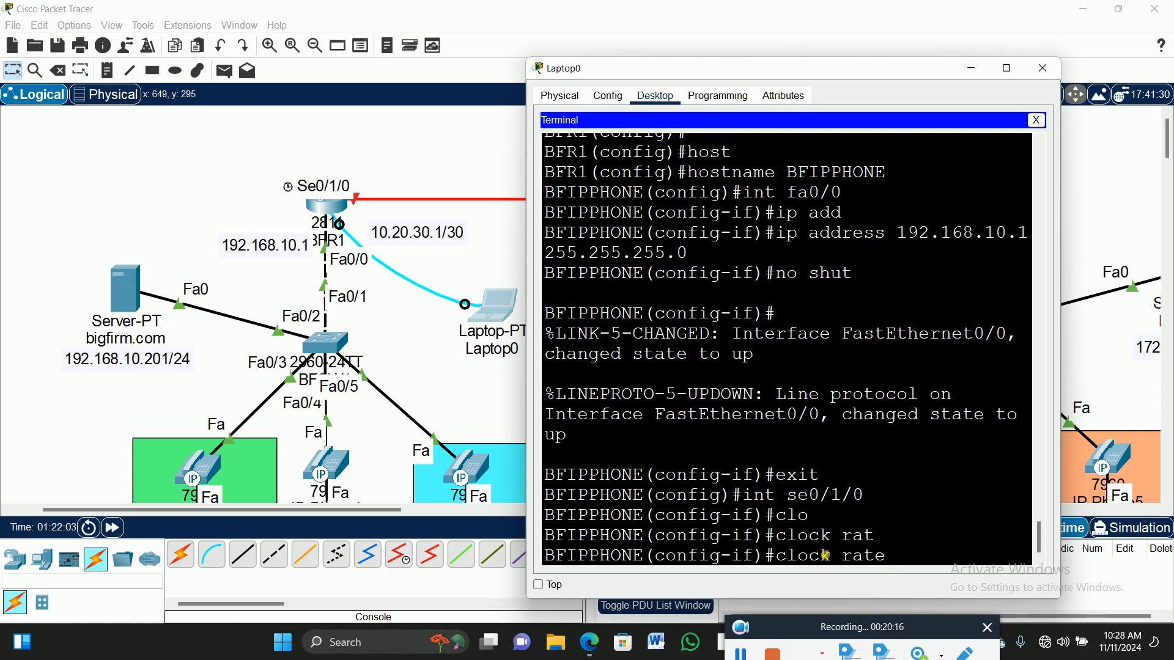
key(BackSpace)
key(BackSpace)
key(BackSpace)
key(BackSpace)
text(?)
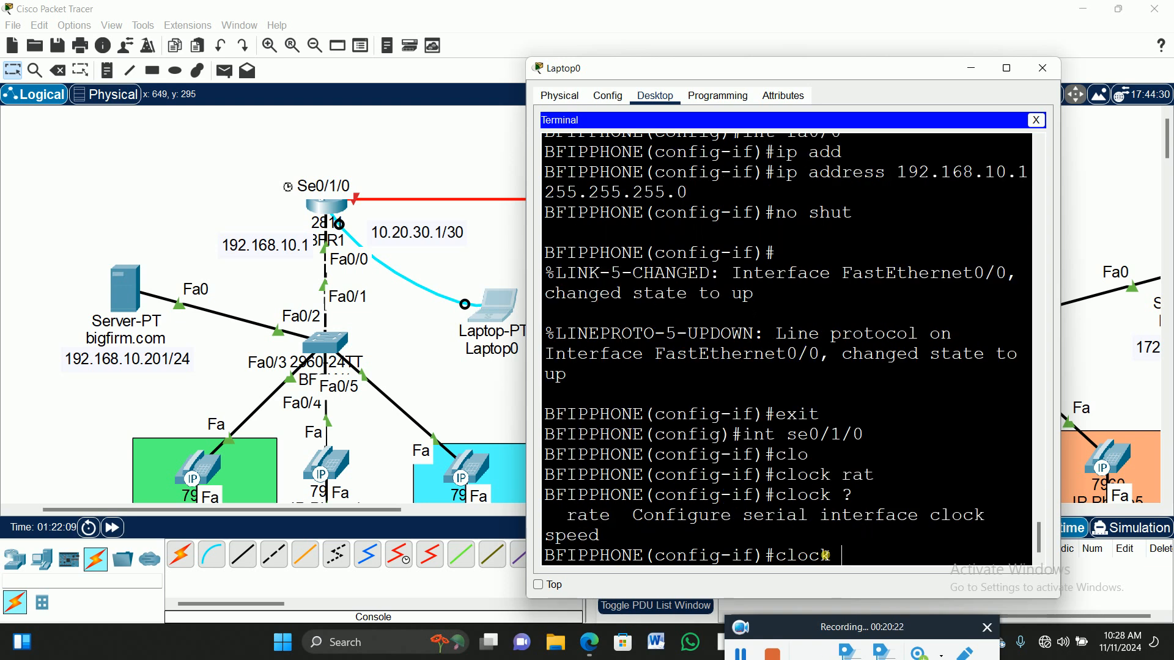
text( rat)
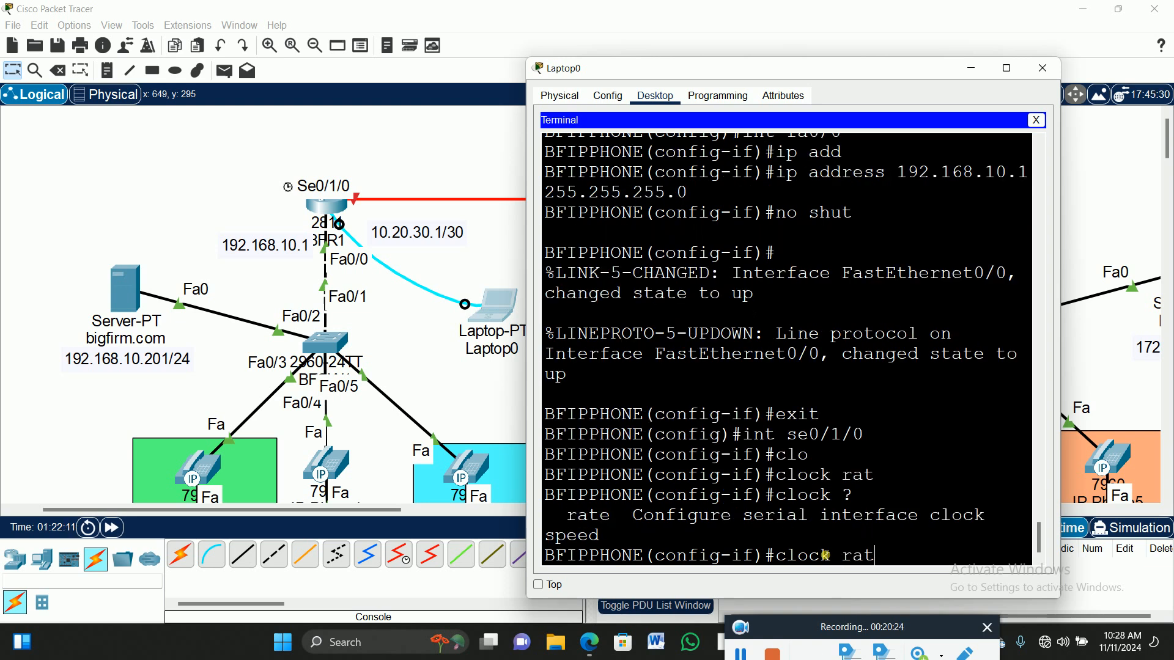
key(Tab)
text(?)
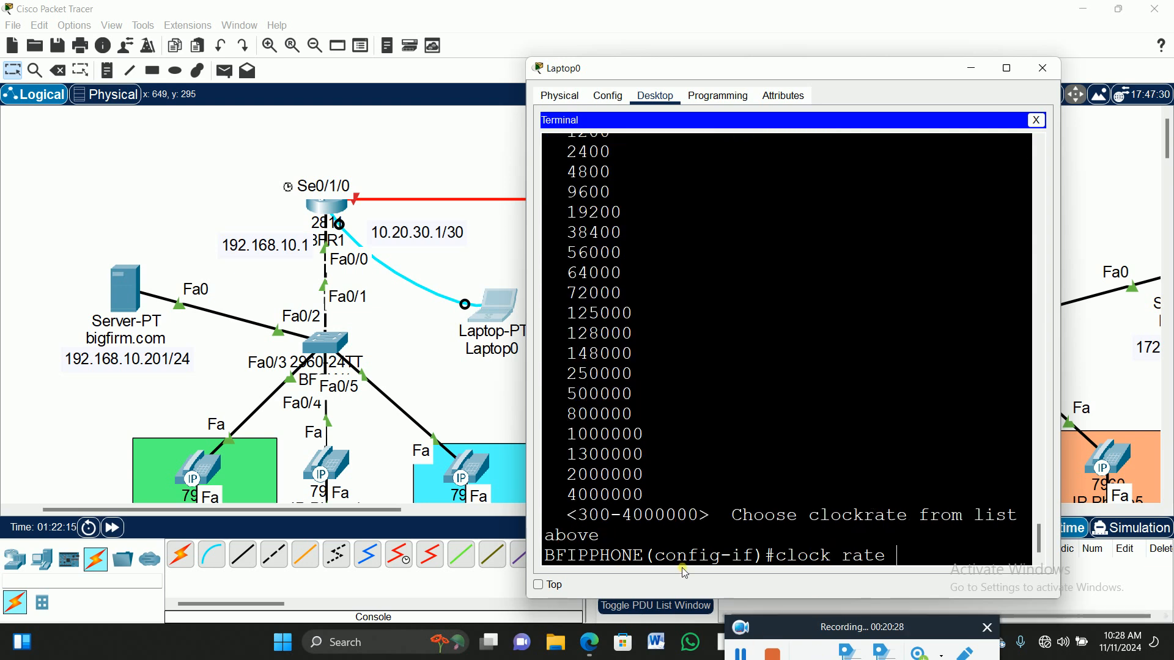
scroll(677, 525, up, 1)
scroll(676, 525, up, 1)
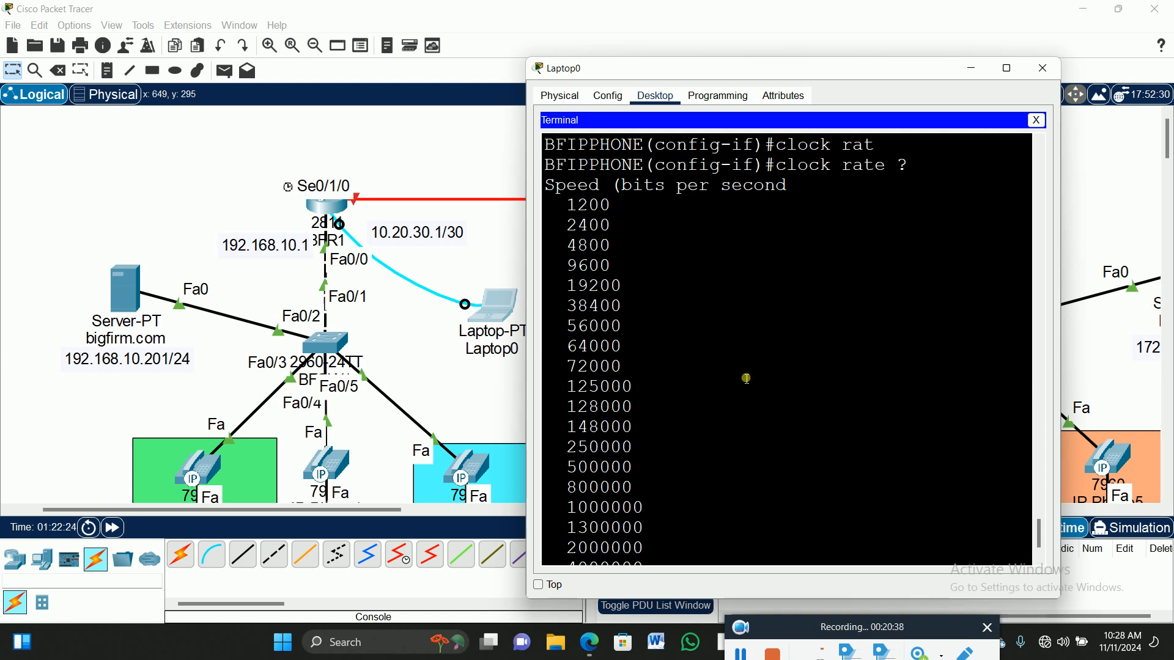
scroll(795, 278, down, 2)
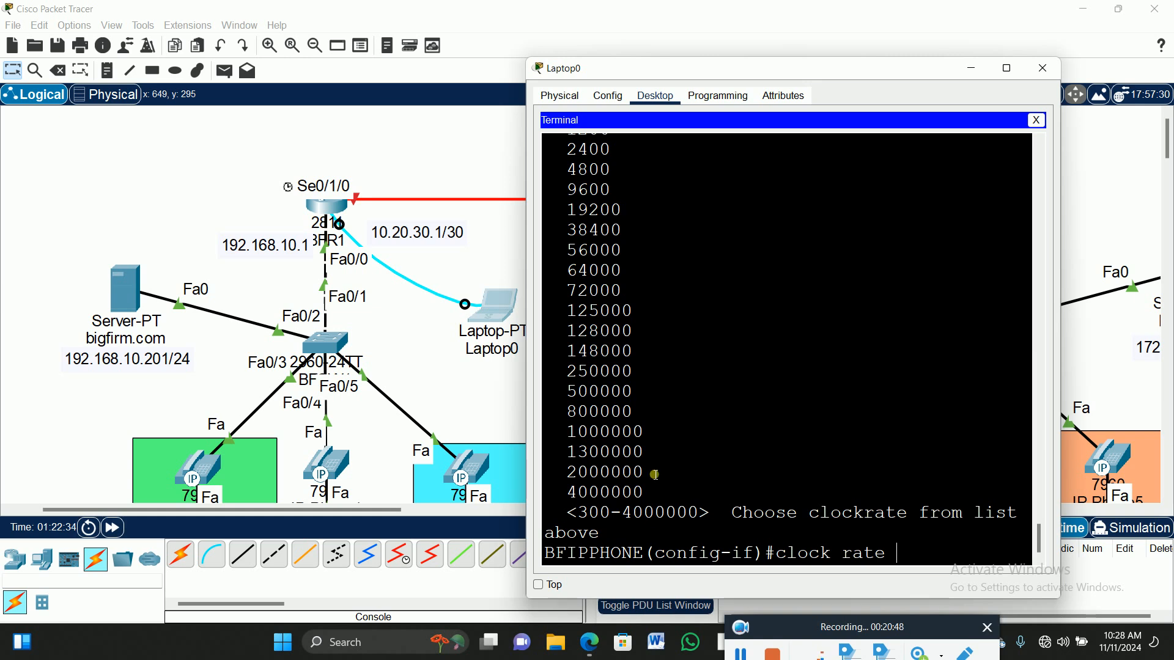
drag(569, 272, 626, 279)
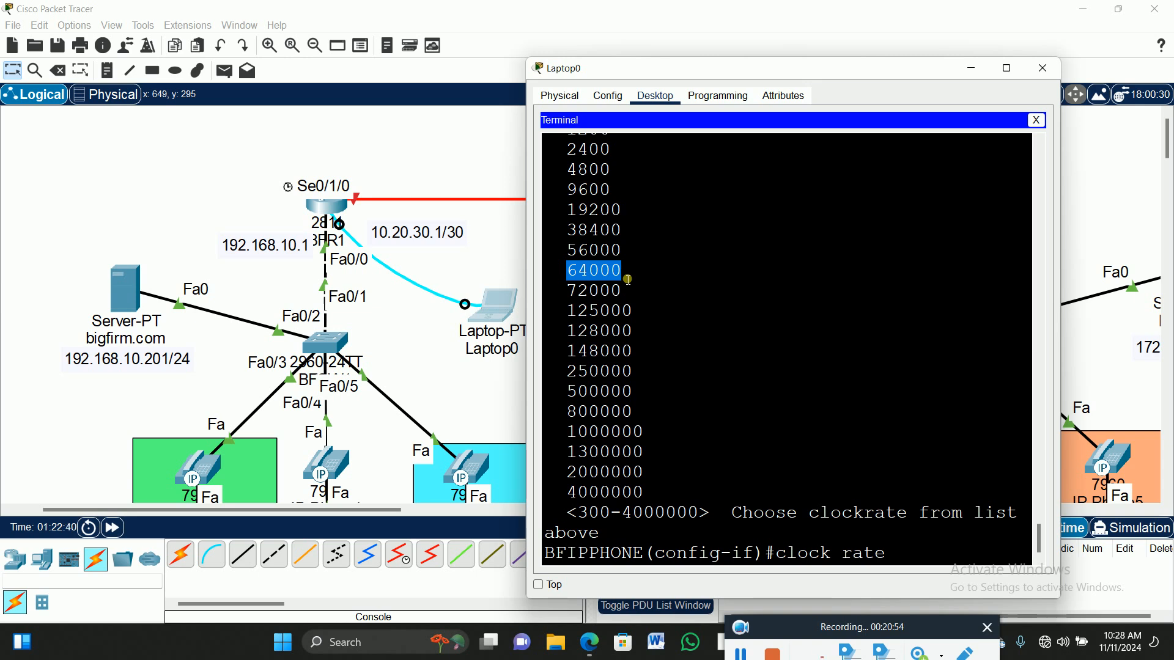
click(908, 557)
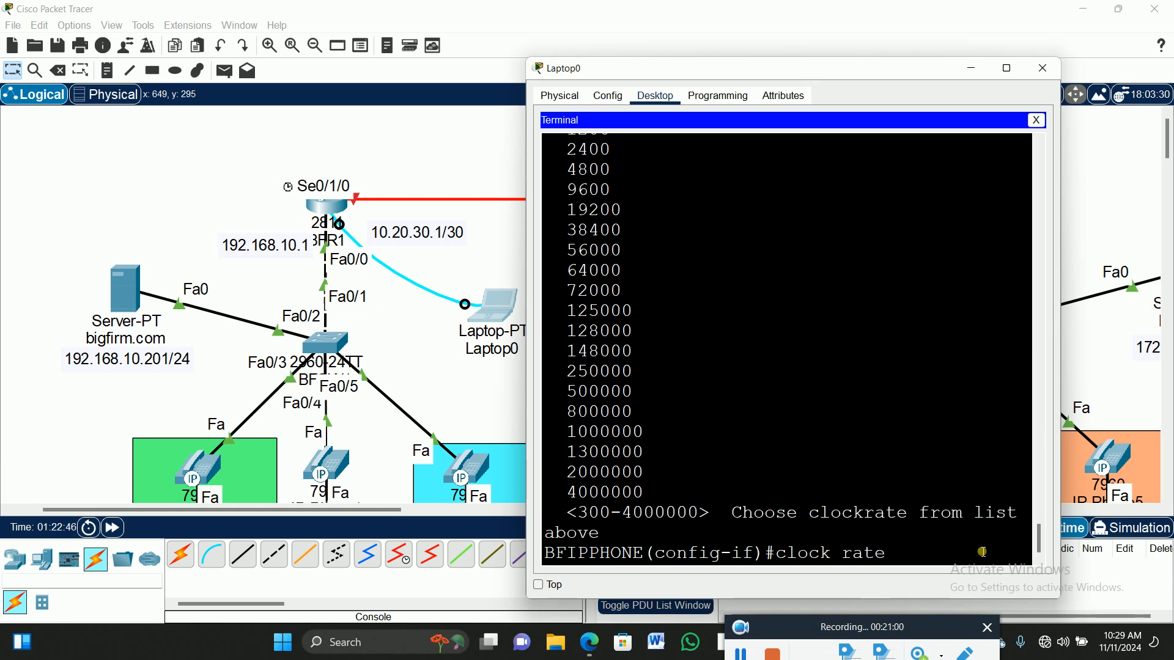
text(64000)
key(Return)
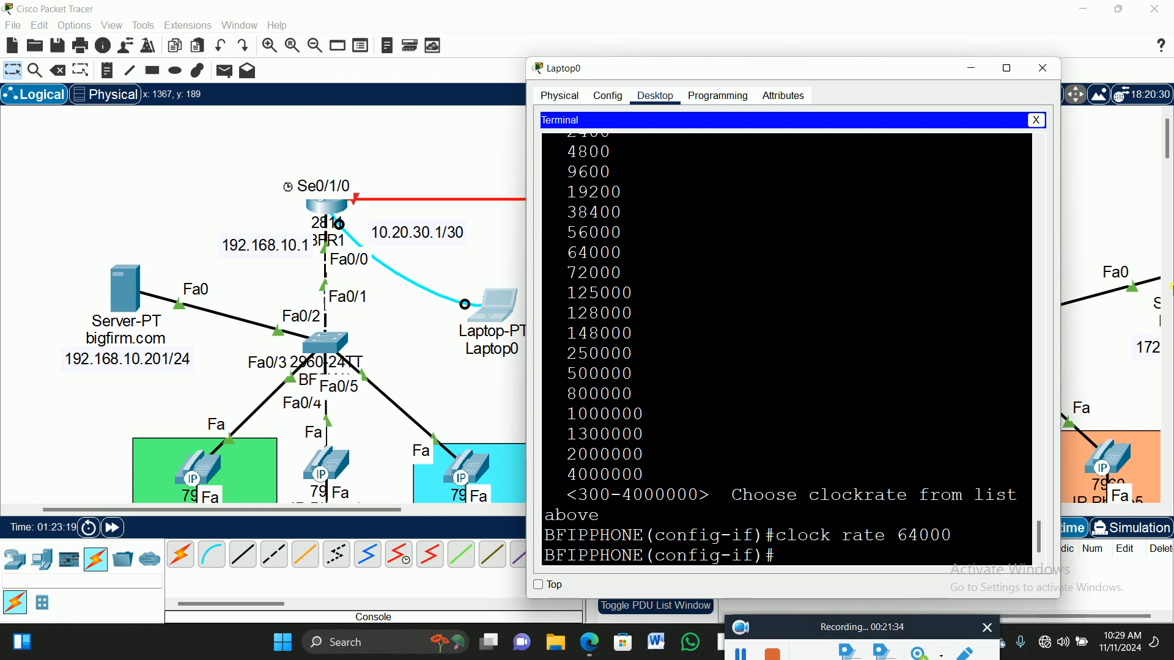
View the whole topology, then bring Laptop0's console back.
click(478, 142)
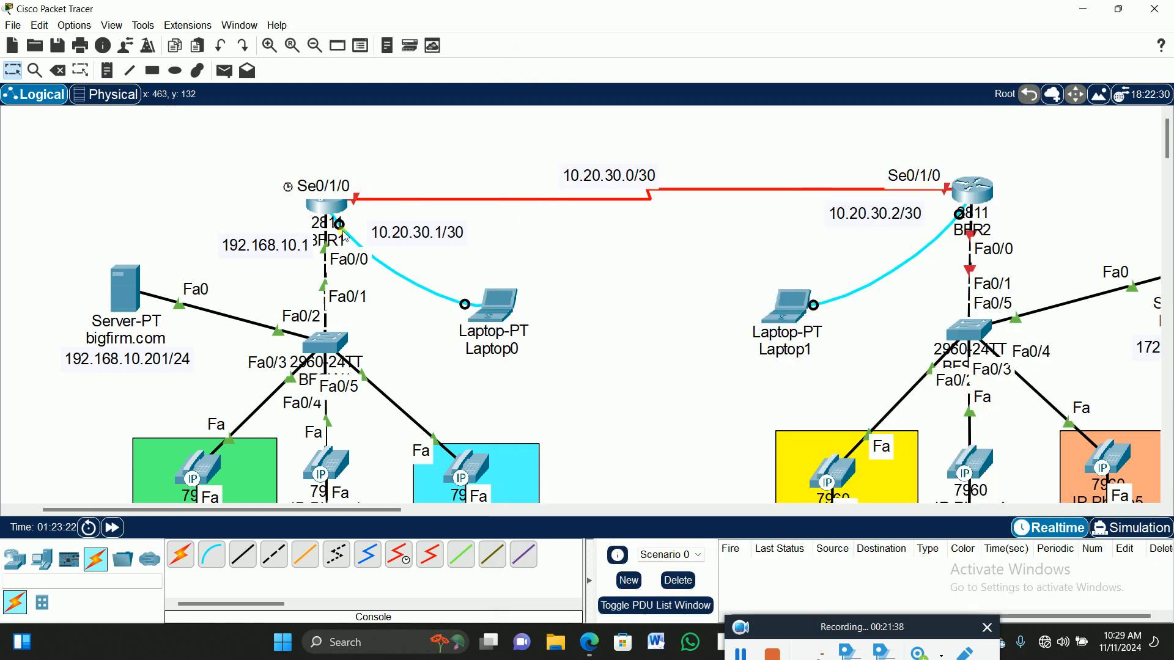
click(492, 305)
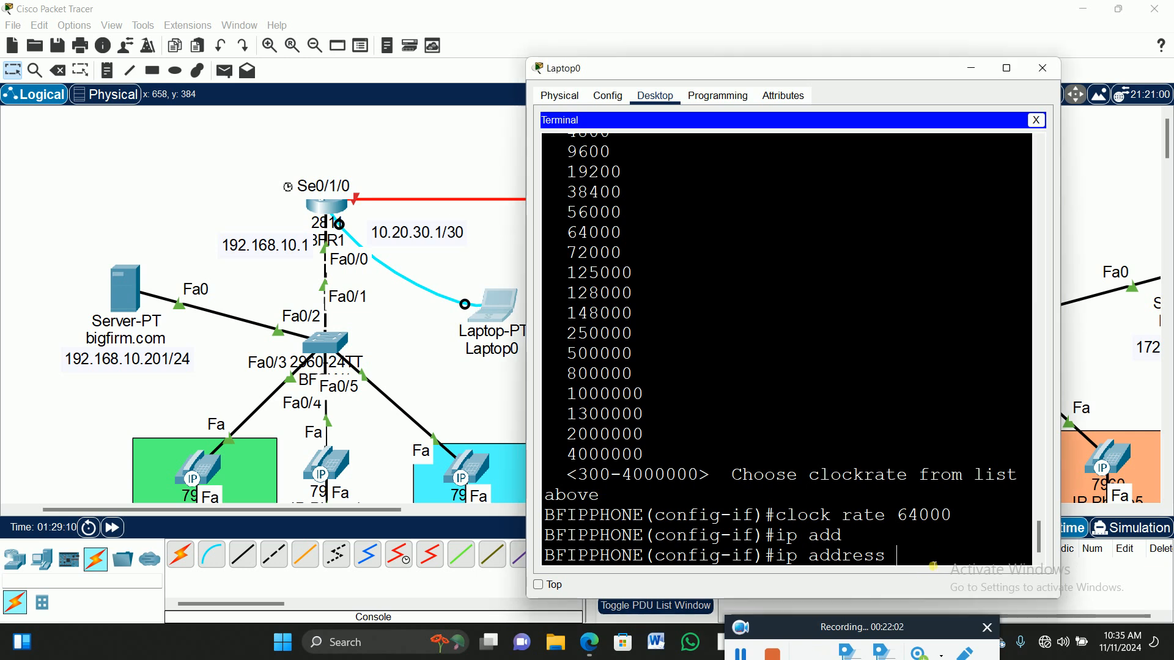
Assign Serial0/1/0 address 10.20.30.1 255.255.255.252 after retrying, then widen the console window.
text(10.)
key(Return)
text(20.30.1)
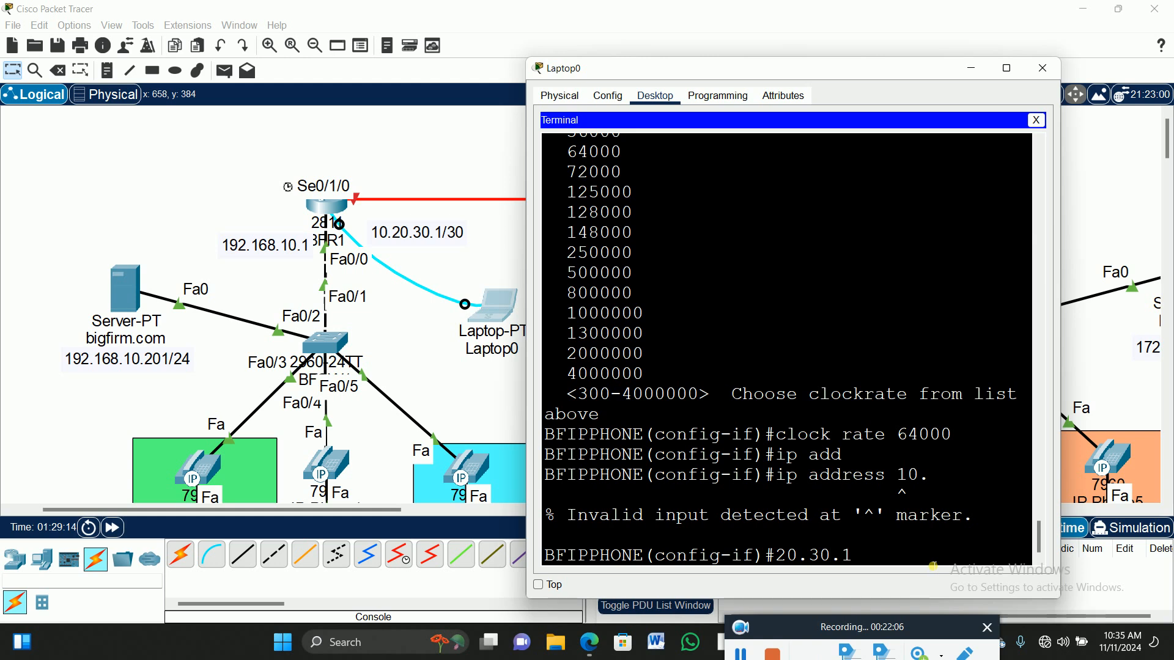
text( 255.255.255.252)
key(Return)
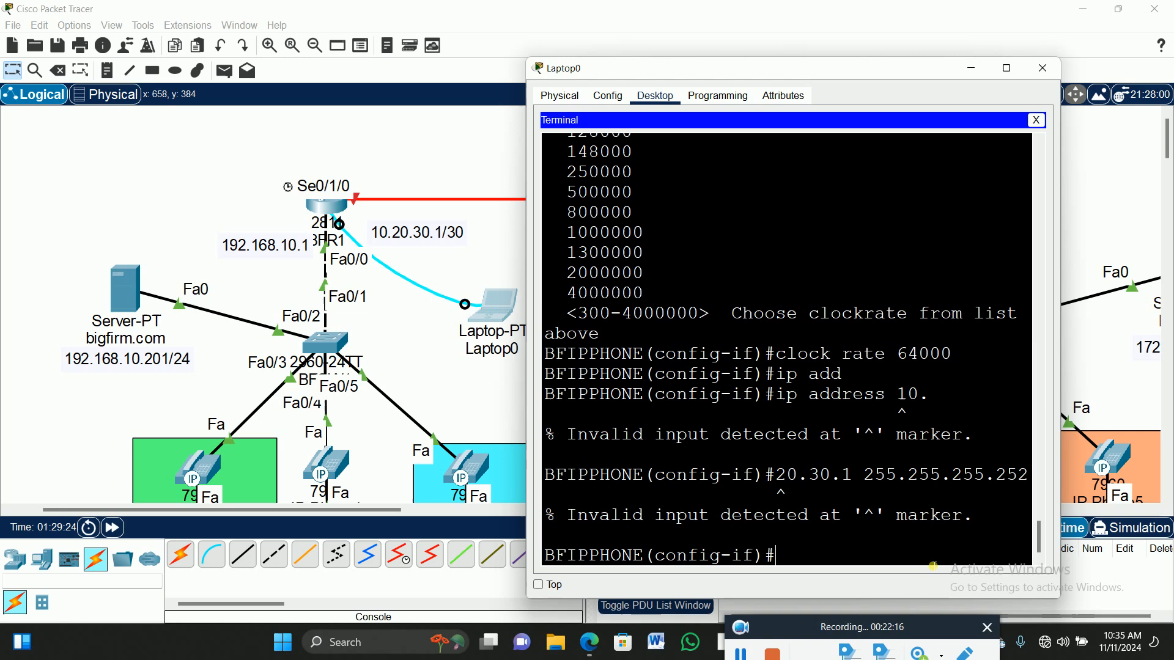
key(Up)
key(Left)
key(Left)
key(Left)
key(Left)
key(Left)
key(Left)
key(Left)
key(Left)
key(Left)
key(Left)
key(Left)
key(Left)
key(Left)
key(Left)
key(Left)
key(Left)
key(Left)
key(Left)
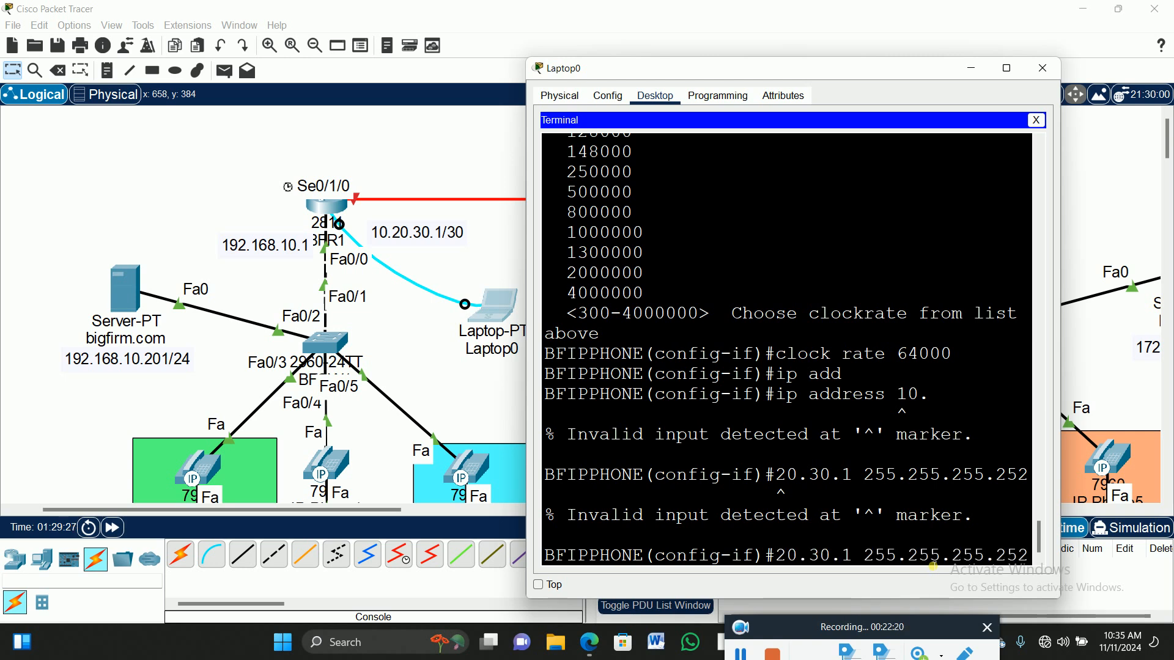
text(ip add)
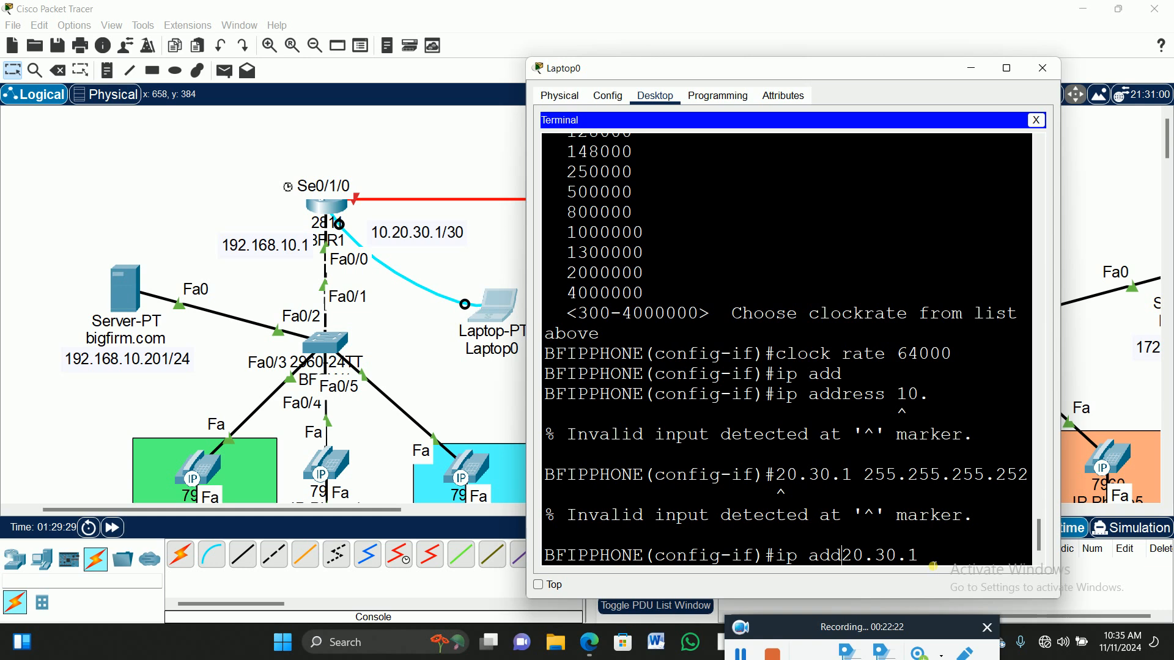
text( 10.)
key(Return)
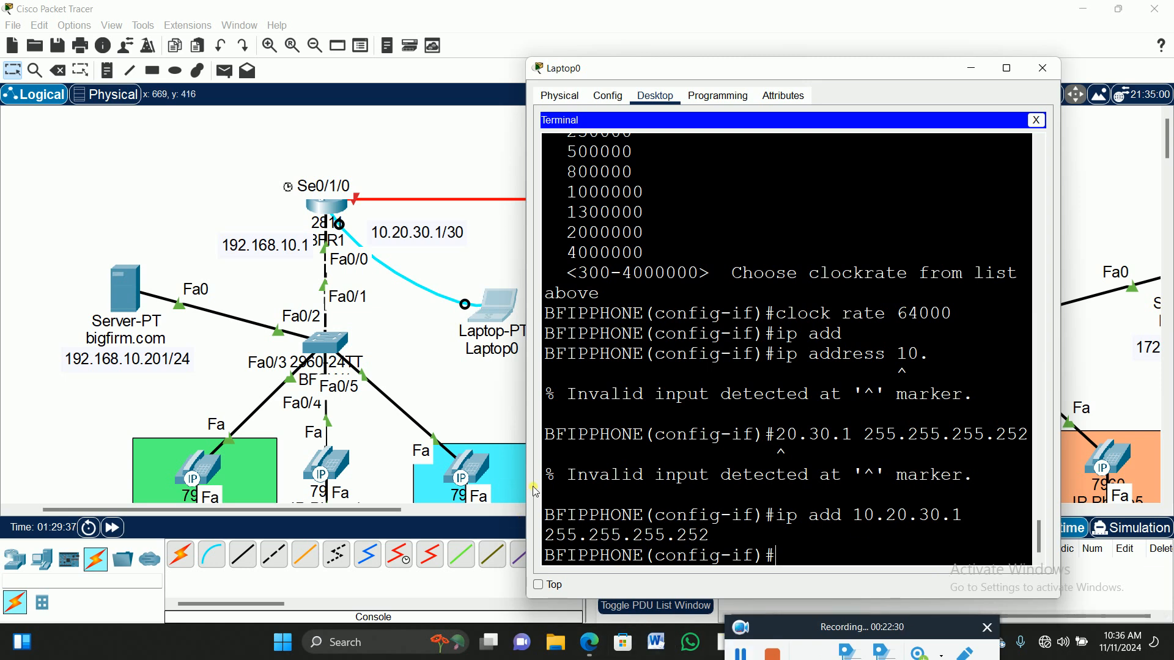
drag(530, 489, 362, 498)
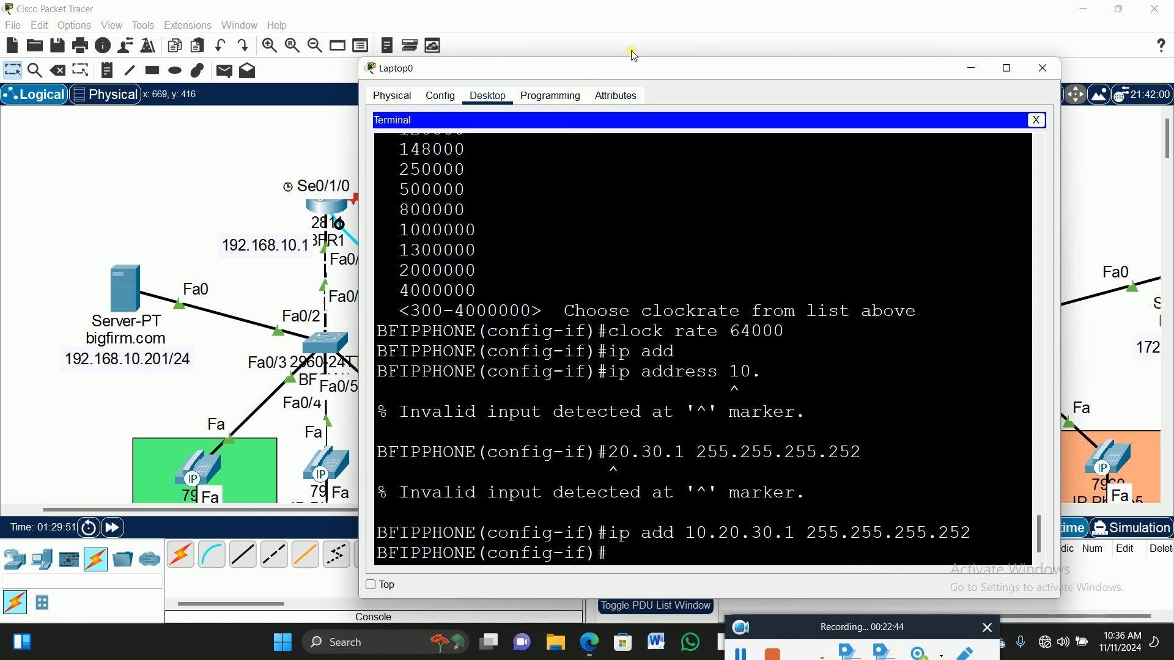
Exit Serial0/1/0 to global configuration mode and start an ip dhcp command.
drag(646, 76, 757, 54)
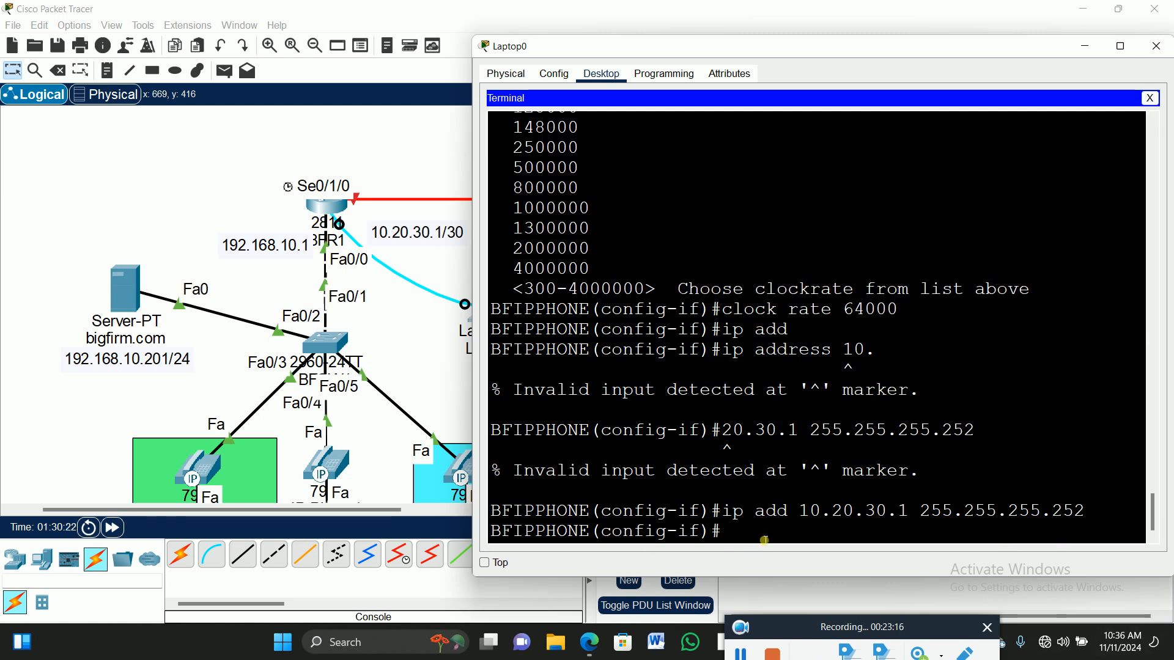
text(exit)
key(Return)
key(Return)
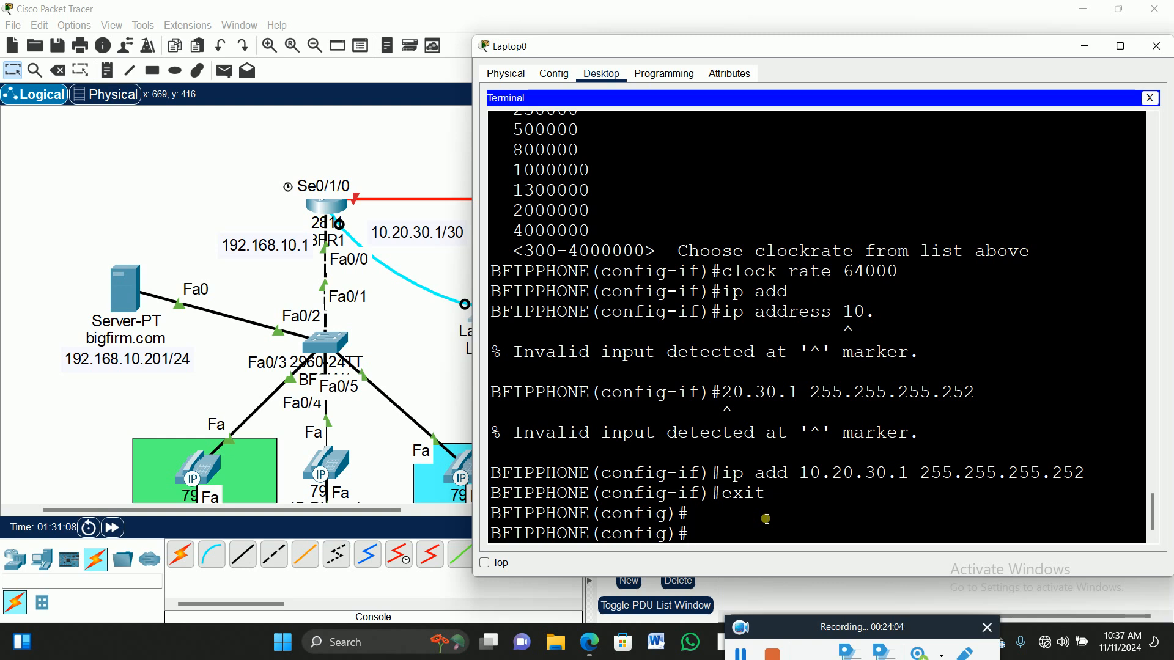
text(ip dhc)
Create the DHCP pool BFVOICE1.
key(Tab)
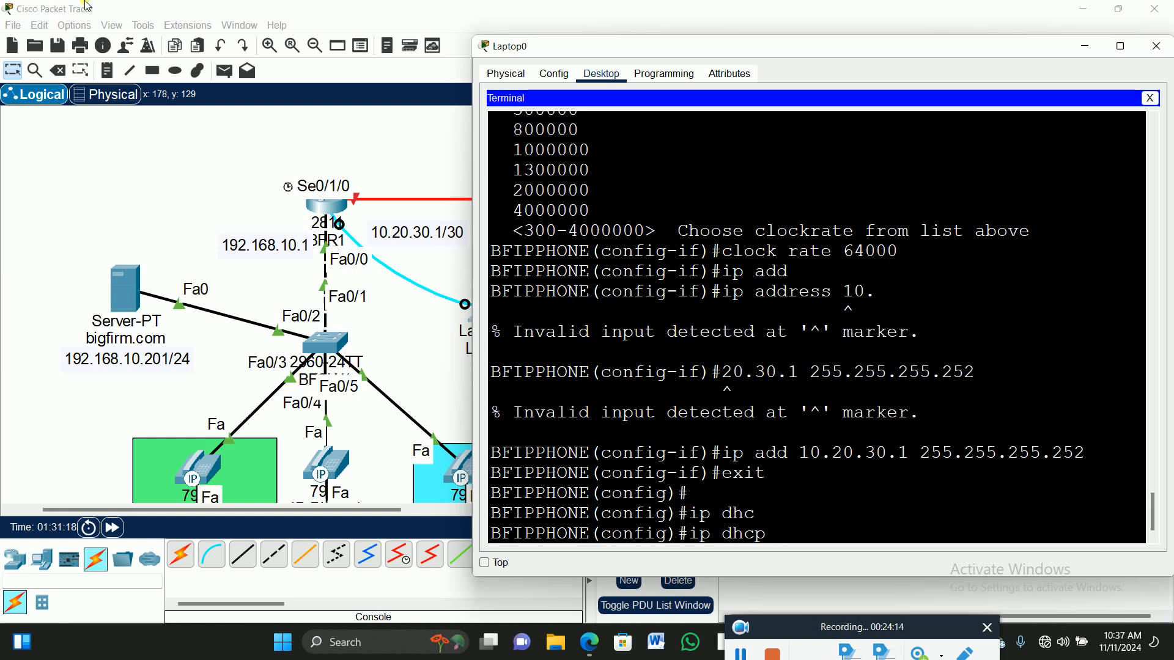
text(poo)
key(Tab)
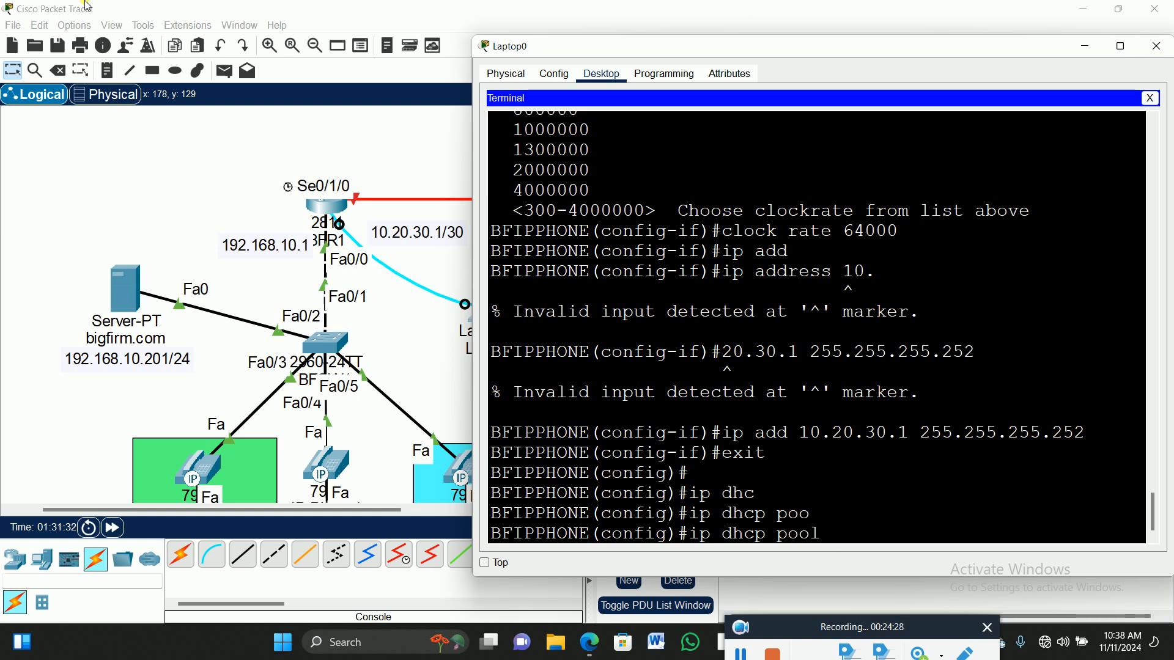
text(BFVOICE1)
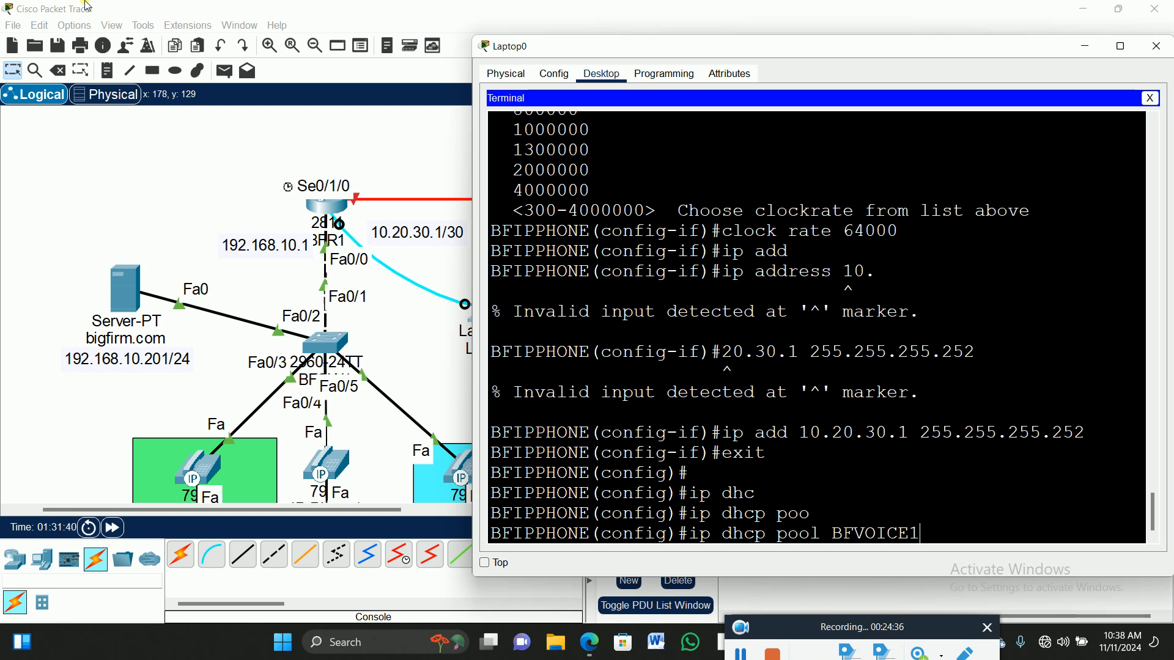
key(Return)
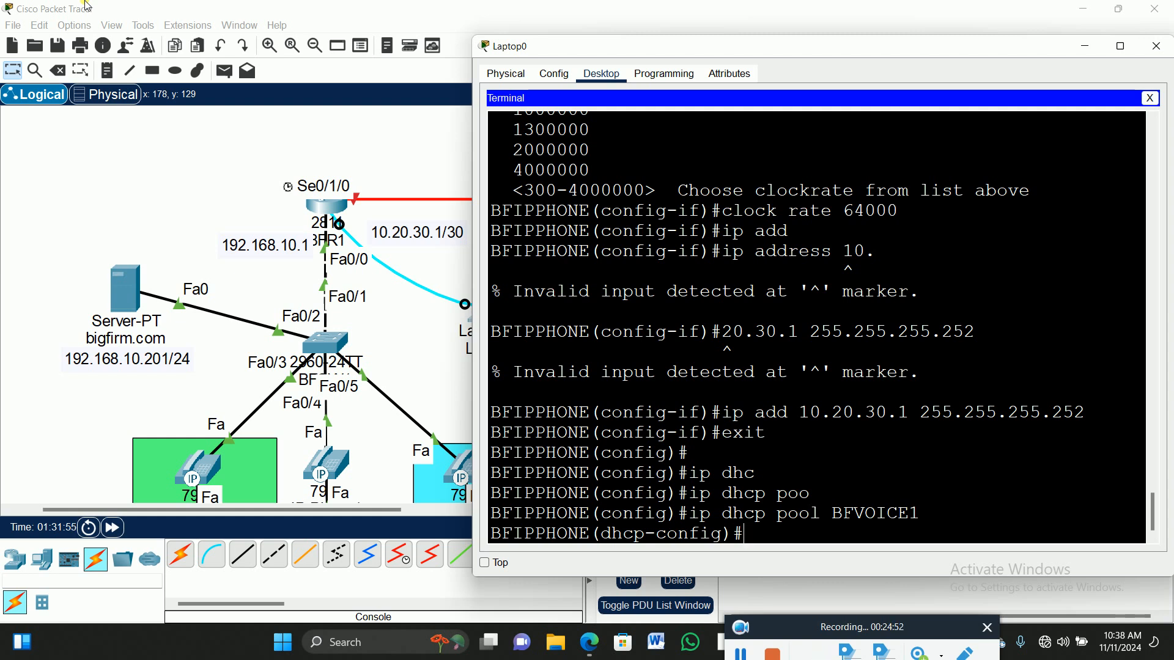
Set the BFVOICE1 pool network to 192.168.10.0 255.255.255.0.
text(netw)
key(Tab)
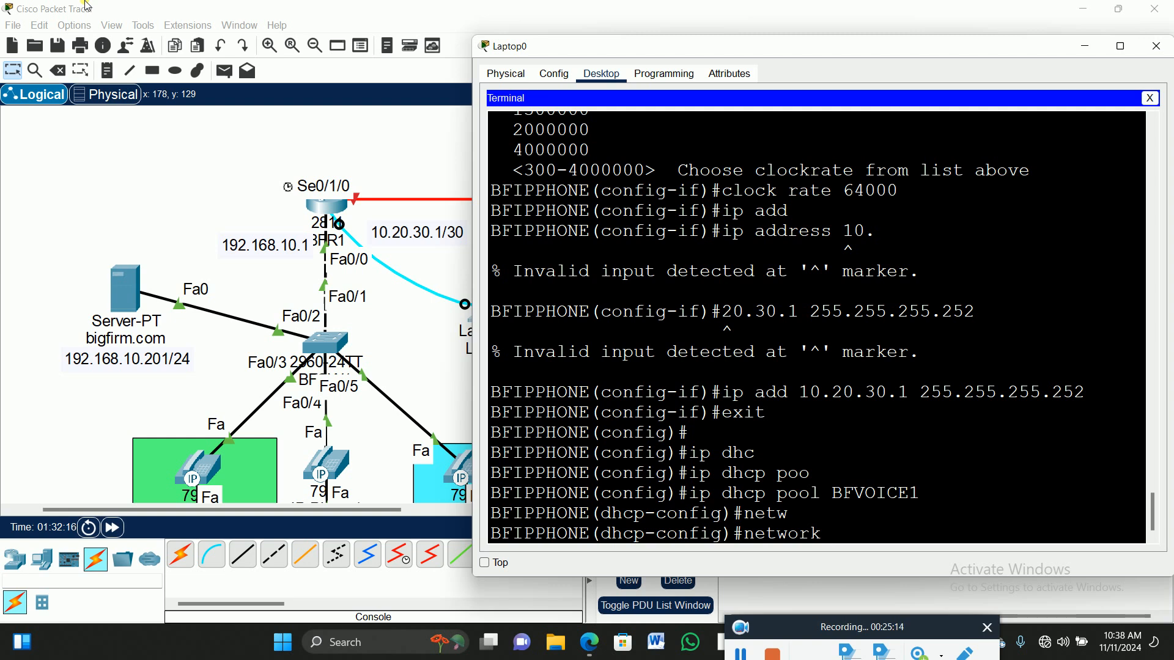
text(192.168.10.)
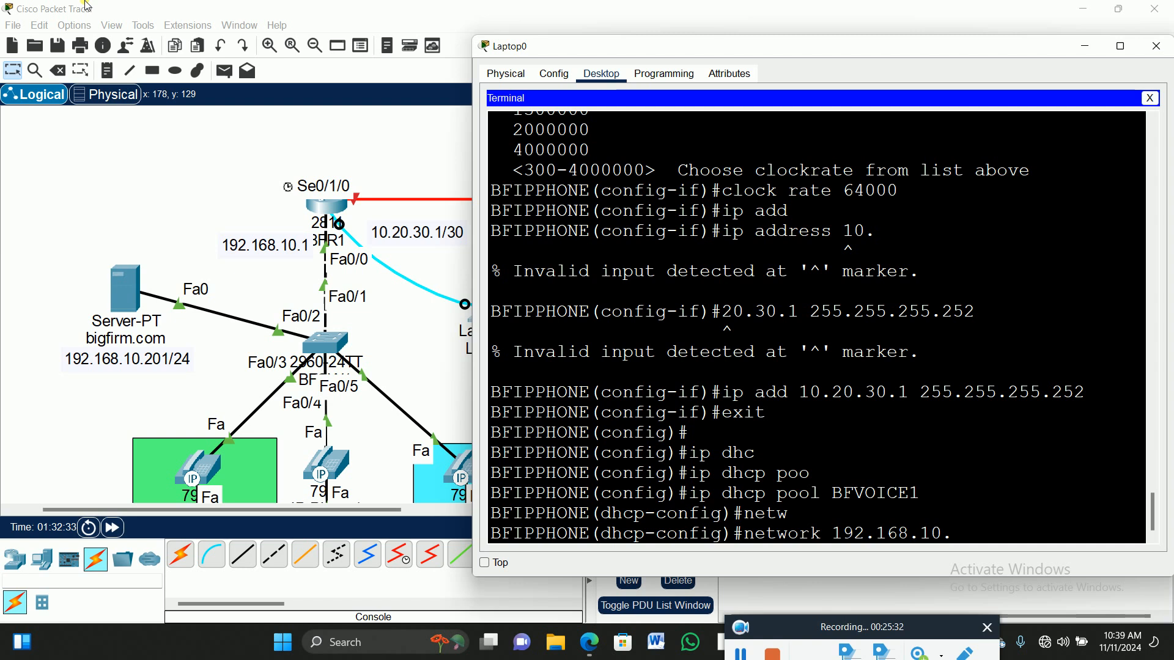
text(0)
text(255.255.)
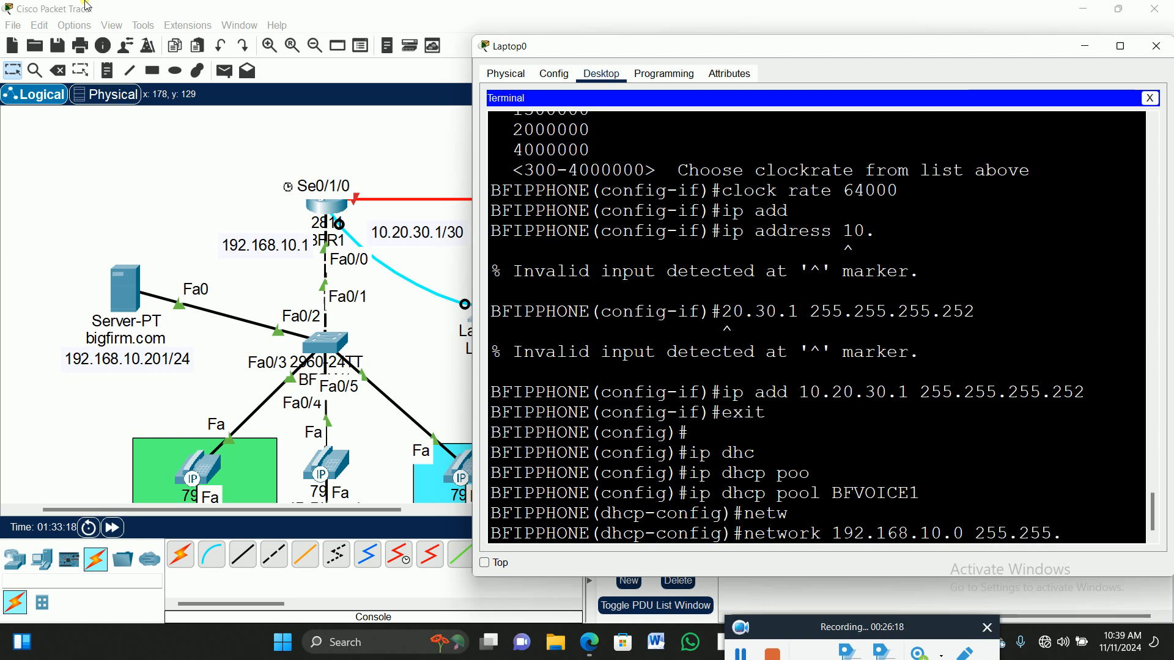
text(255.0)
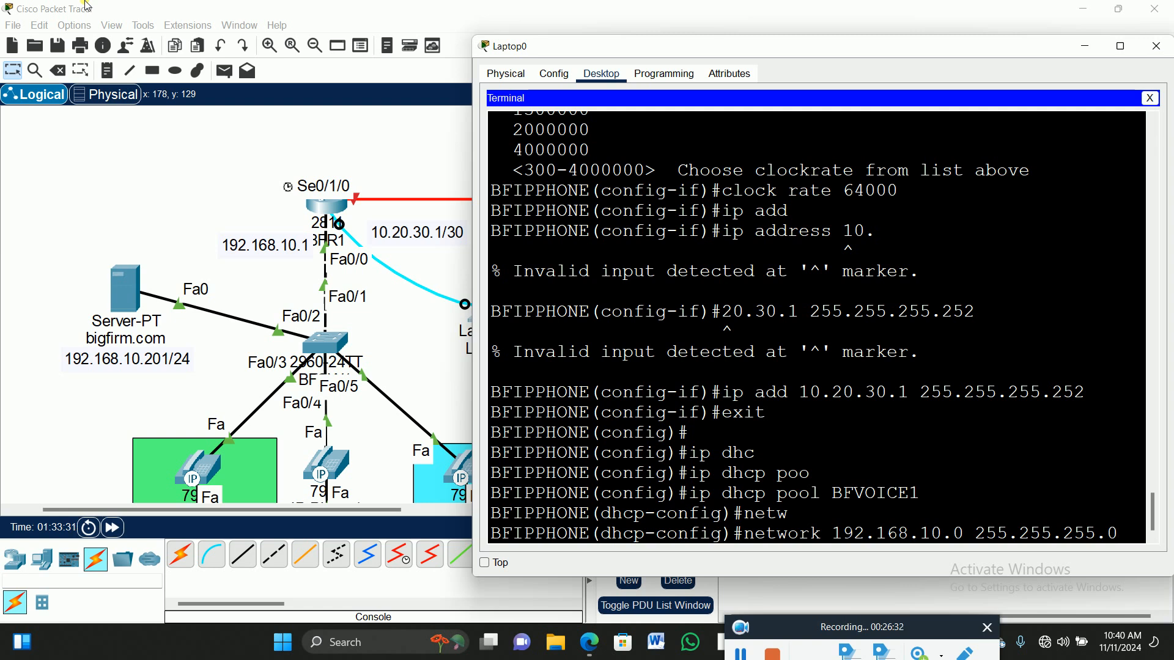
key(Return)
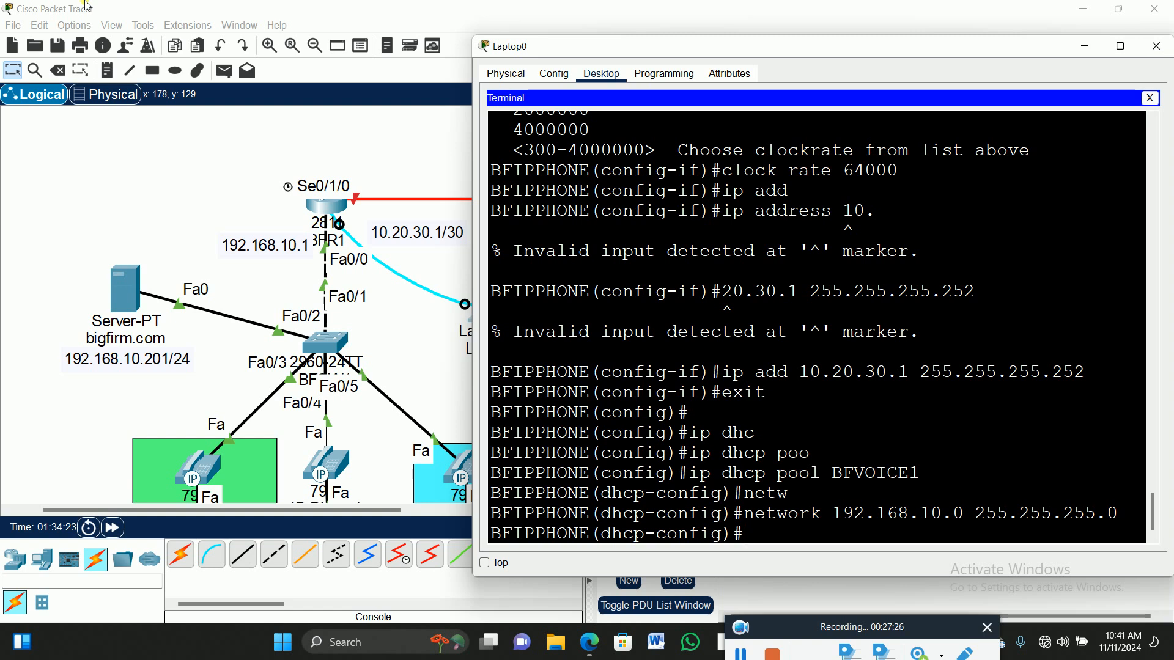
Set the BFVOICE1 pool's default router to 192.168.10.1.
text(def)
key(Tab)
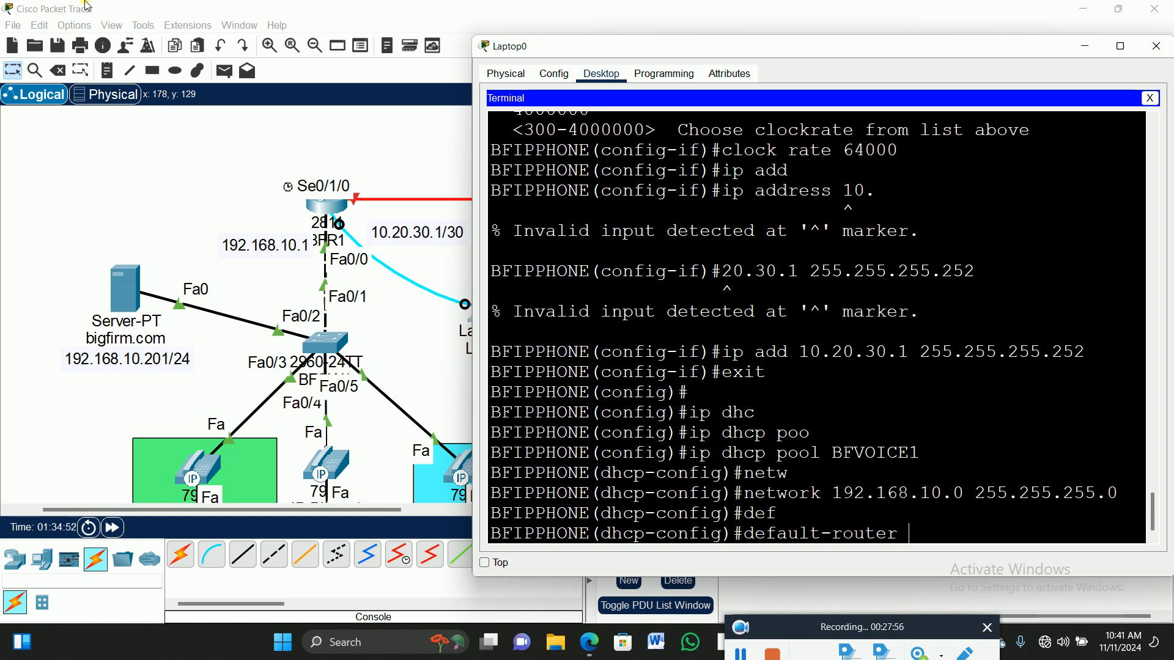
text(192.168.10.1)
key(Return)
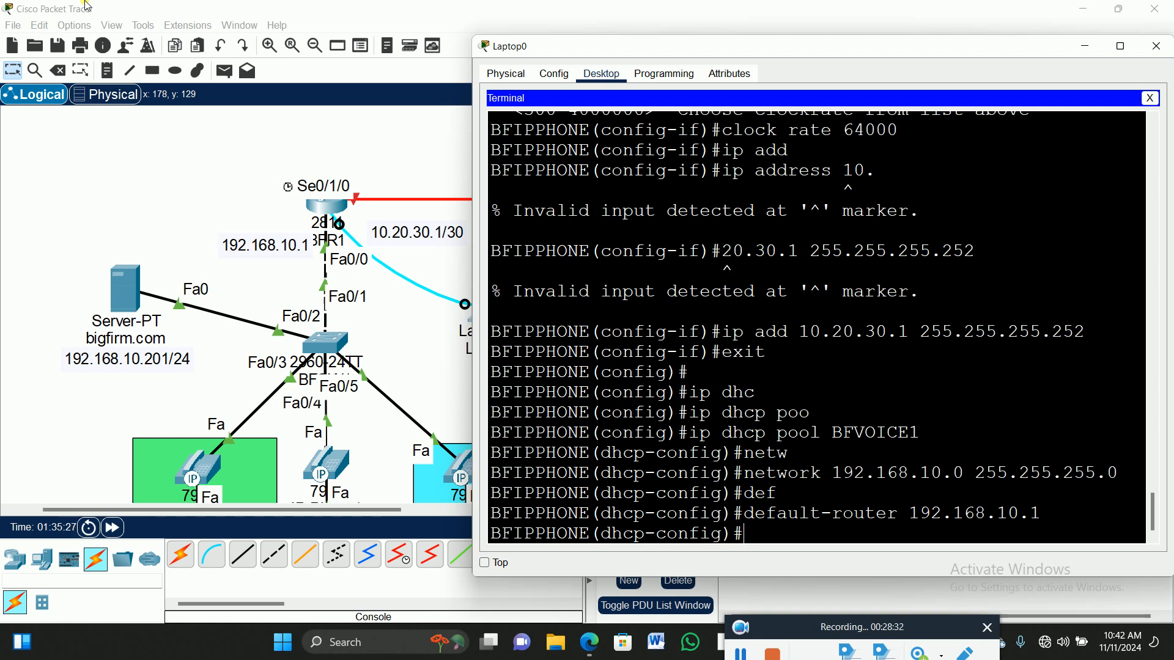
Set the pool's DNS server to 192.168.10.201 and exit pool configuration.
text(dns)
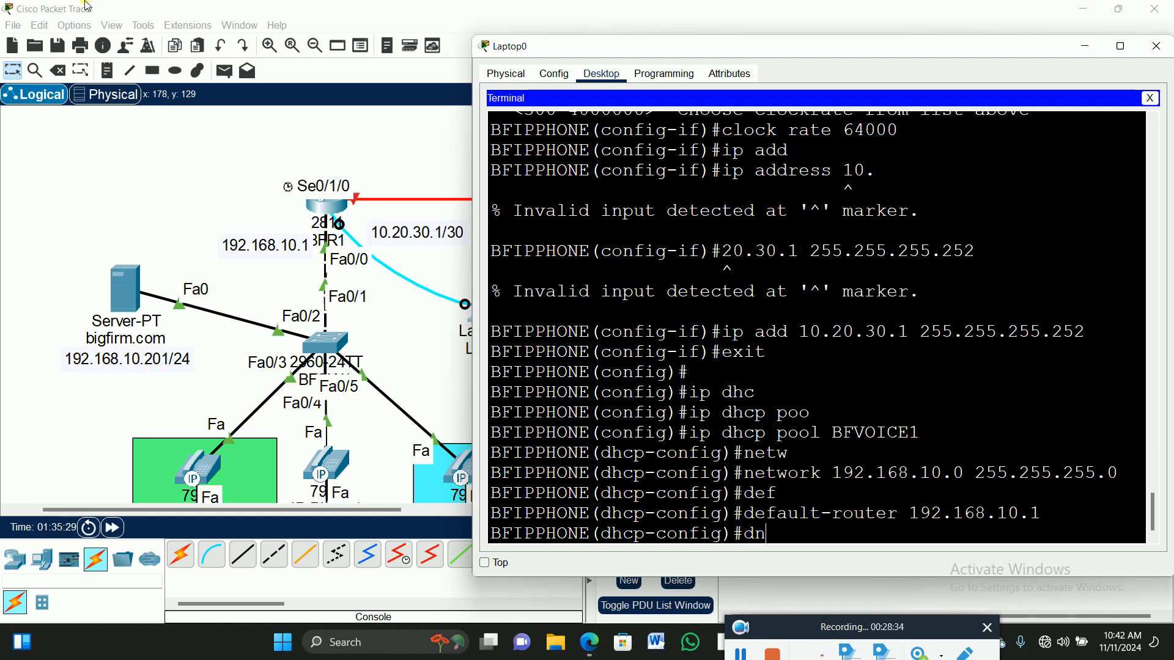
key(Tab)
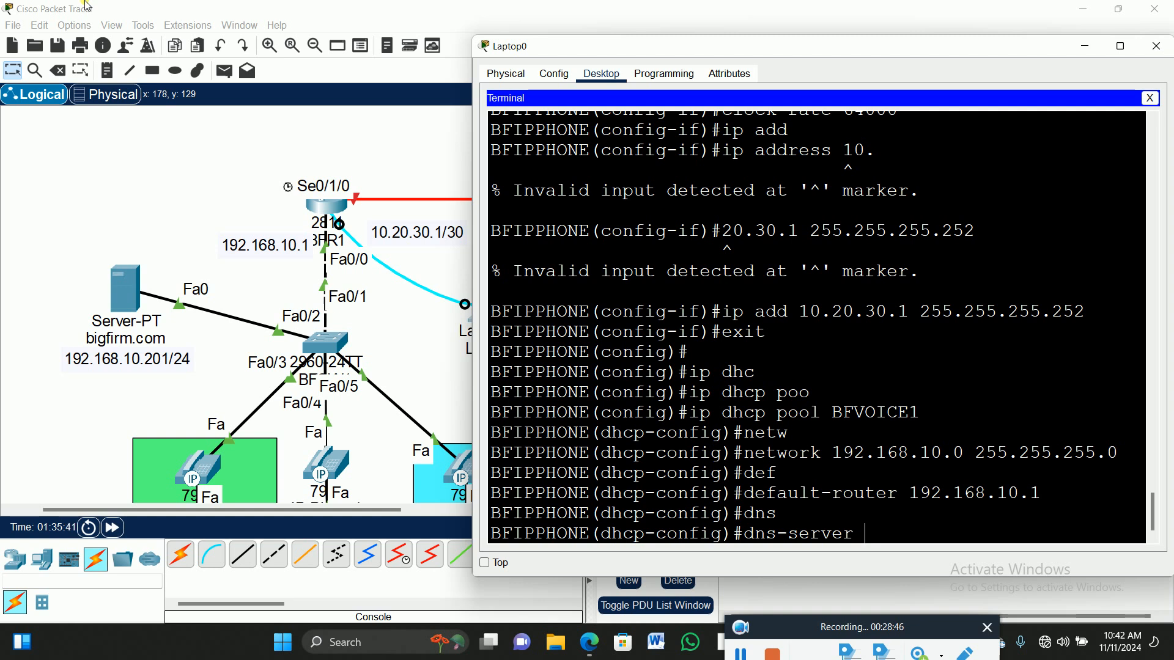
text(192.)
text(168.10.201)
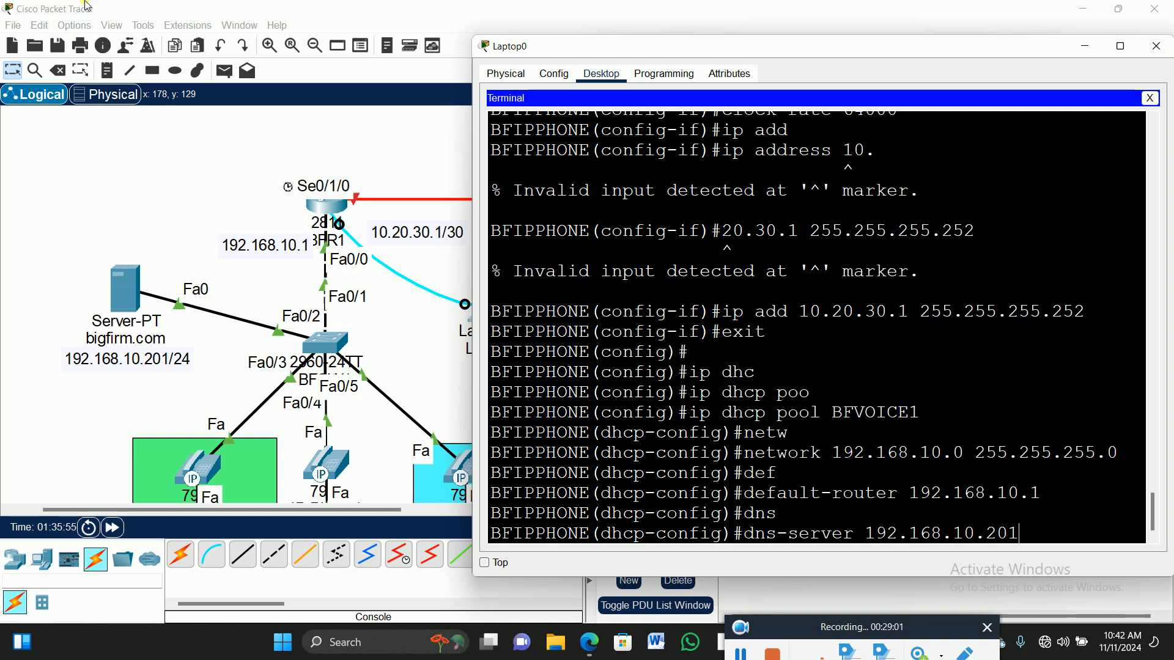
key(Return)
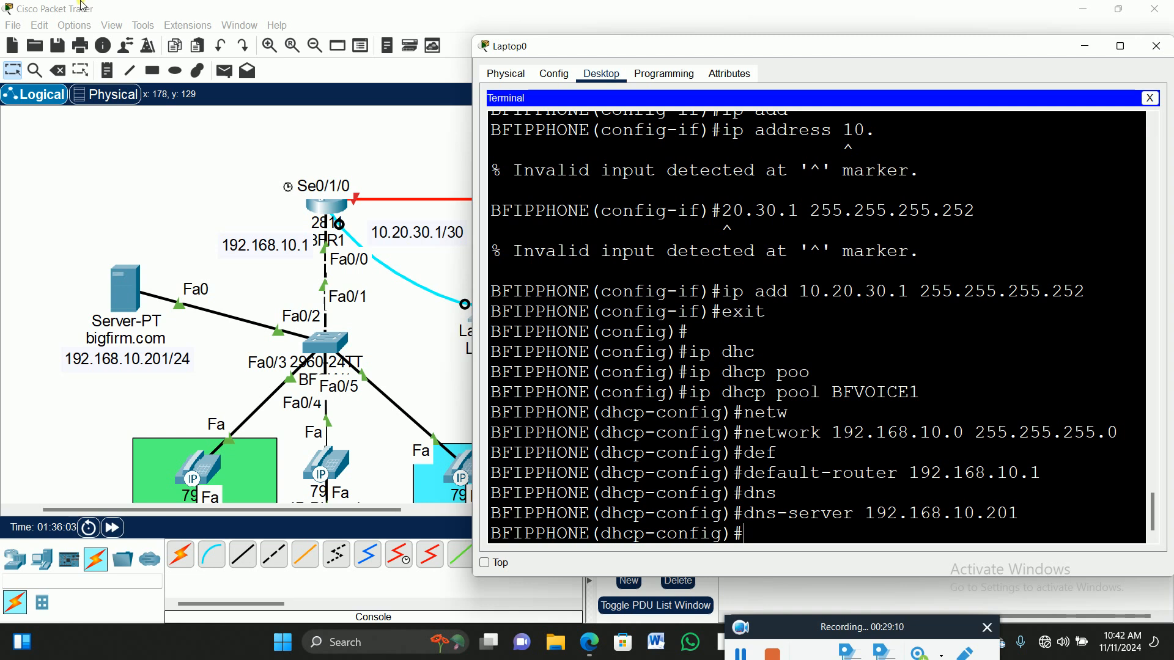
text(exit)
key(Return)
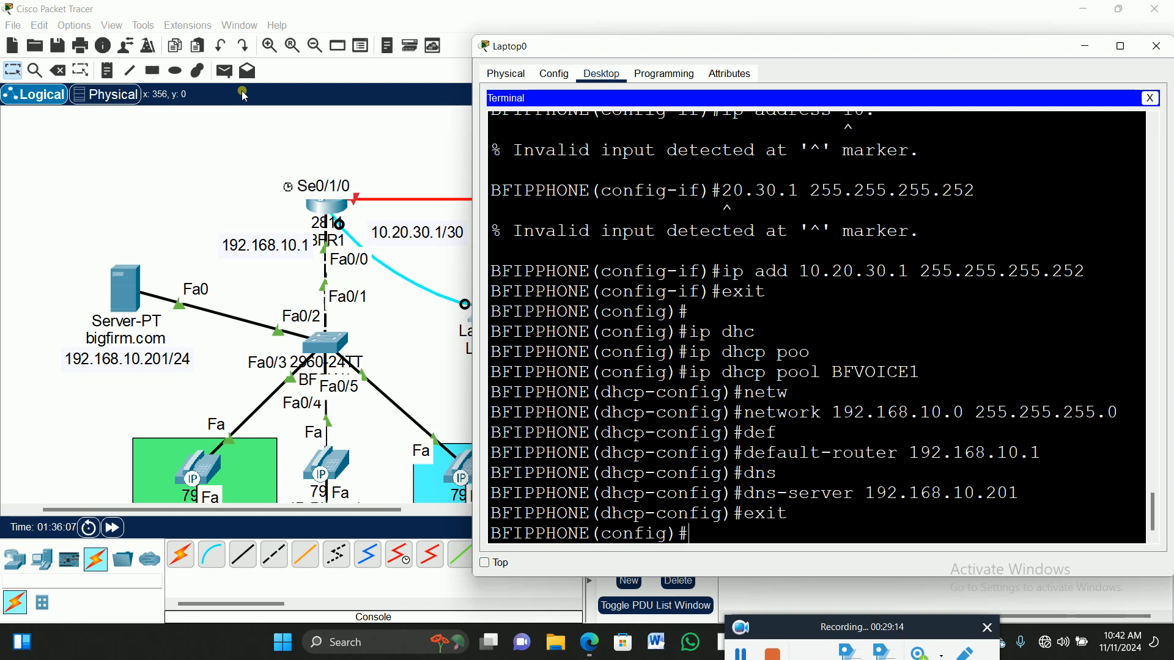
text(ex)
key(BackSpace)
key(BackSpace)
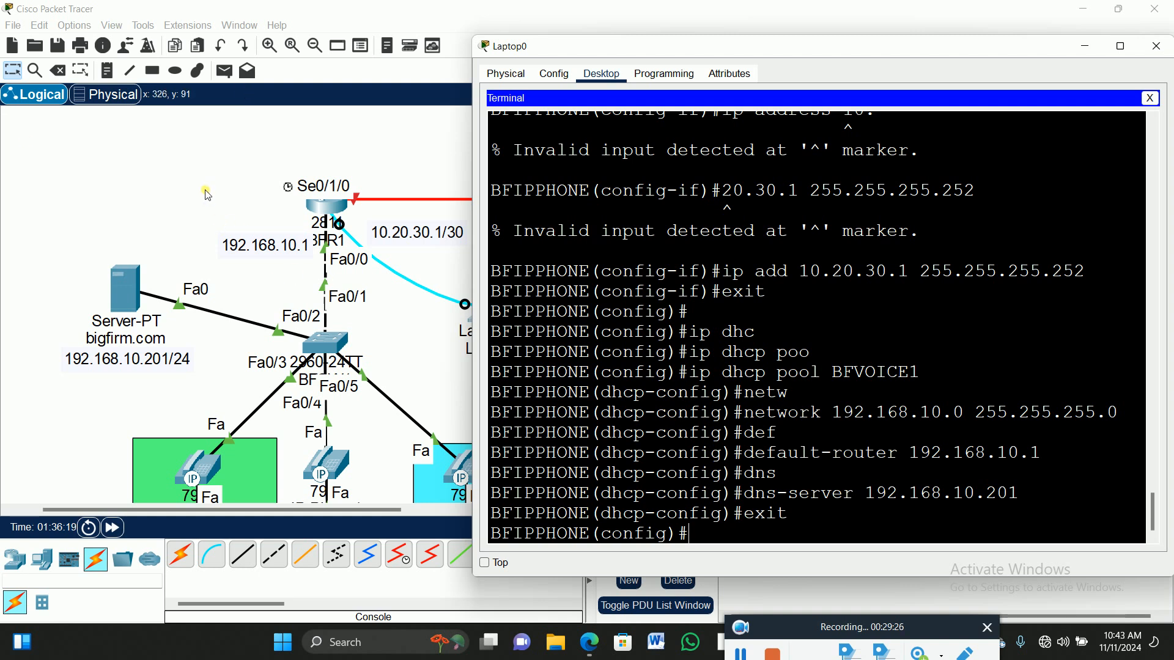
Switch KWAME-PC's IP Configuration to DHCP so it receives 192.168.10.2 with gateway 192.168.10.1.
click(157, 182)
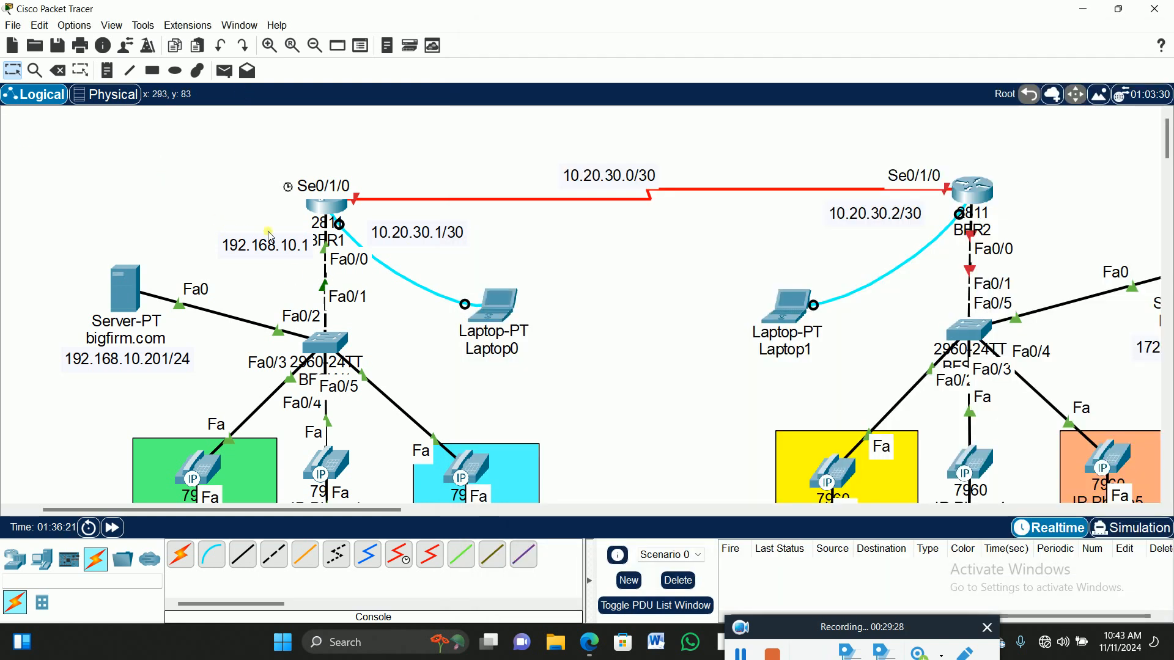
scroll(492, 298, down, 3)
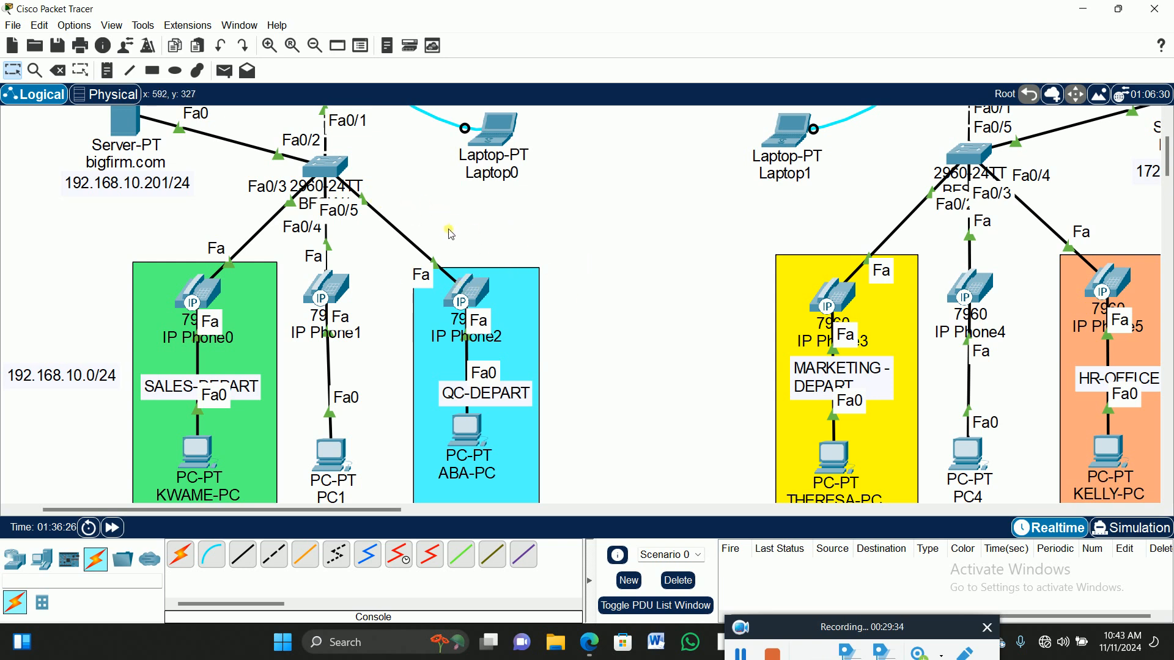
scroll(451, 302, down, 2)
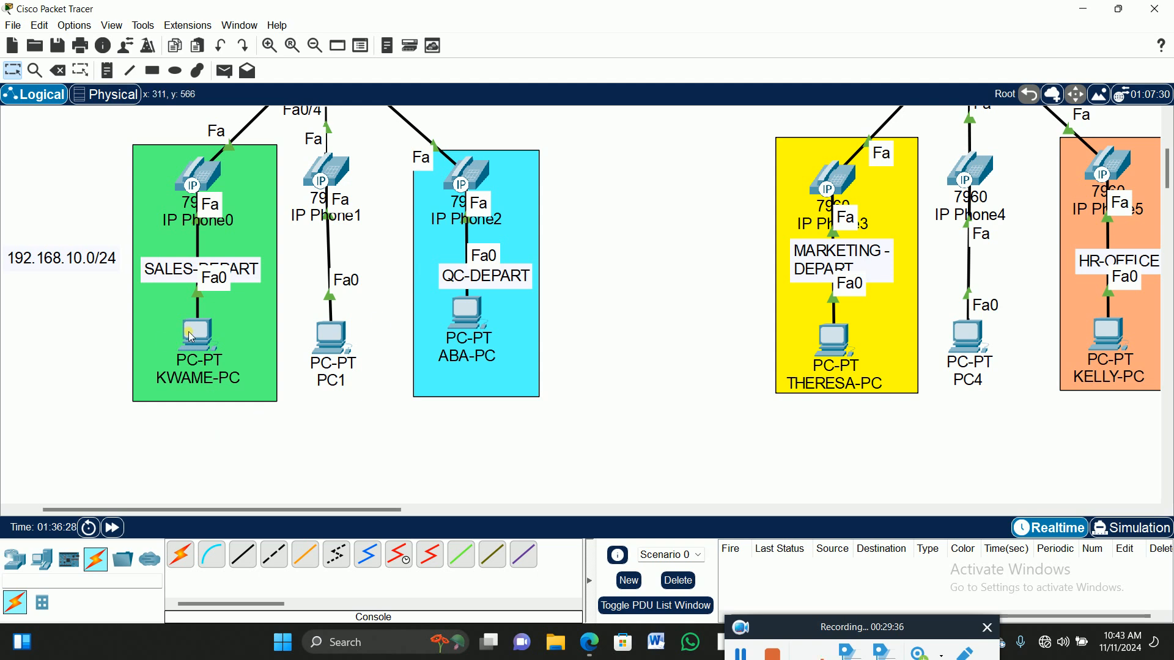
click(202, 338)
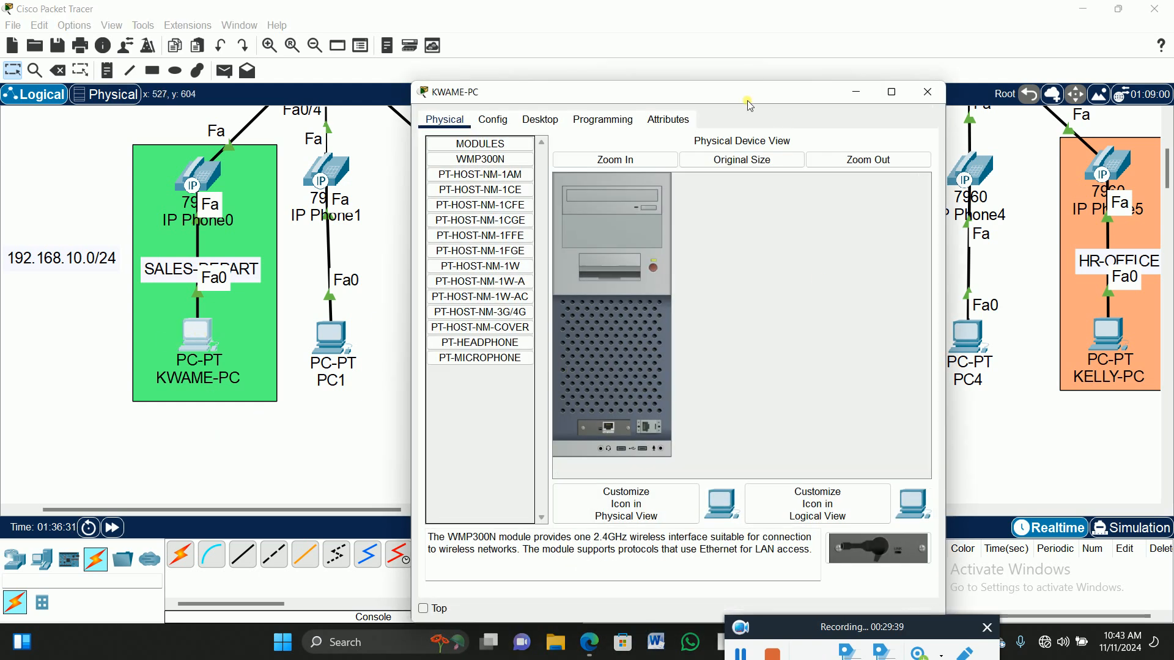
click(541, 119)
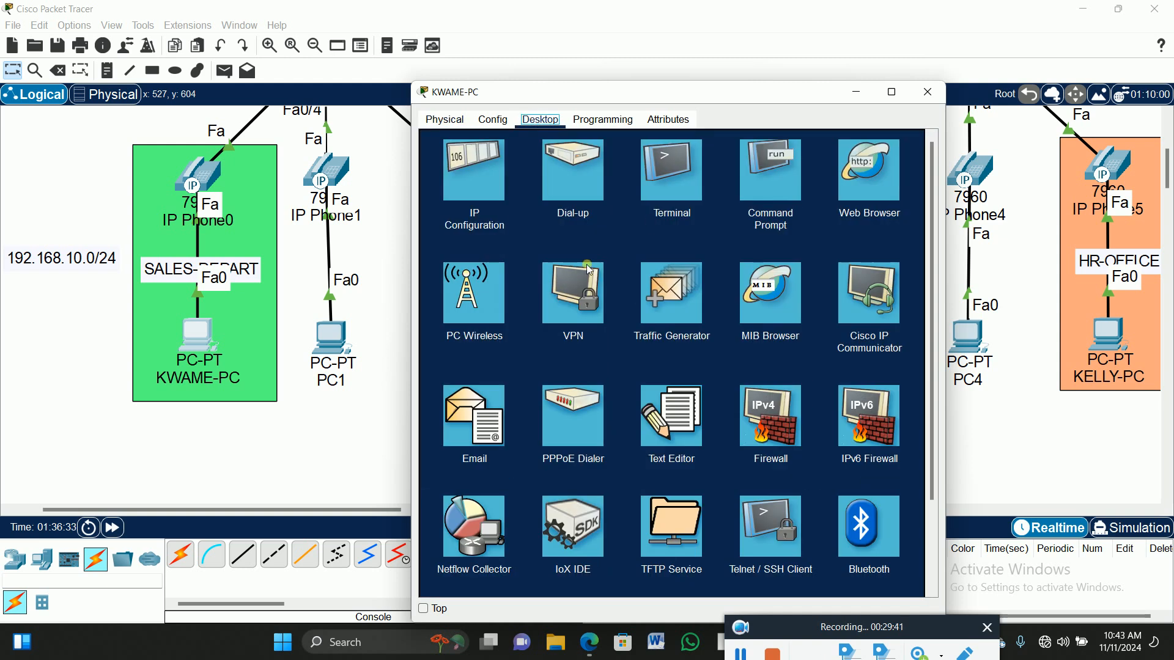
click(474, 169)
click(438, 198)
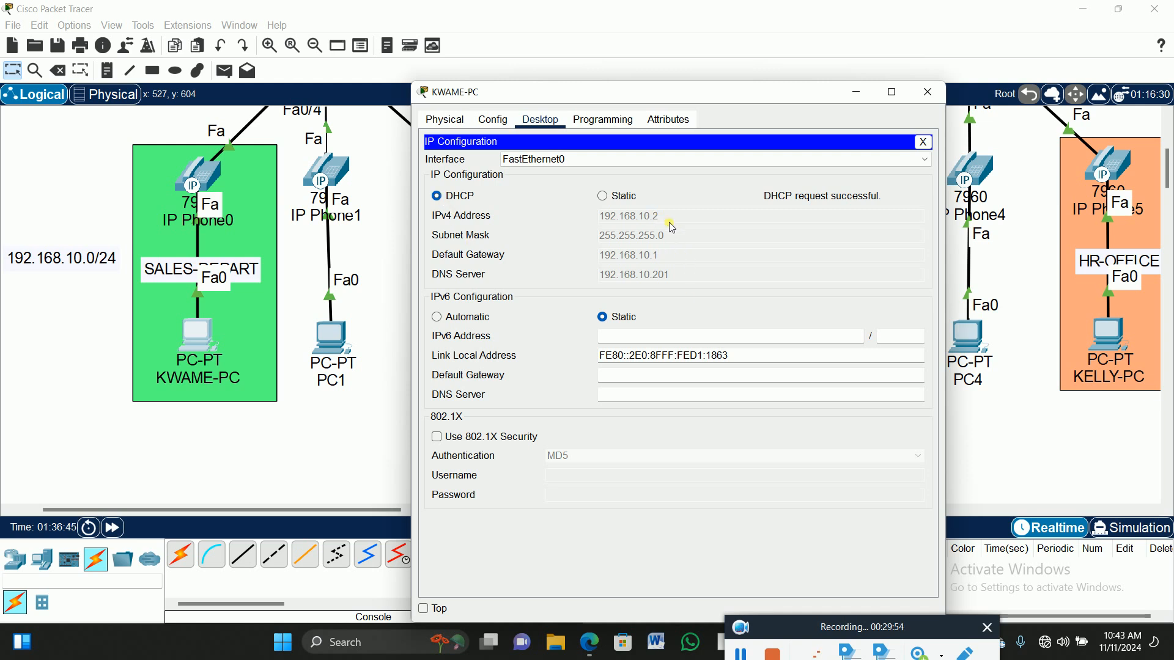
click(932, 92)
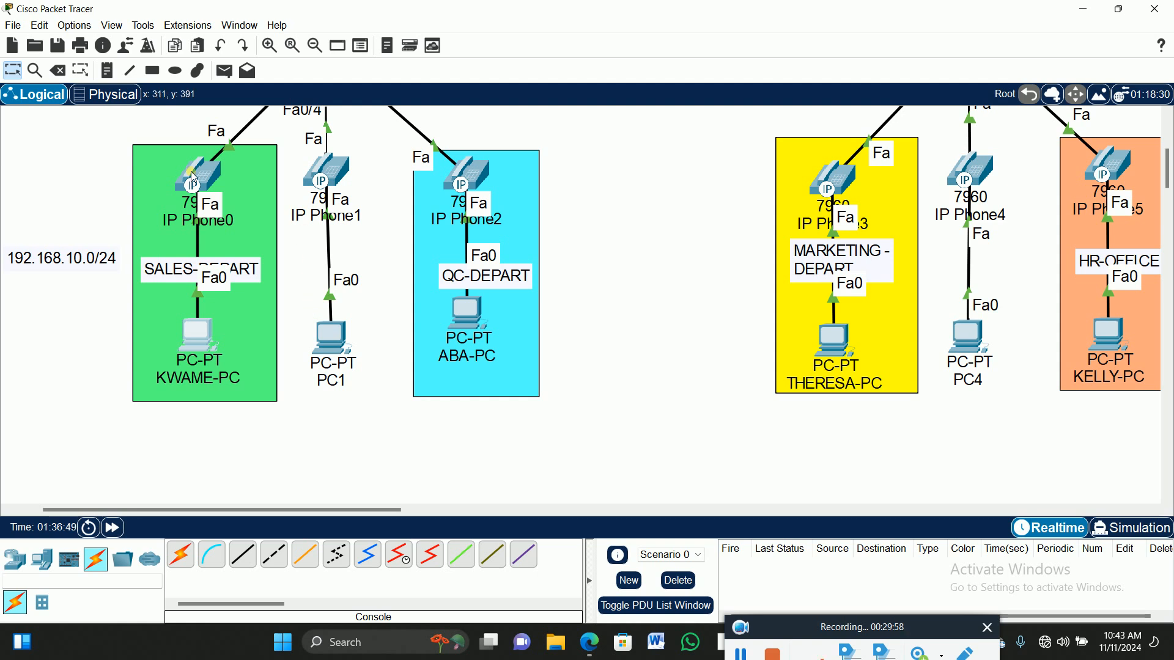
mouse_move(194, 177)
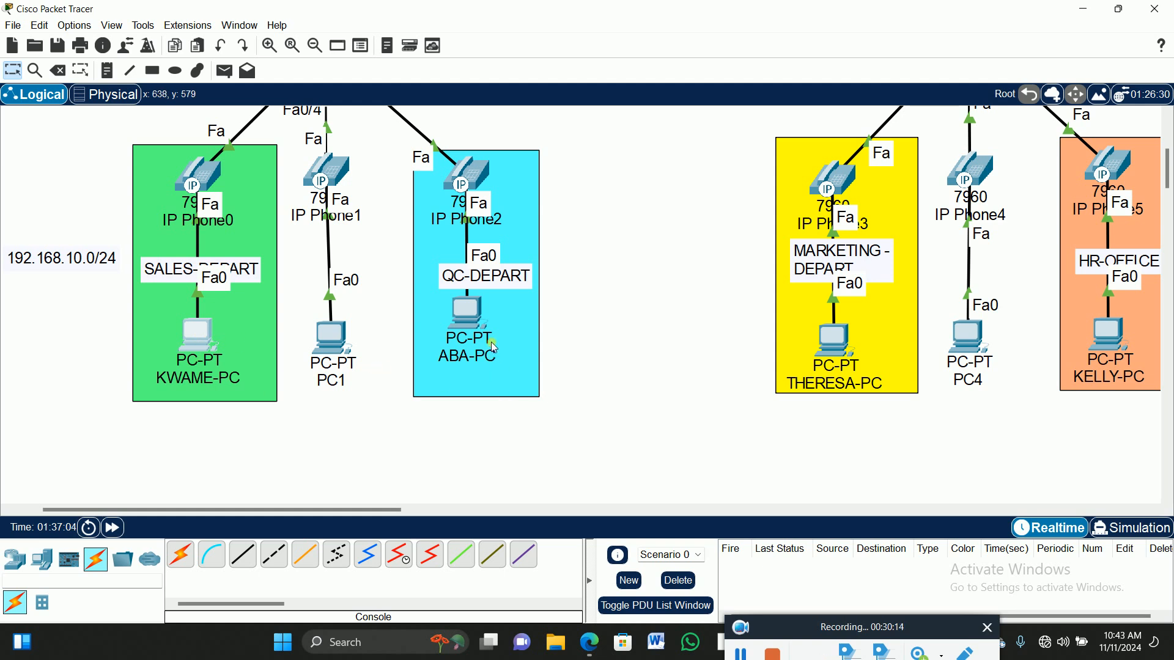
Switch PC1's IP Configuration to DHCP, obtaining 192.168.10.3.
scroll(644, 262, up, 2)
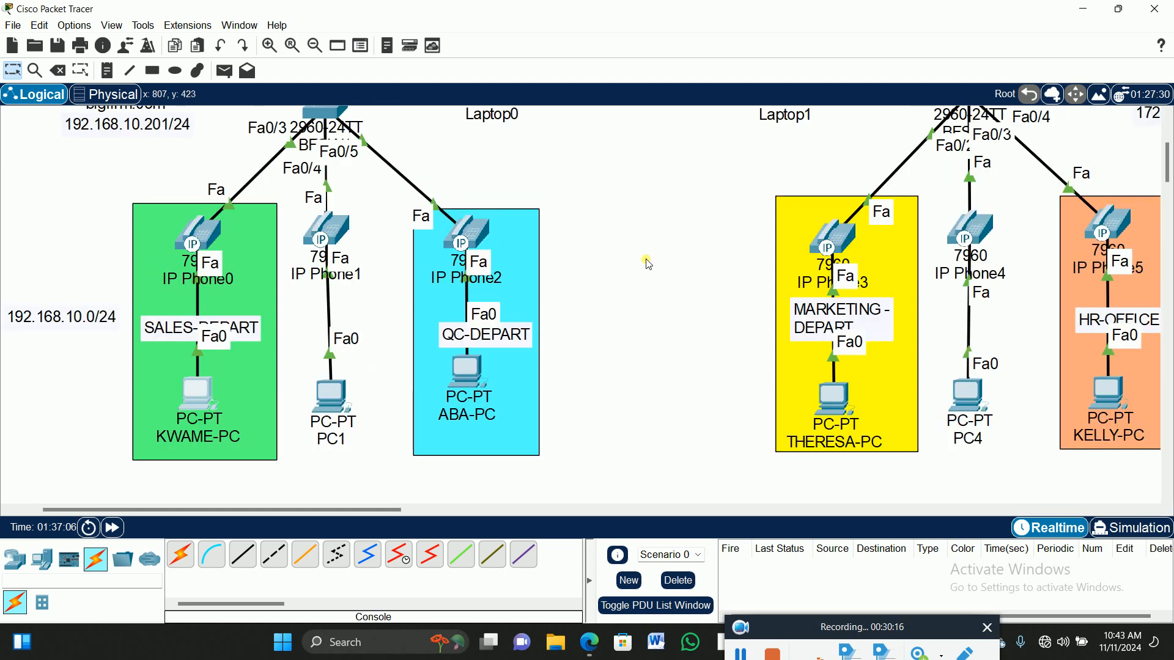
scroll(639, 265, down, 2)
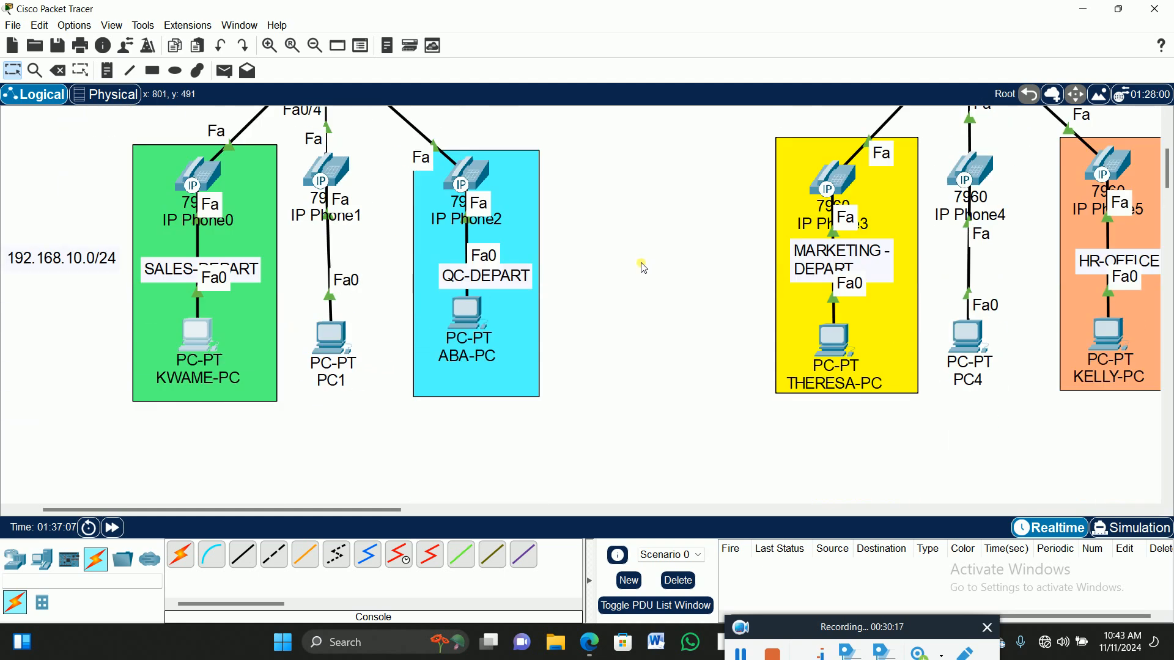
click(324, 336)
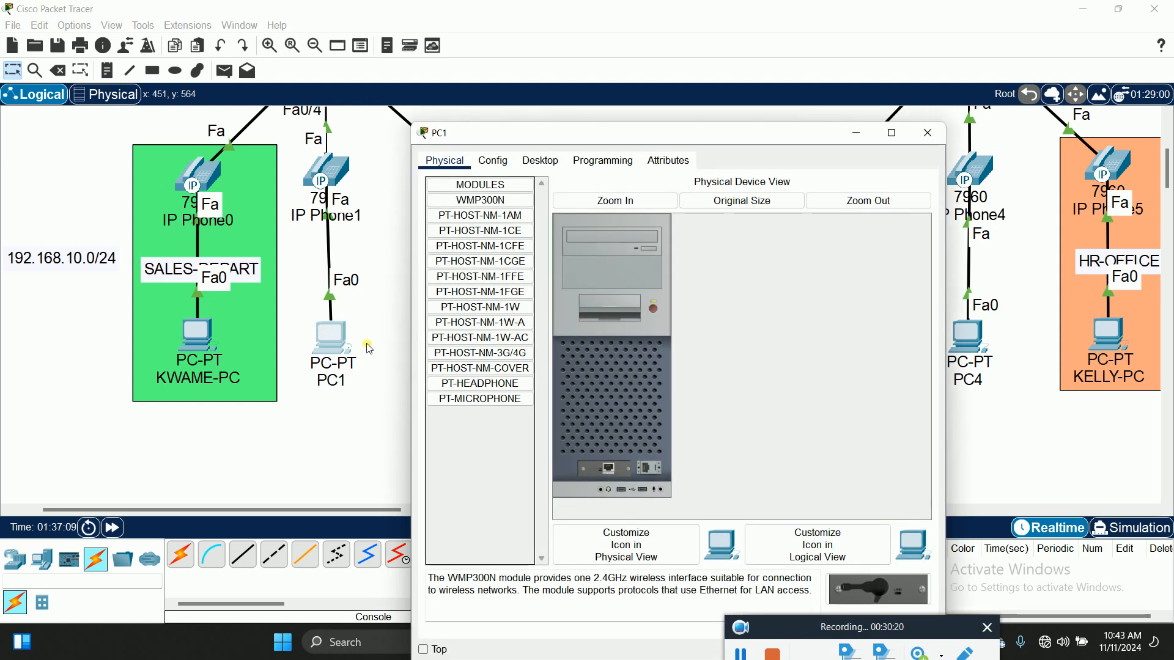
click(541, 160)
click(466, 201)
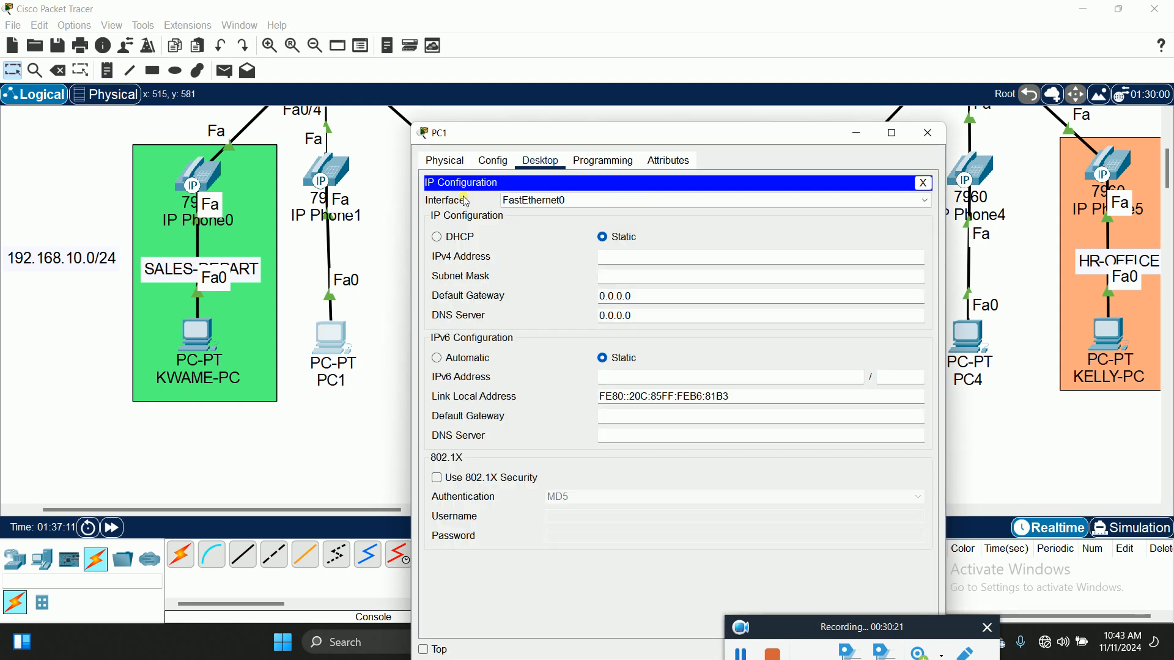
click(437, 237)
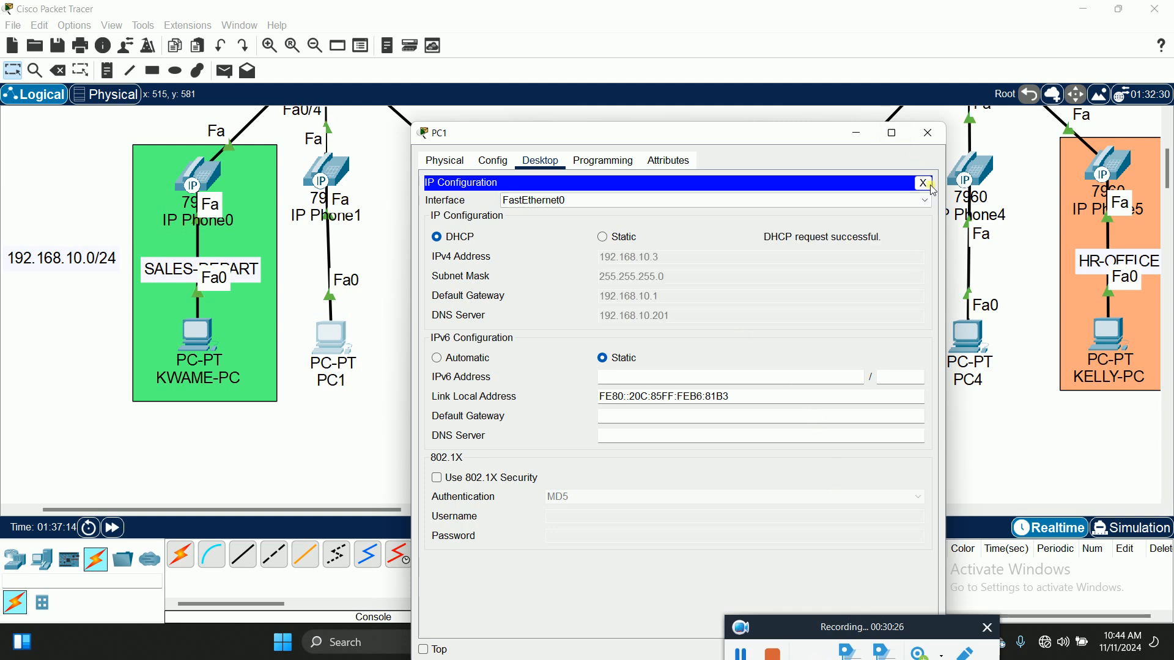
click(928, 132)
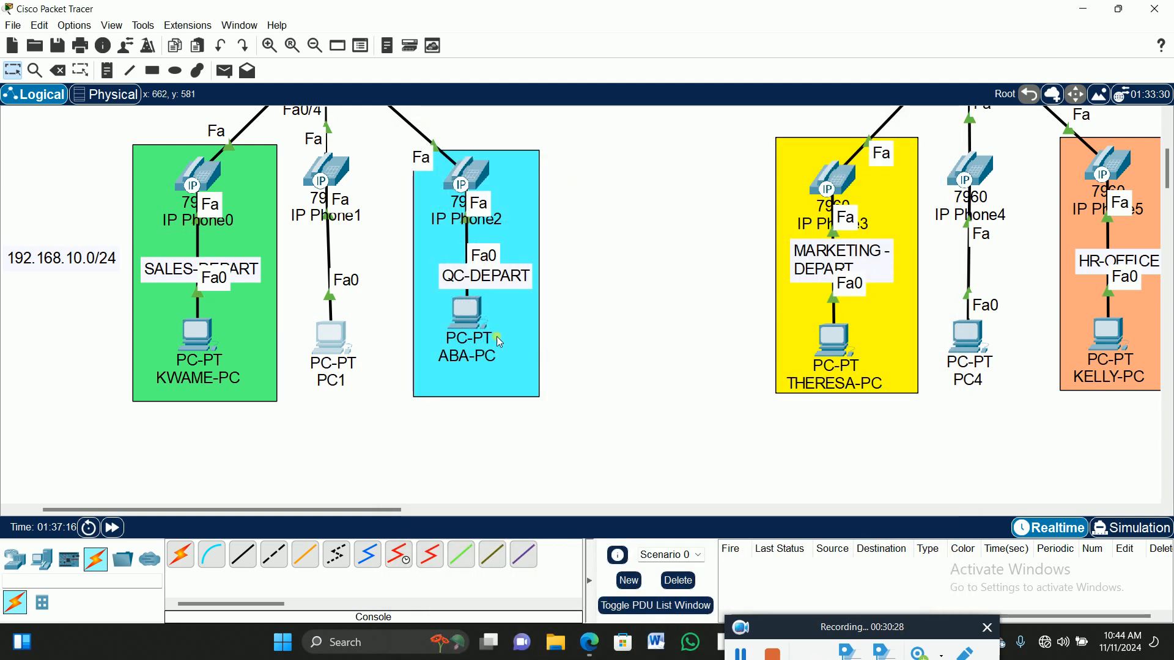
Switch the QC-area PC's IP Configuration to DHCP, obtaining 192.168.10.4.
click(470, 320)
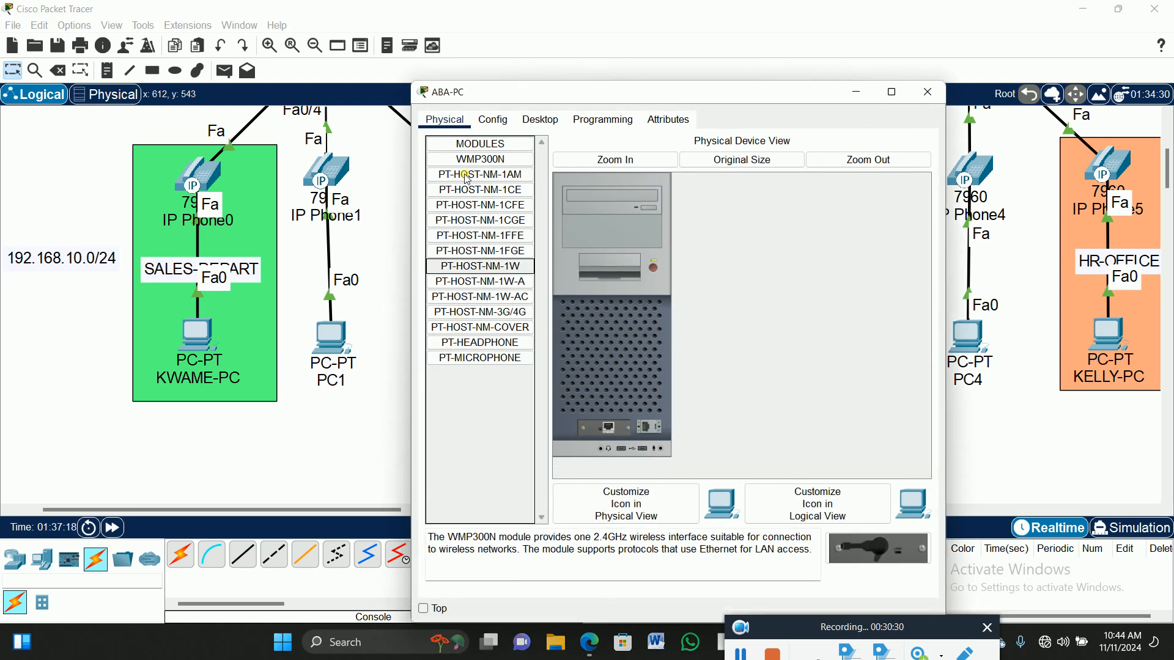
drag(614, 86, 793, 63)
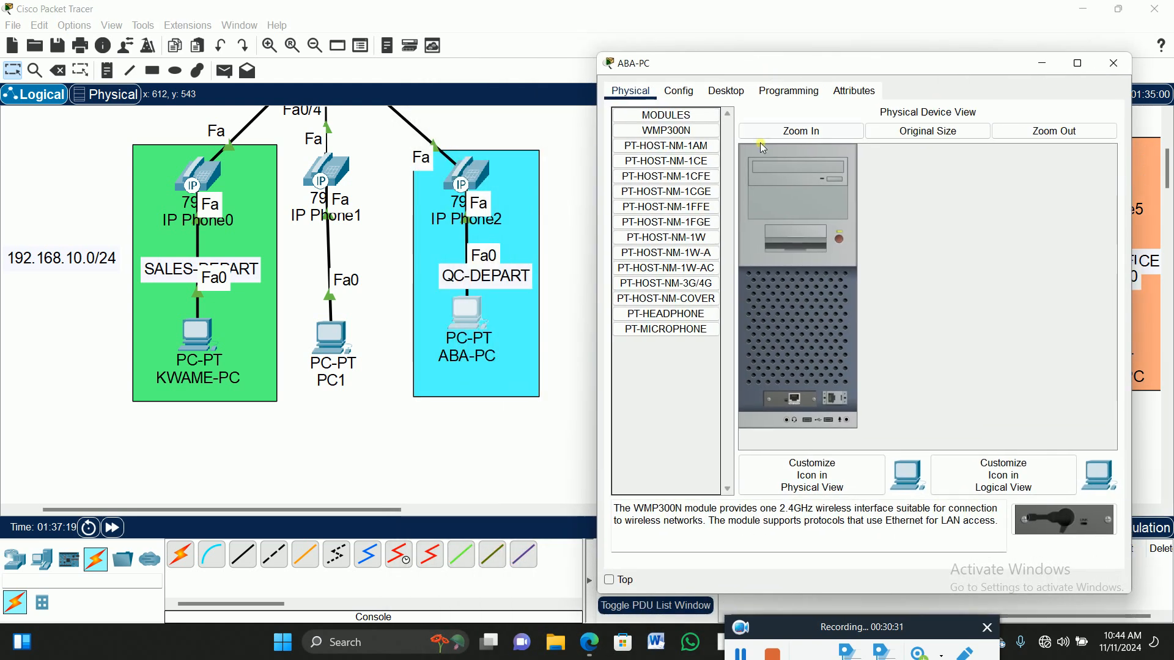
click(726, 90)
click(669, 144)
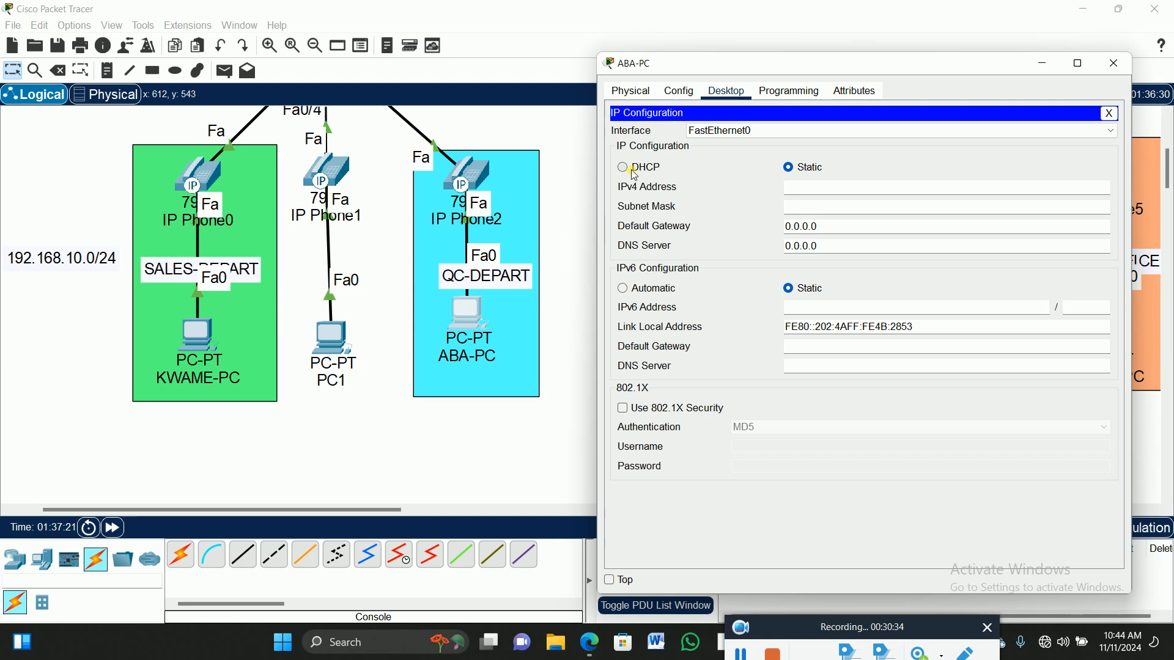
click(623, 167)
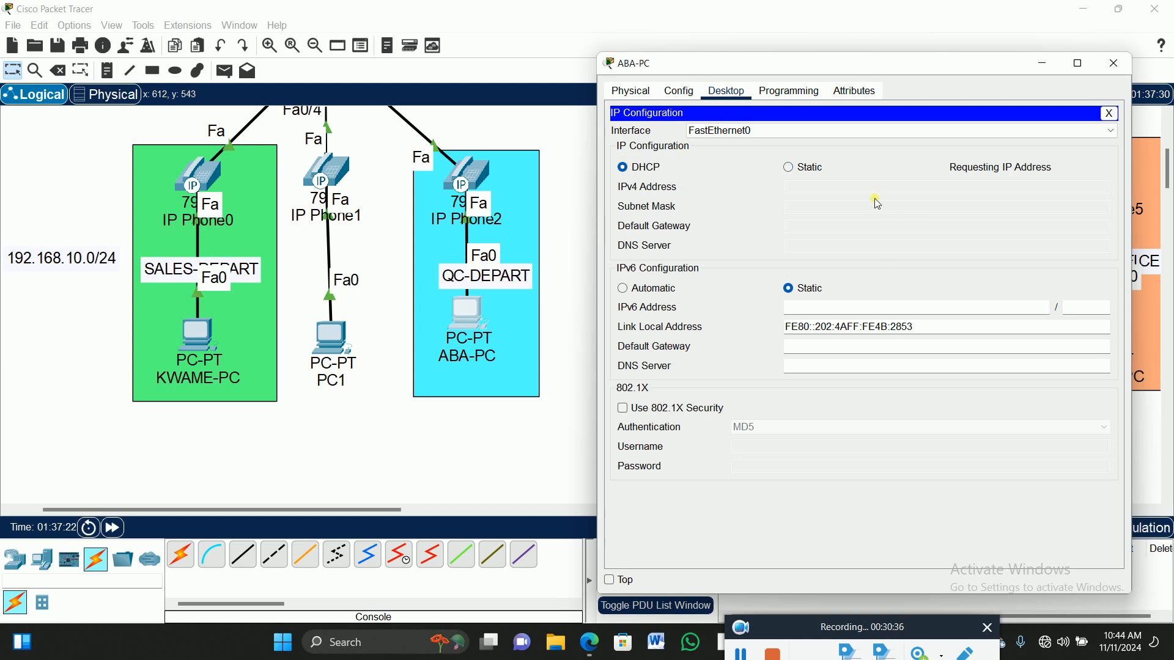
click(1109, 113)
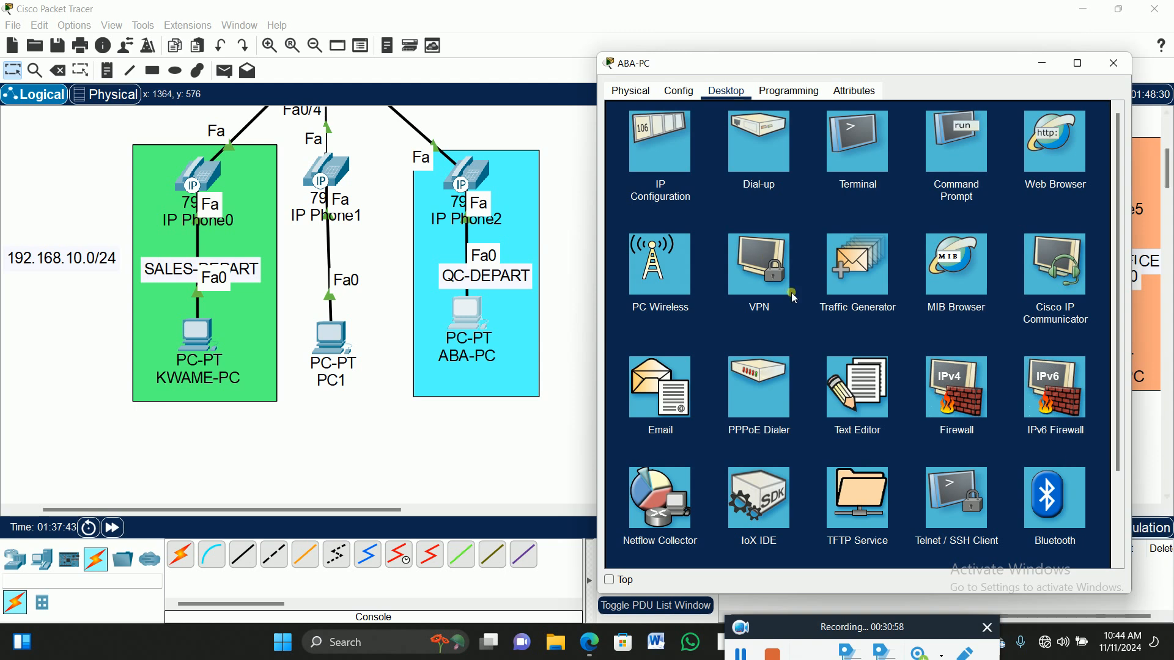
click(1117, 64)
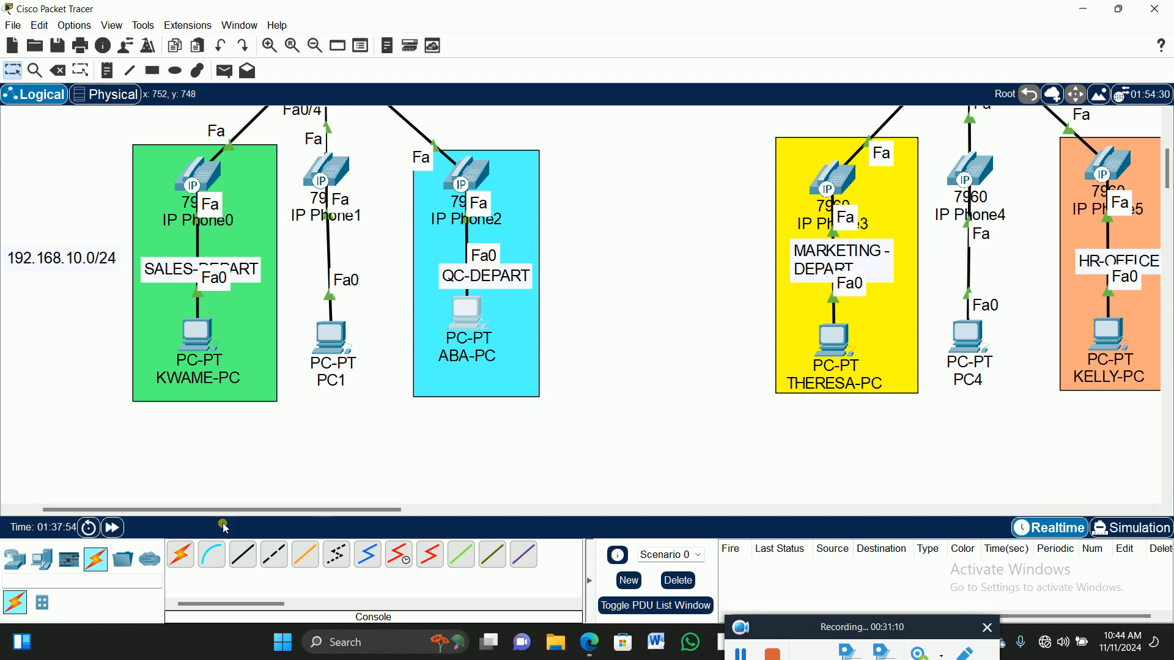
Open the klm.com server's IP Configuration on its Desktop.
drag(260, 512, 393, 514)
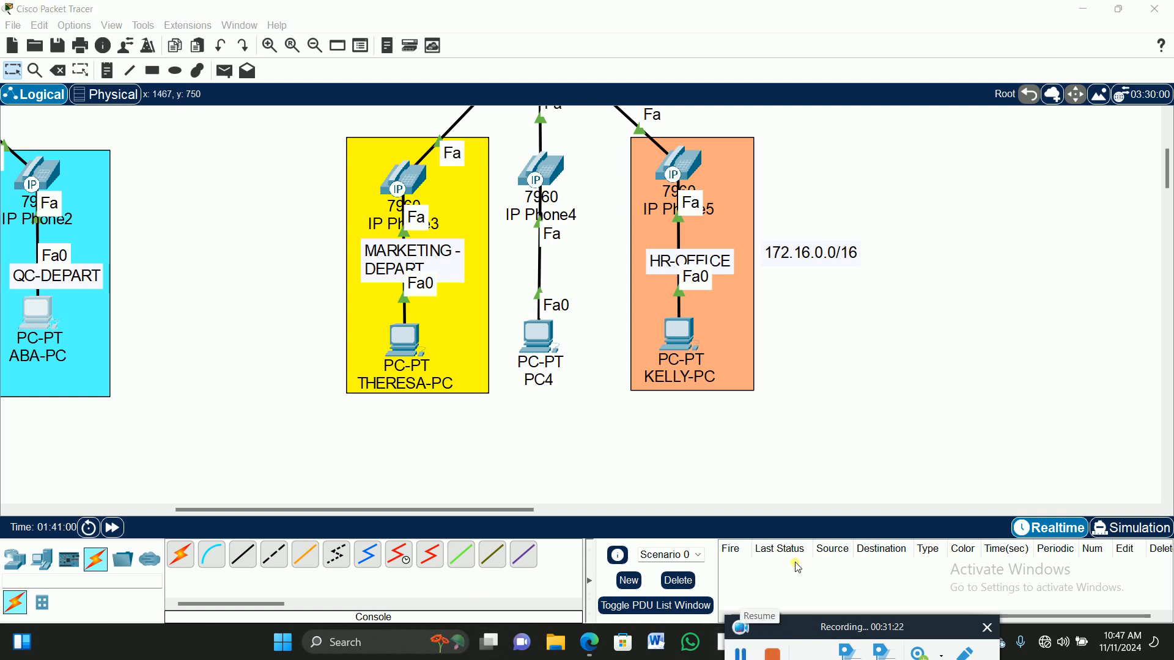
scroll(946, 265, up, 3)
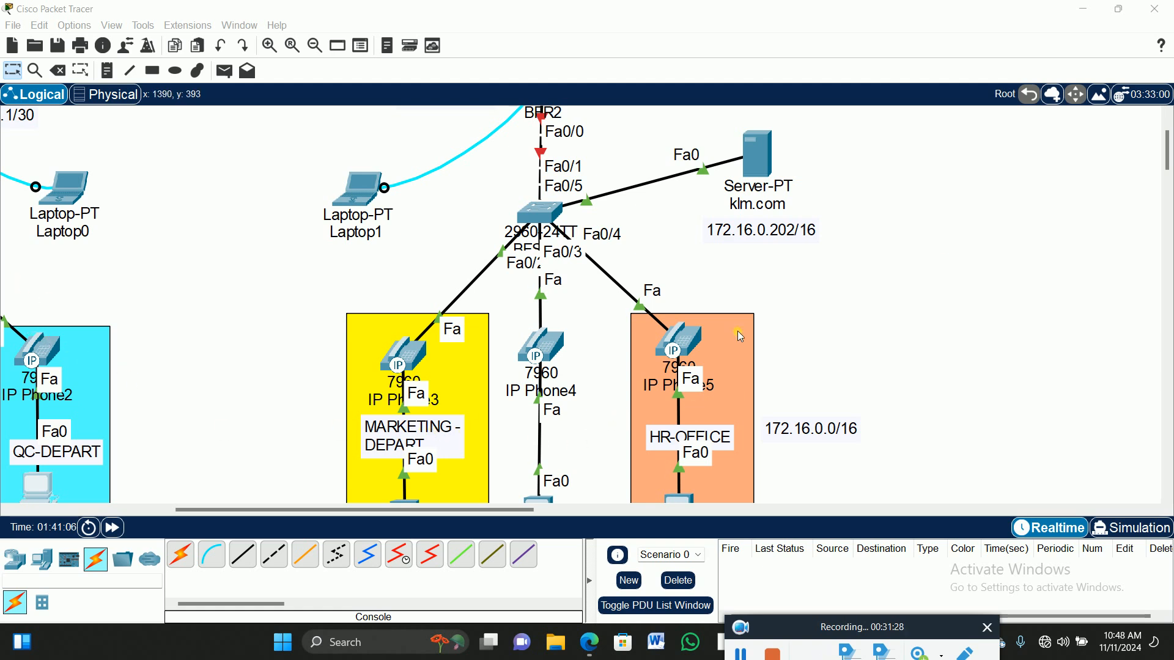
click(760, 149)
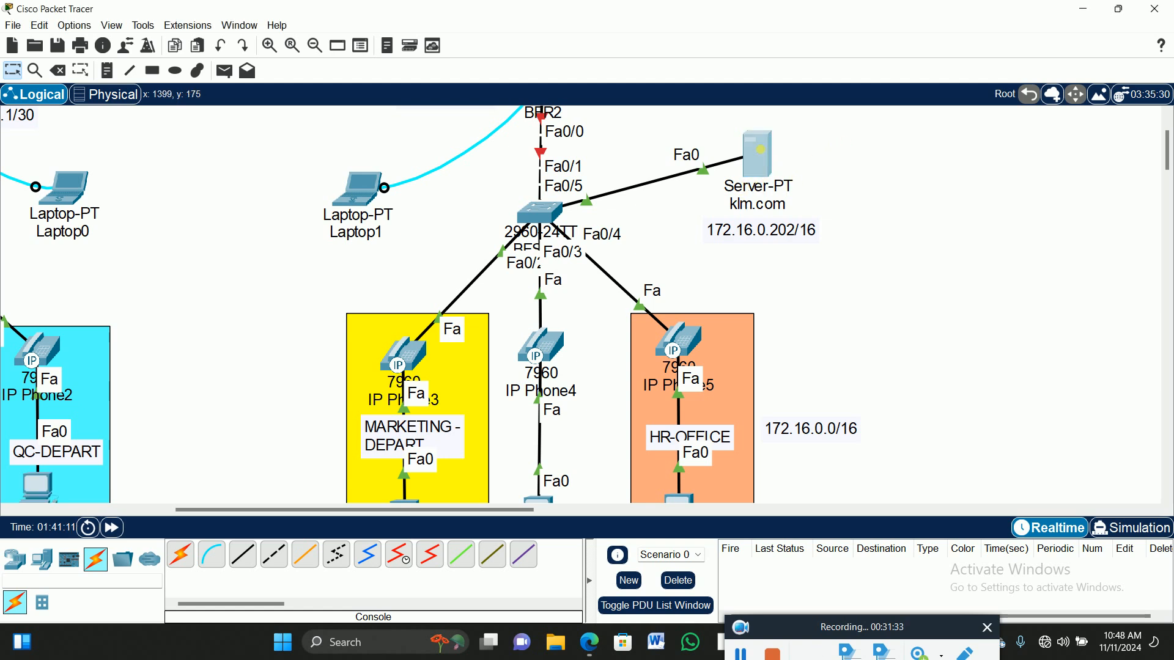
click(763, 154)
drag(724, 86, 333, 40)
click(199, 69)
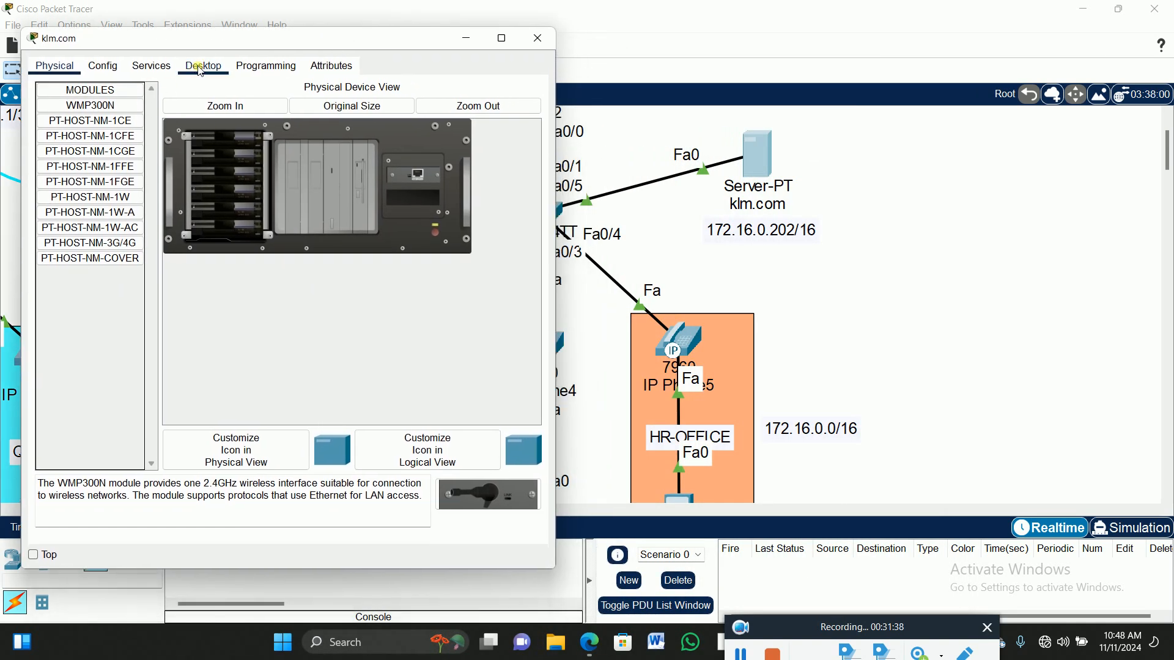
click(89, 120)
Enter static IP 172.16.0.202, mask 255.255.0.0, gateway 172.16.0.1 and DNS 172.16.0.202.
click(225, 149)
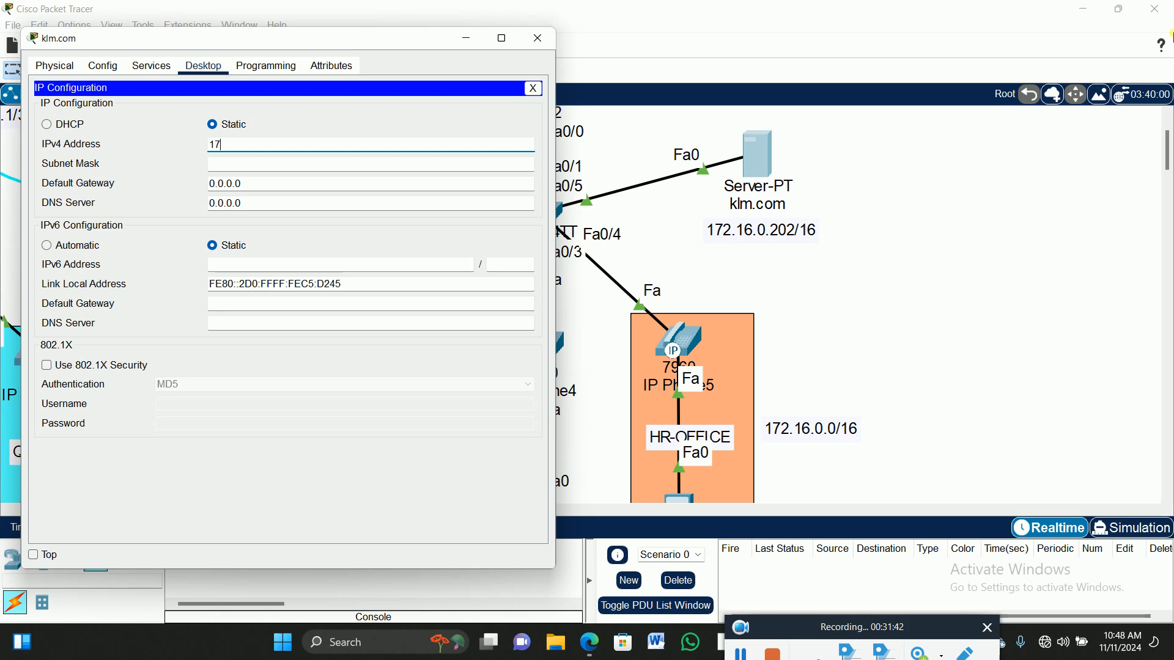
text(172.16.0.)
key(BackSpace)
text(202)
key(Tab)
key(Tab)
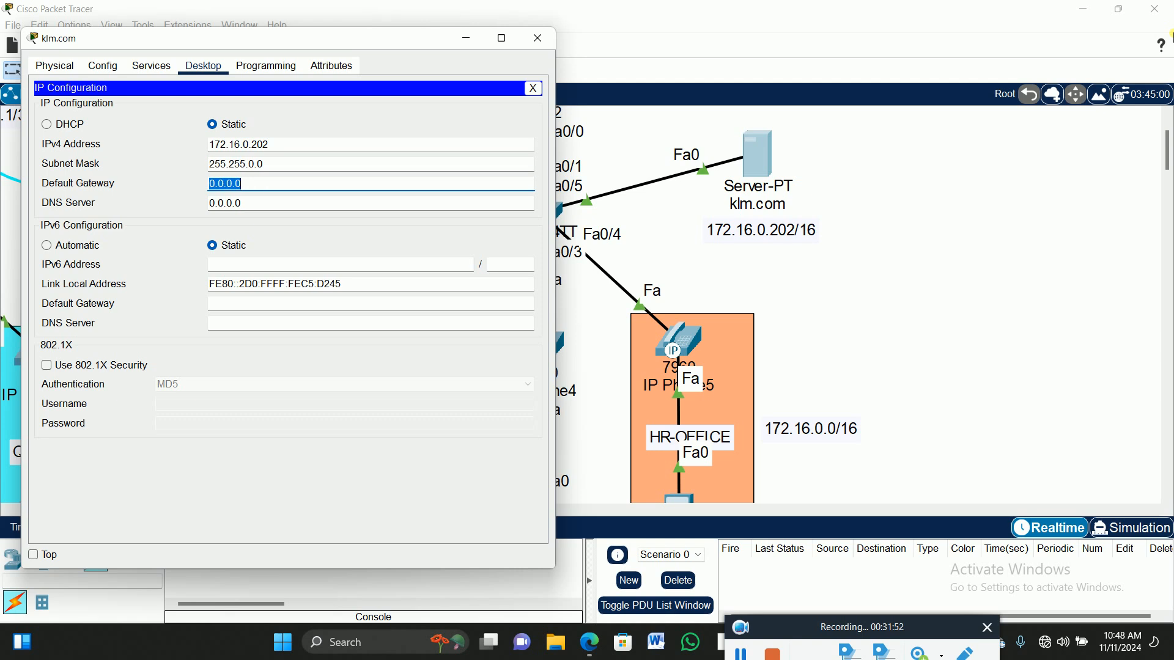
text(172.16.0.1)
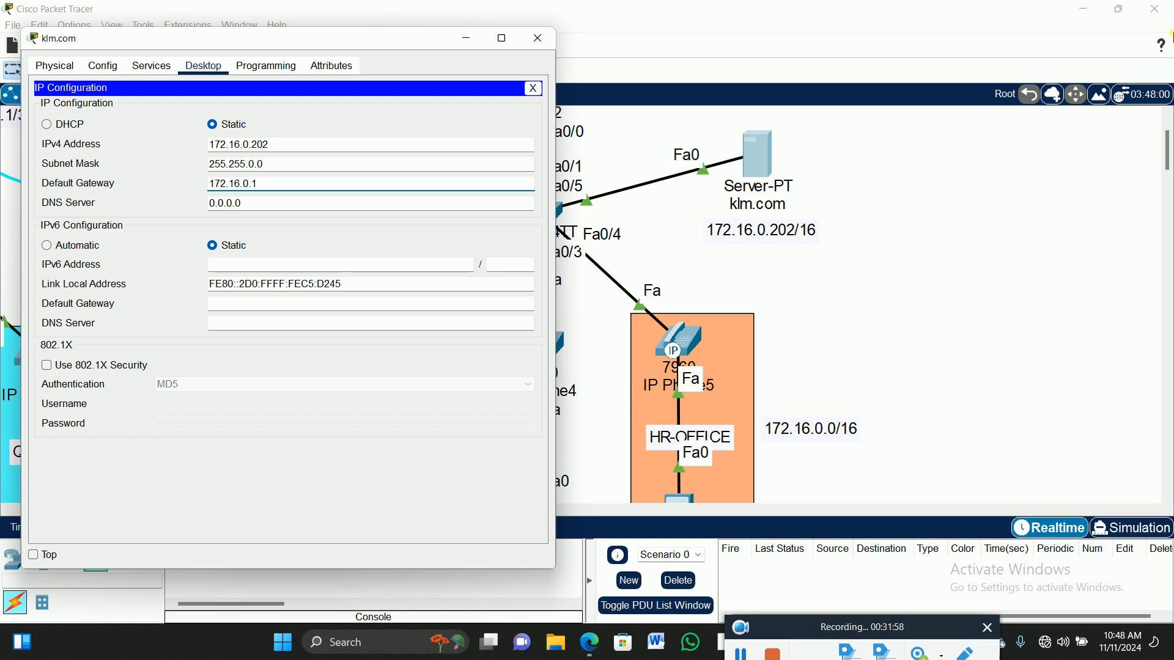
key(Tab)
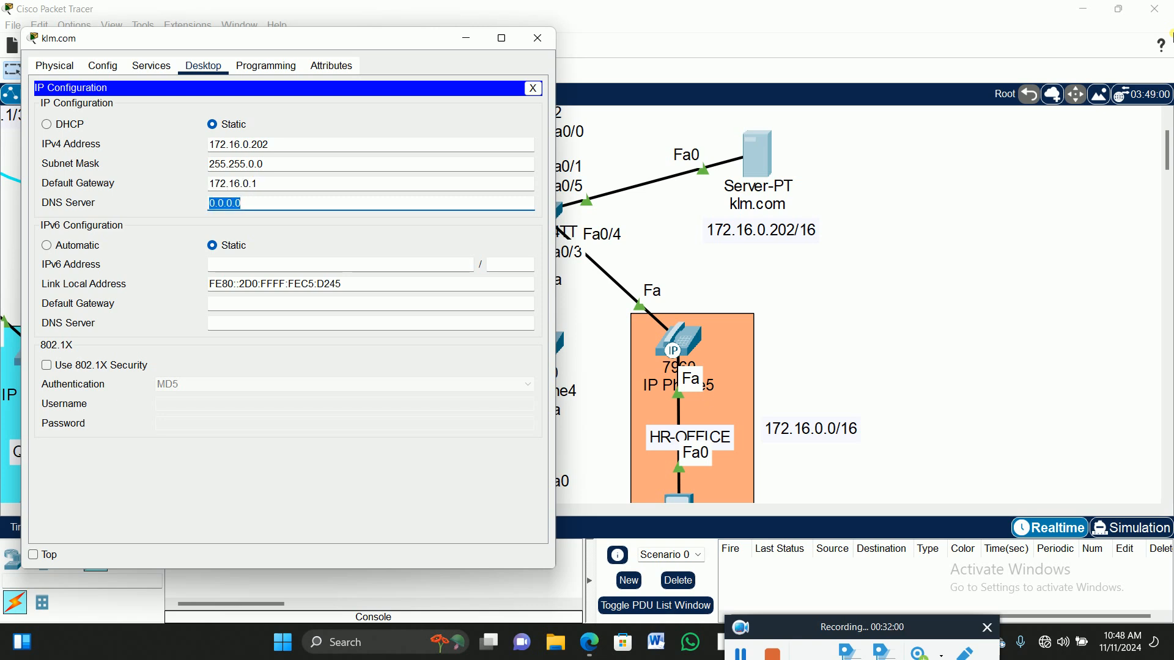
text(172)
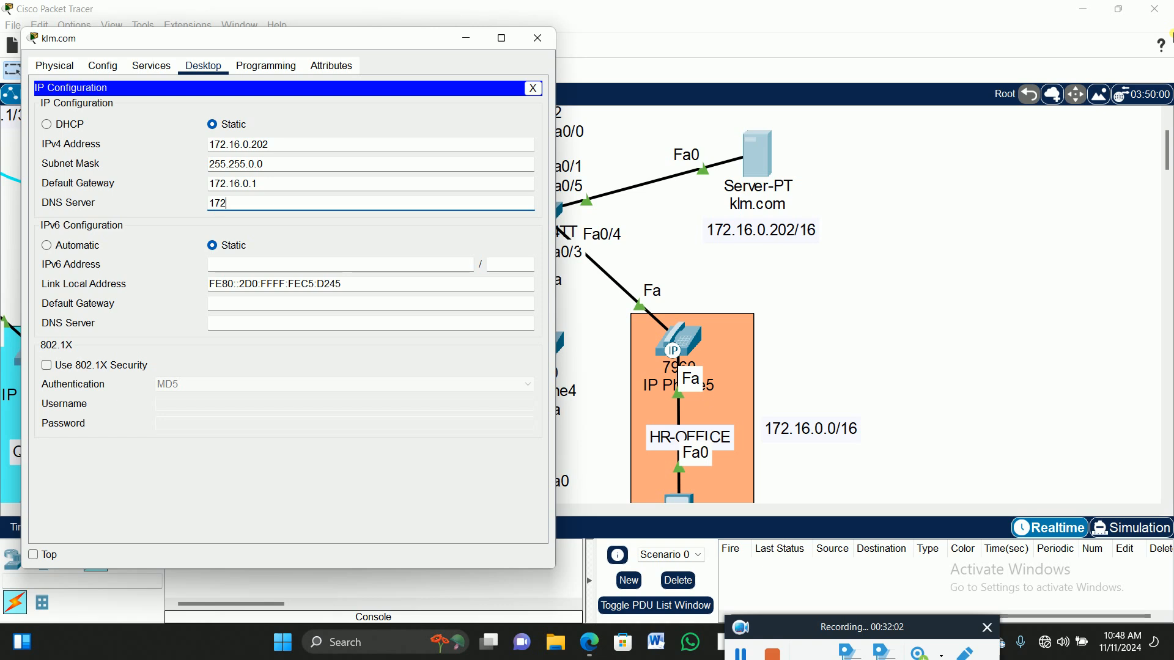
text(.16.0.202)
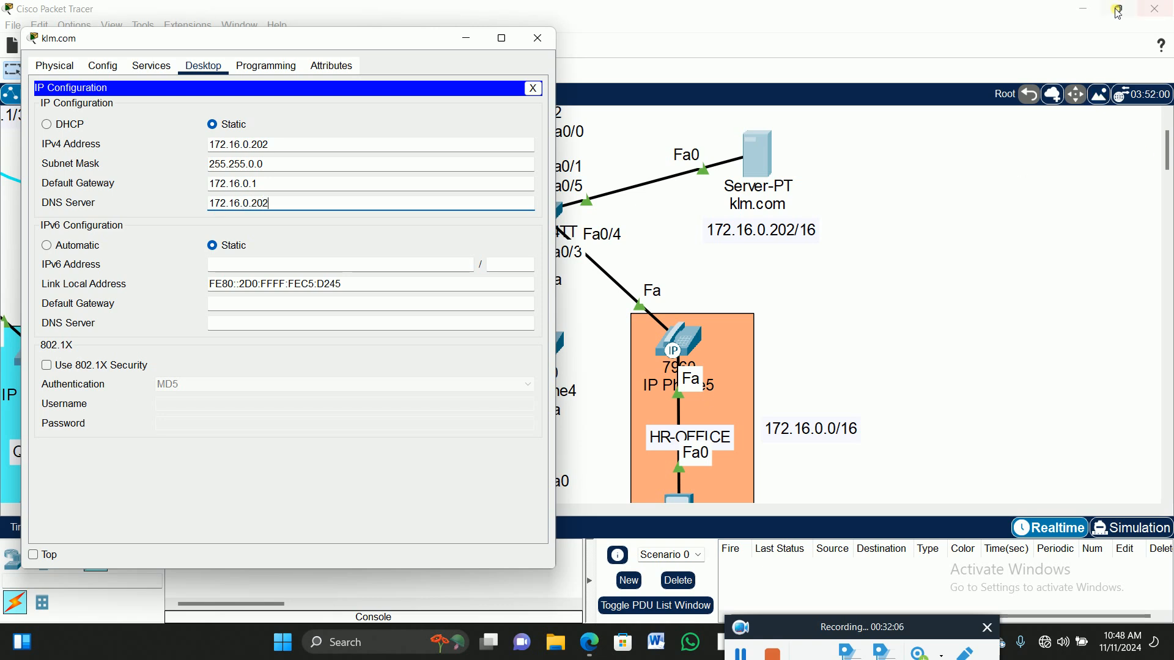
click(534, 89)
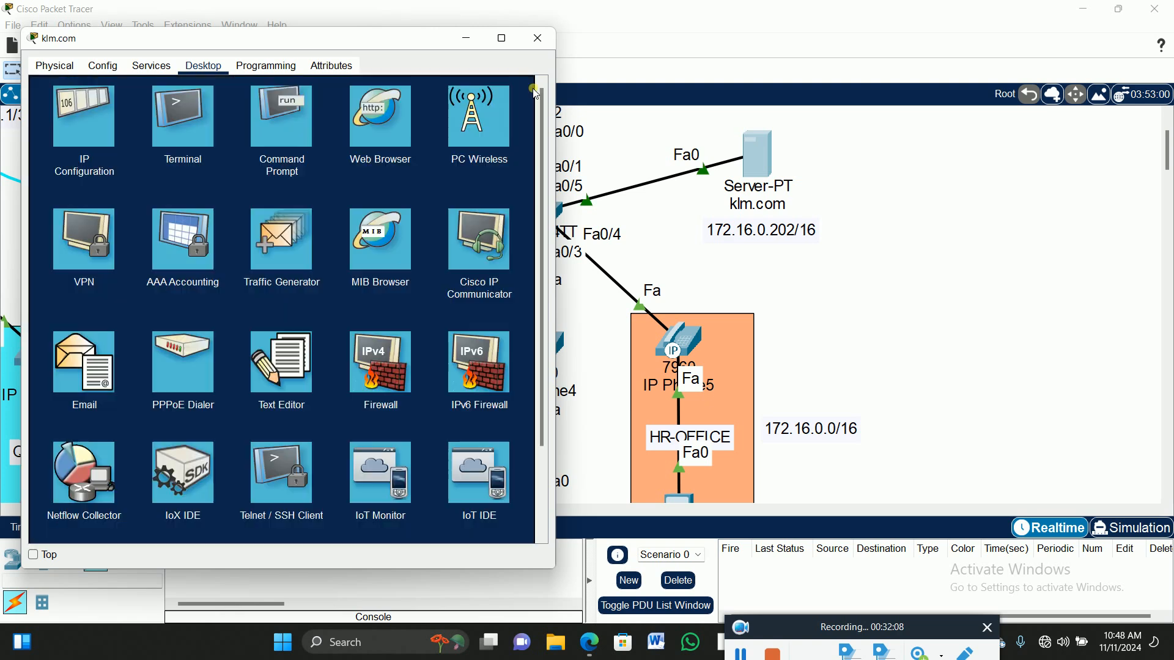
click(538, 38)
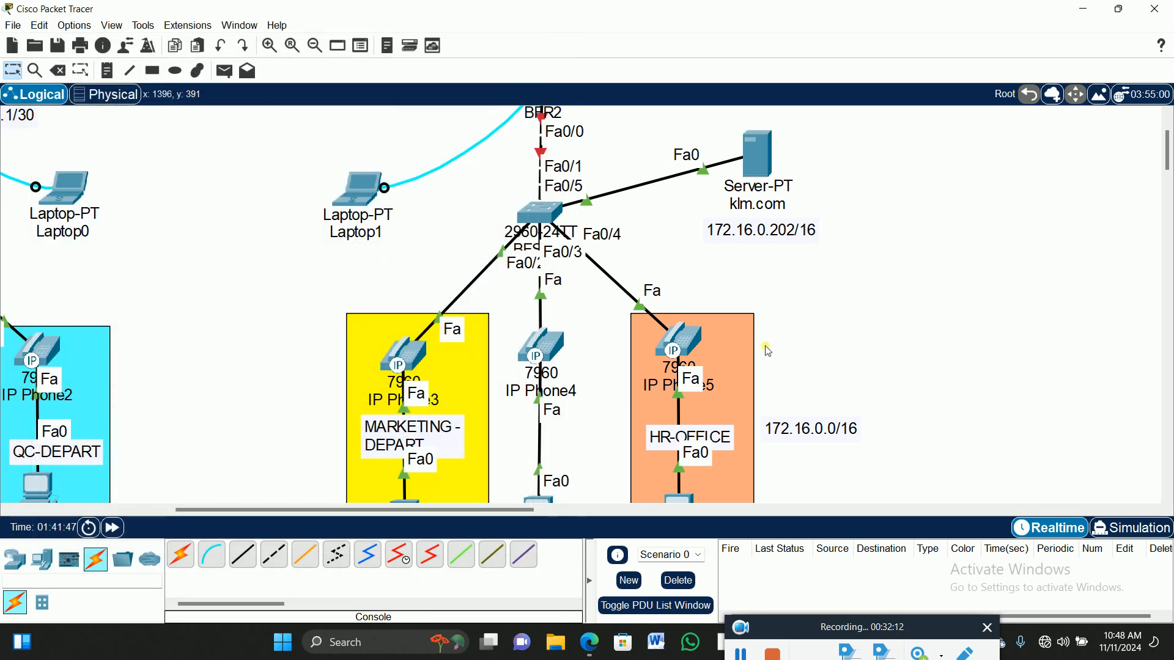
Connect Laptop1's Terminal to the router console using the default settings.
scroll(884, 325, up, 2)
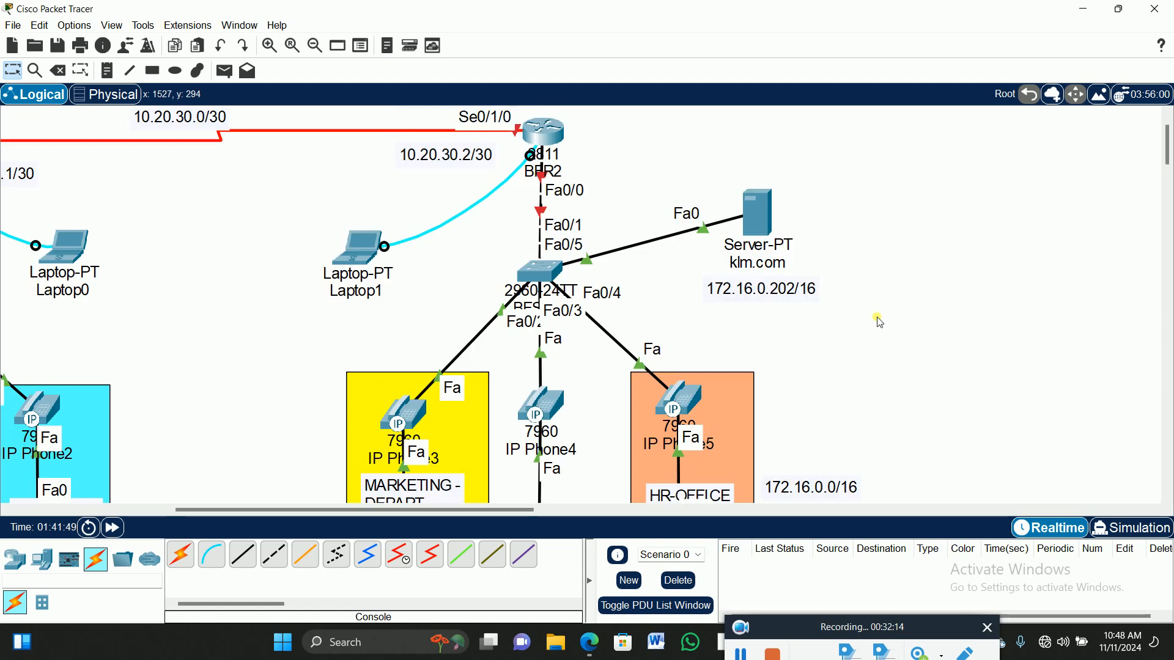
drag(334, 509, 416, 513)
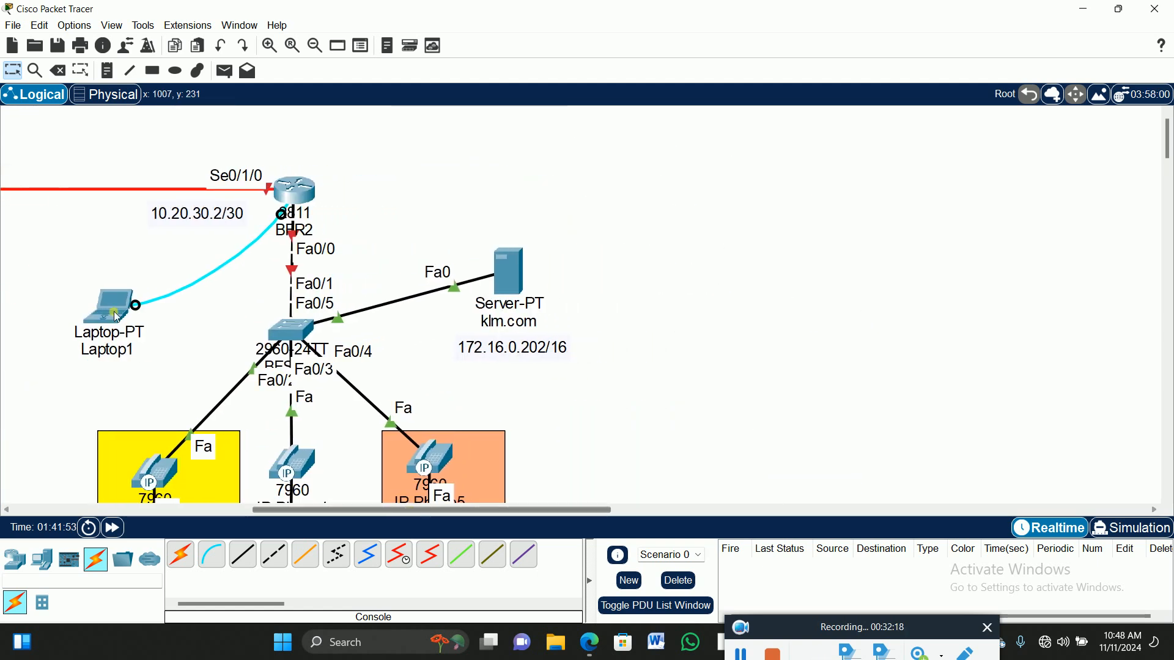
click(104, 308)
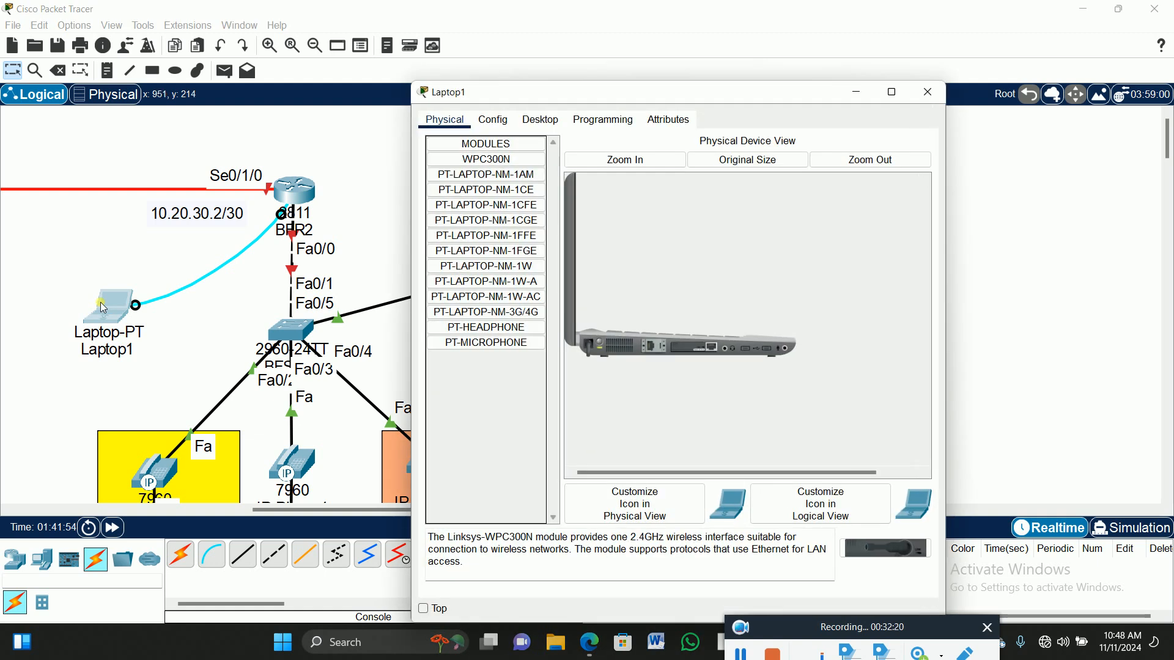
click(541, 119)
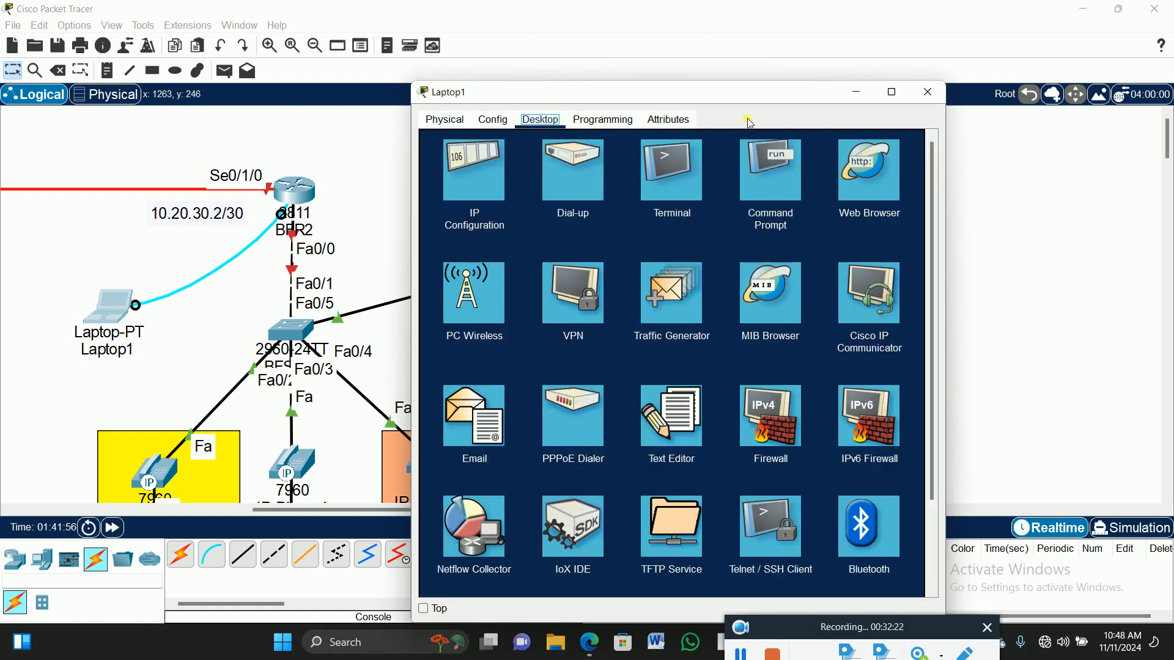
drag(752, 93, 875, 58)
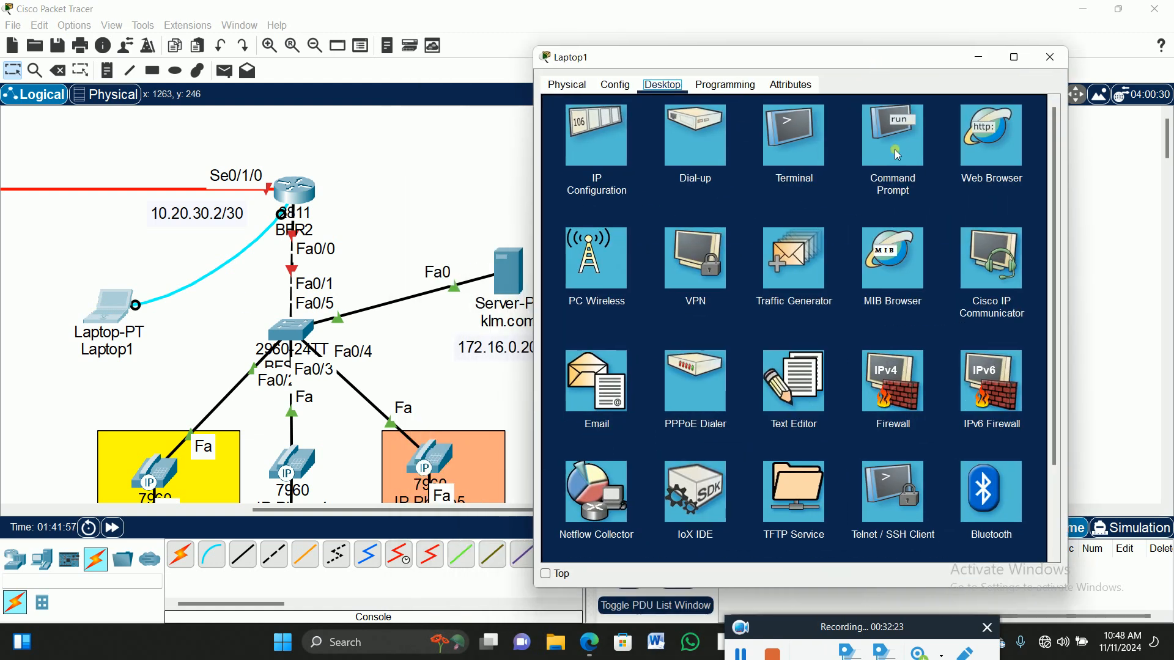
click(790, 125)
click(1019, 244)
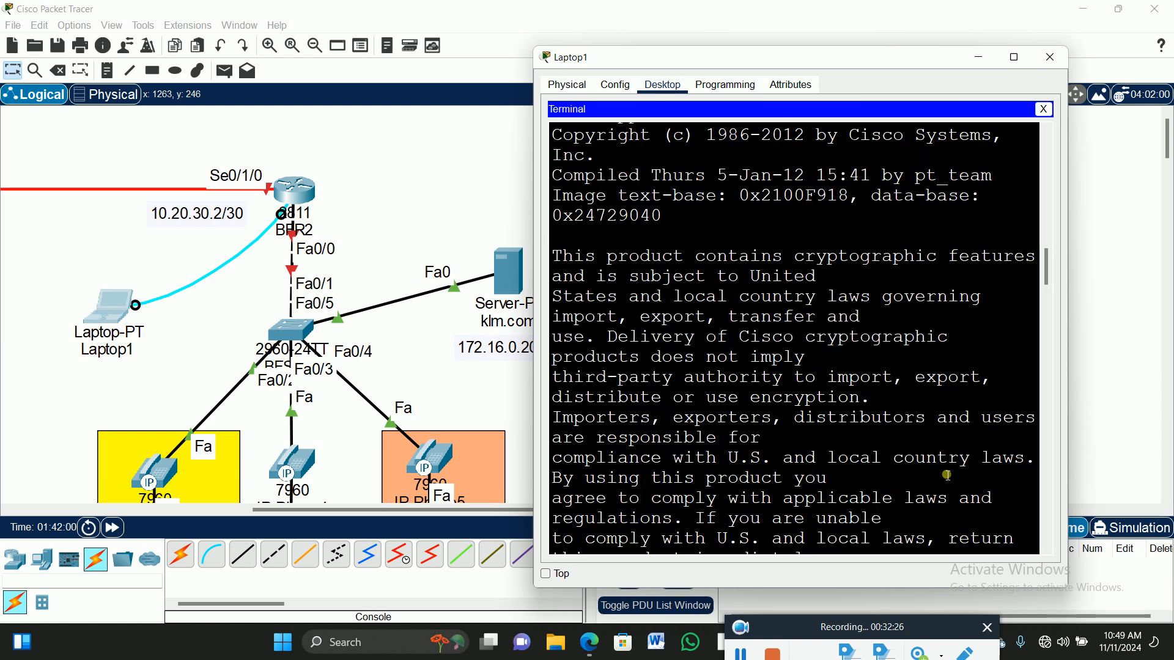
Decline the initial setup dialog and enter global configuration mode with en and config t.
text(no)
key(Return)
key(Return)
text(en)
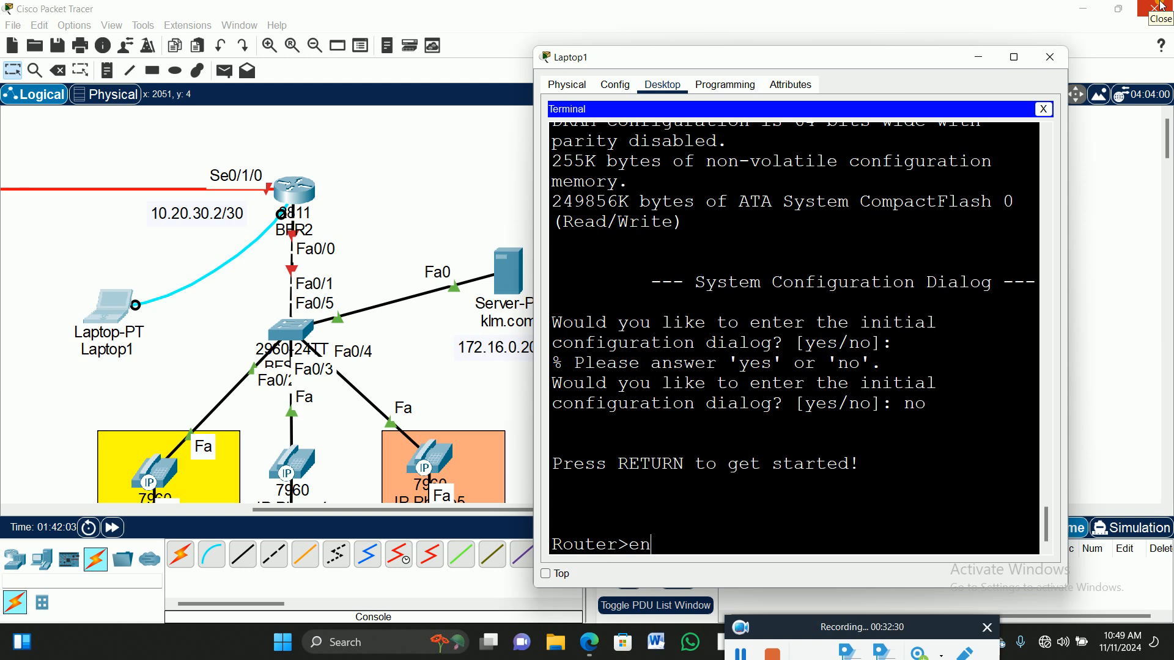
key(Return)
key(Return)
text(co)
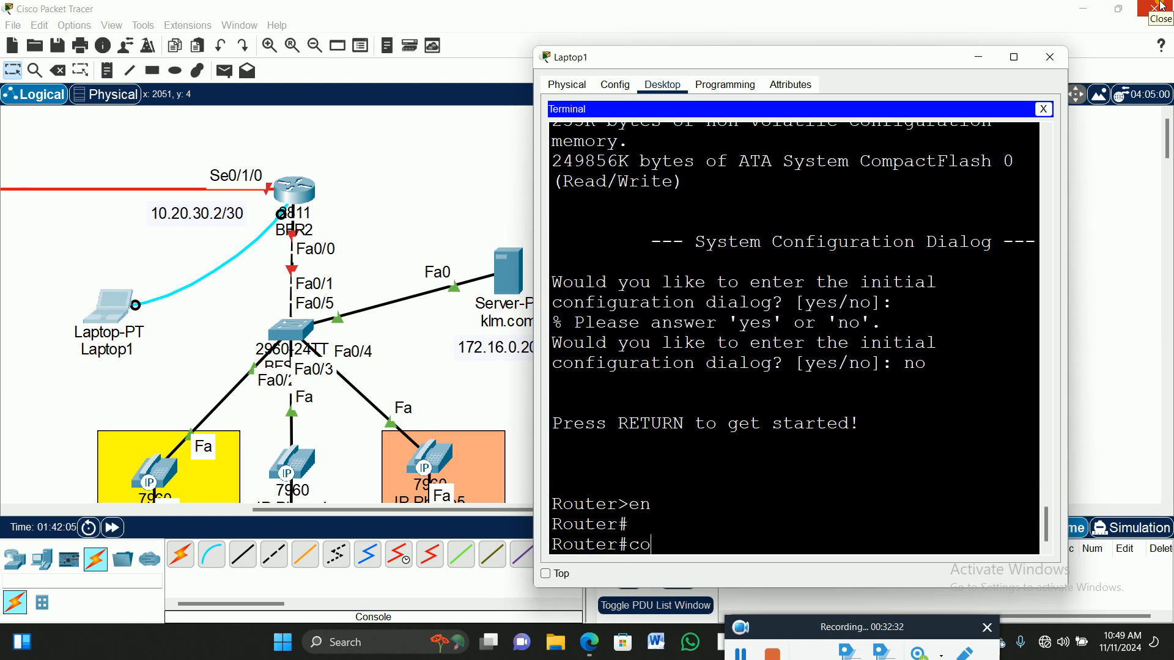
text(nfig t)
key(Return)
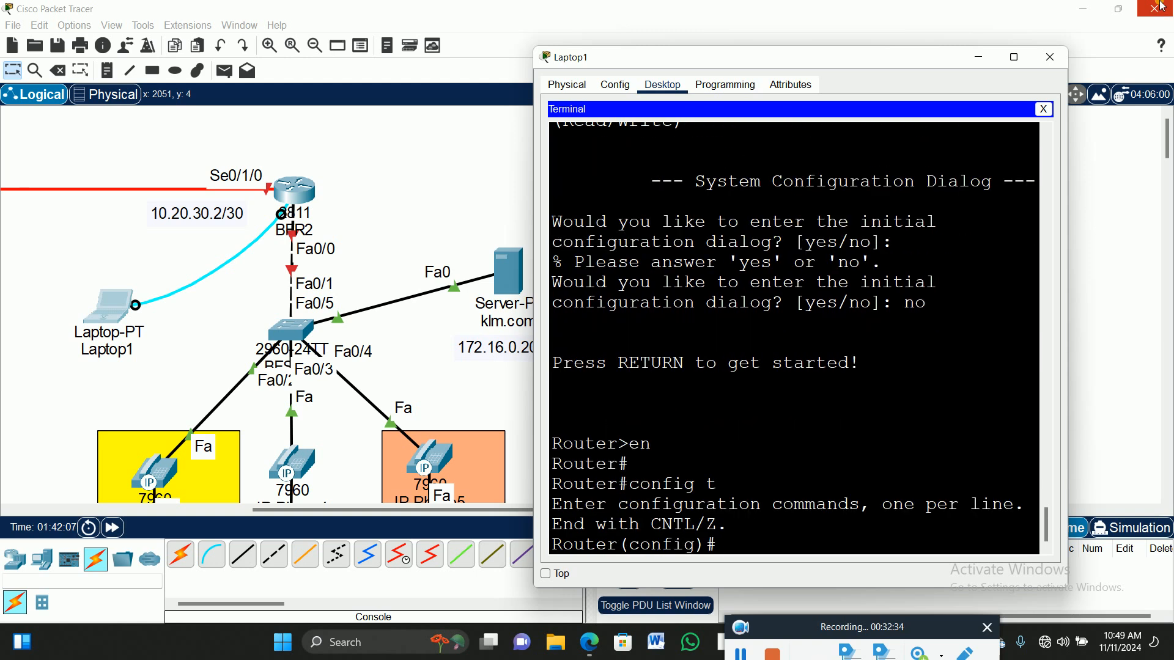
Set the router hostname to KBFIPPHONE.
text(host)
key(Tab)
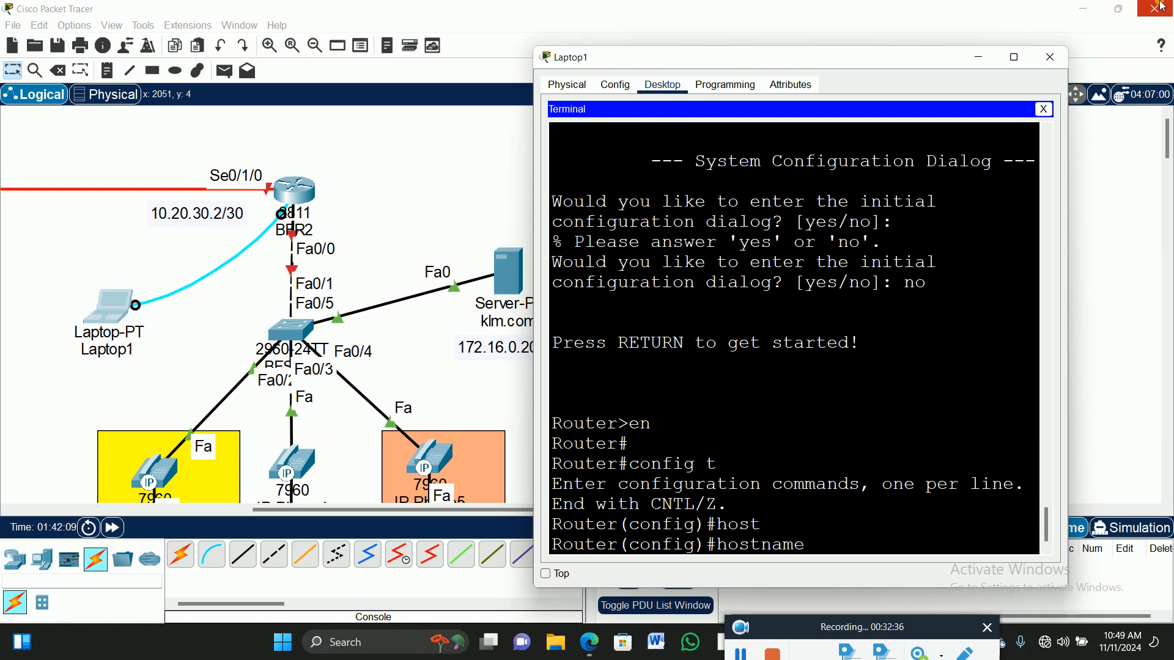
text(BFIPPHON)
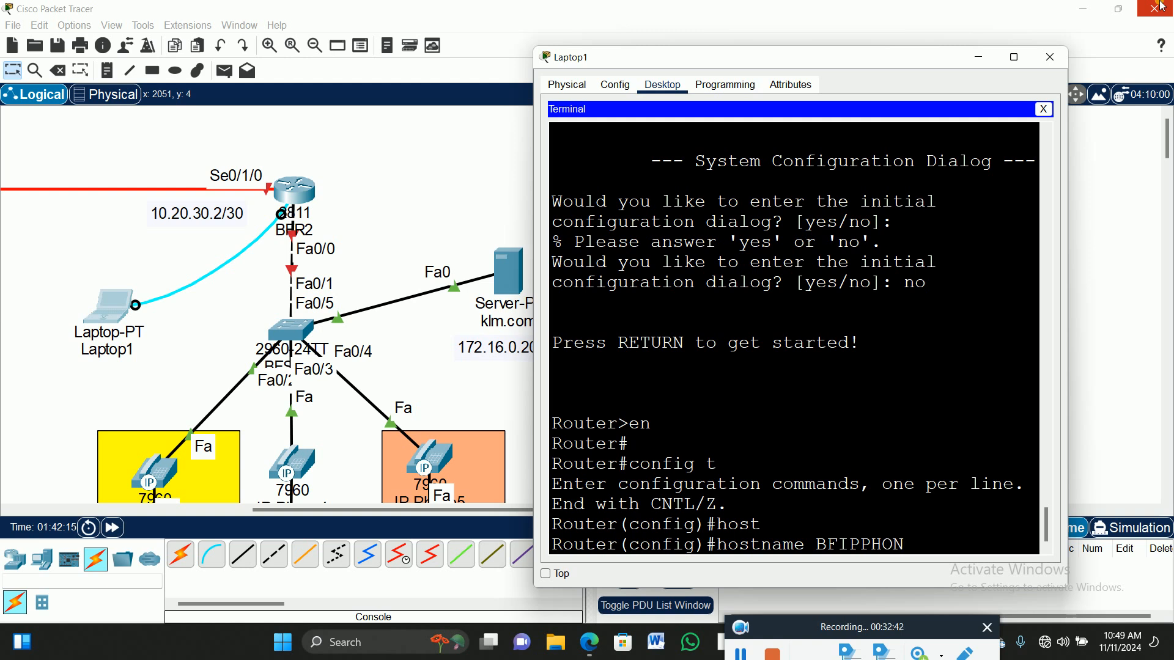
text(E)
key(Left)
key(Left)
key(Left)
key(Left)
key(Left)
key(Left)
key(Left)
key(Left)
text(K)
key(Right)
key(Right)
key(Right)
key(Return)
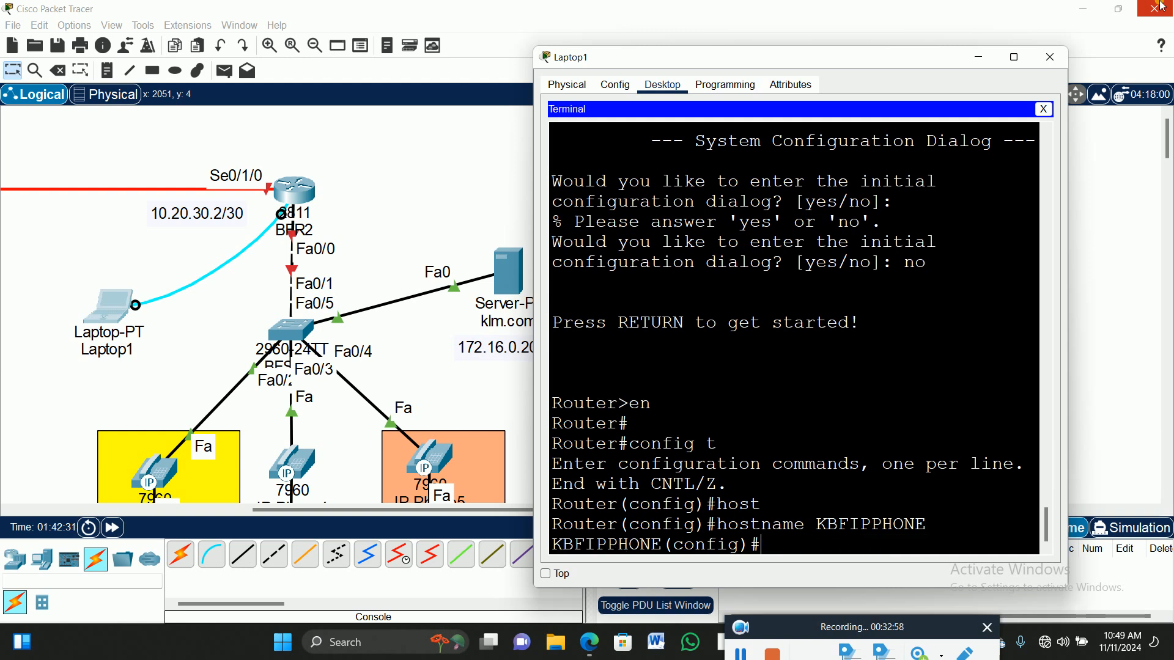
Give line console 0 a password and enable login.
text(lin)
key(Tab)
text(con)
key(Tab)
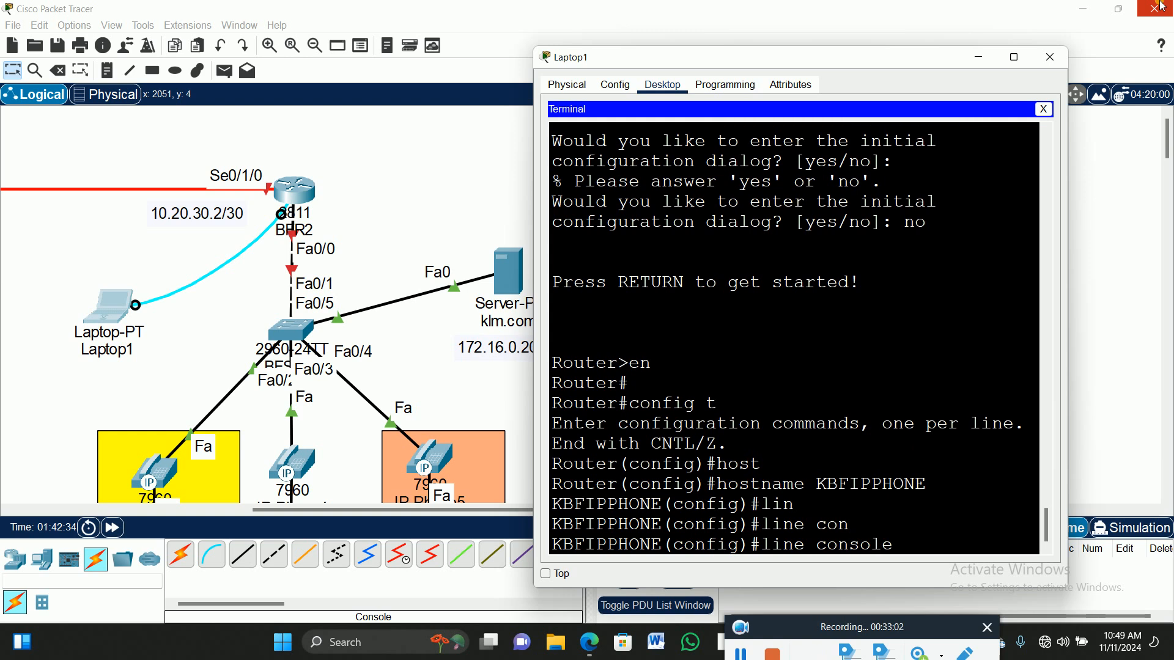
text(0)
key(Return)
text(pass)
key(Tab)
text(p@ssw)
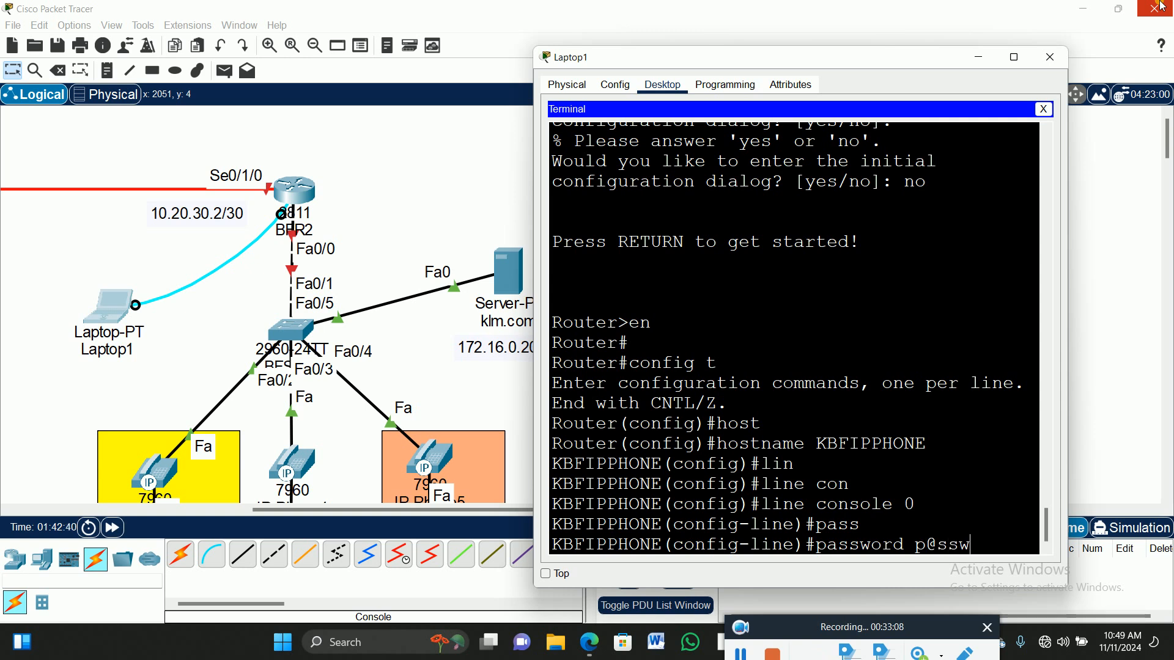
text(0rd12)
key(Return)
text(login)
key(Return)
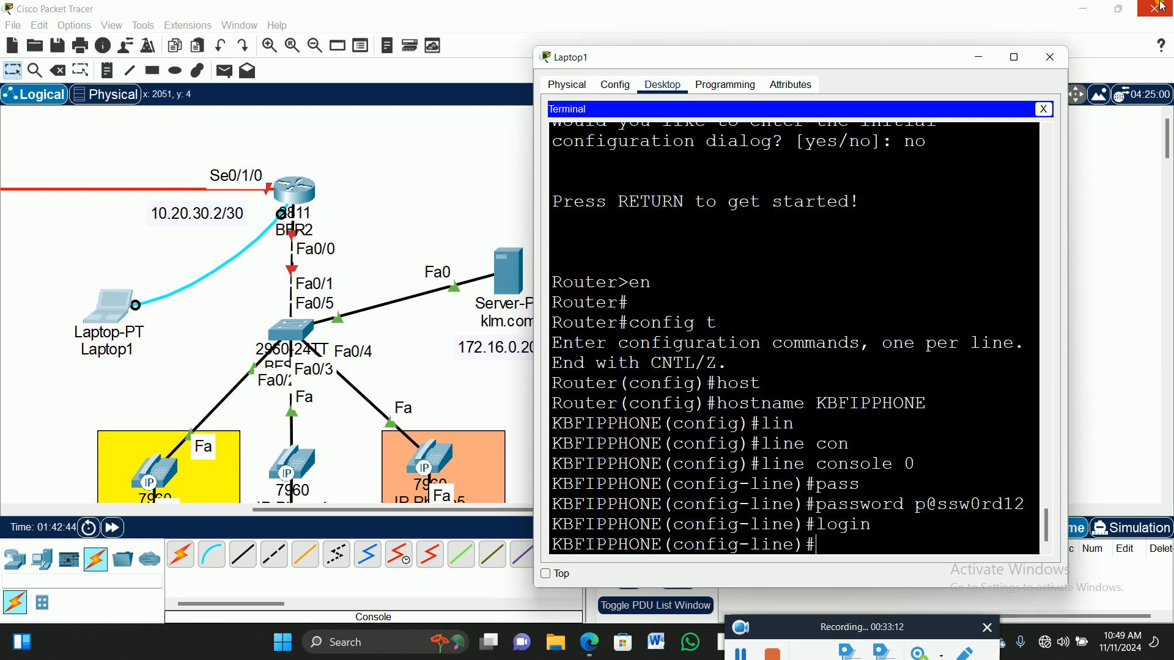
Disable the console timeout with exec-timeout 0 0 and return to global configuration.
text(exec)
key(Return)
text(exec-timeout )
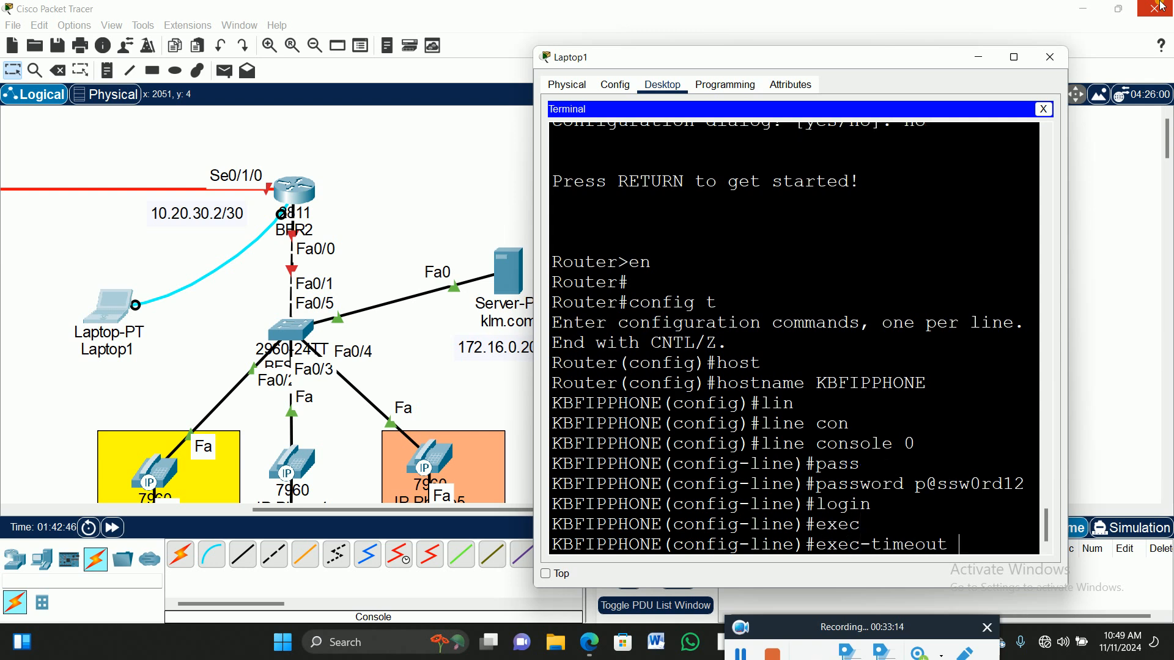
text(00)
key(Return)
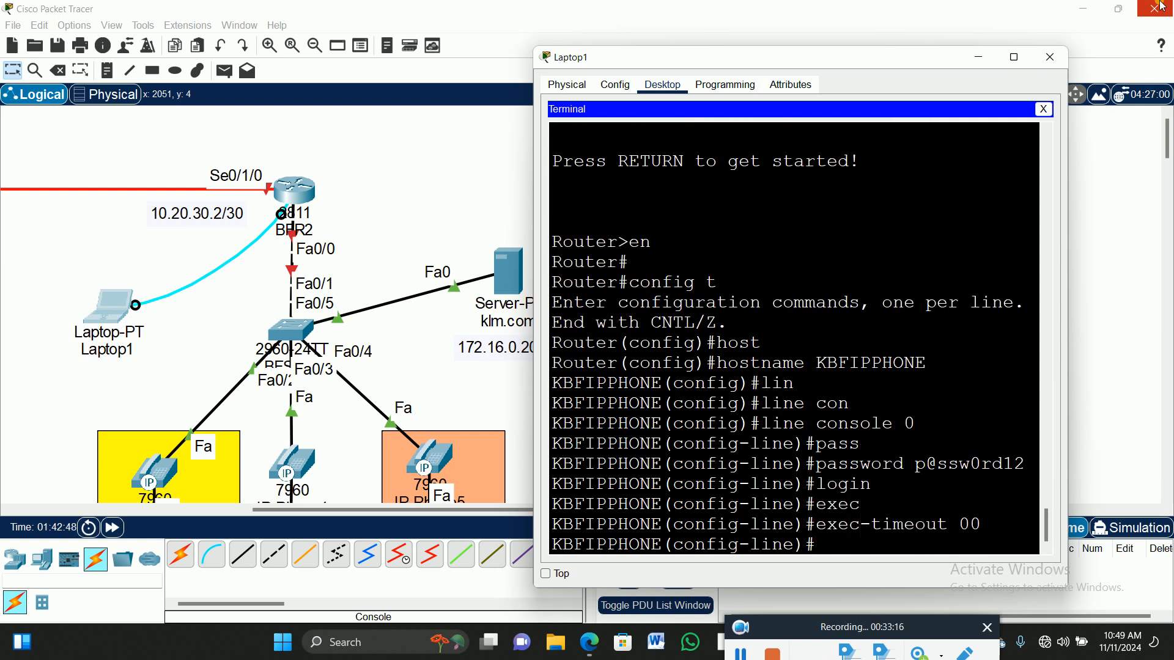
text(exit)
key(Return)
Set the router's enable secret password.
text(ena)
key(Tab)
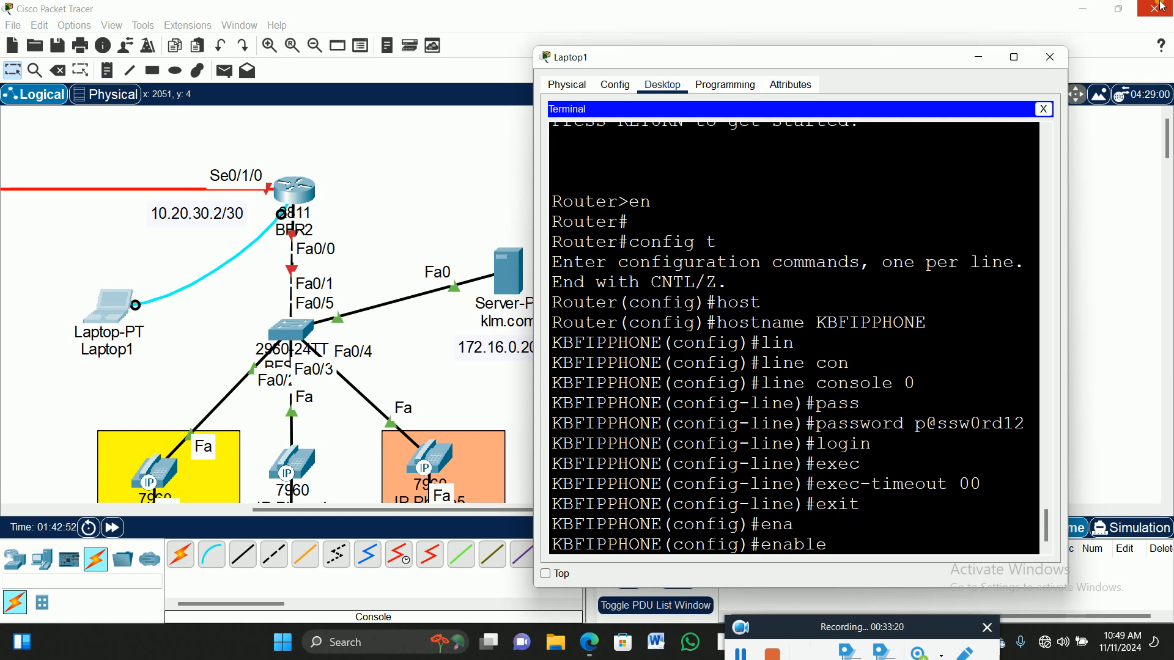
text(se)
key(Tab)
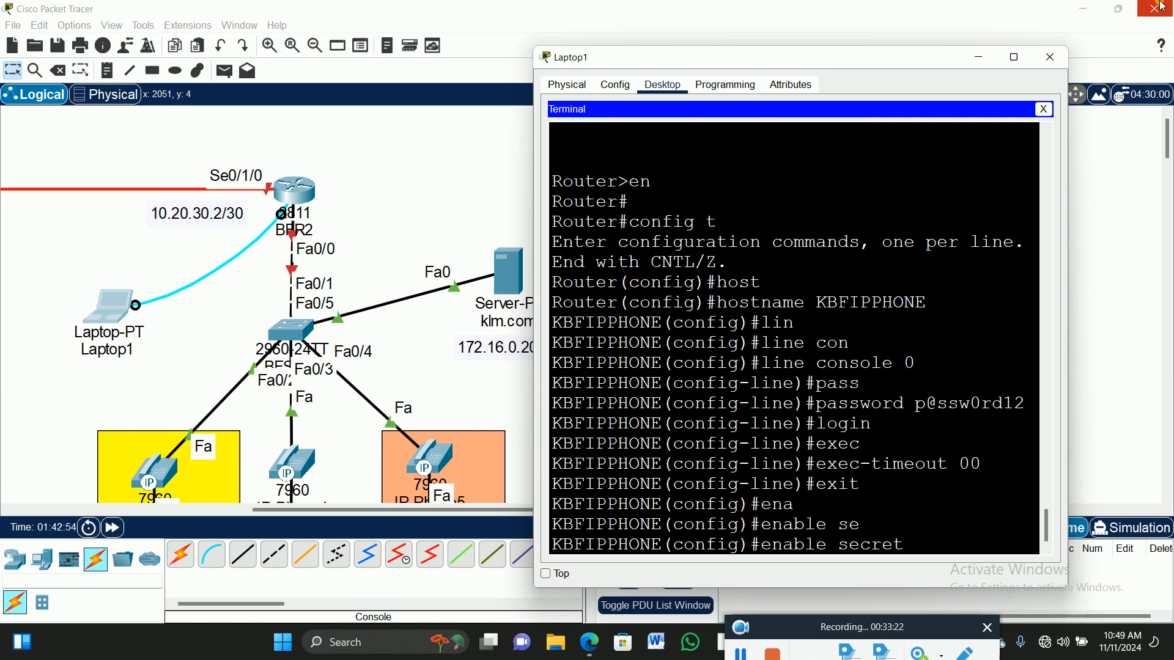
text(p@ssw0rd12)
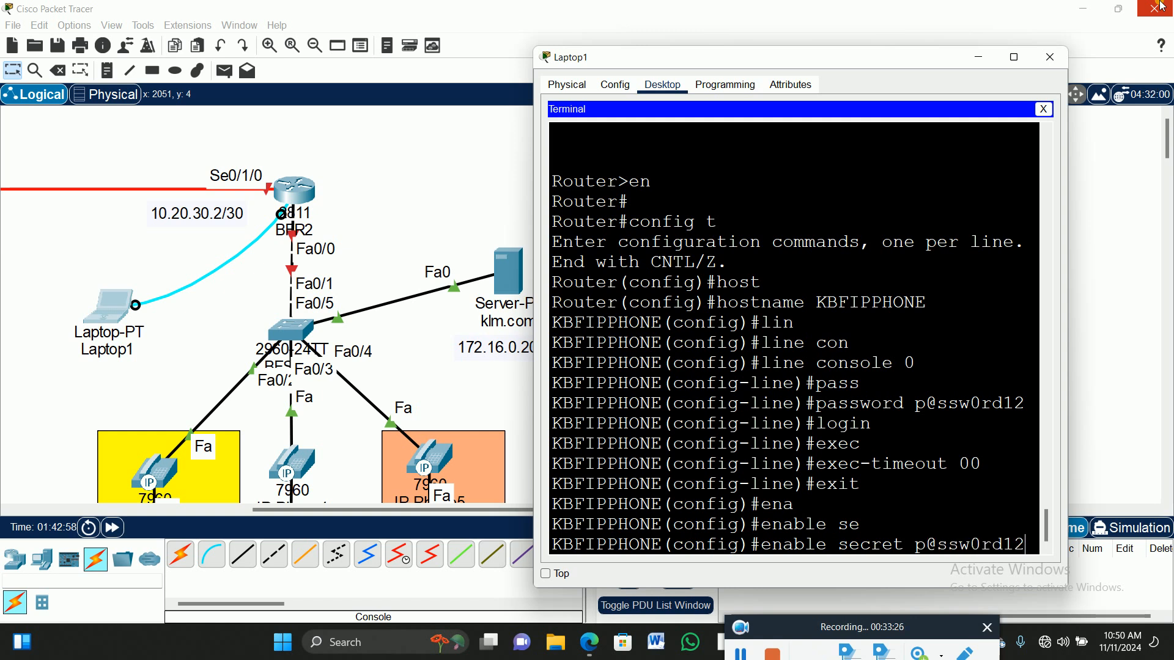
key(Return)
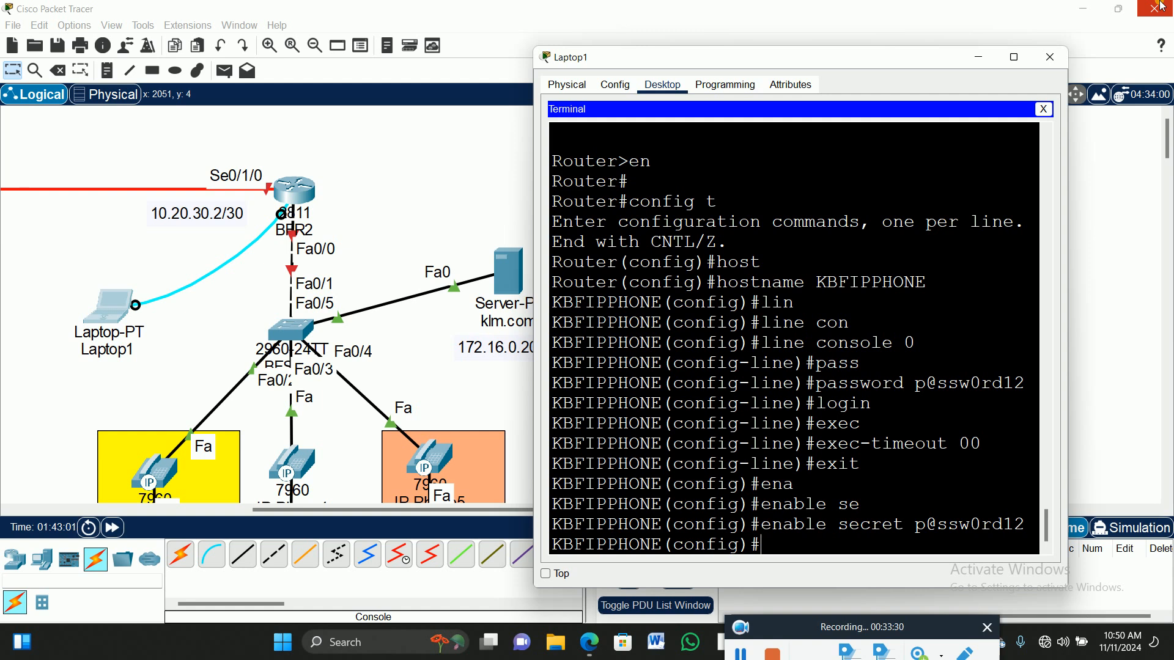
text(int fa0)
Address Fa0/0 as 172.16.0.1 255.255.0.0, enable it with no shutdown, and exit.
text(/0)
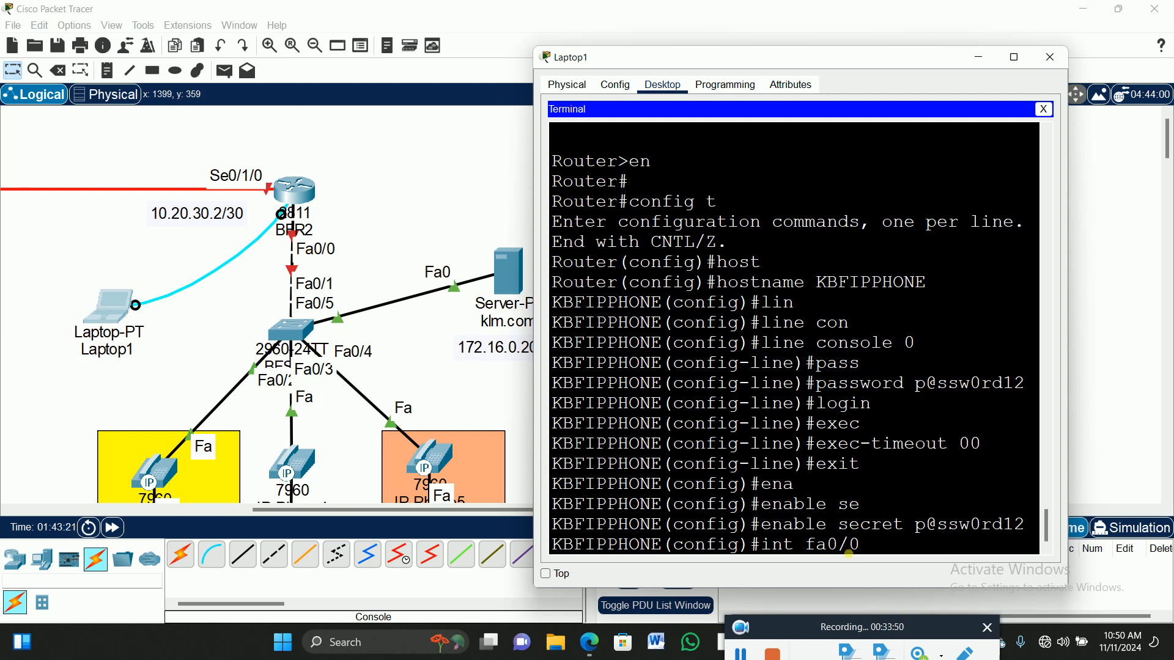
key(Return)
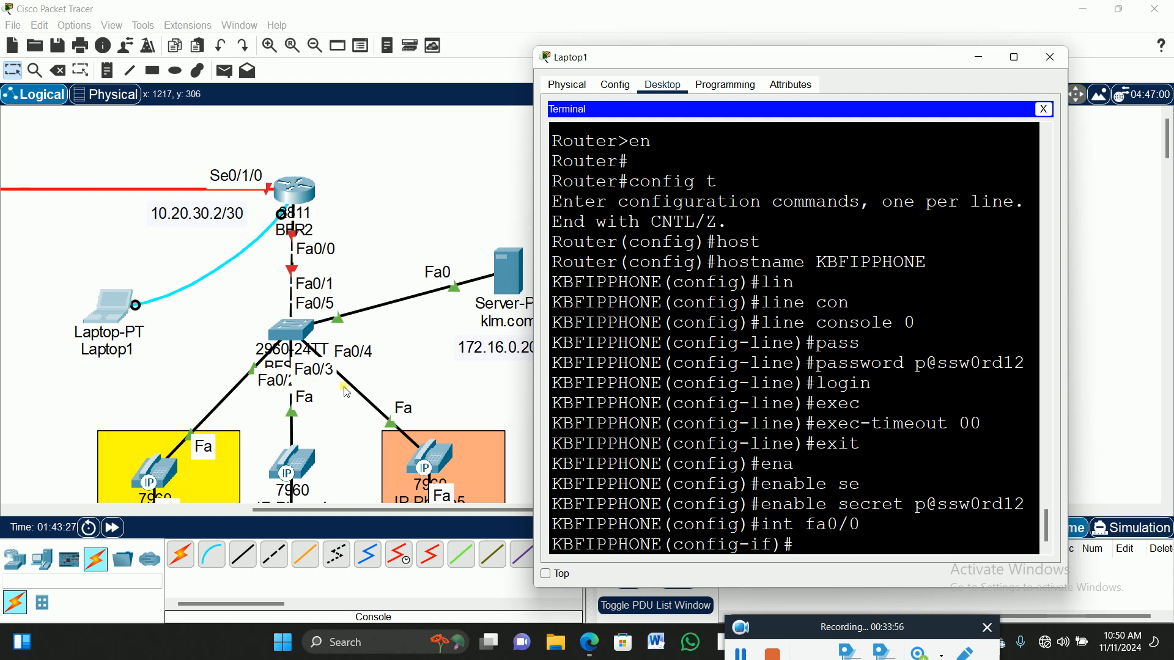
text(ip add)
key(Tab)
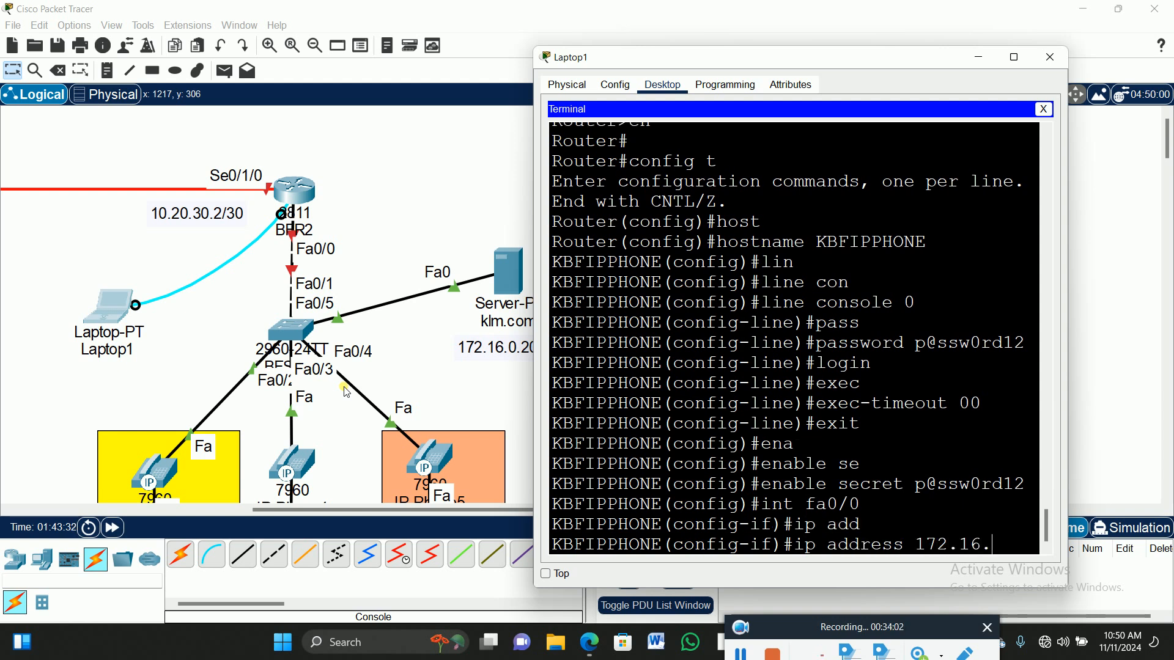
text(172.16.0.1 255.255.0.0)
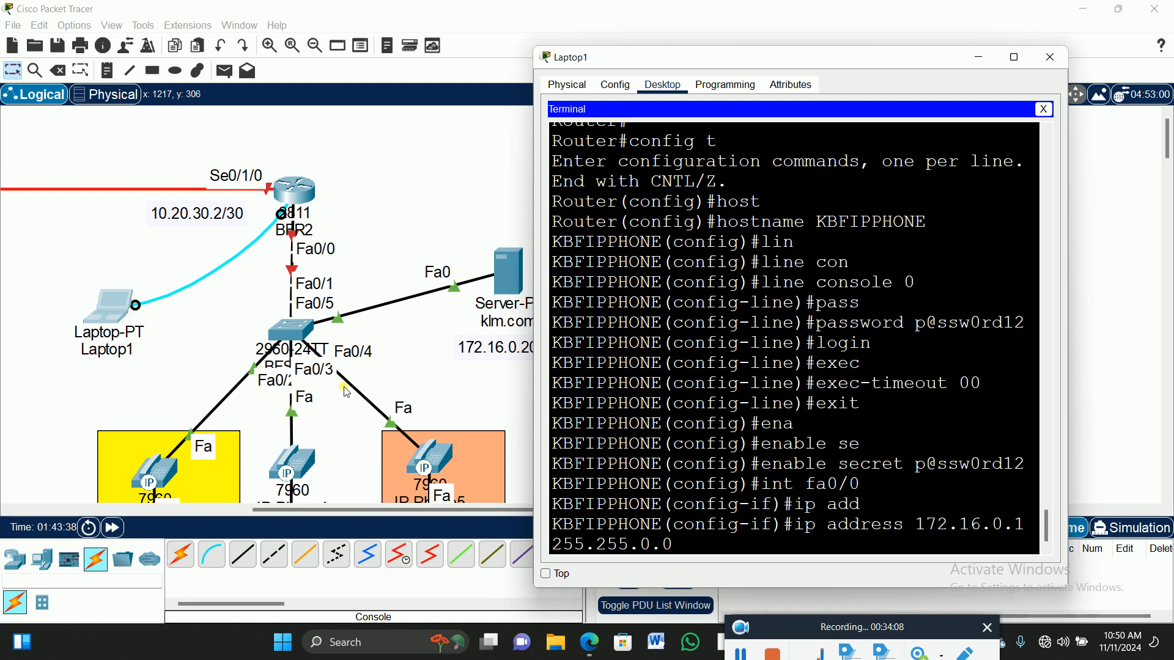
key(Return)
text(no shut)
key(Return)
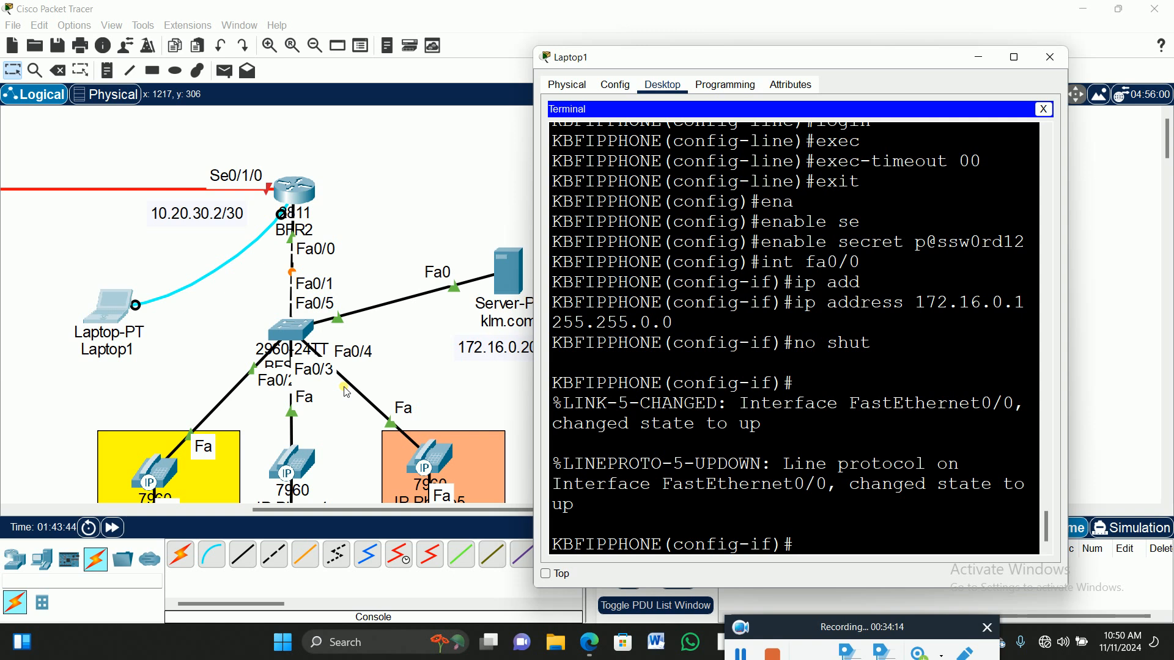
text(exit)
key(Return)
key(Return)
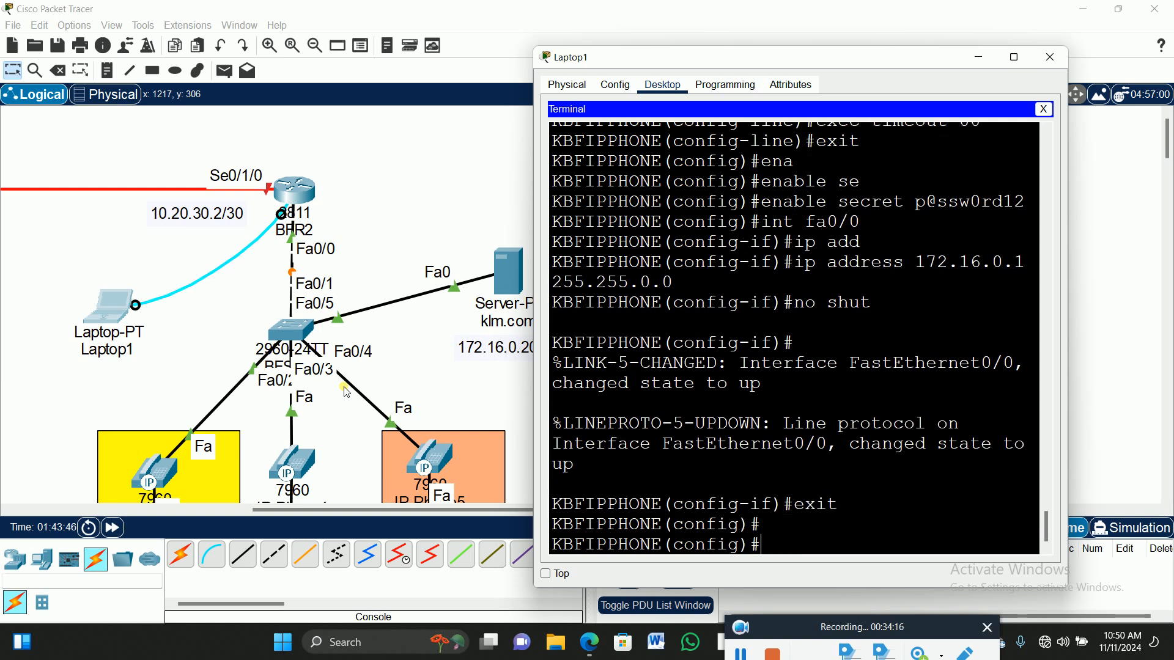
text(int se)
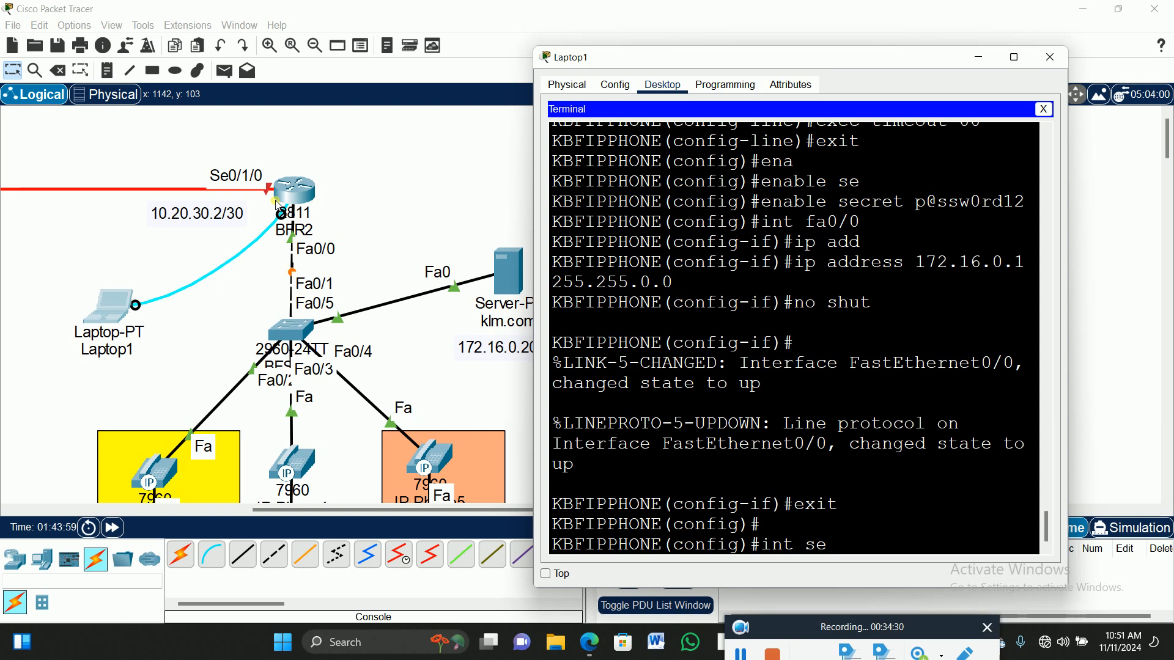
click(292, 515)
Return to Laptop1's console and enter Serial0/1/0 interface configuration.
drag(292, 515, 52, 515)
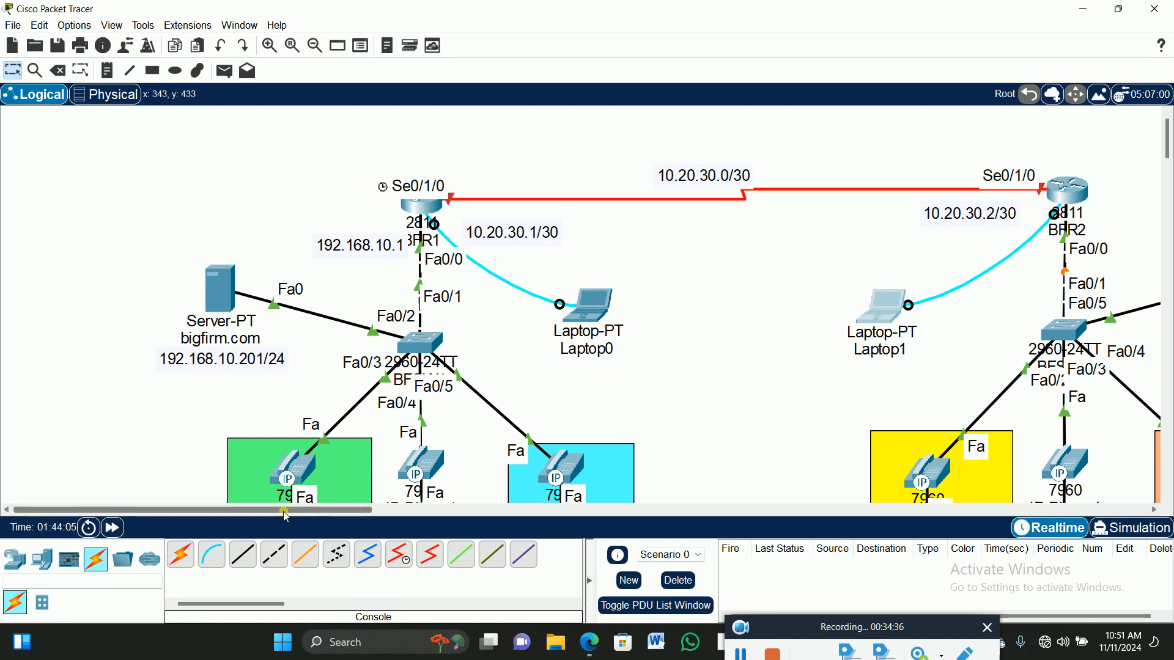
drag(291, 515, 516, 524)
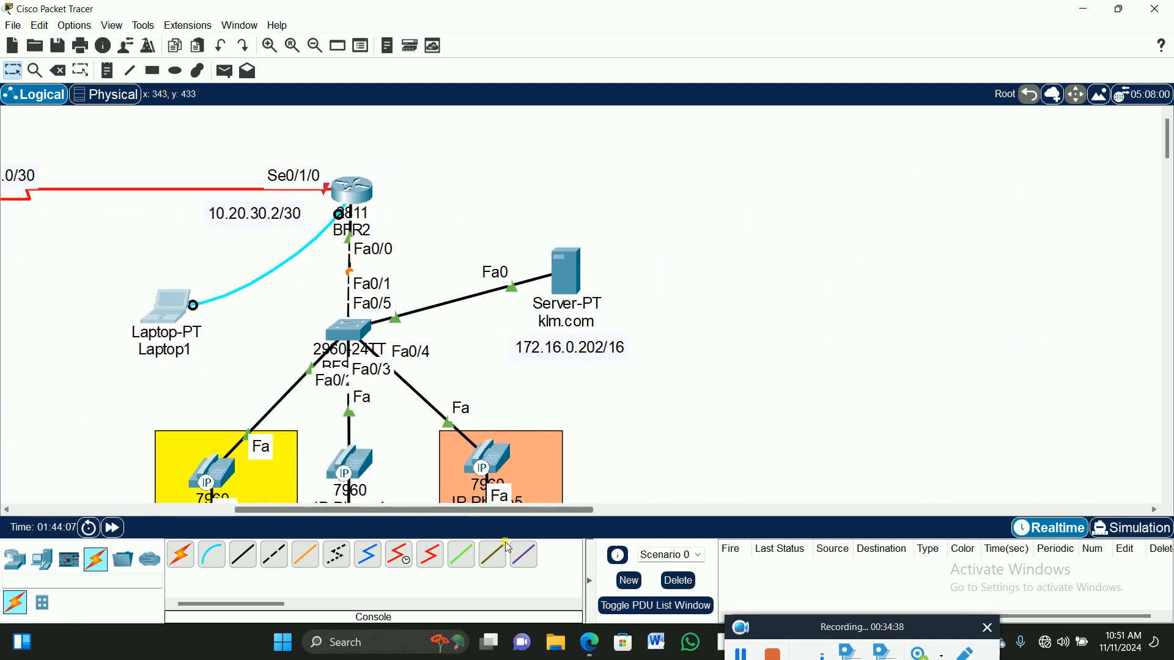
click(171, 309)
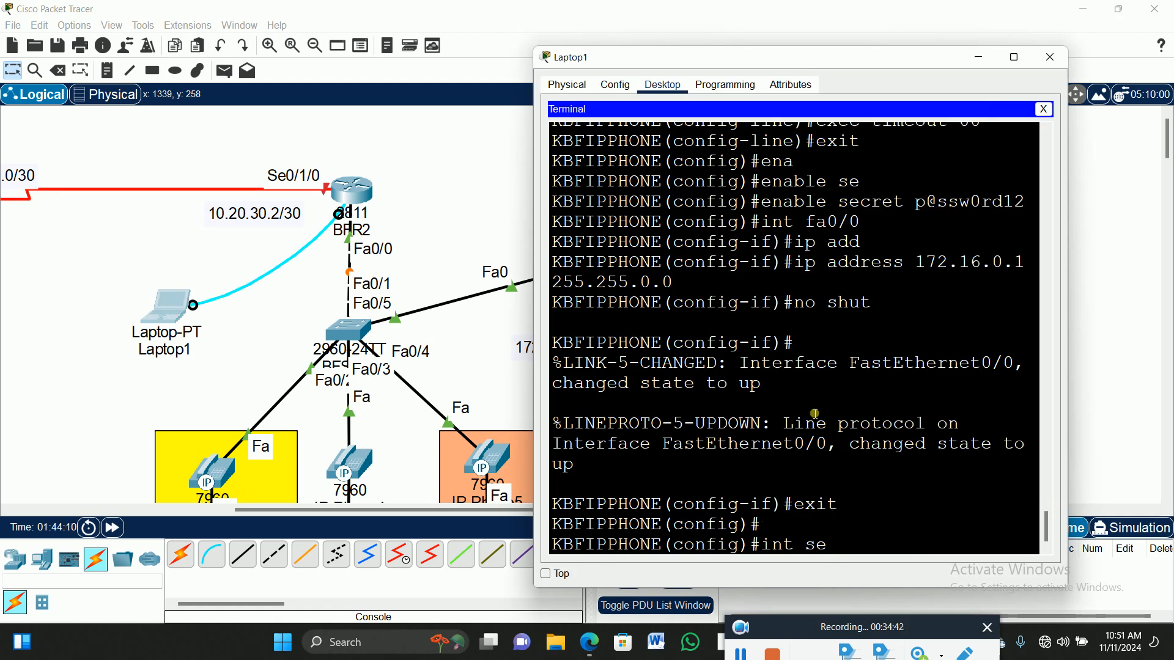
text(0/1)
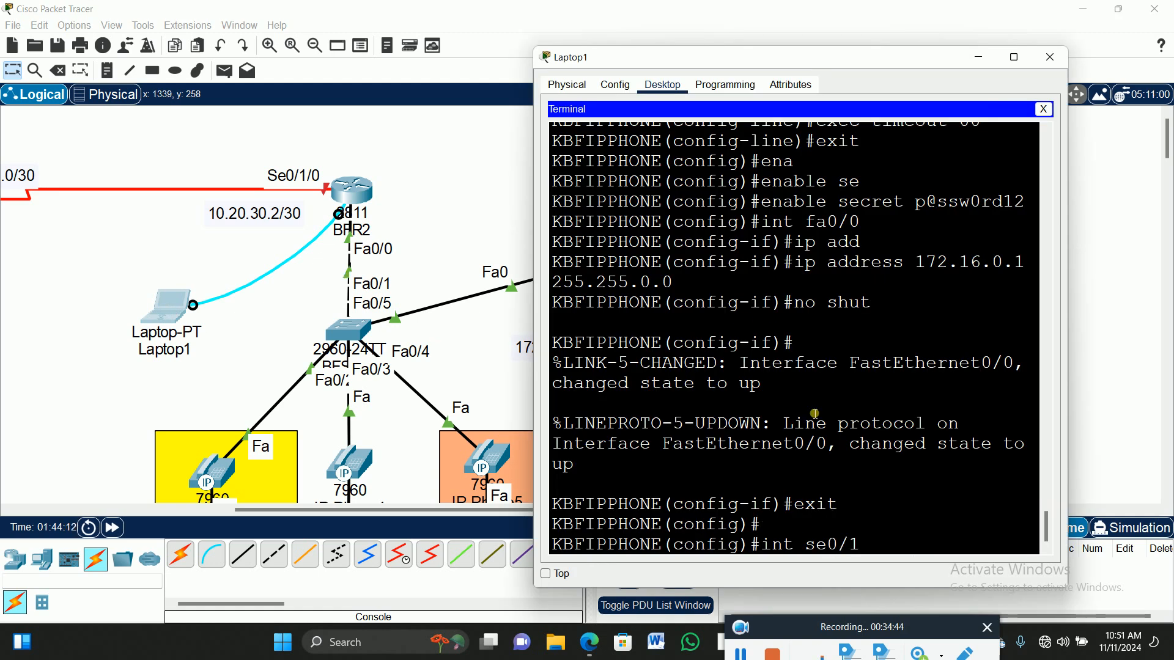
text(/0)
key(Return)
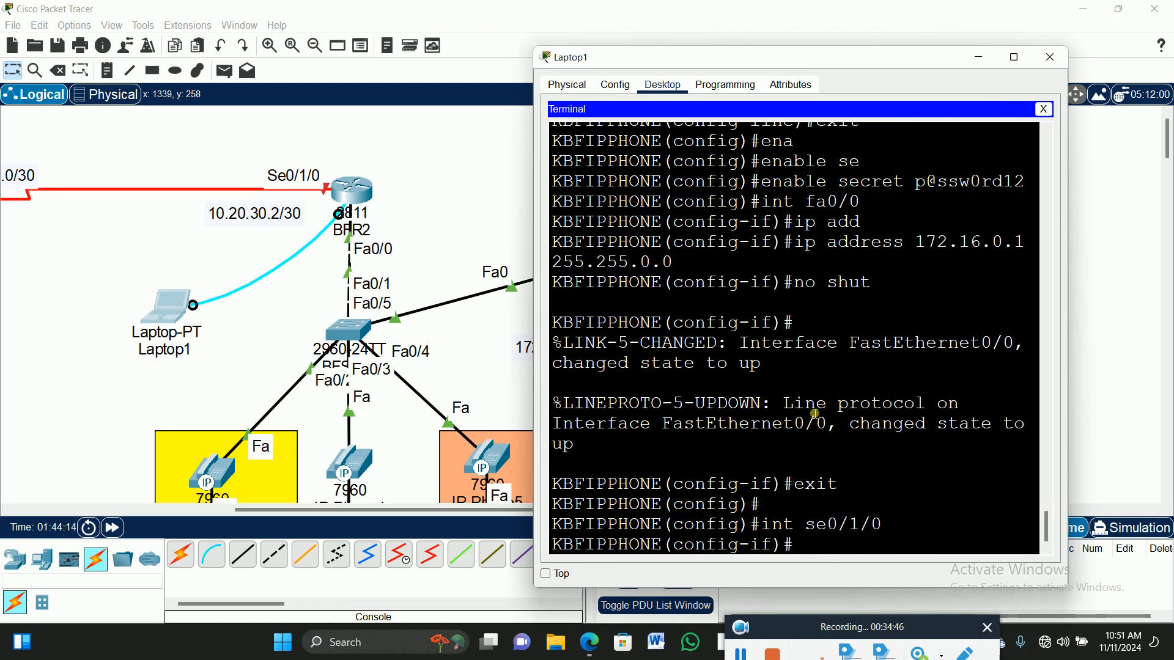
Assign 10.20.30.2 255.255.255.252 to Se0/1/0 and enable it with no shutdown.
text(ip add)
key(Tab)
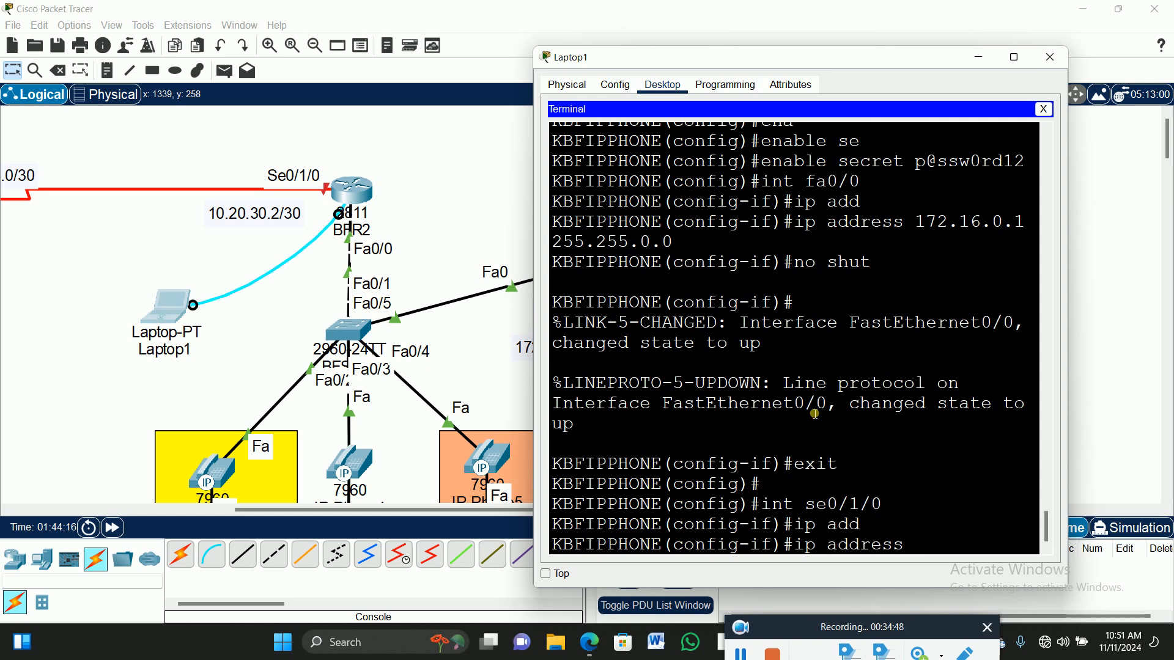
text(10.20.30.2 255.255.255.2)
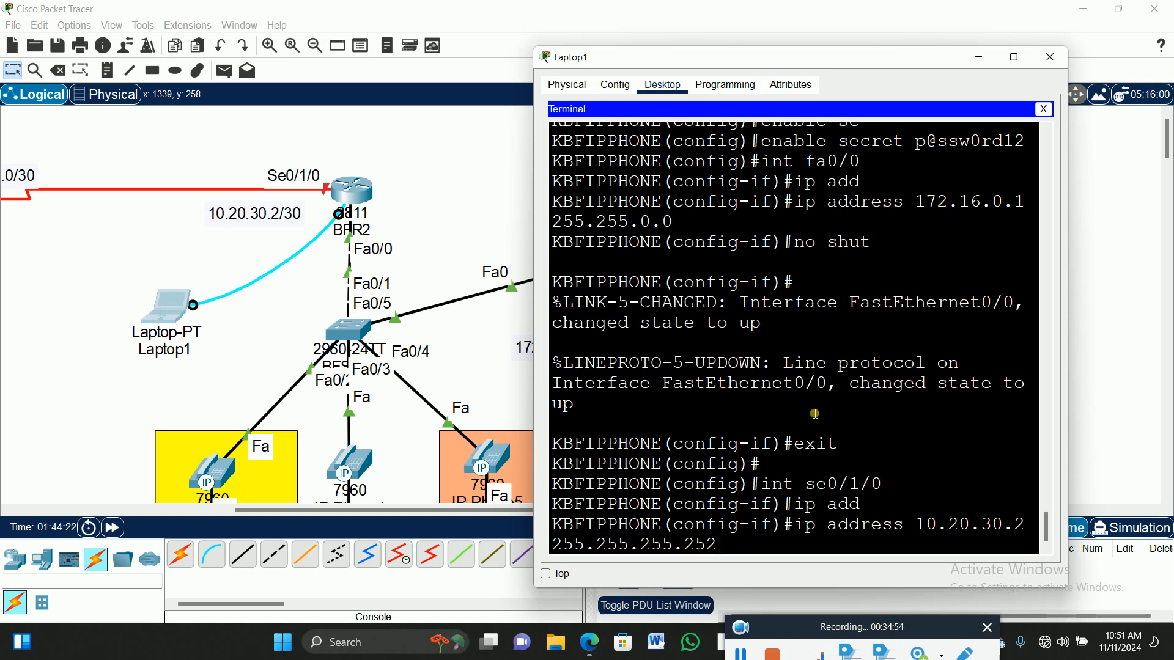
text(52)
key(Return)
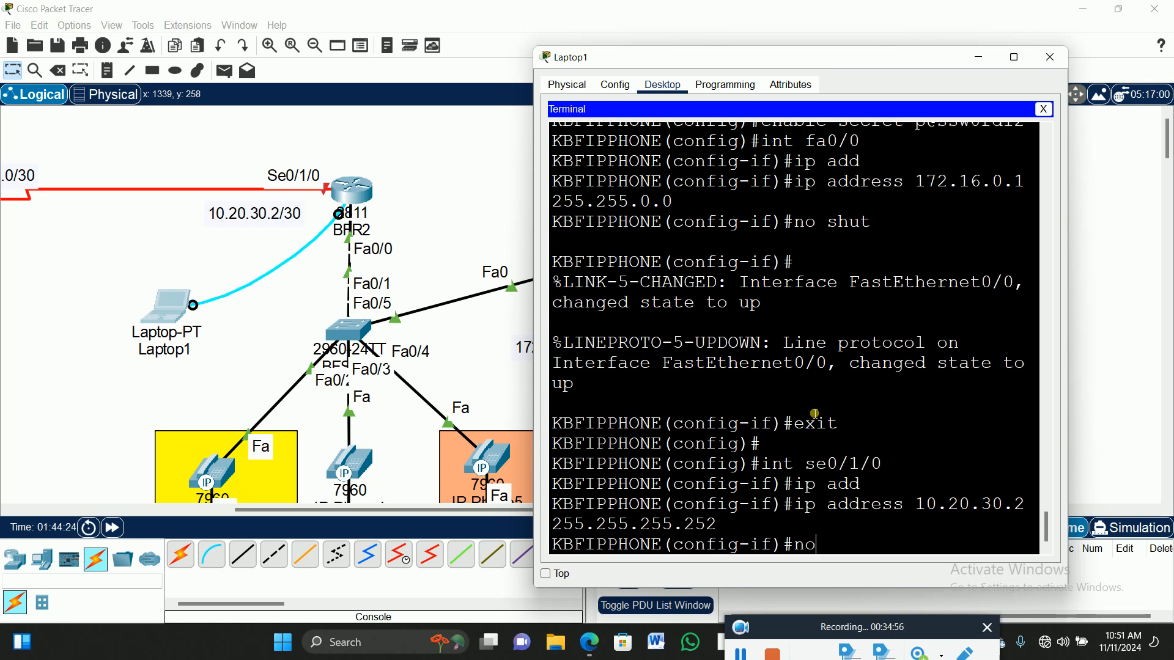
text(no shut)
key(Return)
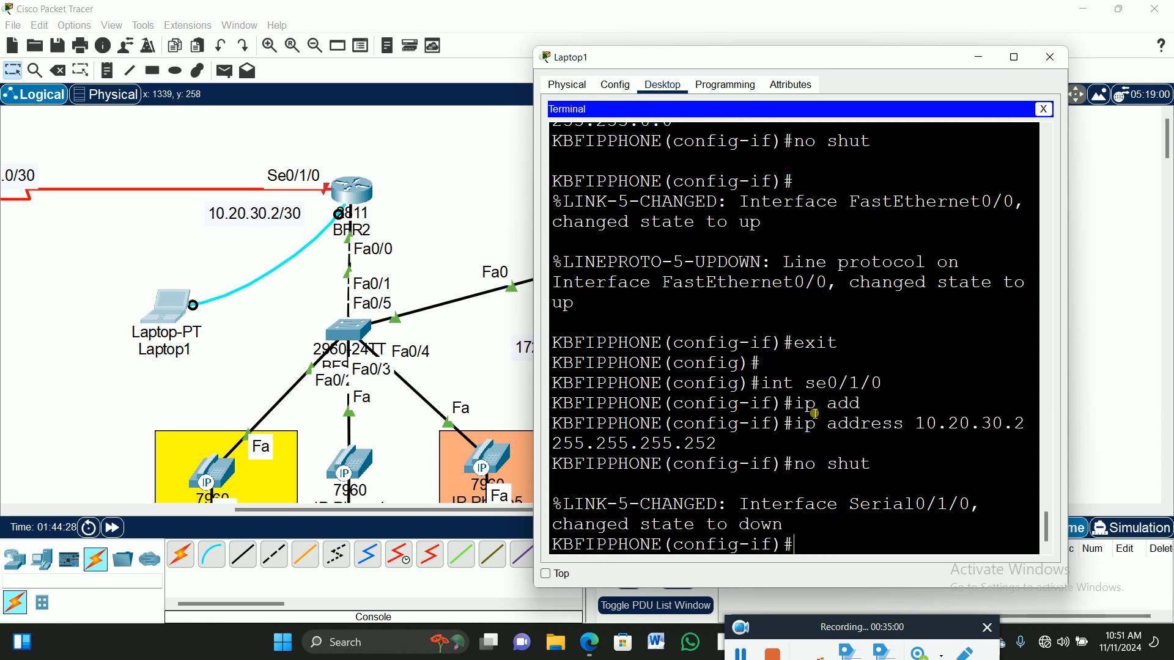
key(Return)
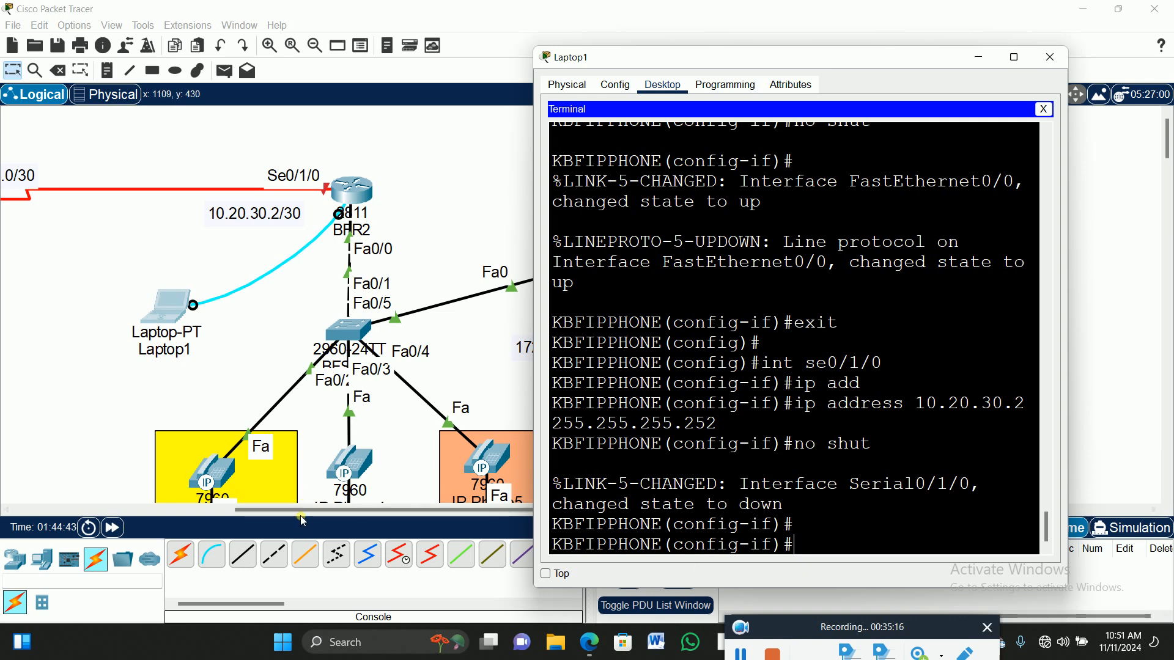
drag(318, 515, 122, 515)
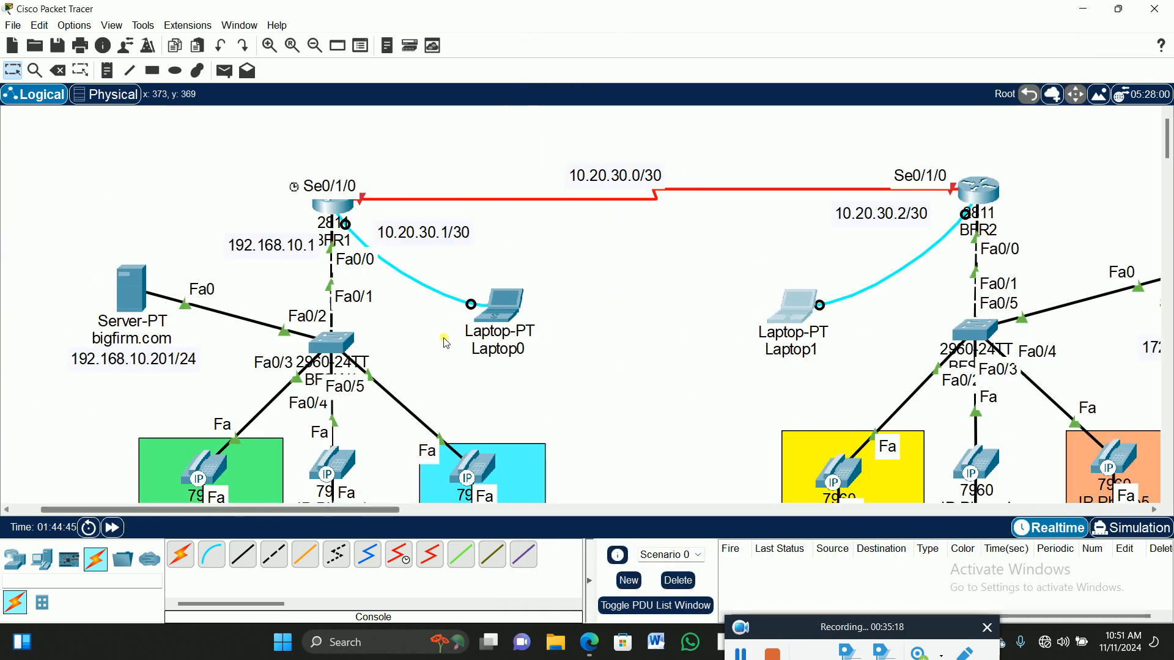
Finish the BFVOICE1 DHCP pool in Laptop0's console session to BFR1.
click(505, 306)
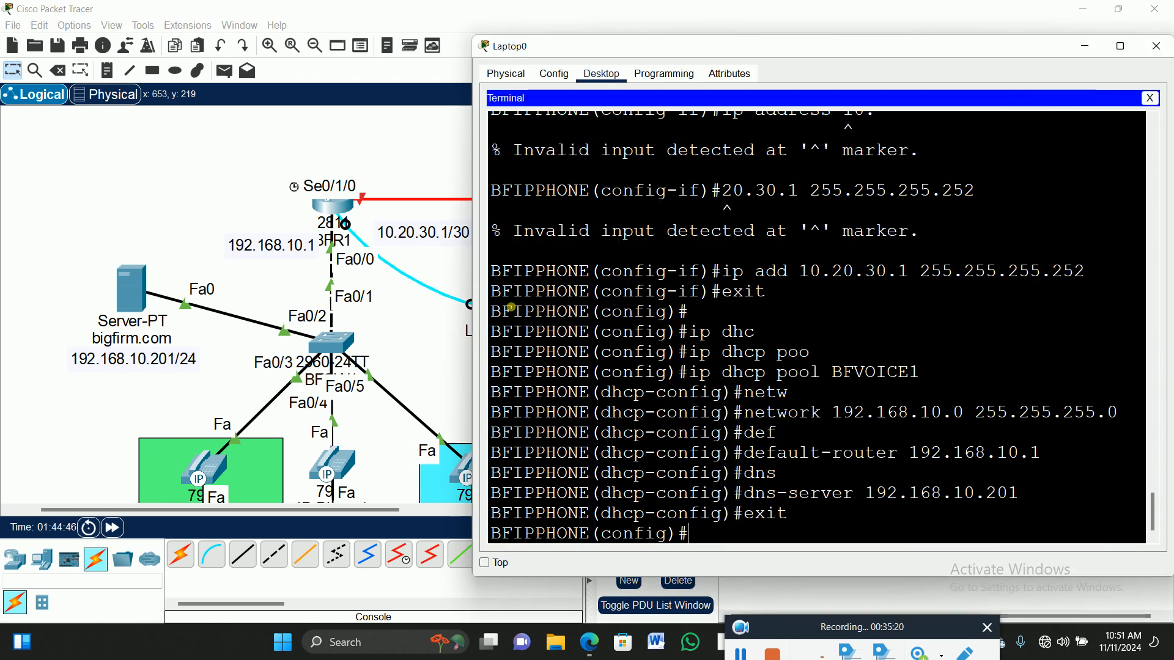
scroll(736, 283, up, 1)
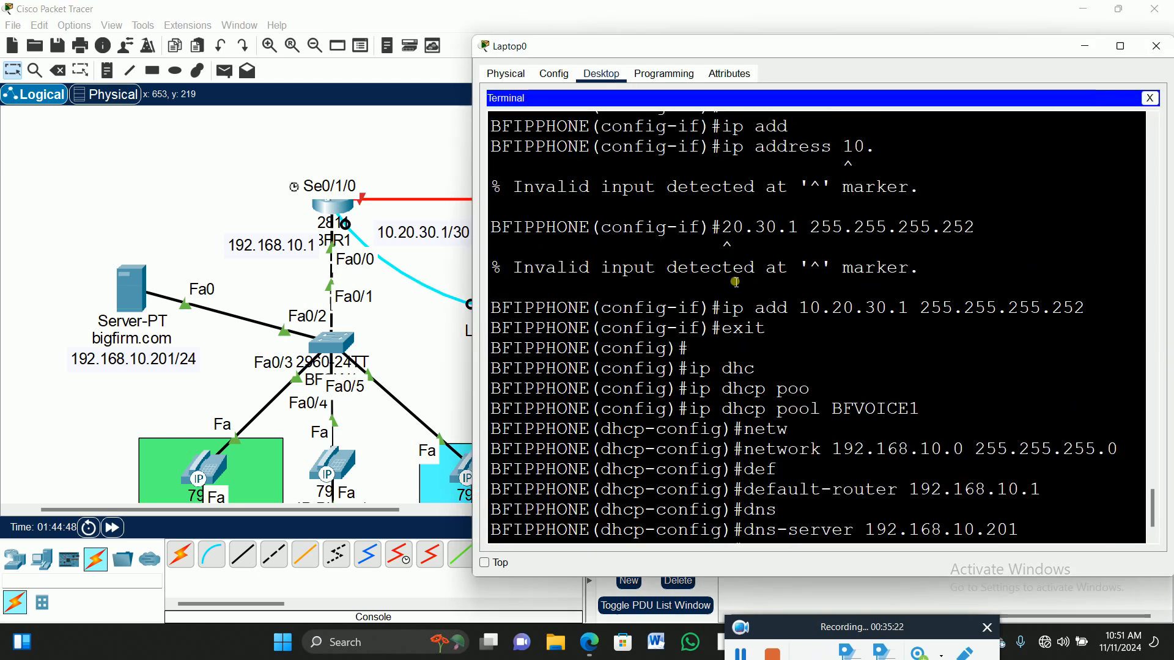
scroll(736, 282, up, 5)
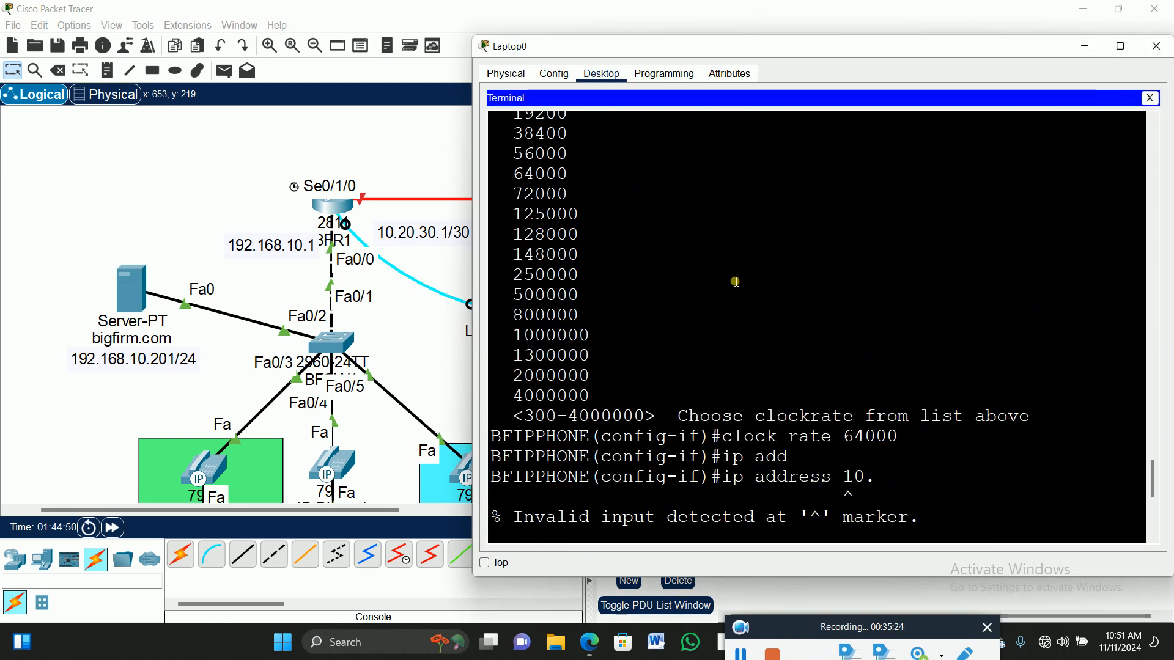
scroll(736, 282, down, 6)
click(752, 541)
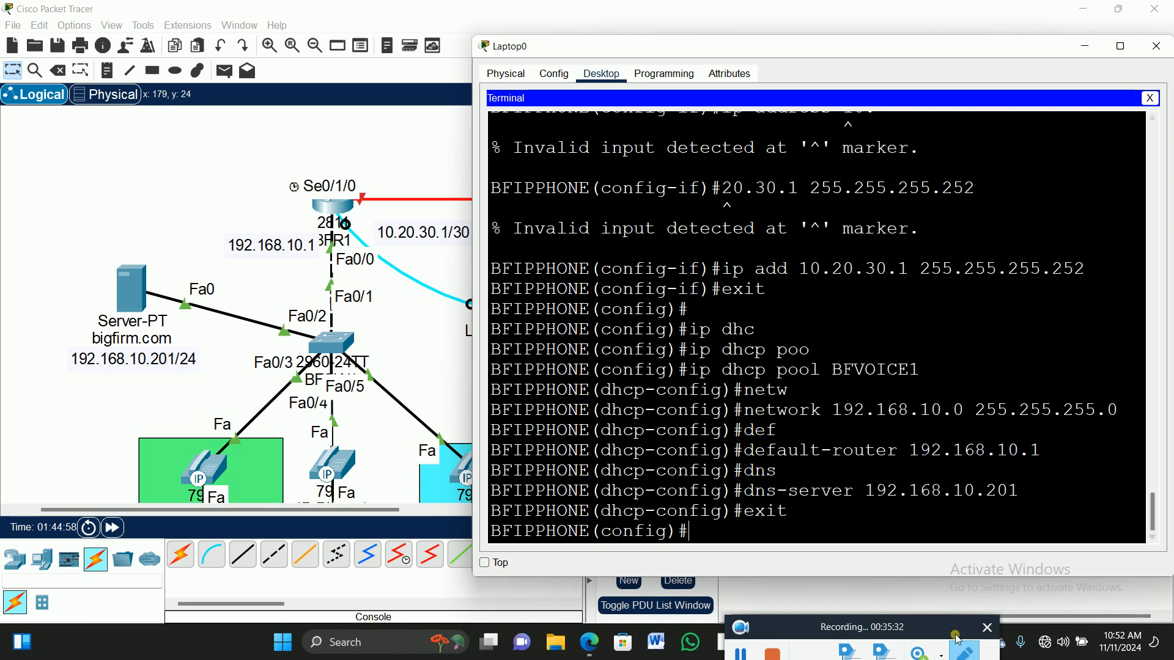
click(741, 653)
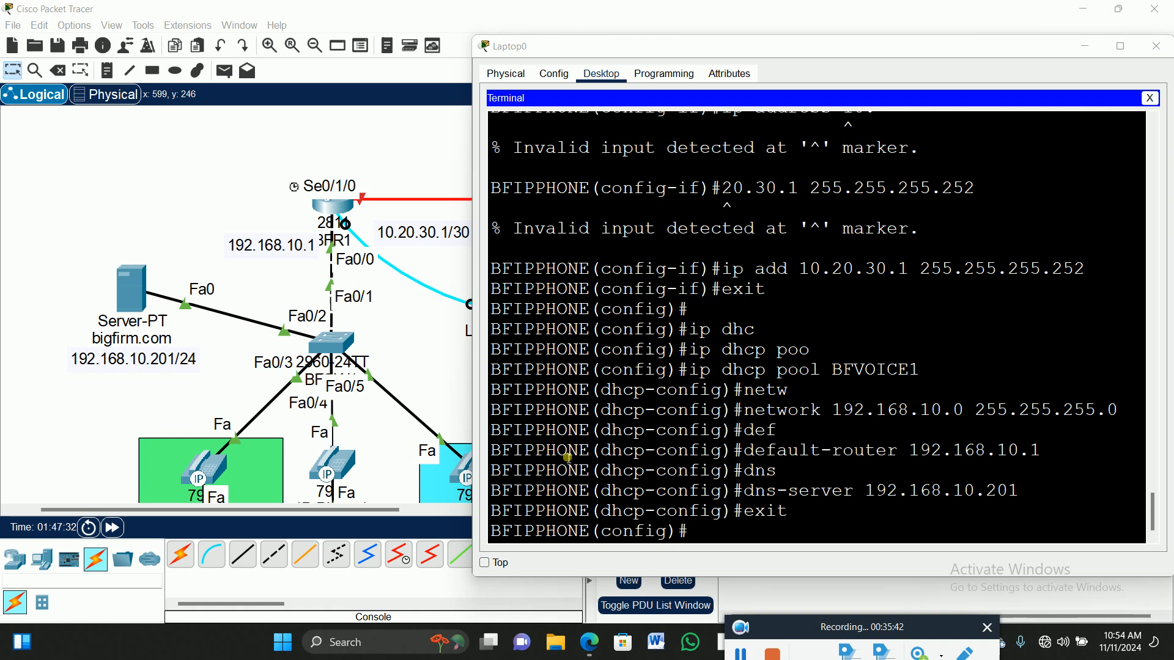
Reopen Laptop0's terminal connection to BFR1 with the default connection settings.
drag(718, 45, 395, 284)
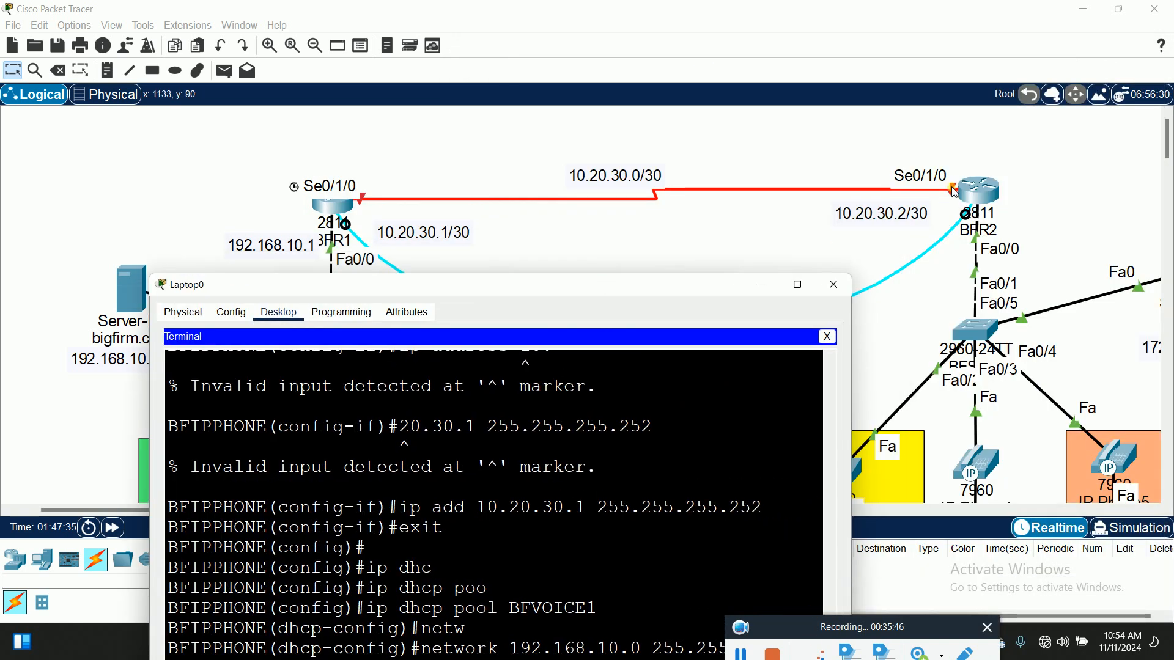
drag(471, 282, 754, 37)
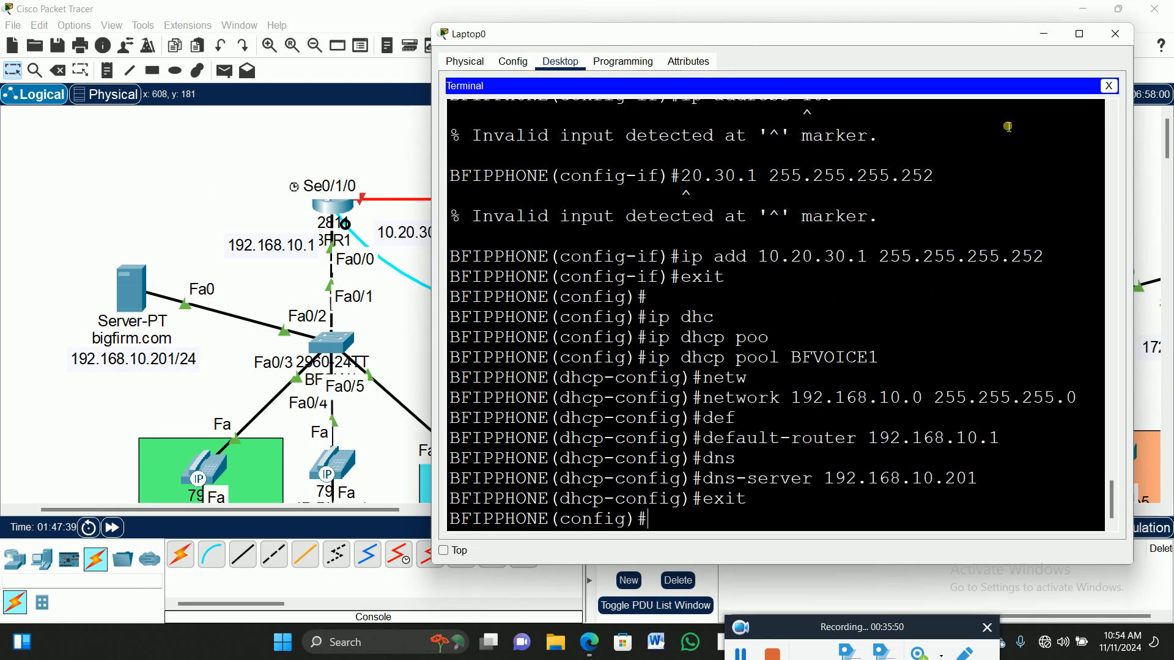
click(1117, 35)
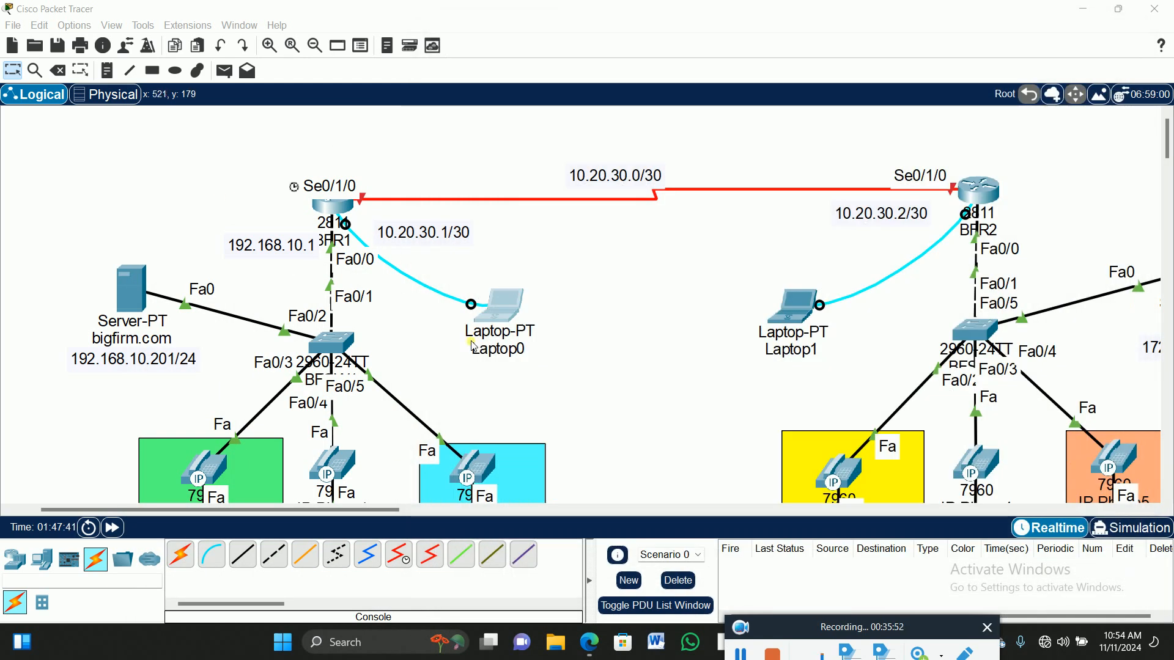
click(524, 319)
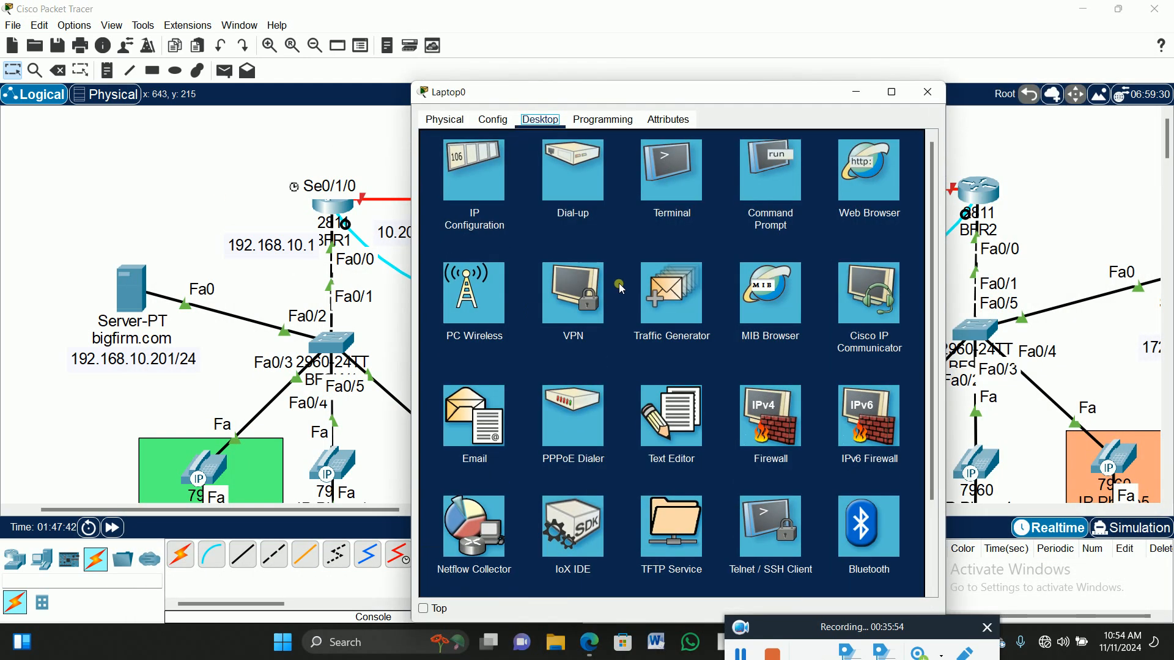
click(694, 209)
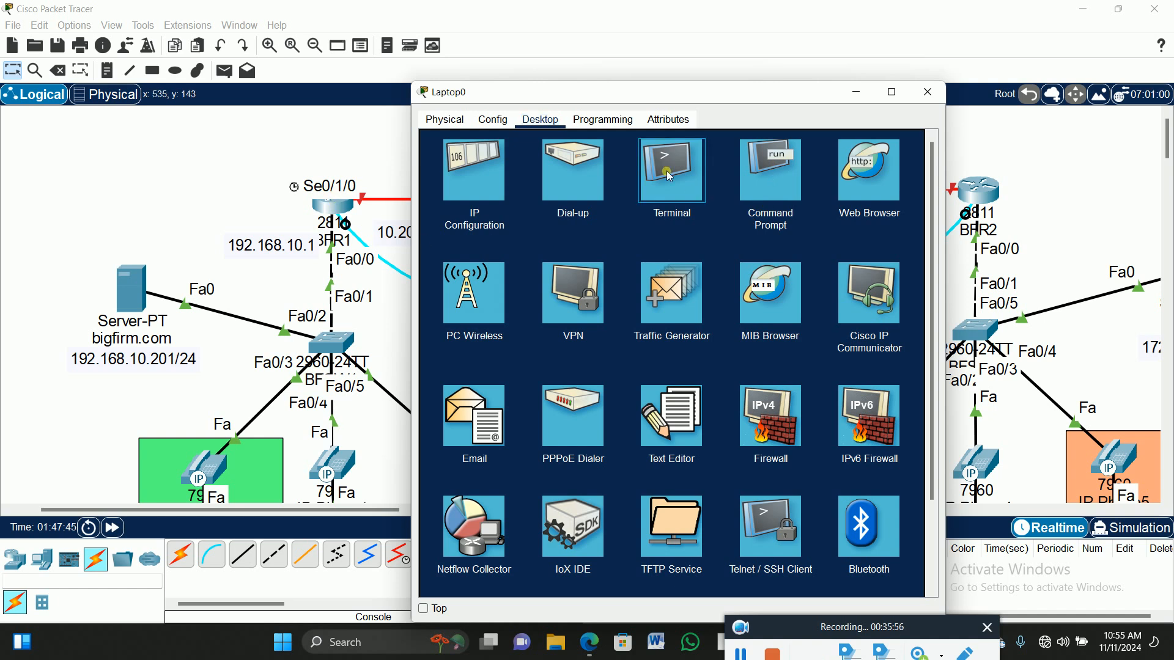
click(897, 280)
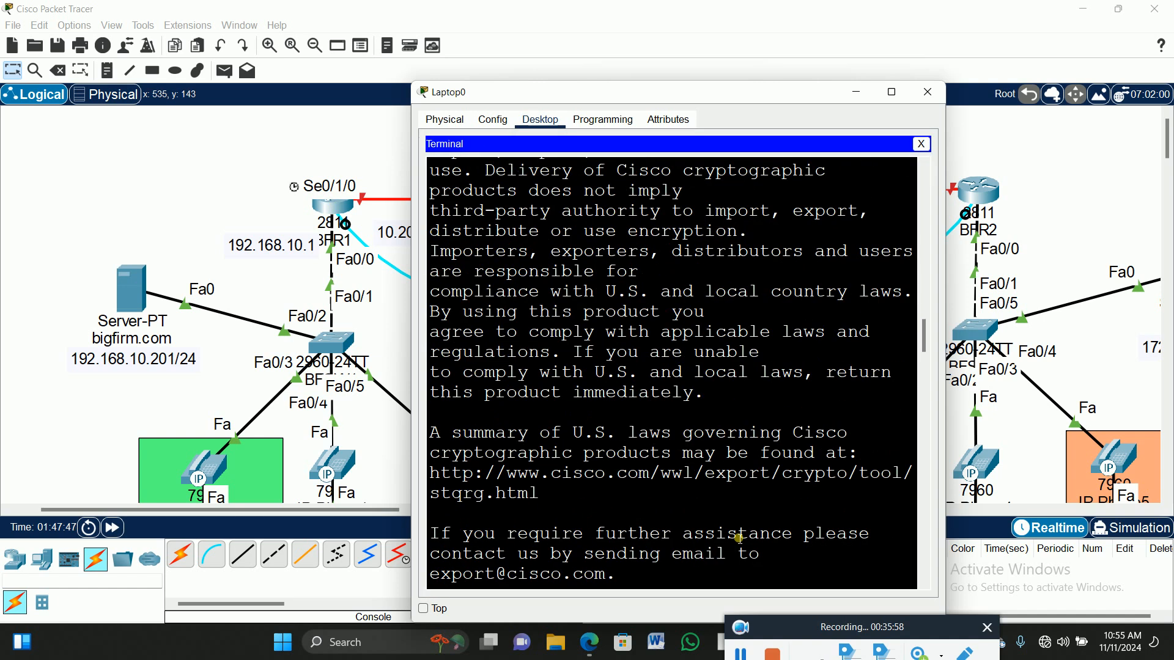
Decline the setup dialog and enable BFR1's Serial0/1/0 with 'no shut'.
key(Return)
text(no)
key(Return)
key(Return)
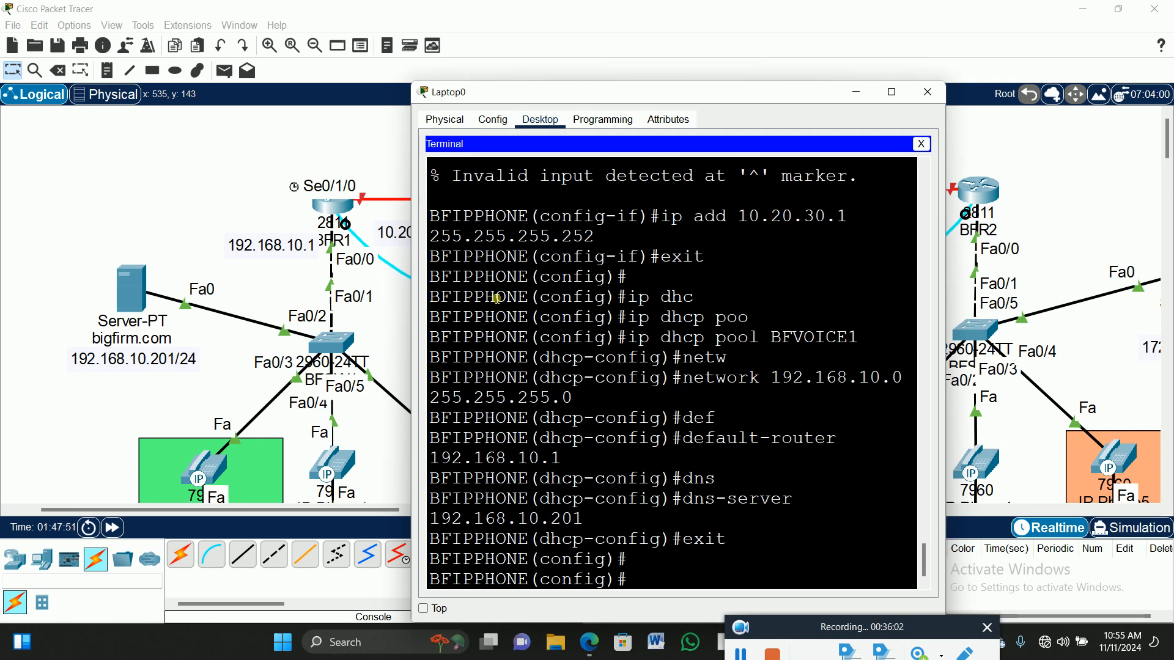
text(int se0/1)
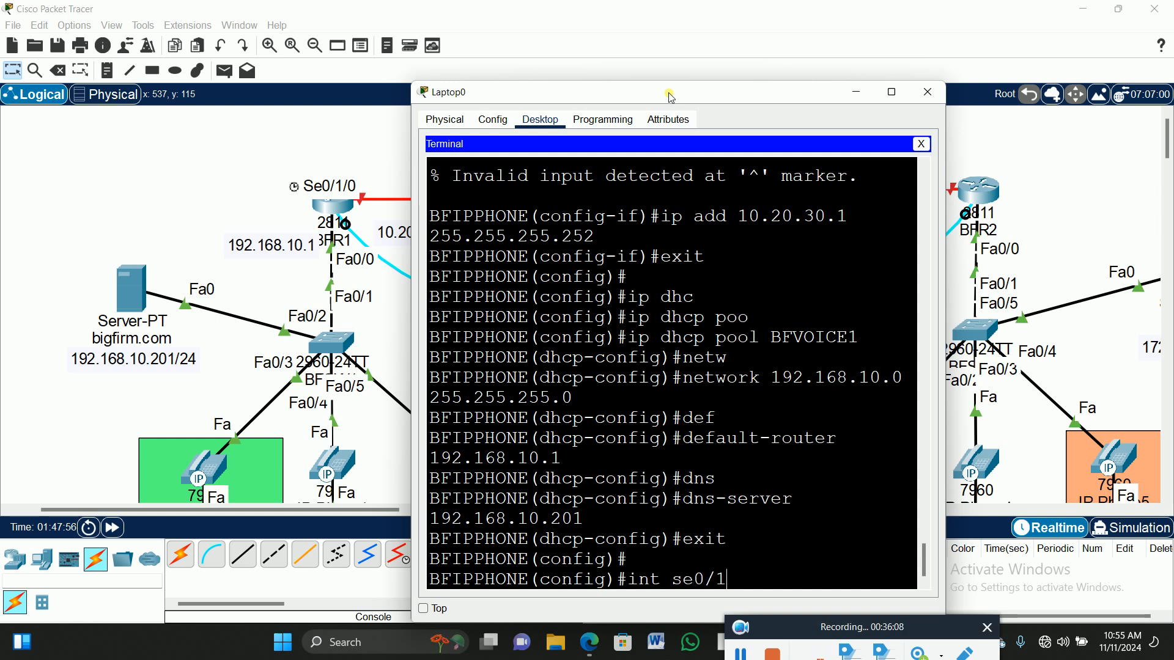
text(/0)
key(Return)
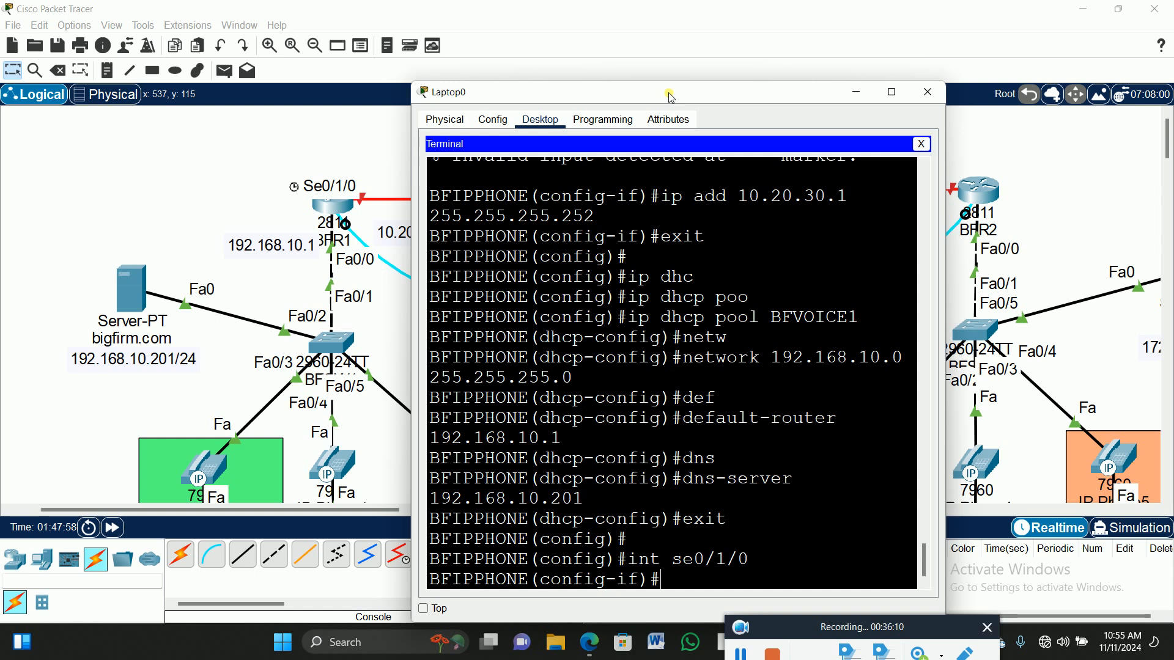
text(no shut)
key(Return)
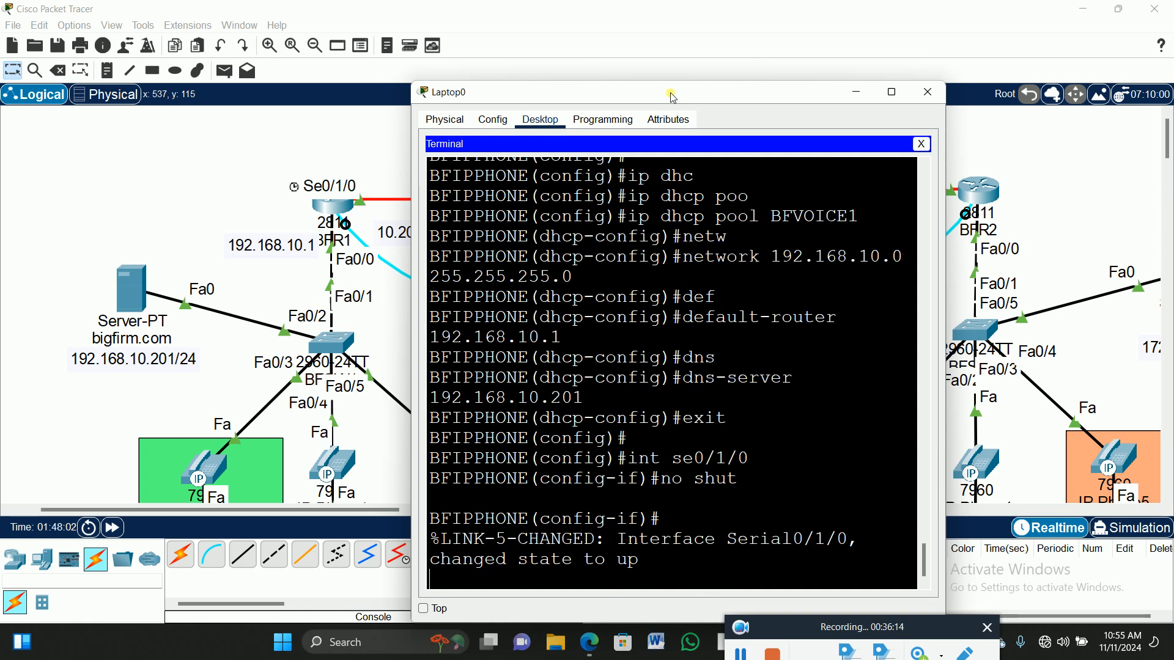
drag(697, 98, 346, 246)
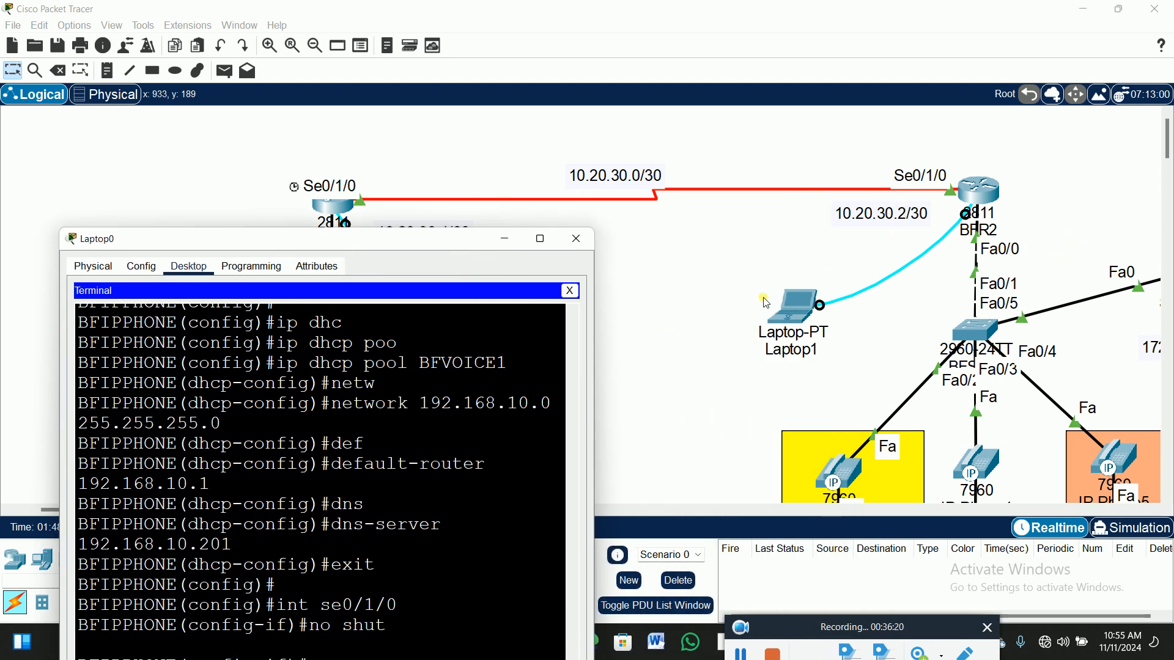
click(793, 312)
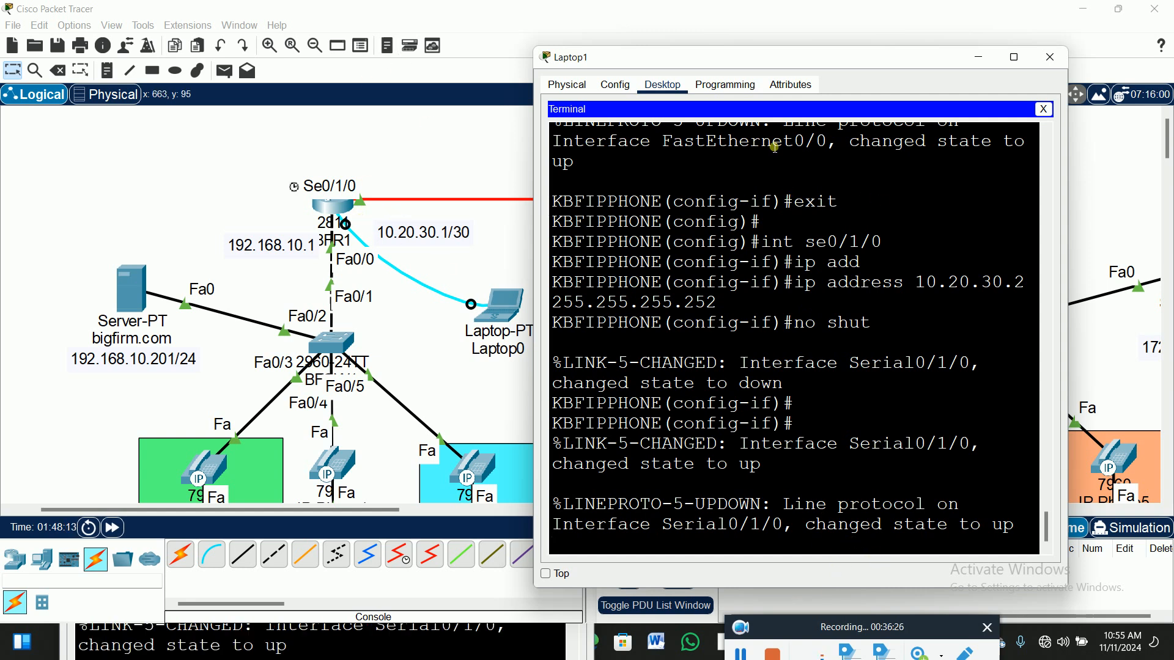
Confirm BFR2's Serial0/1/0 is up and 'exit' back to global configuration mode.
drag(864, 64, 710, 269)
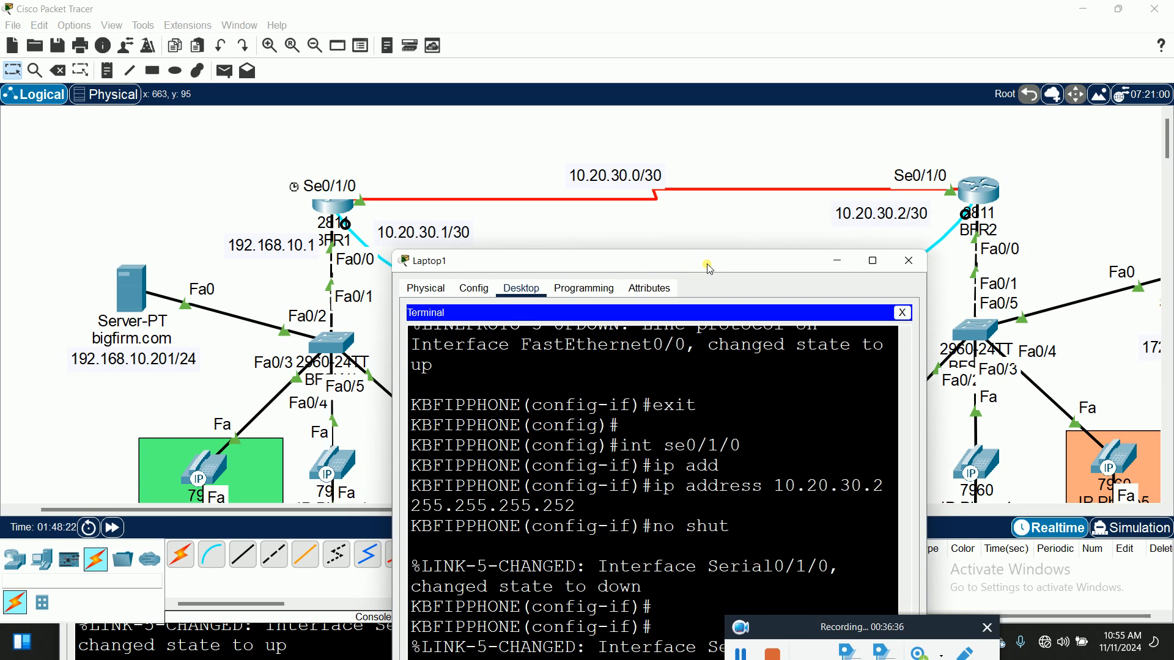
drag(709, 269, 710, 265)
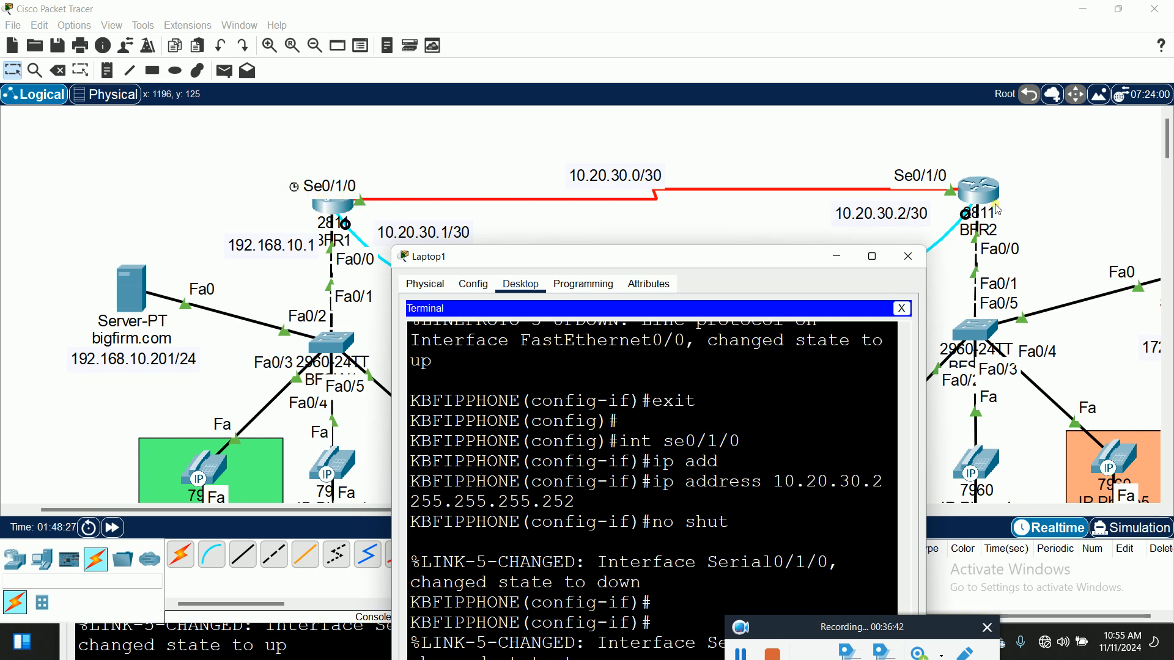
drag(722, 263, 728, 90)
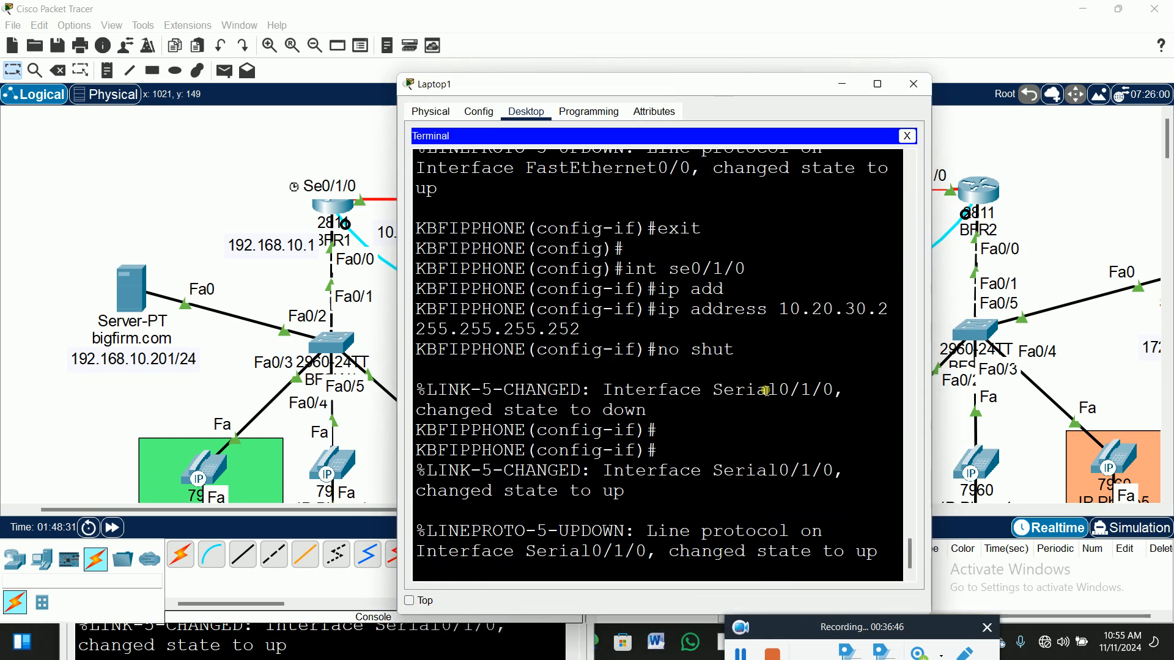
key(Return)
text(exit)
key(Return)
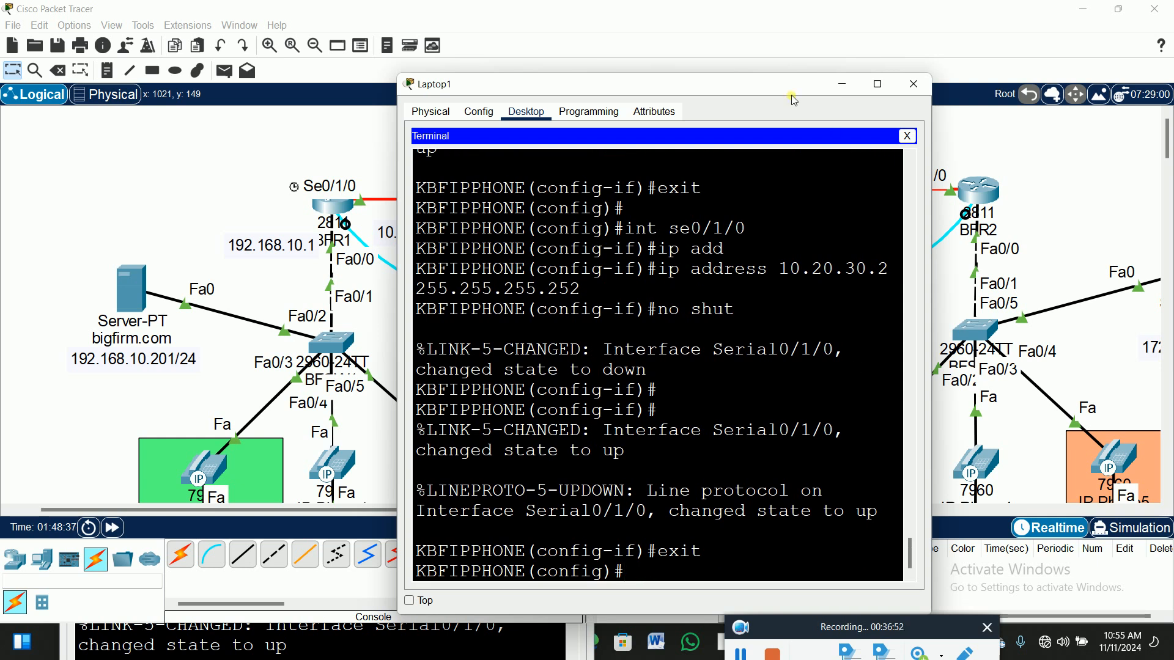
drag(777, 93, 575, 80)
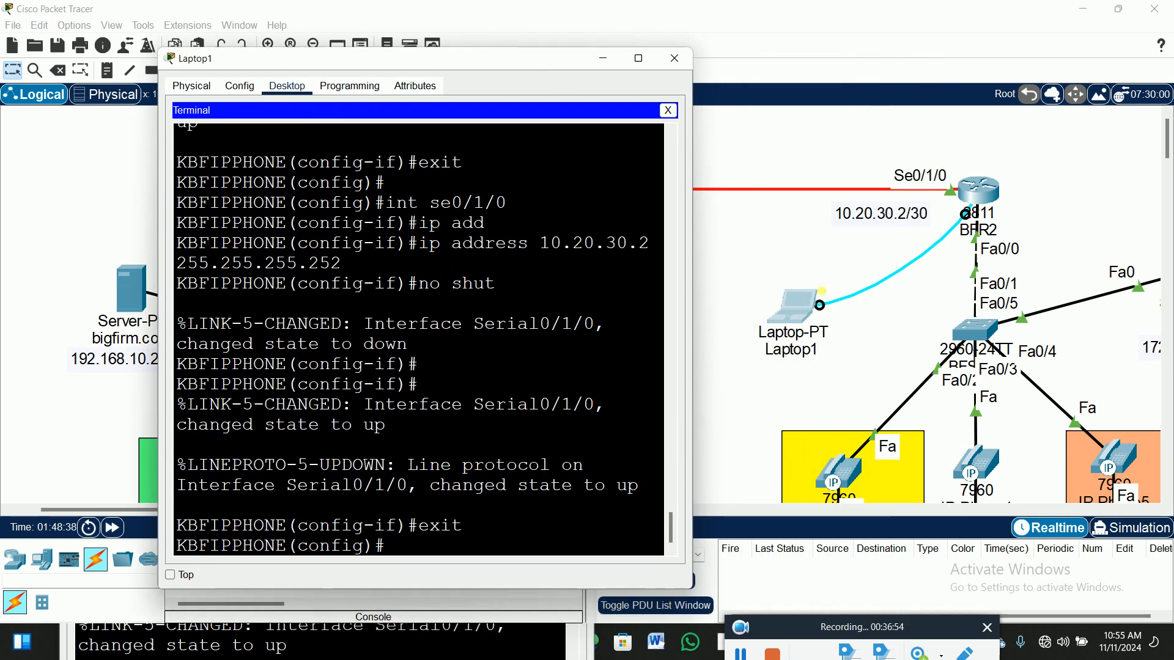
scroll(989, 204, down, 3)
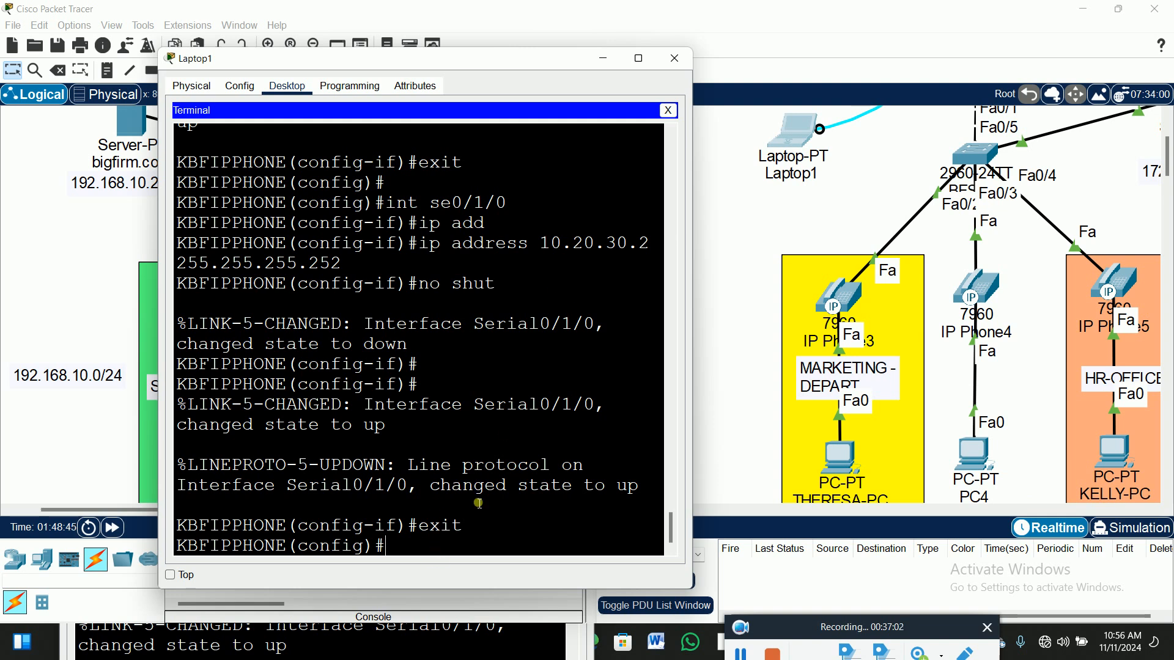
Create DHCP pool KLMVOICE2 on BFR2 with network 172.16.0.0 255.255.0.0.
text(p dhc)
key(Tab)
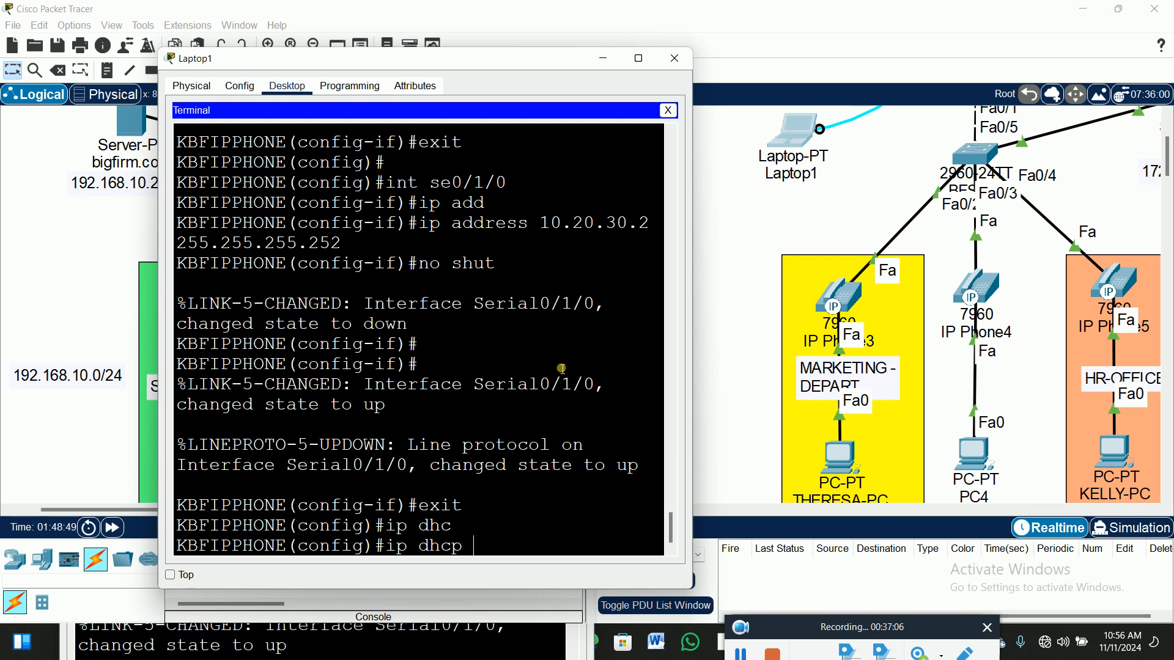
text(poo)
key(Tab)
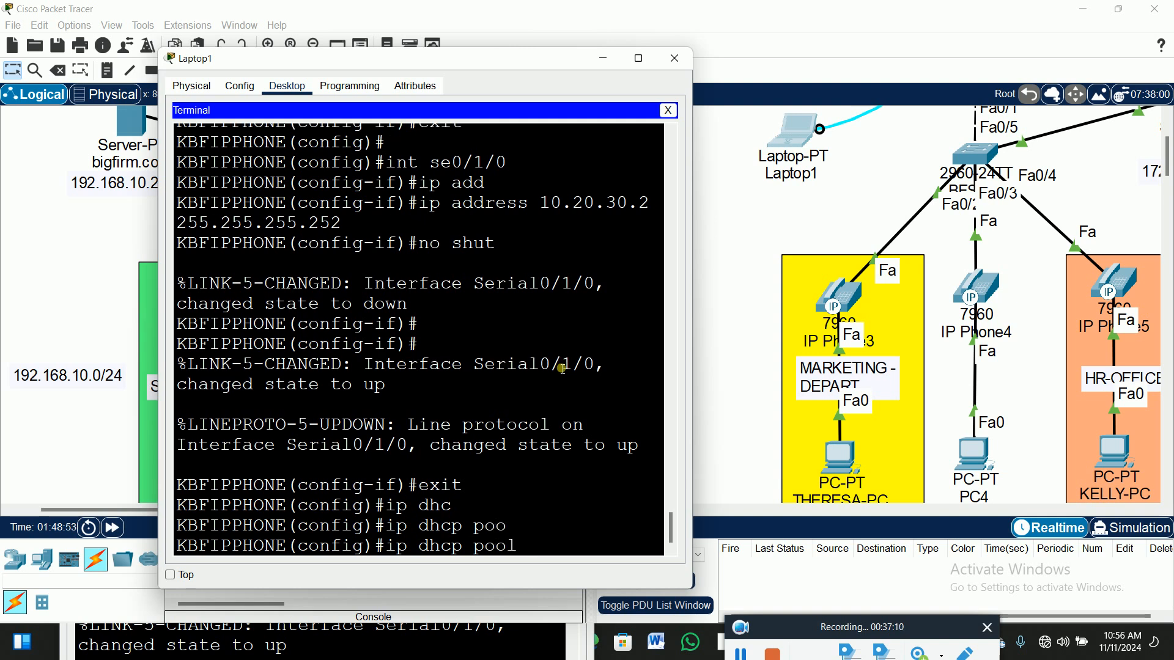
text(KLMV)
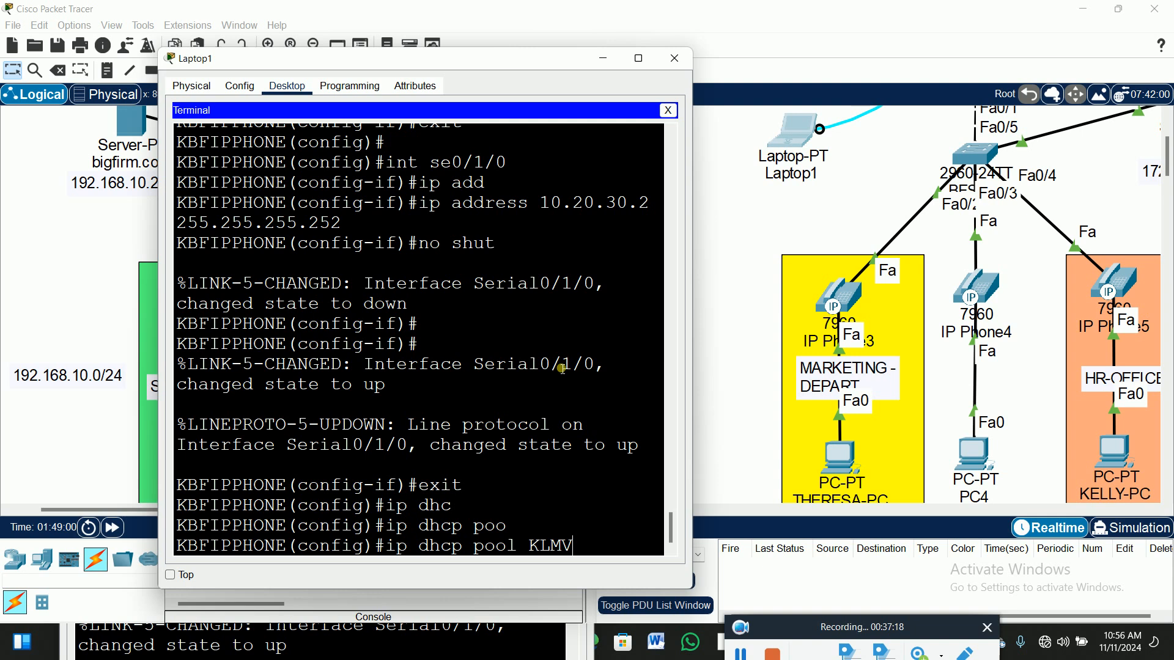
text(OICE2)
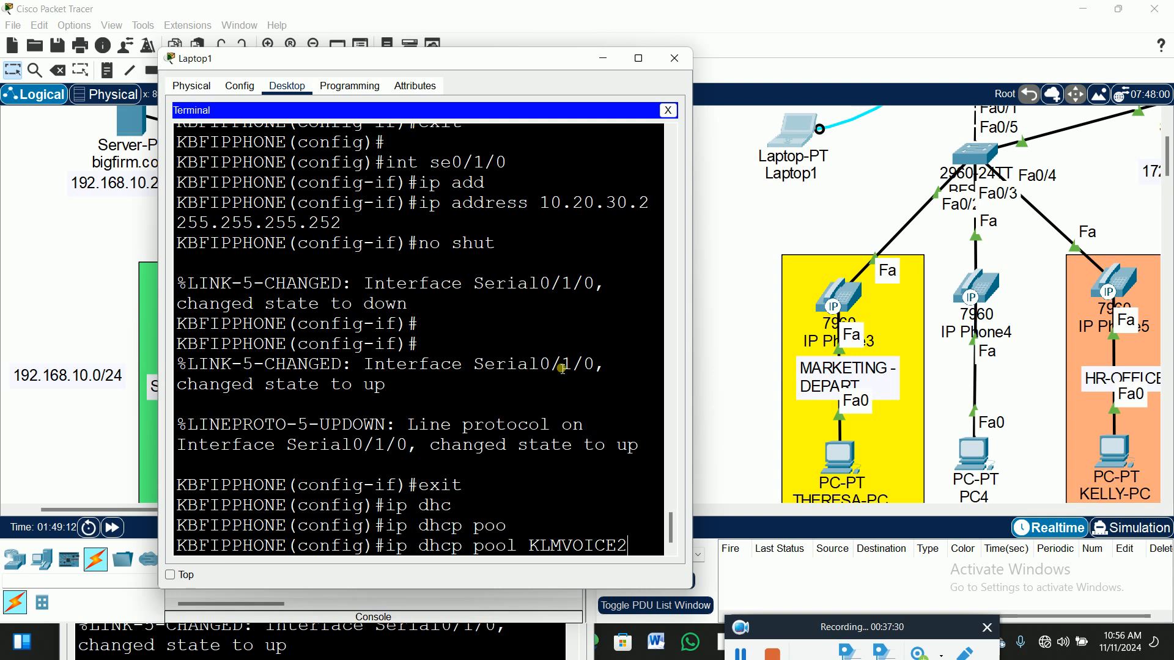
key(Return)
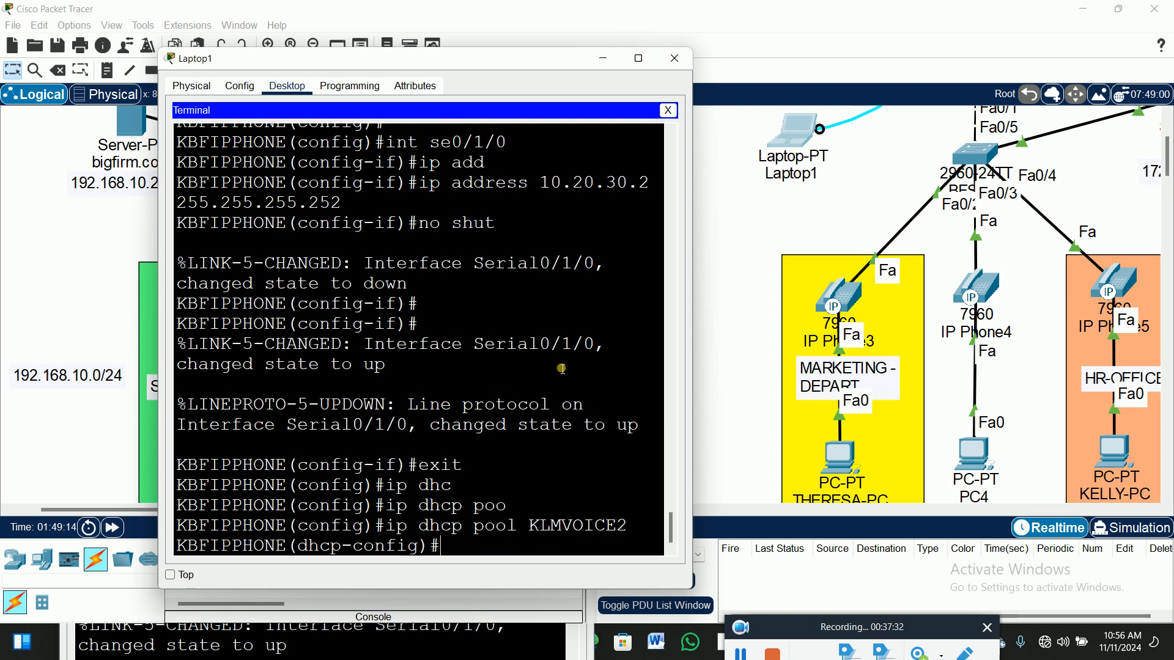
text(NET)
key(Tab)
key(Tab)
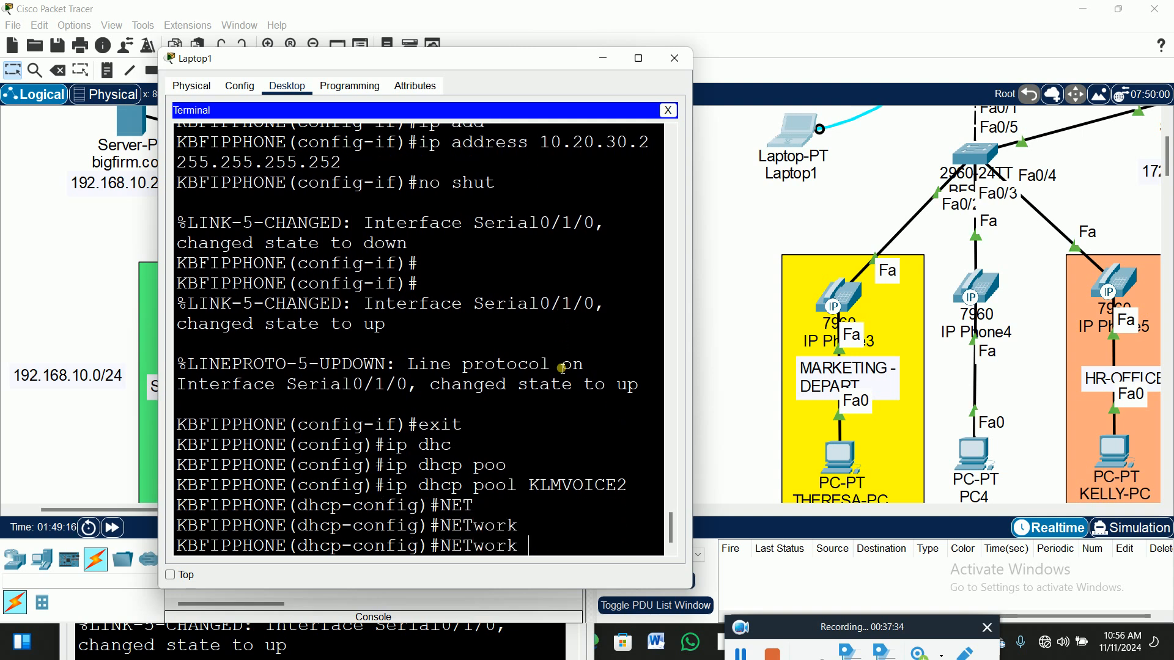
text(172.16.0.0 255.255.0.0)
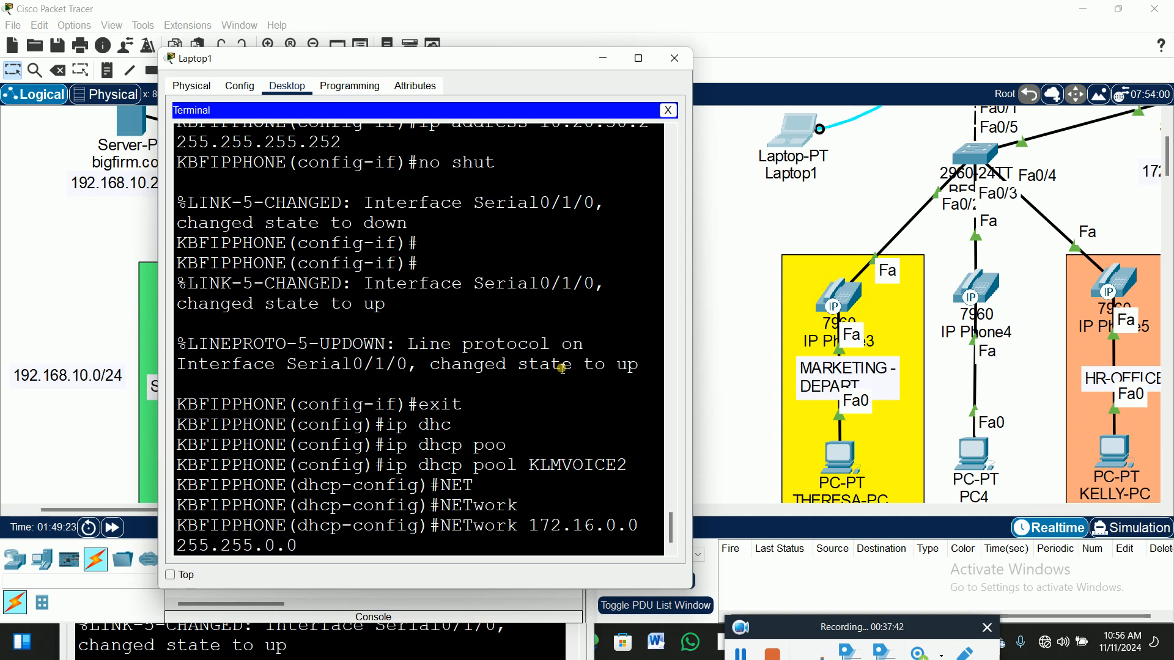
key(Return)
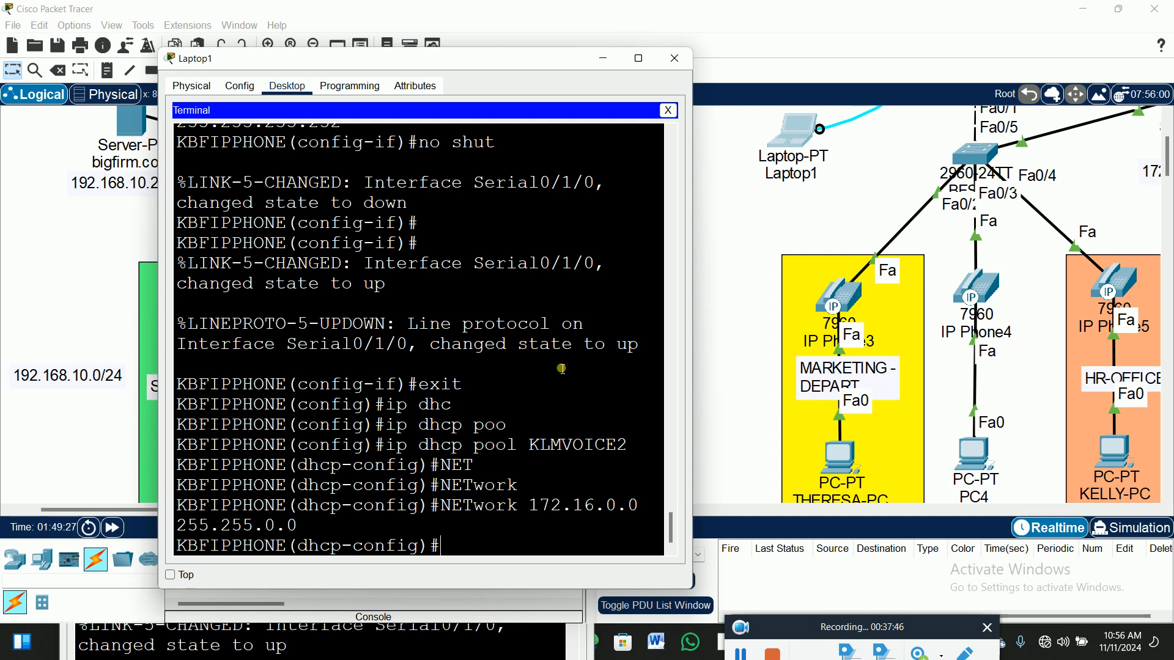
Set the pool's default router to 172.16.0.1 and DNS server to 172.16.0.202.
text(def)
key(Tab)
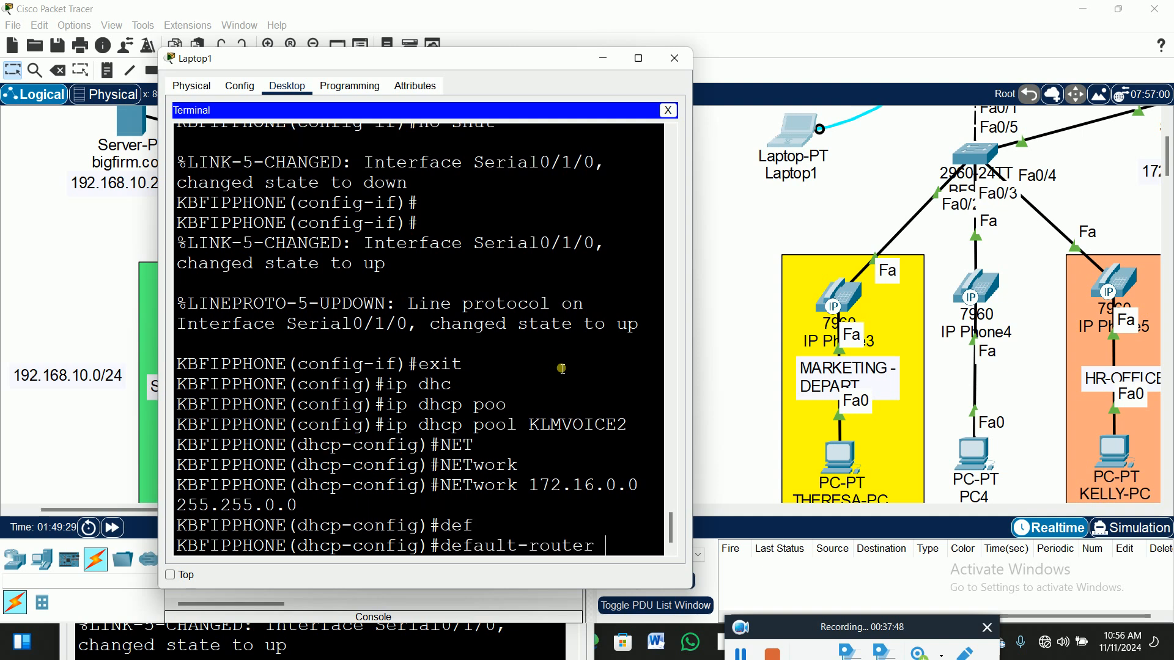
text(172.16.0)
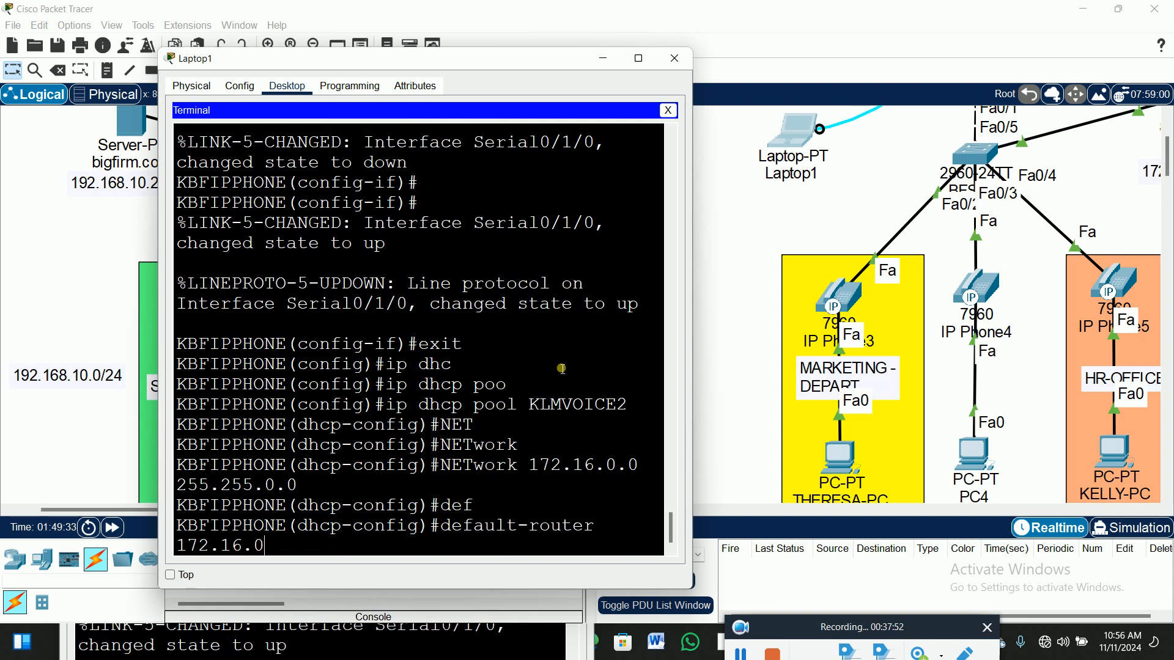
text(.1)
key(Return)
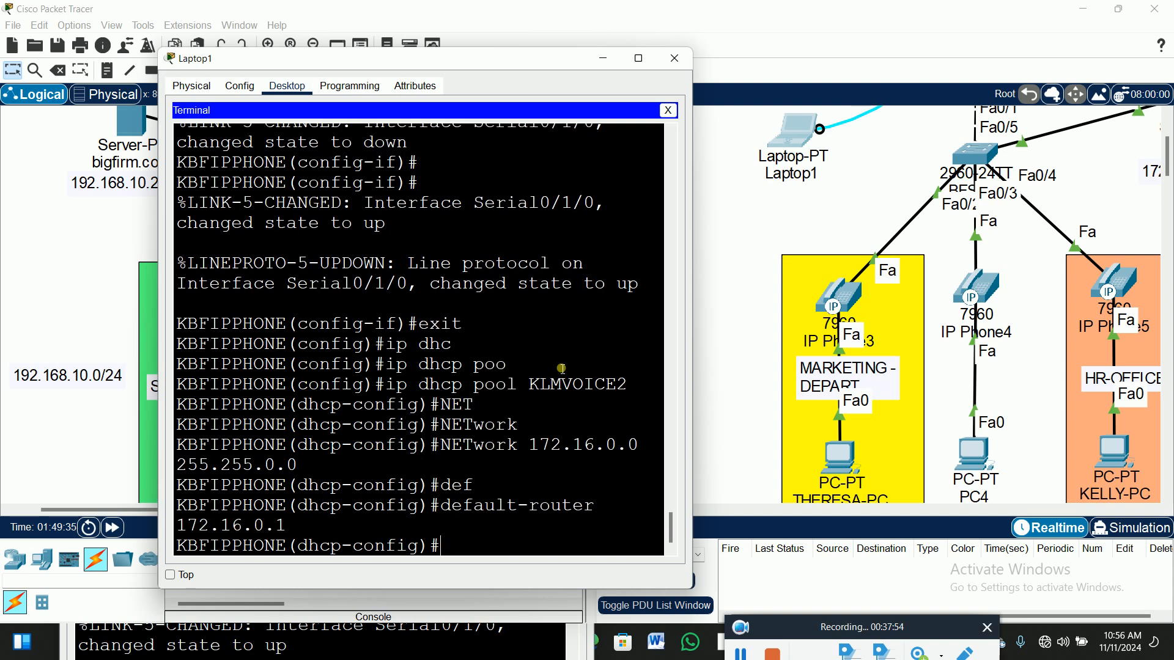
text(dn)
key(Tab)
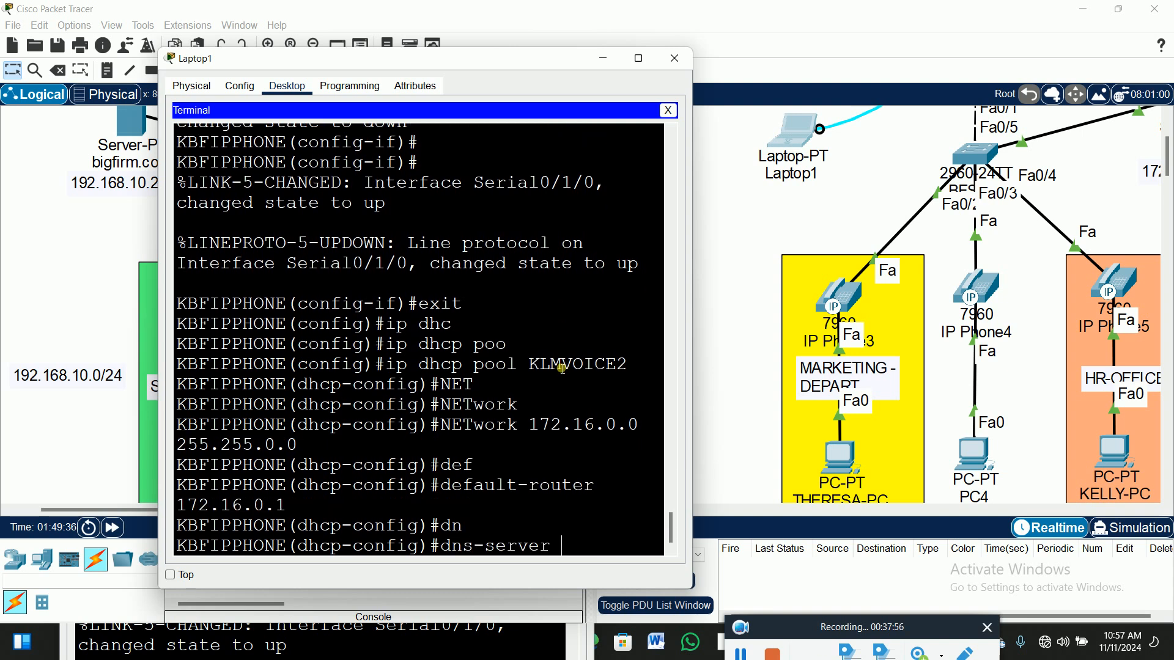
text(172.16.0.202)
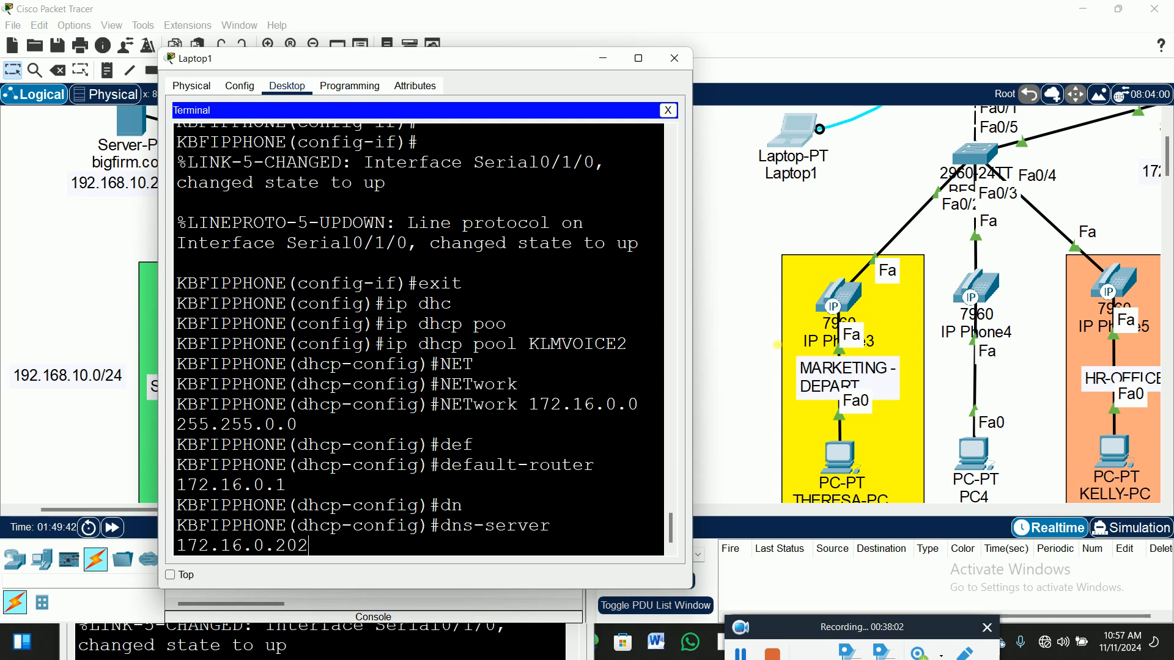
scroll(1068, 220, up, 1)
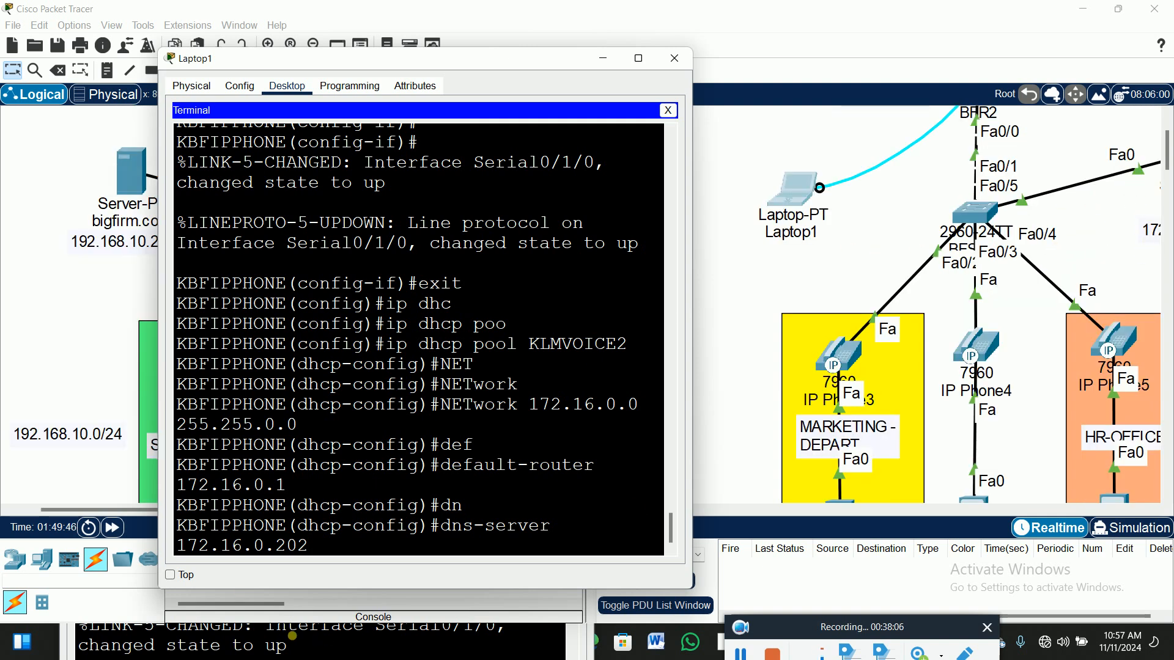
key(Return)
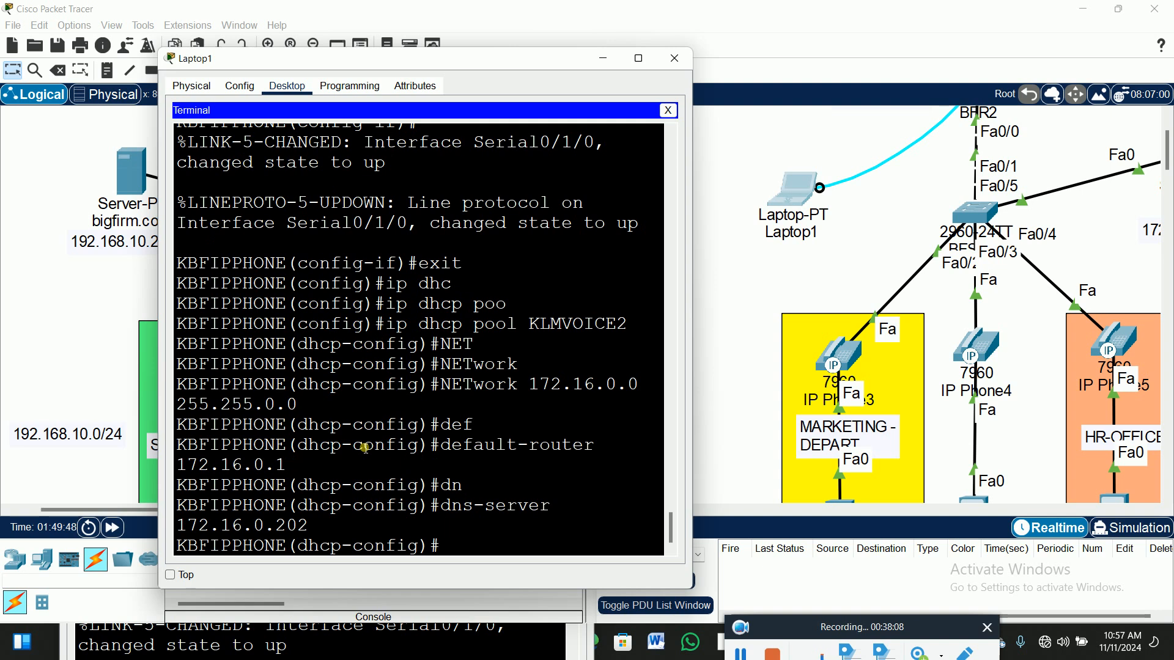
Exit to privileged mode and save with wr and copy running-config startup-config.
text(exit)
key(Return)
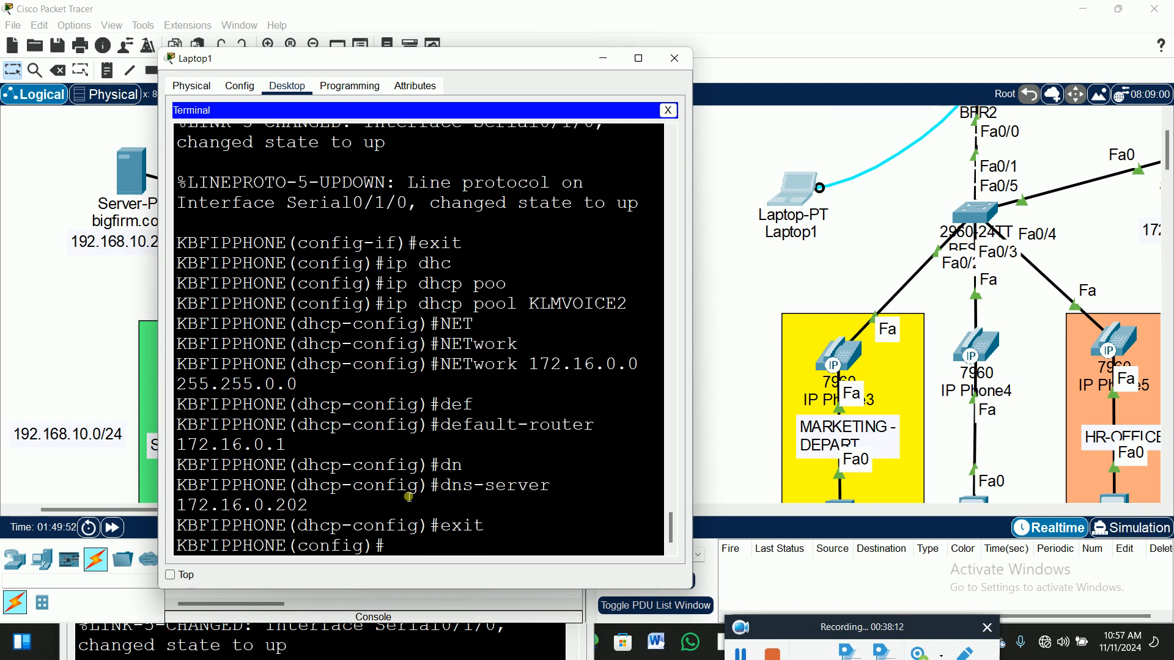
text(exit)
key(Return)
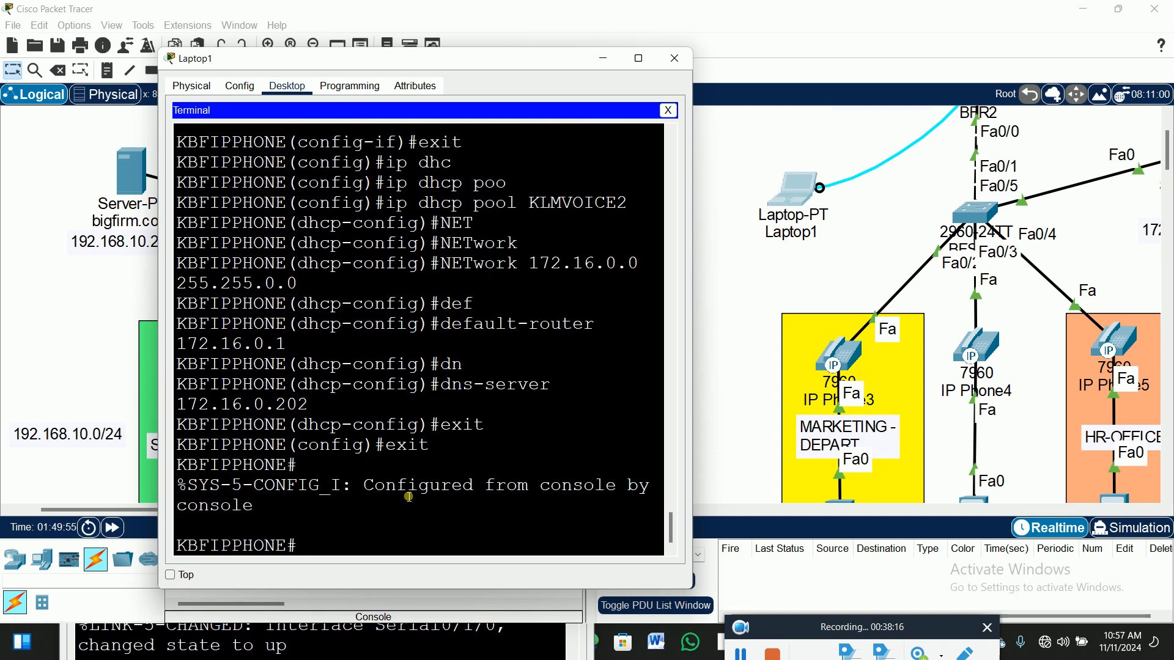
text(wr)
key(Return)
text(copy)
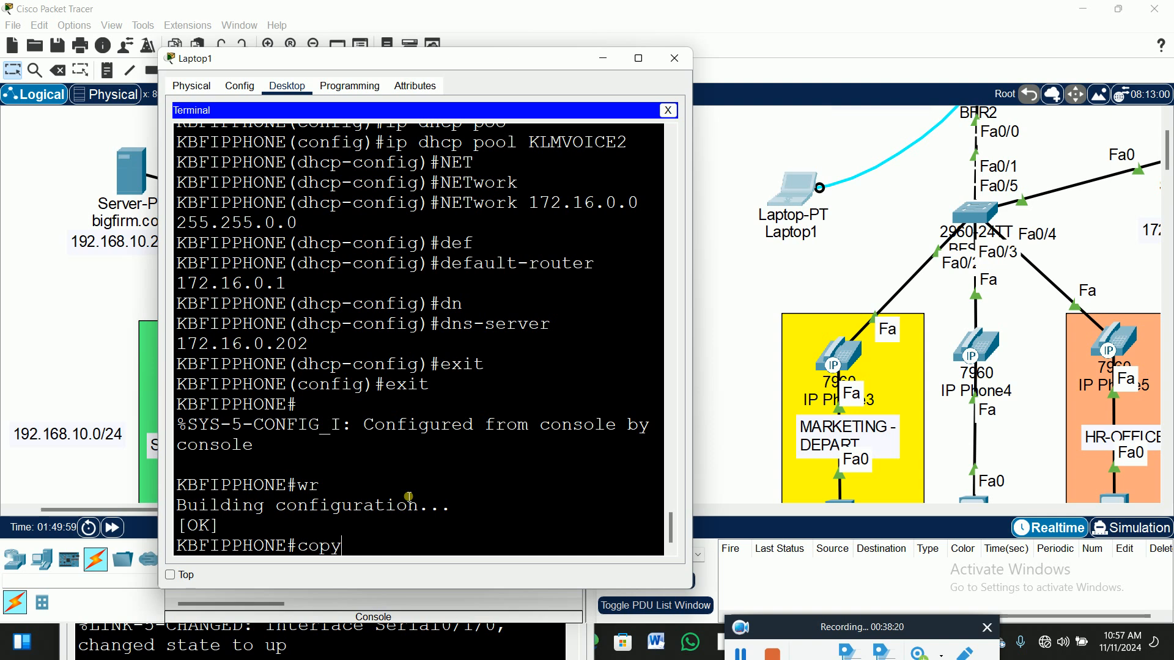
key(Tab)
text(run)
key(Tab)
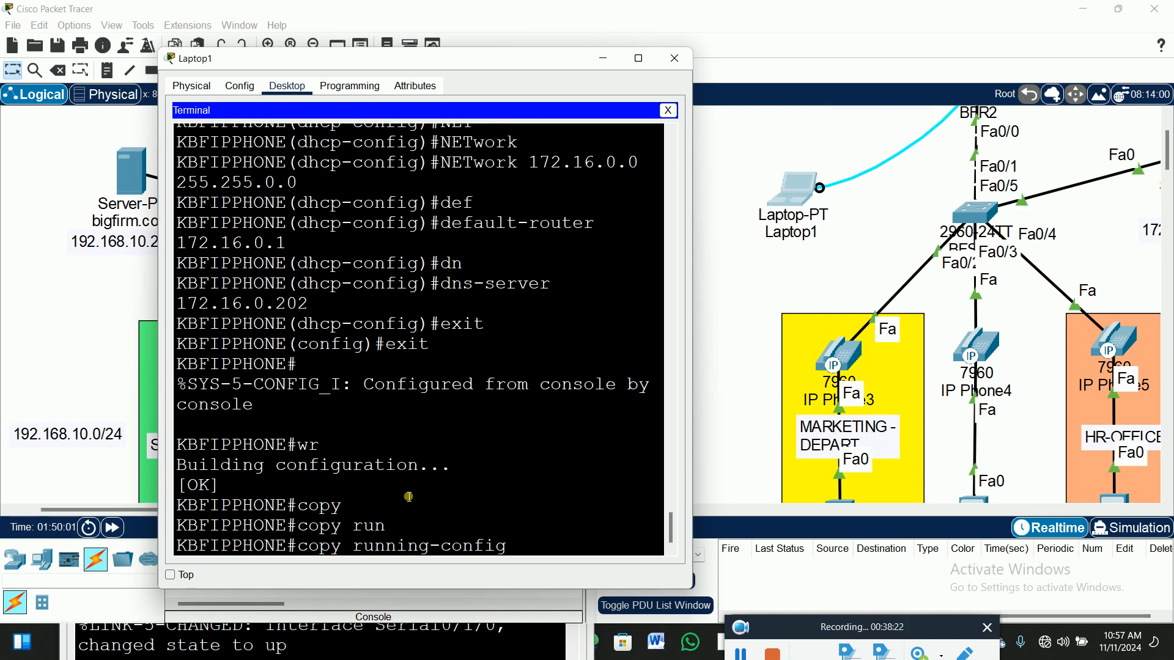
text(start)
key(Return)
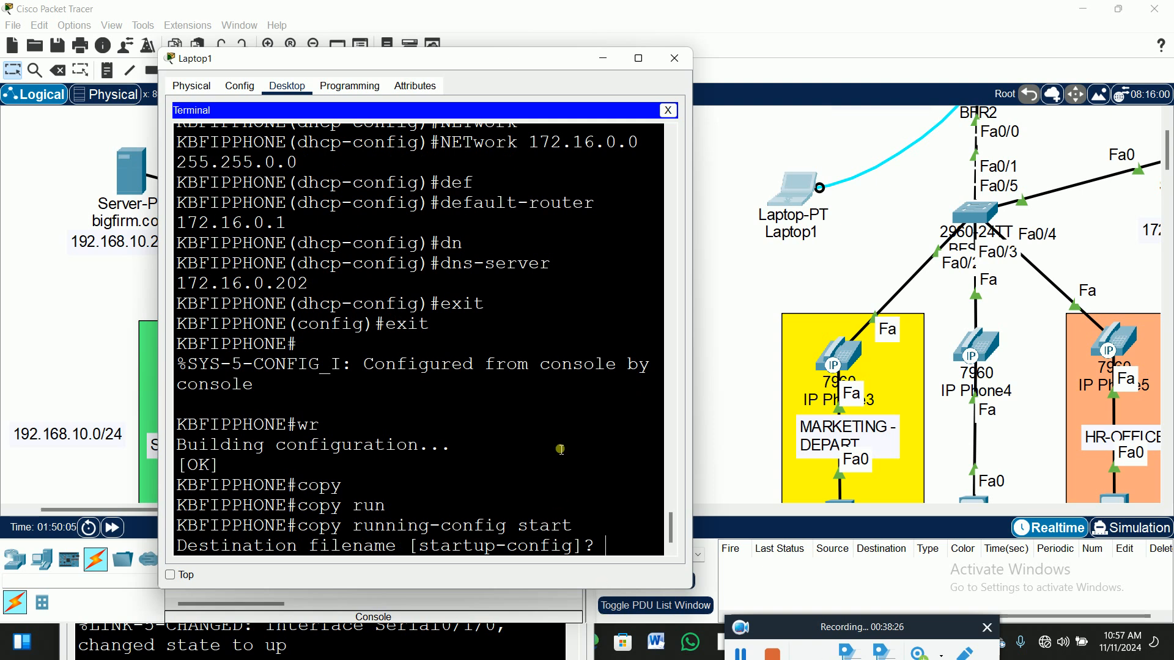
key(Return)
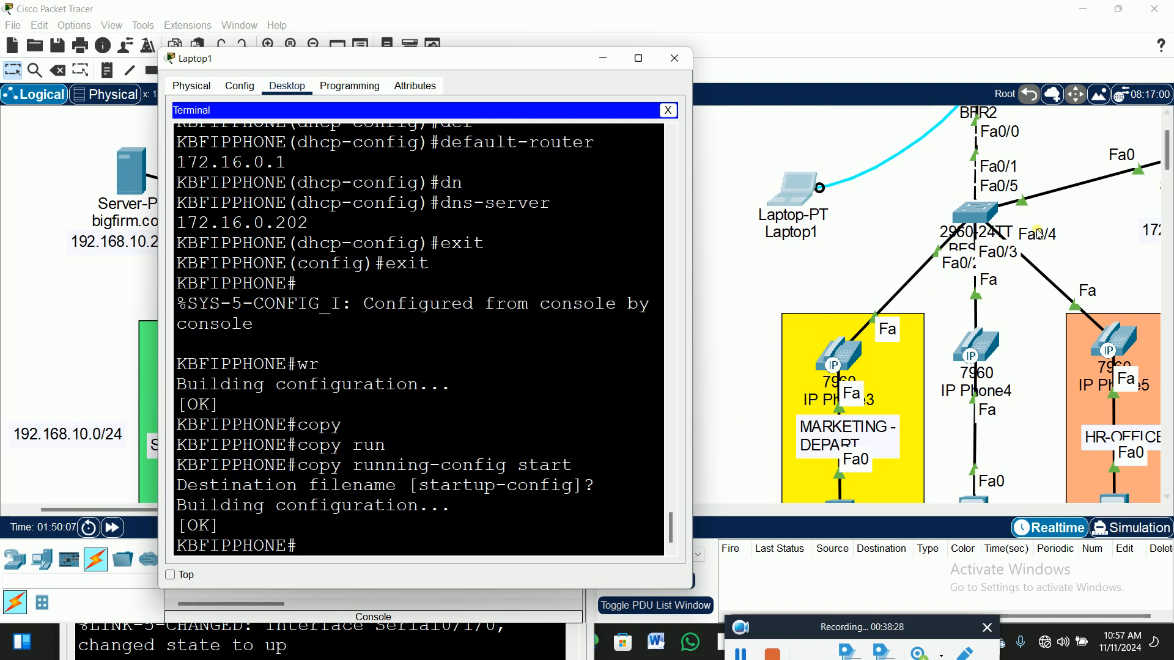
click(732, 275)
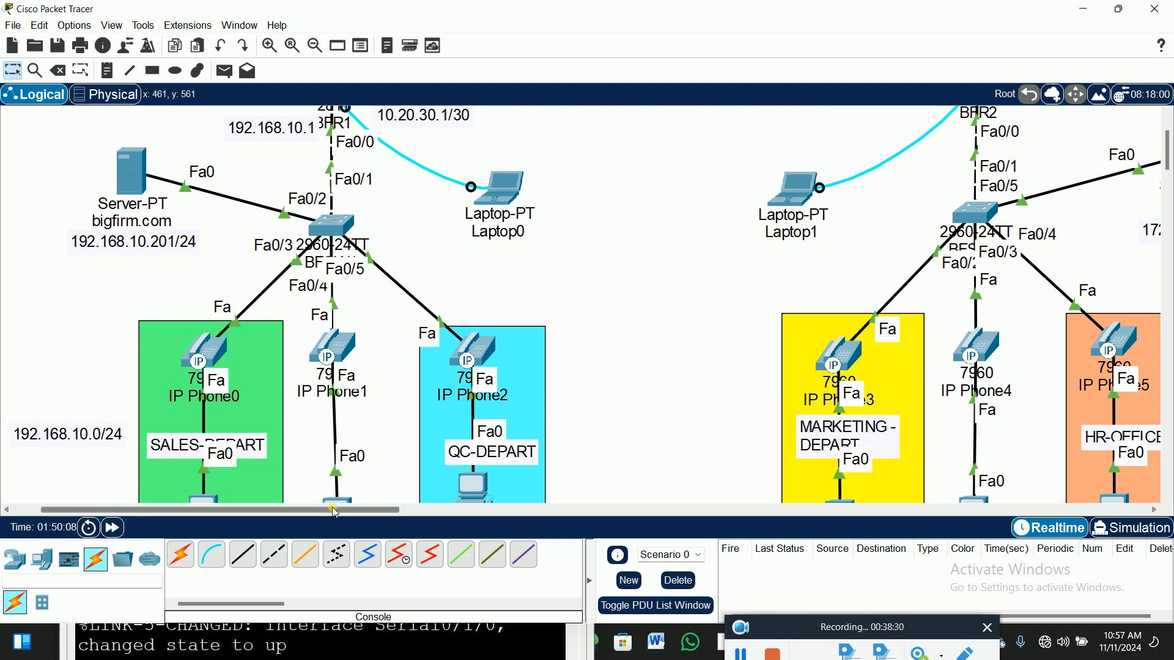
Scroll the Logical workspace right and down to show THERESA-PC, PC4 and KELLY-PC.
drag(331, 512, 428, 512)
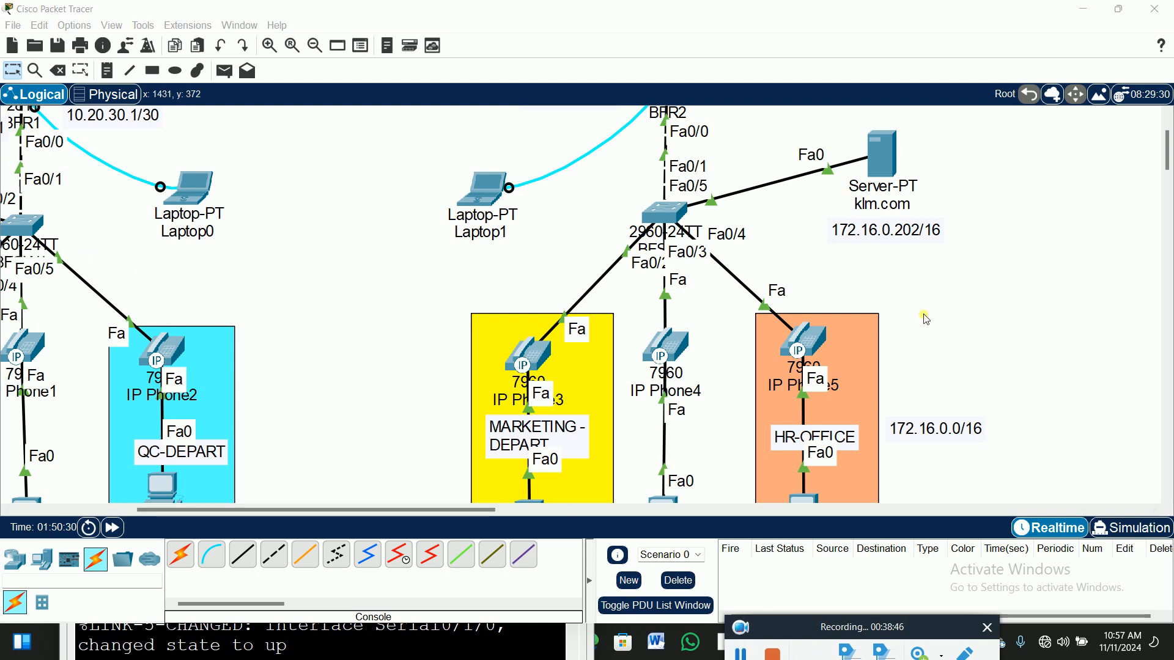
scroll(946, 276, down, 3)
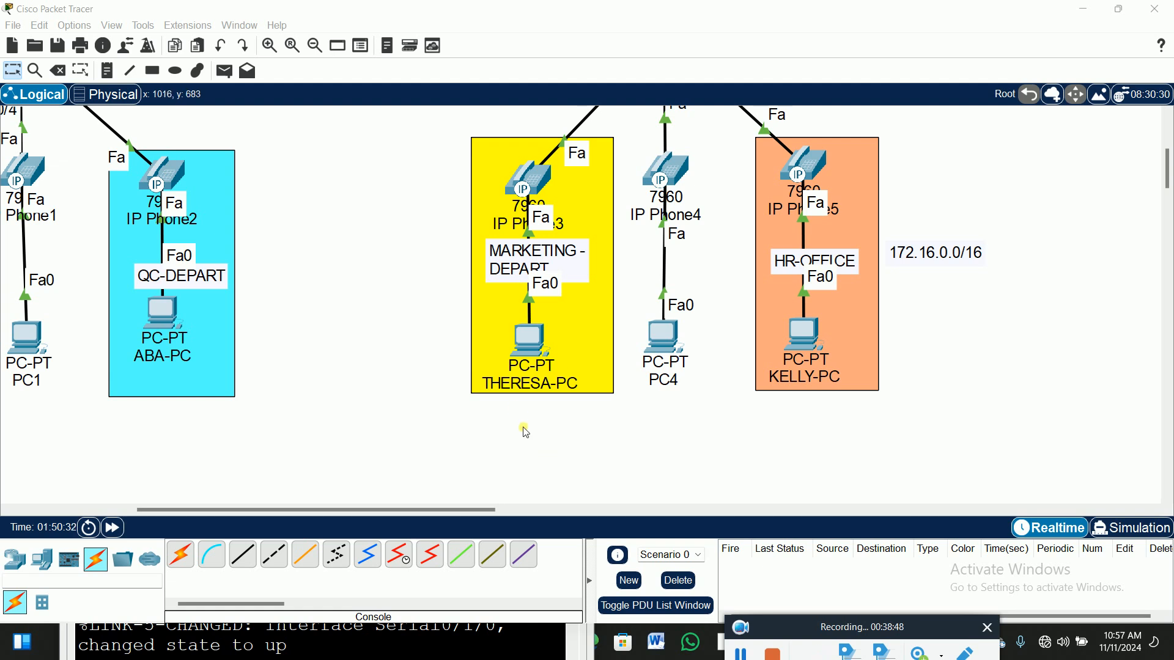
Switch THERESA-PC's IP configuration to DHCP, receiving 172.16.0.2.
click(534, 334)
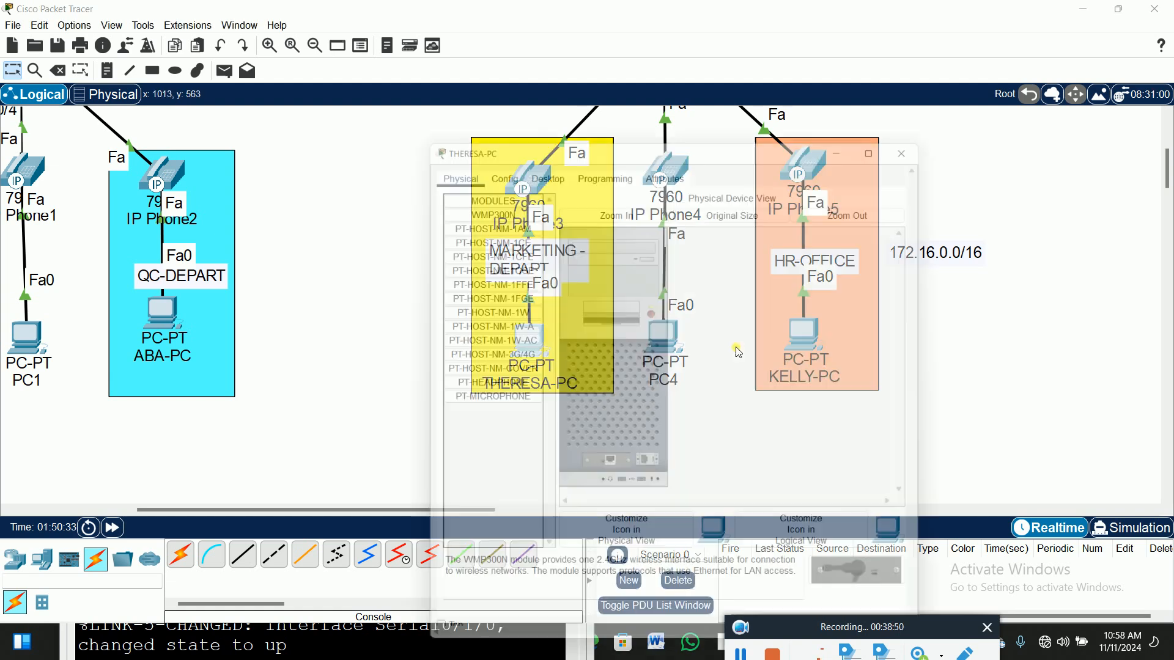
click(552, 128)
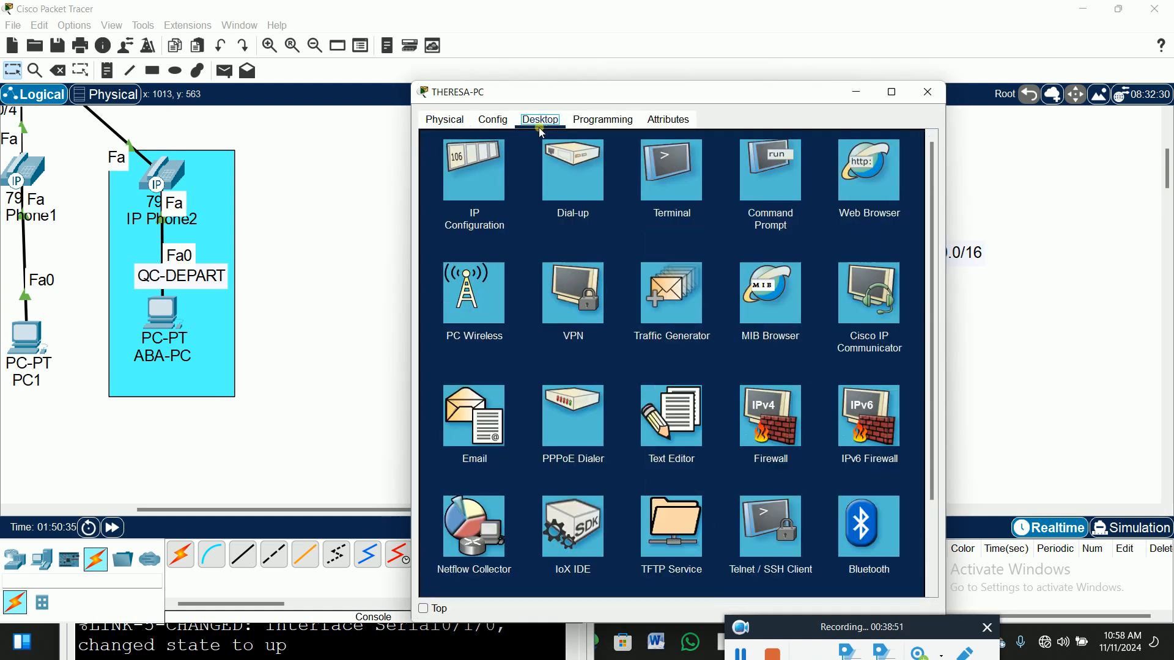
click(478, 168)
click(450, 198)
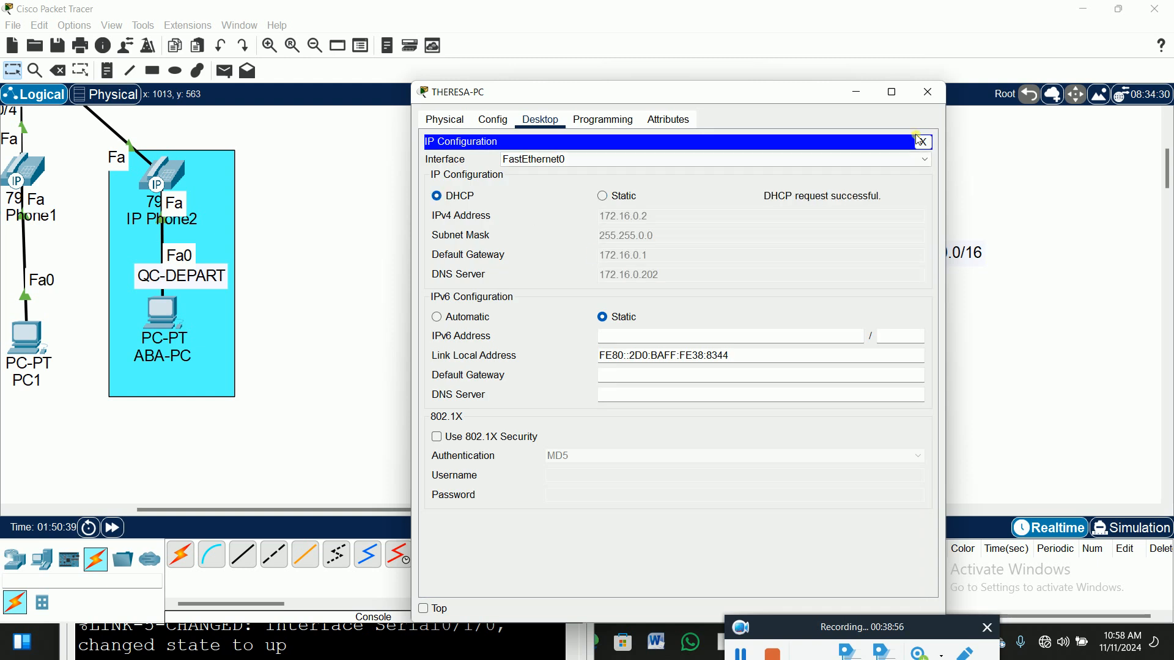
click(924, 143)
click(928, 92)
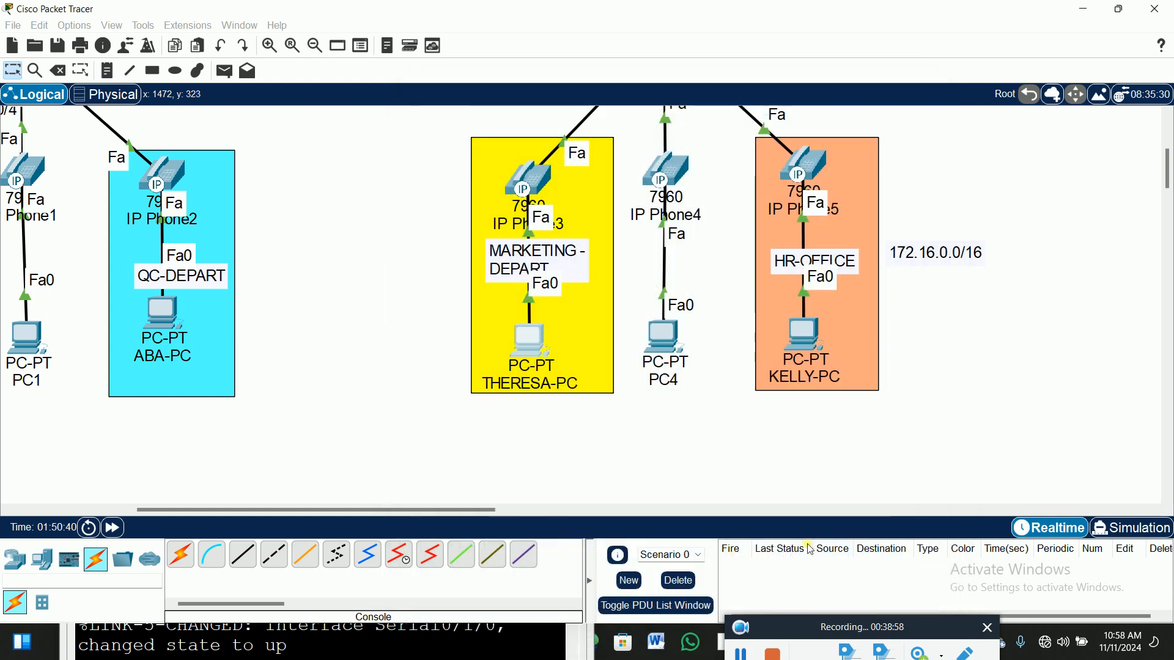
Switch PC4's IP configuration to DHCP, receiving 172.16.0.3.
click(664, 334)
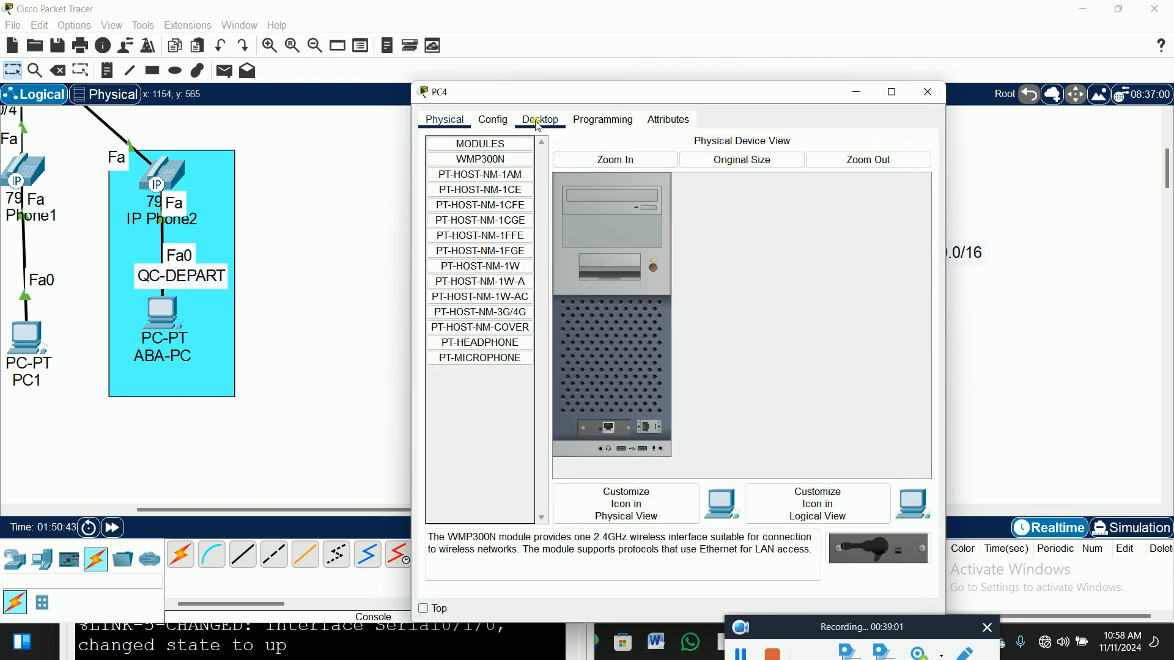
click(538, 121)
click(473, 168)
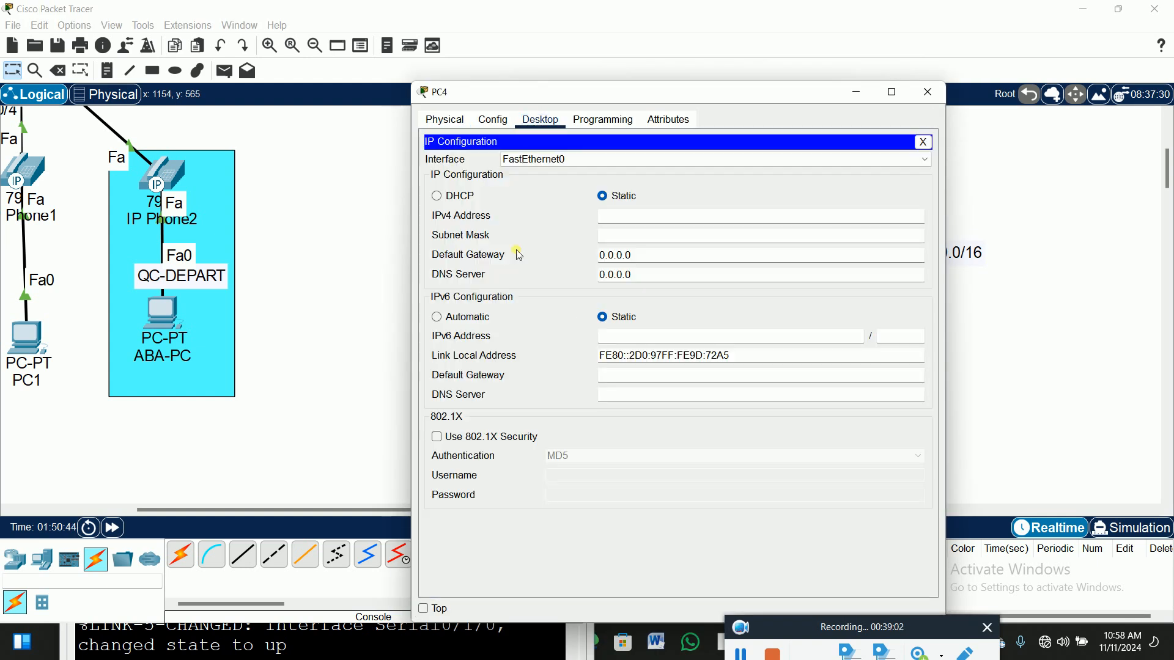
click(436, 196)
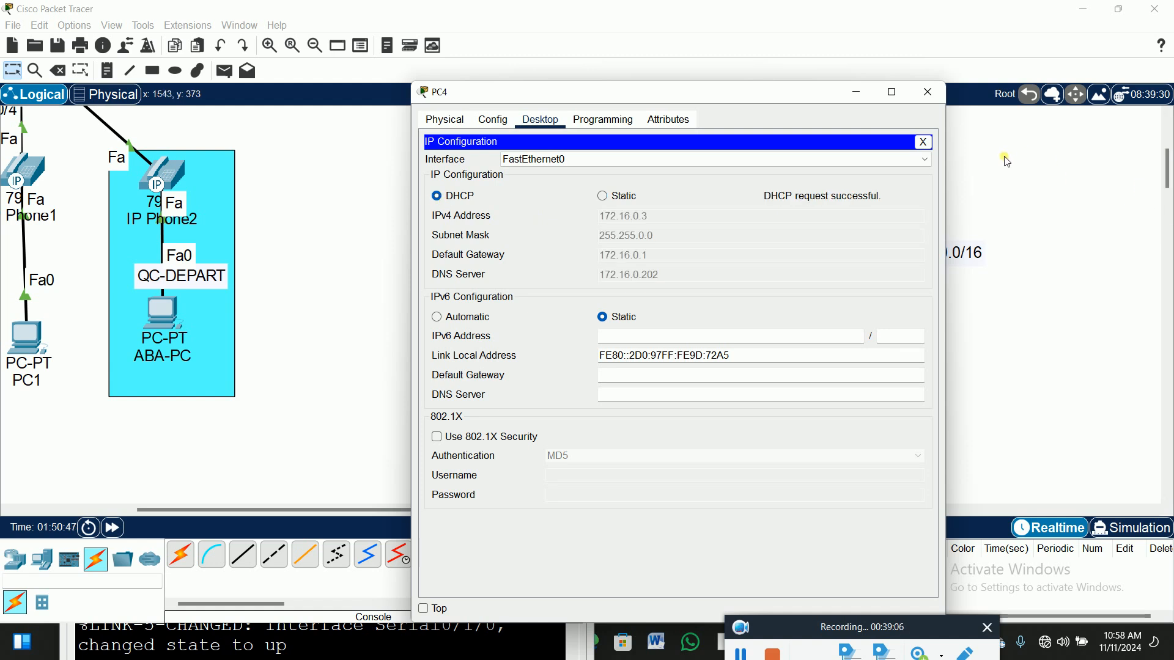
click(923, 142)
click(928, 92)
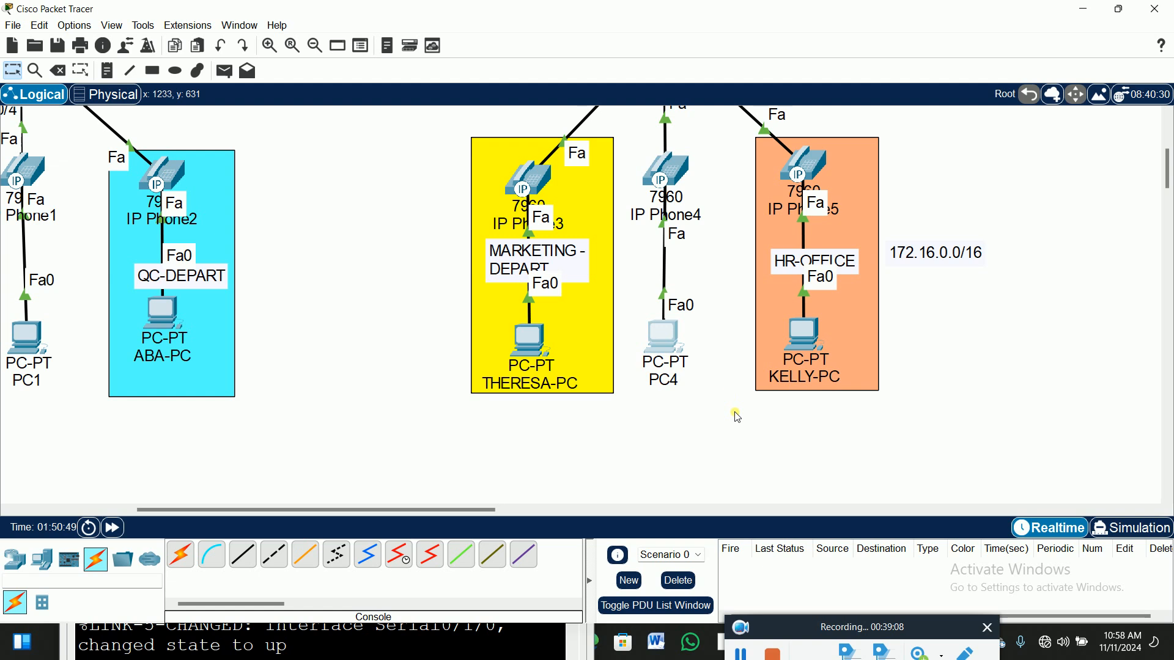
Switch KELLY-PC's IP configuration to DHCP, receiving 172.16.0.4 with gateway 172.16.0.1.
click(811, 334)
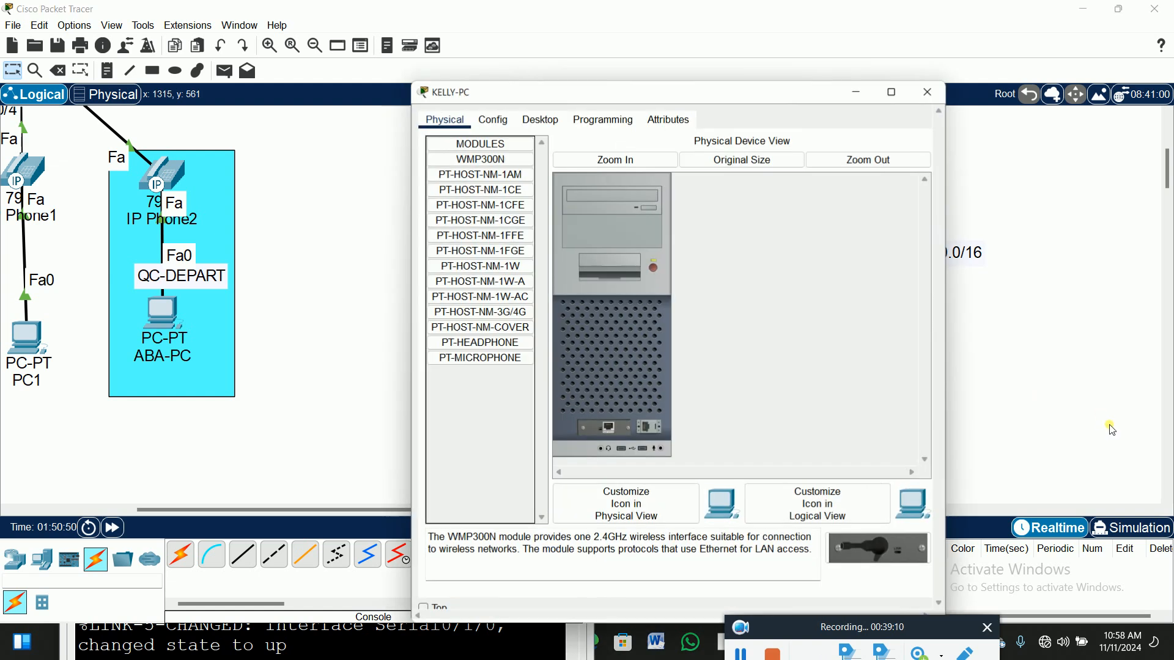
click(543, 121)
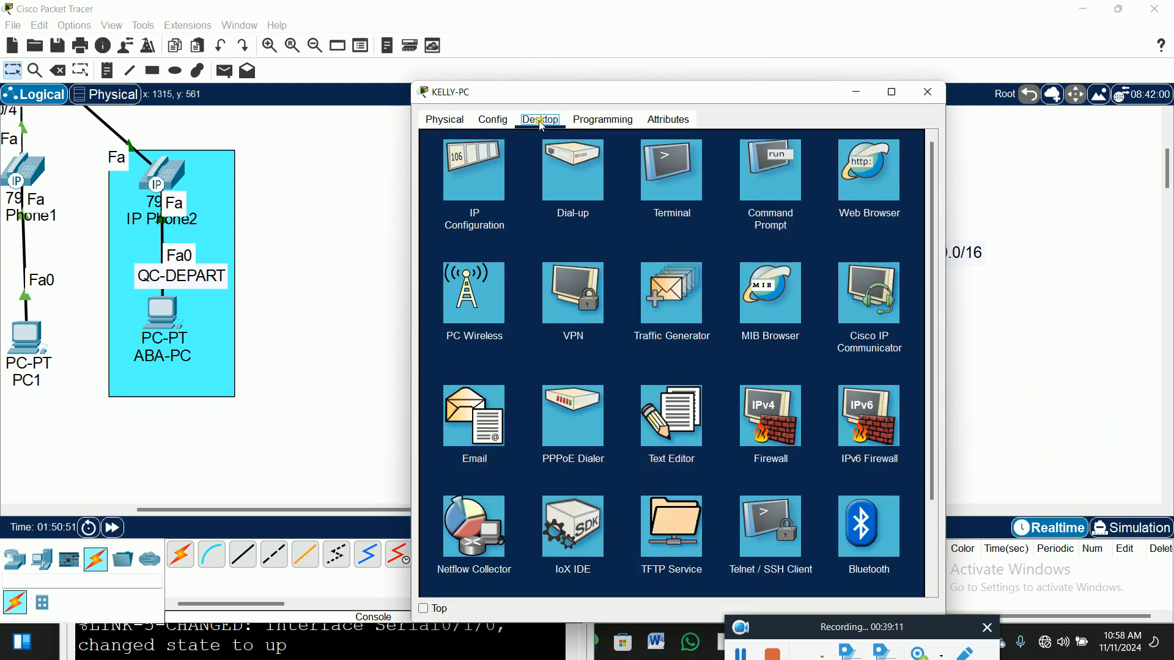
click(452, 178)
click(451, 198)
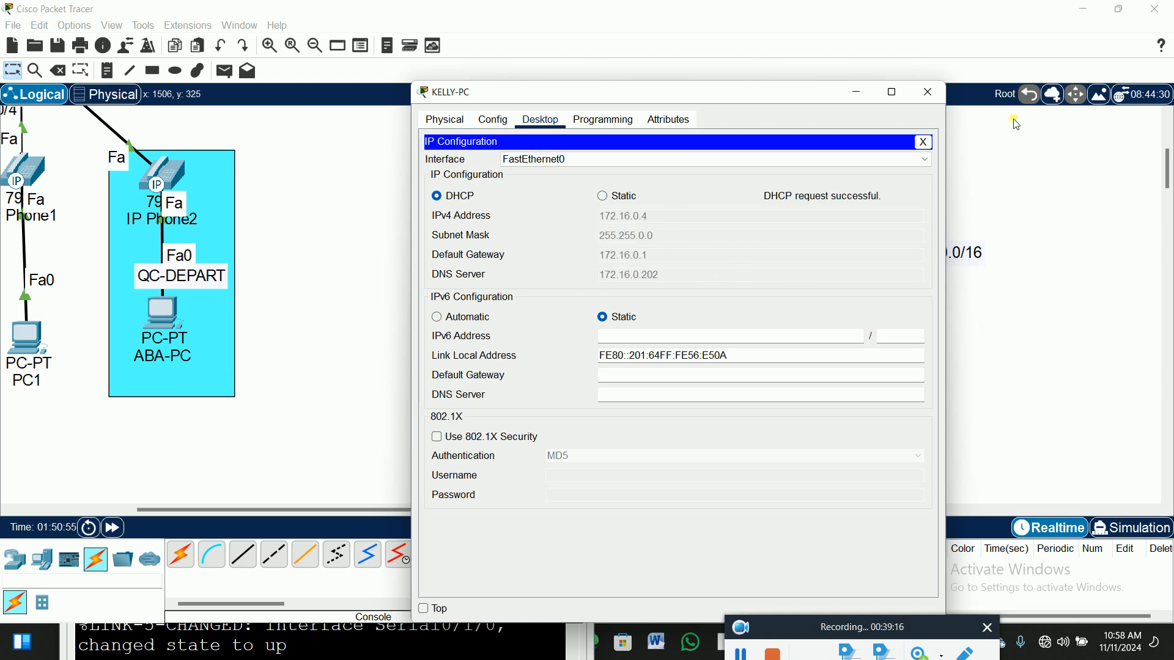
click(924, 143)
click(929, 92)
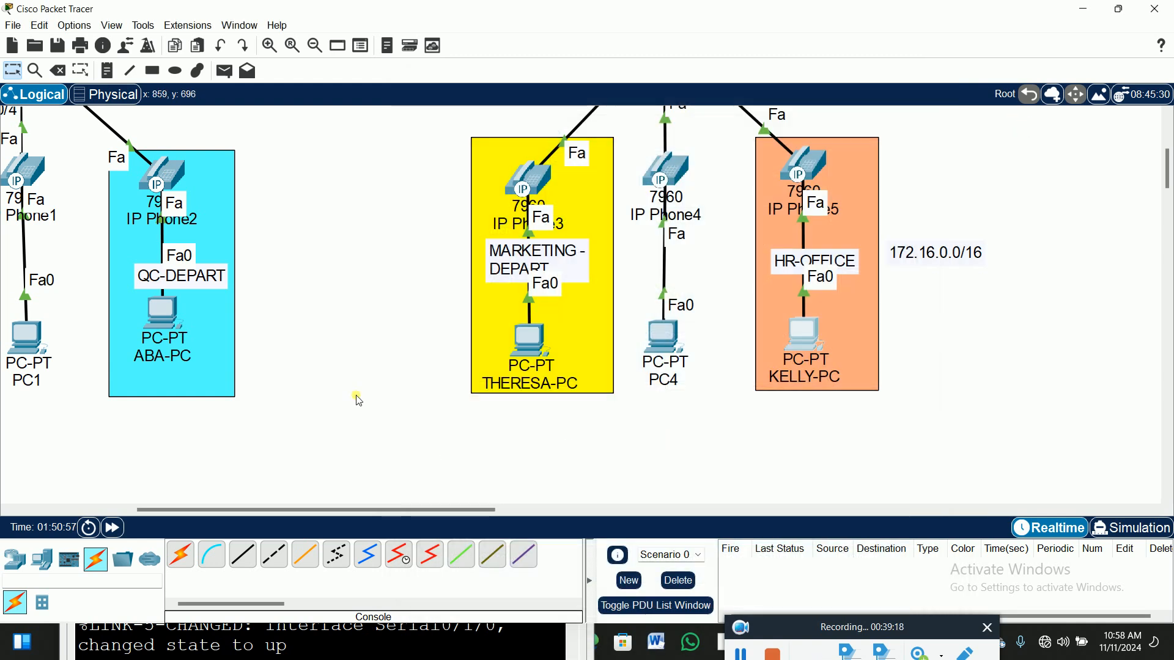
scroll(441, 497, left, 5)
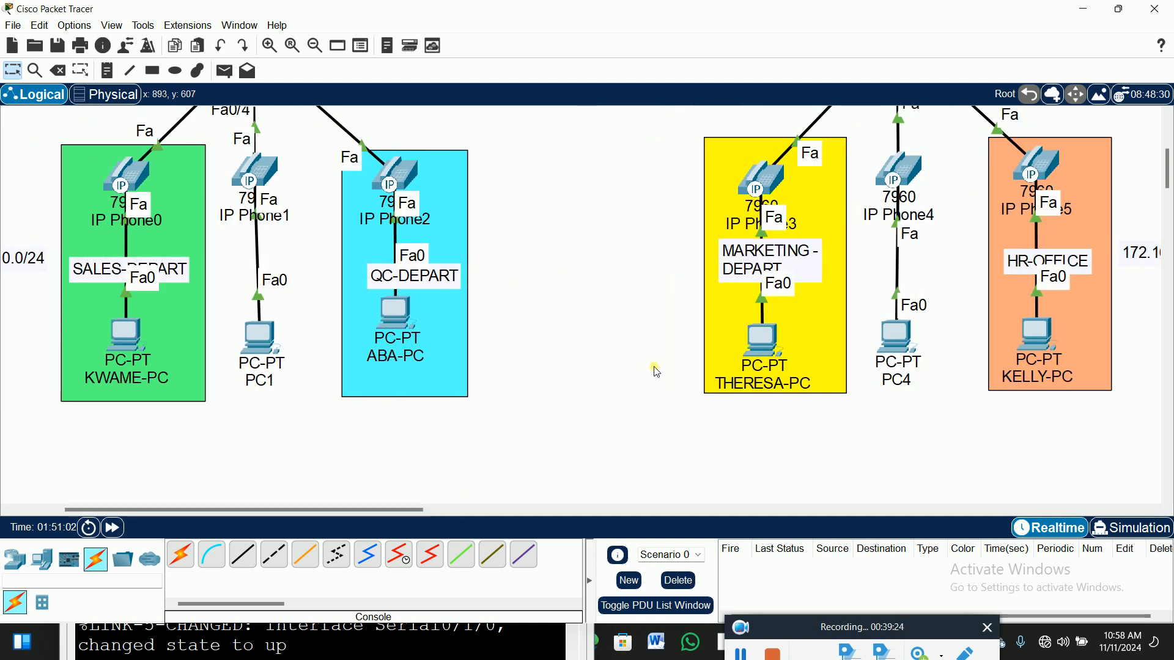
scroll(656, 367, up, 4)
scroll(656, 369, up, 1)
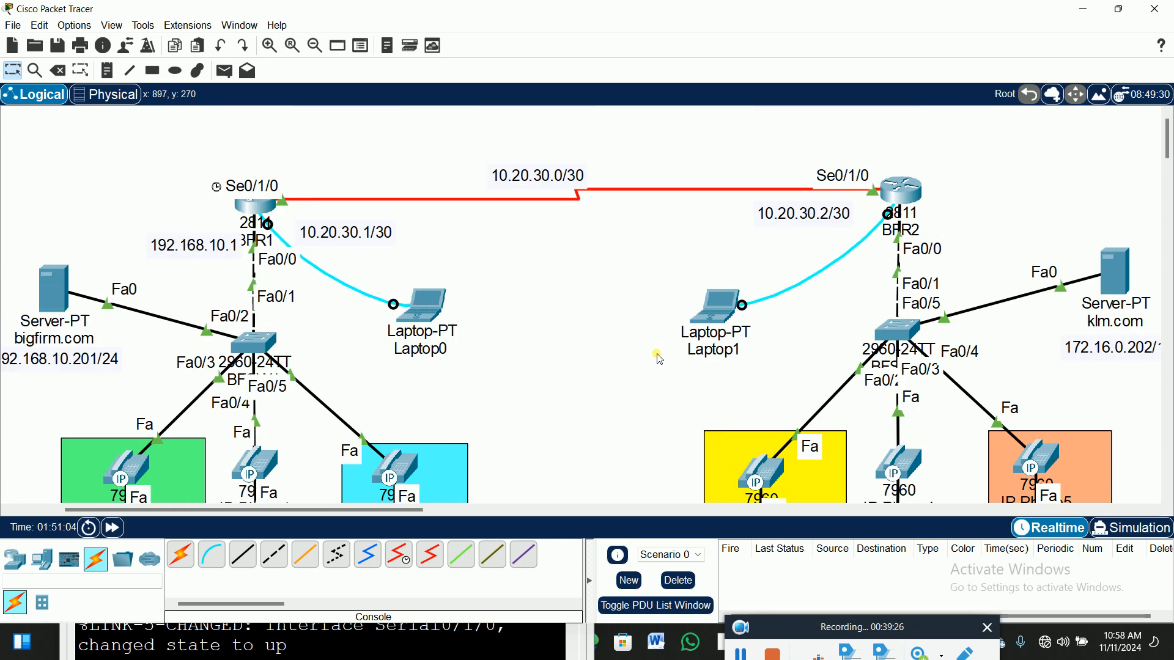
scroll(587, 416, down, 3)
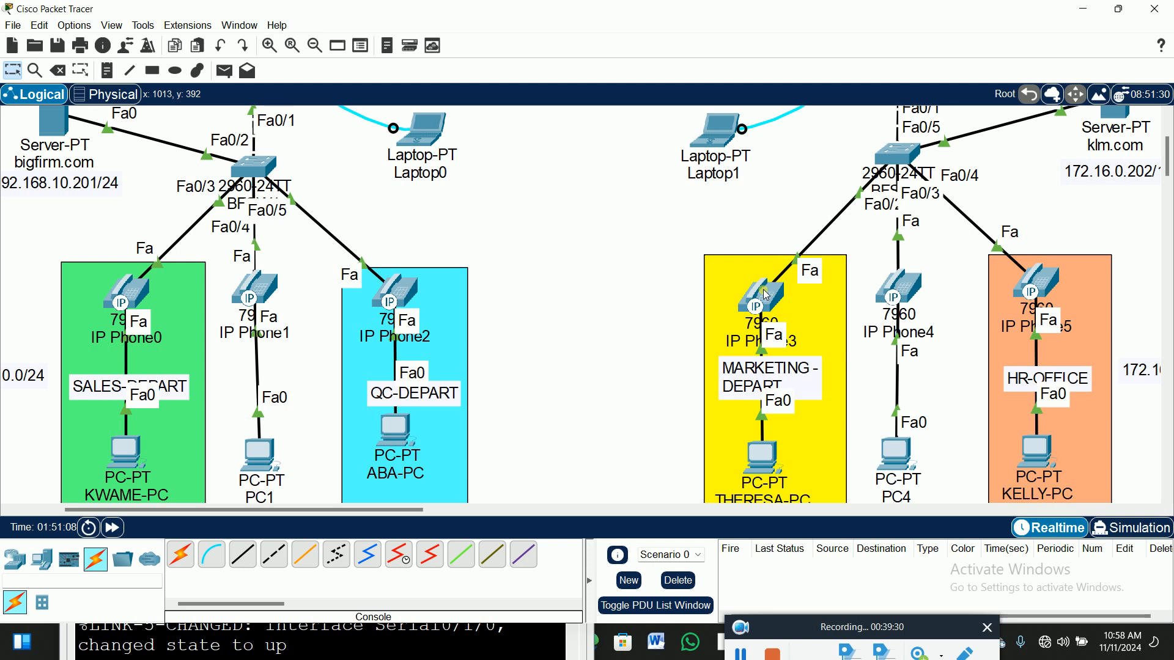
mouse_move(766, 296)
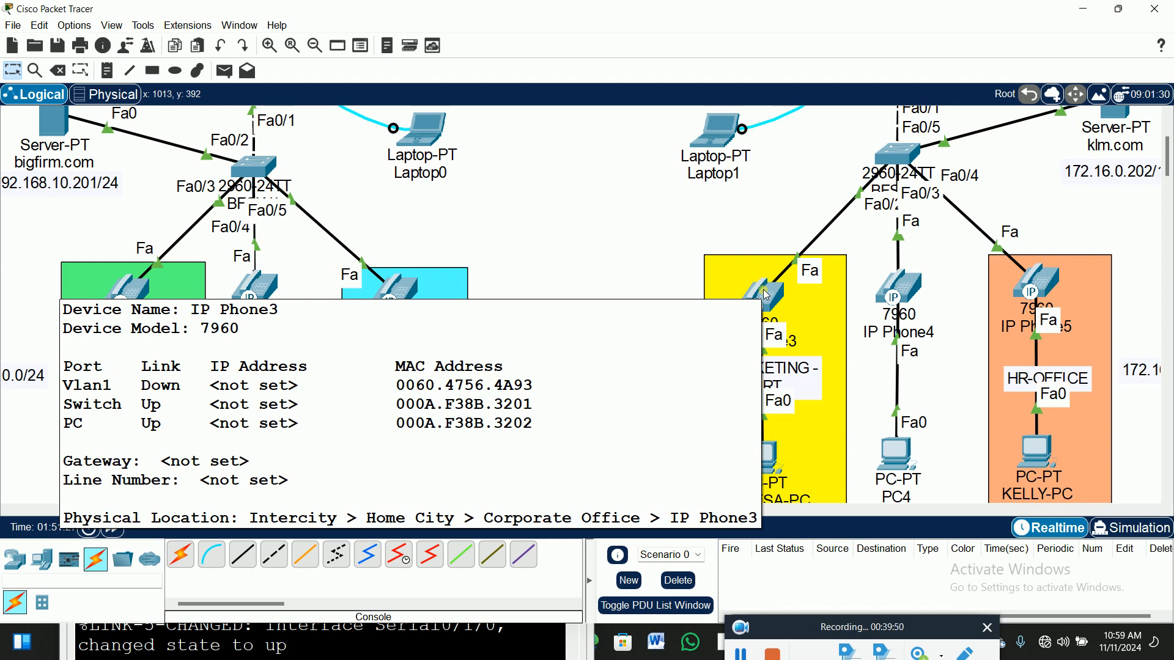
click(741, 652)
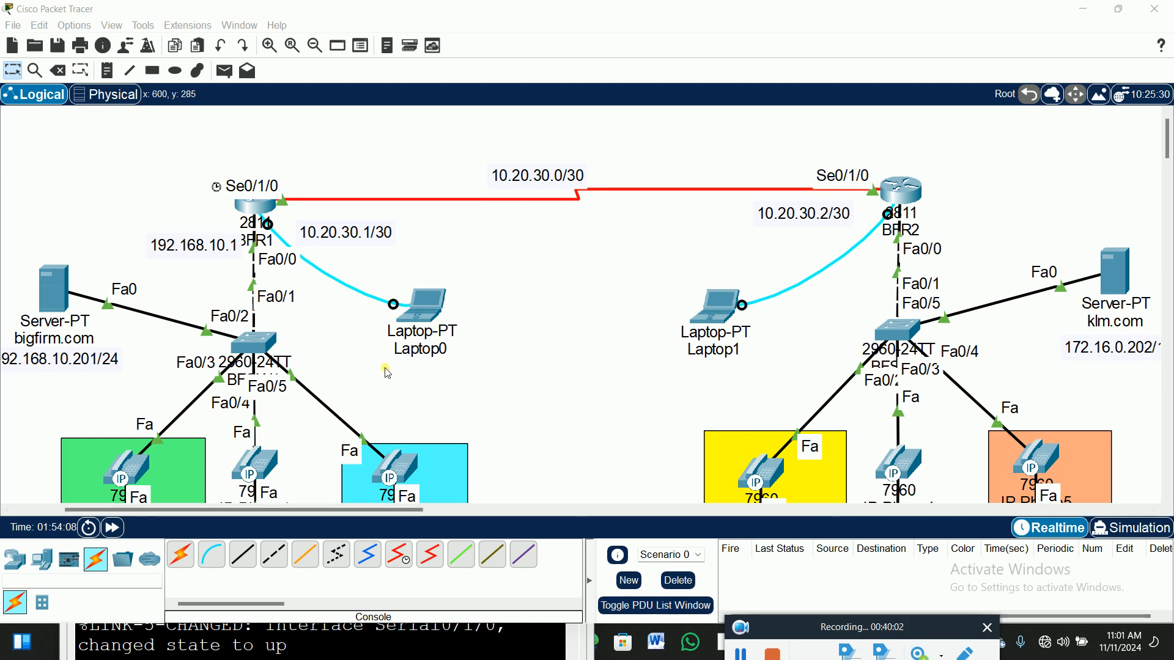
scroll(578, 397, down, 3)
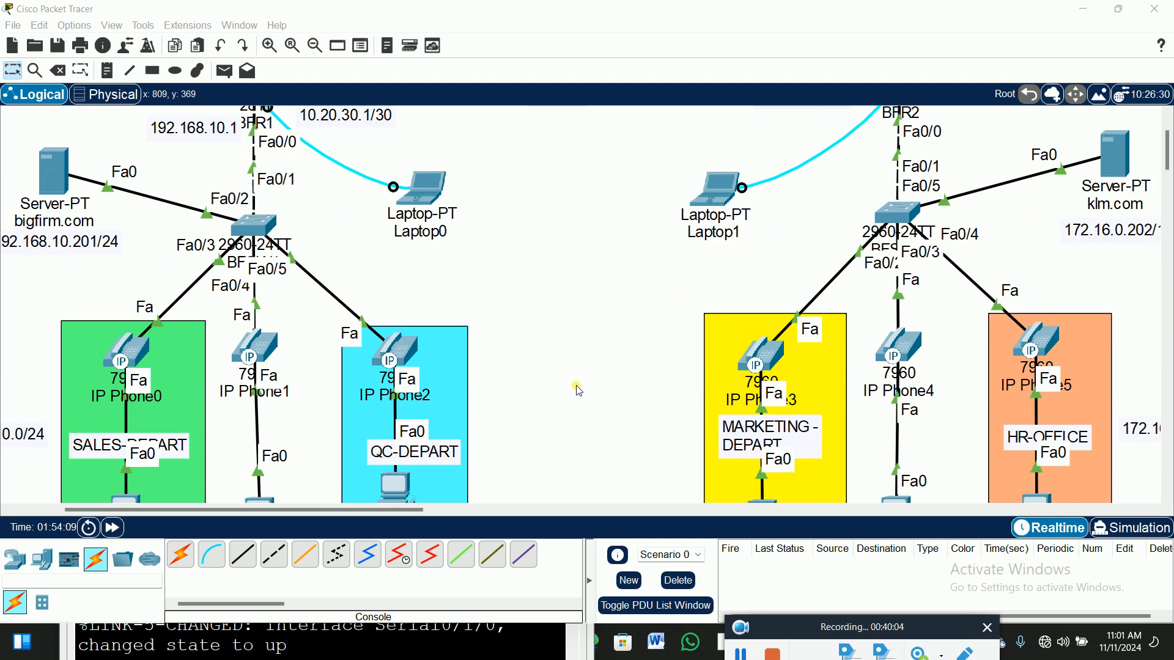
scroll(577, 384, down, 4)
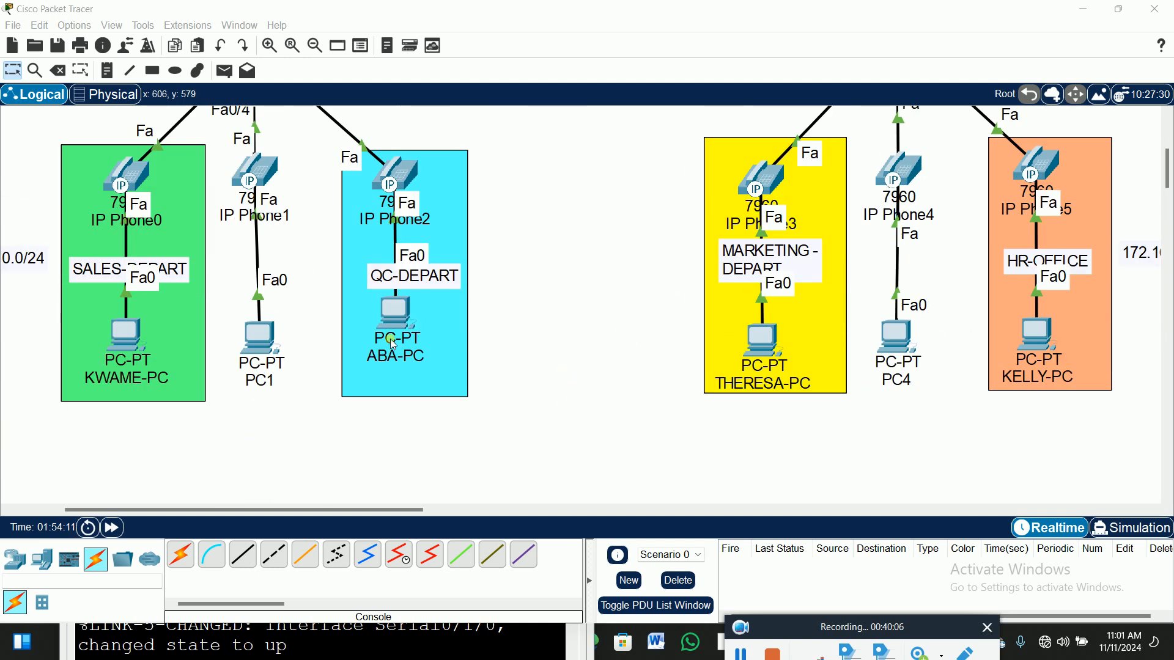
scroll(392, 333, up, 4)
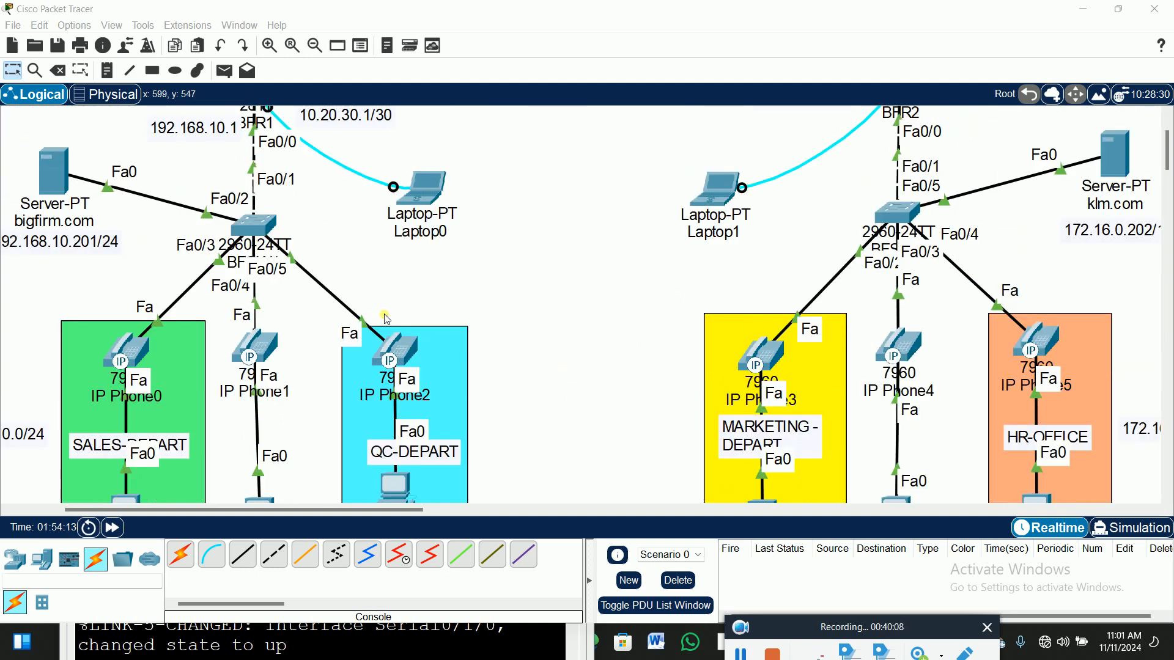
click(401, 489)
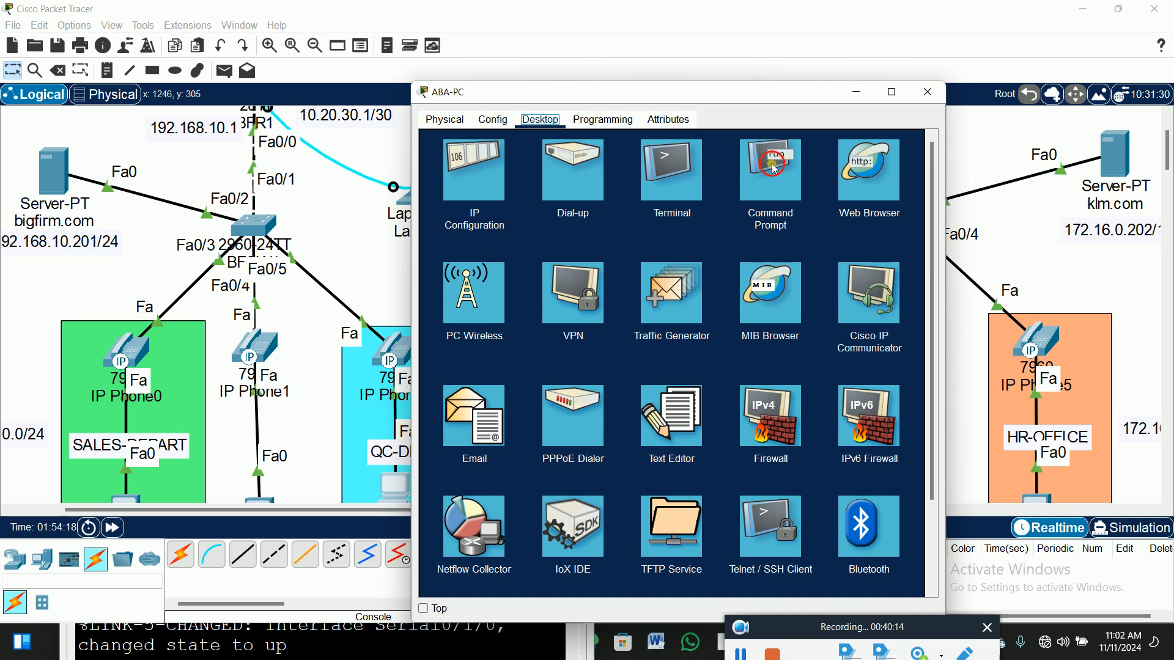
Ping the bigfirm.com server at 192.168.10.201 from ABA-PC's command prompt.
click(787, 185)
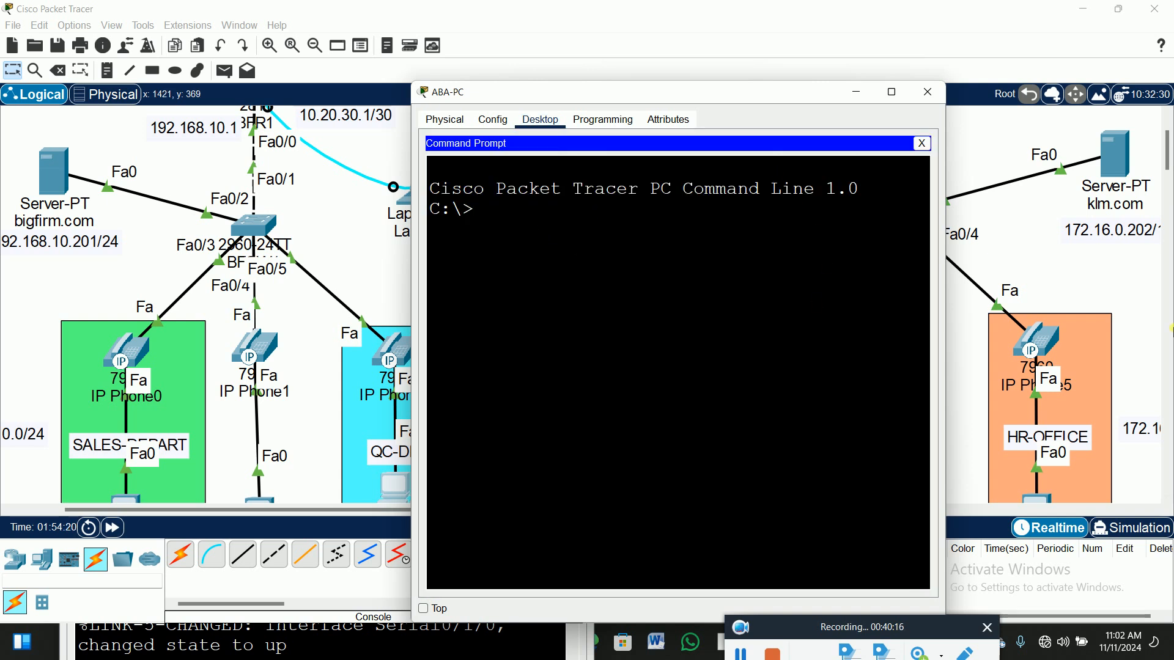
text(ping )
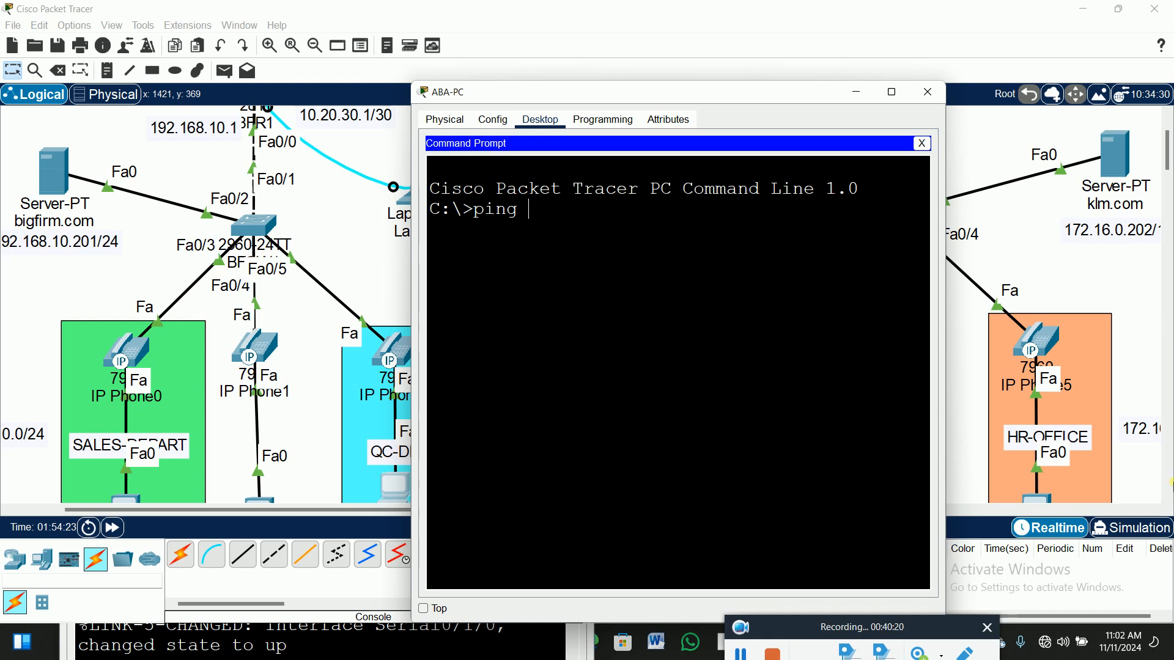
text(192.168.10.20)
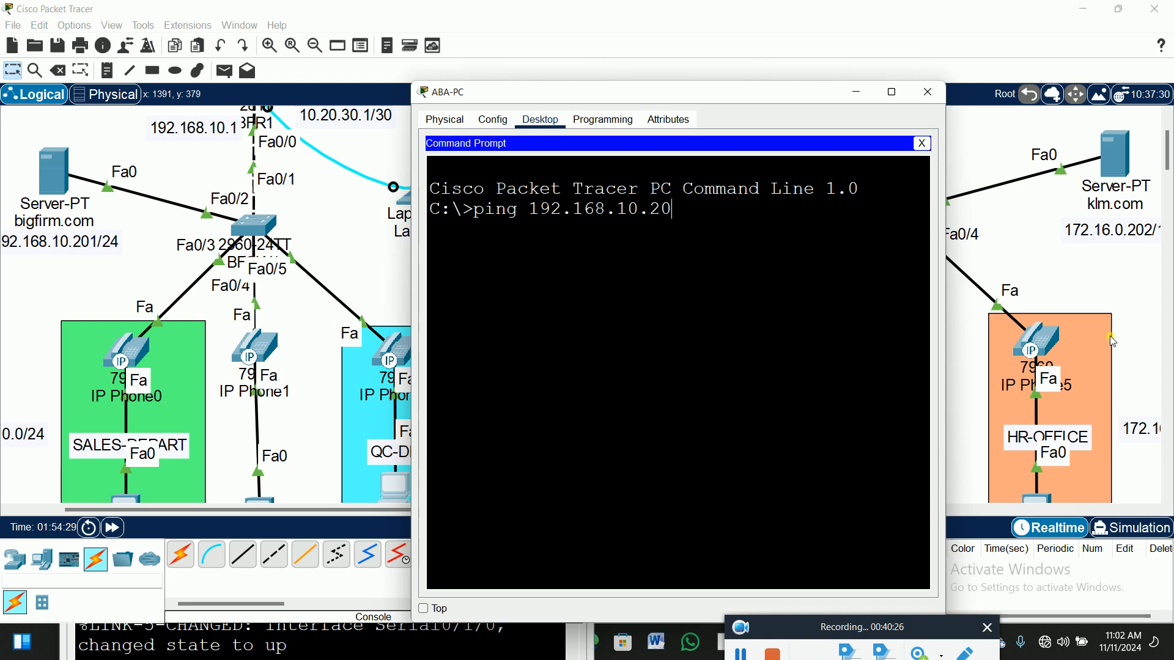
text(1)
key(Return)
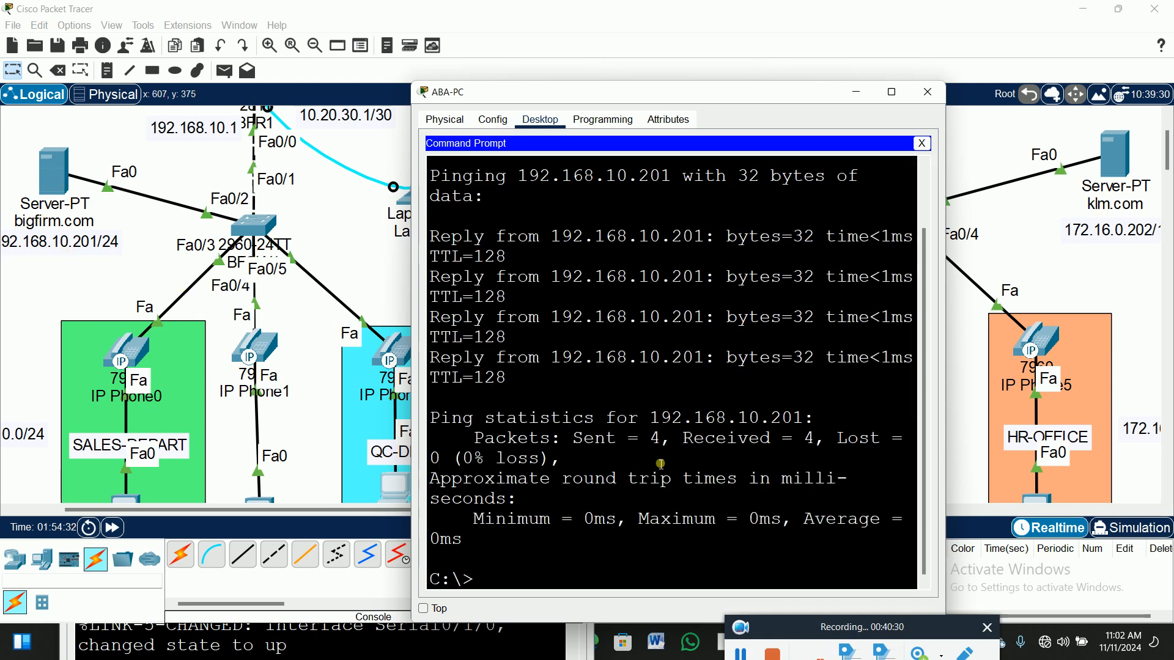
Ping gateway 192.168.10.1, then stage 'ping 192.168.10.2' at the prompt.
key(Up)
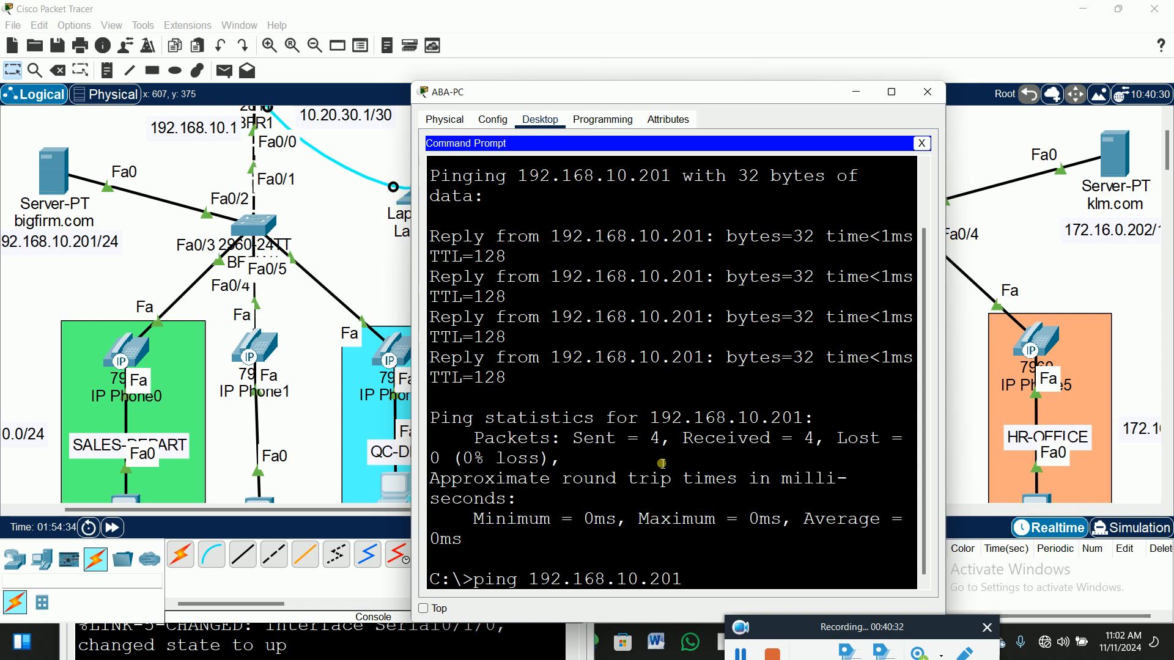
key(BackSpace)
key(BackSpace)
text(1)
key(Return)
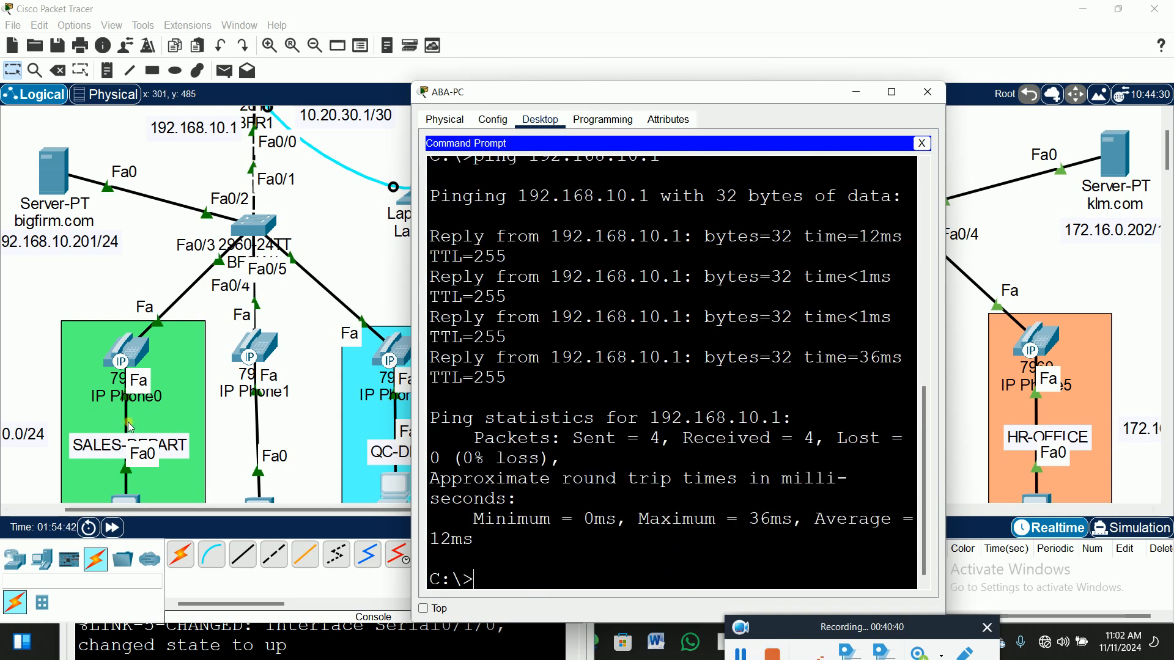
scroll(131, 425, down, 2)
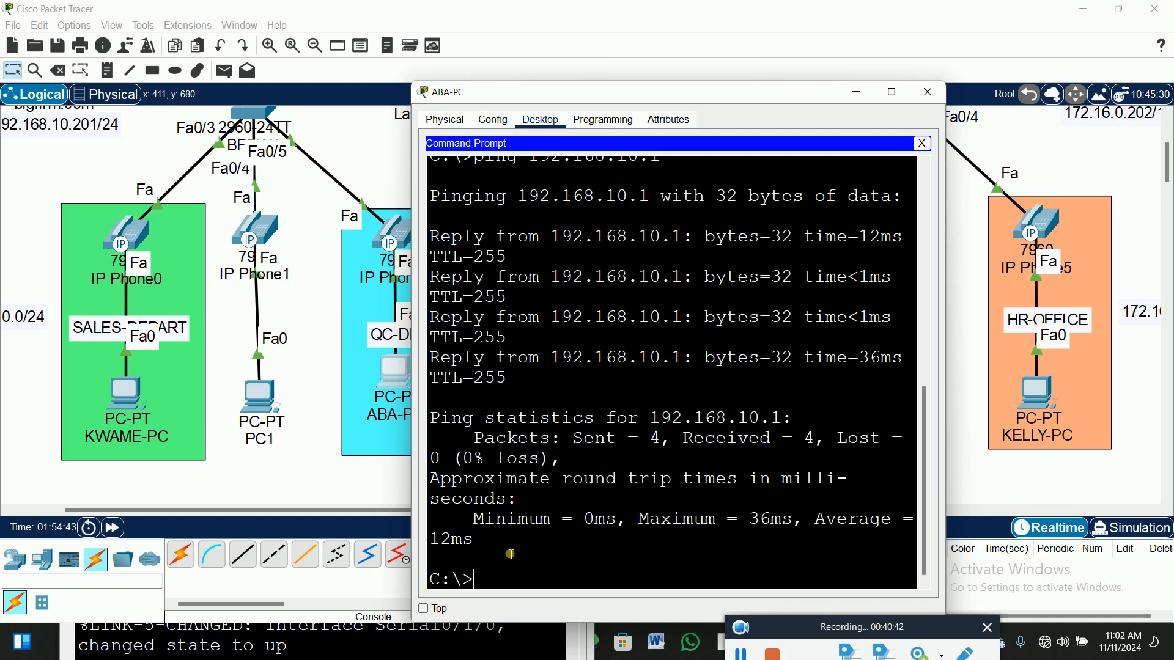
key(Up)
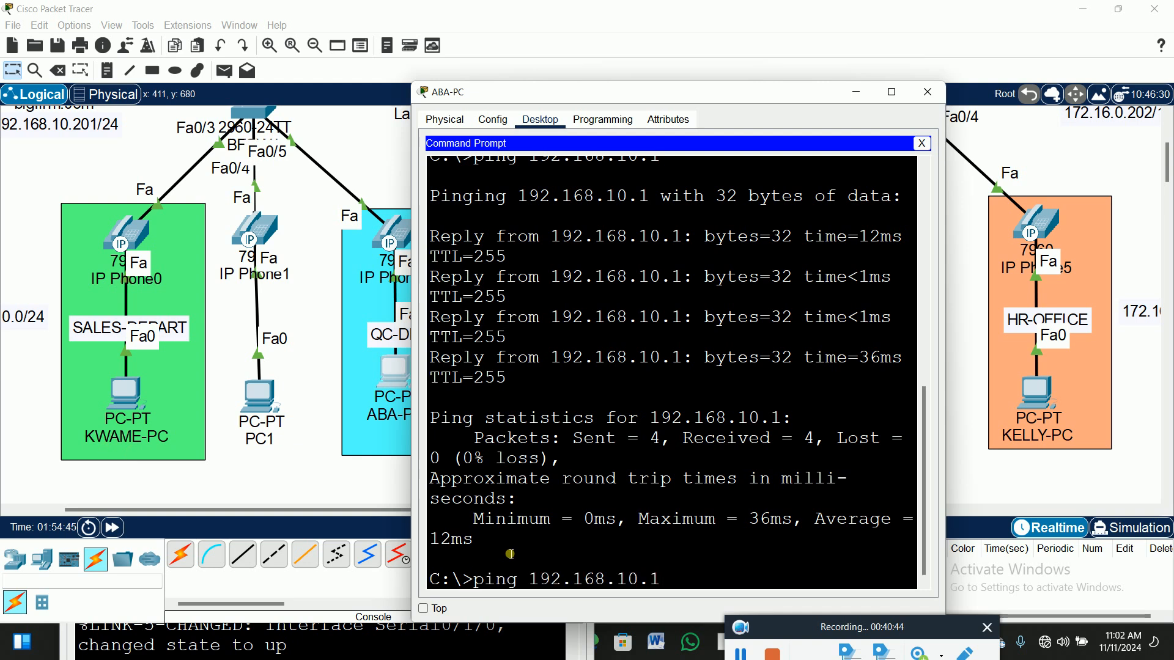
text(2)
Check KWAME-PC's DHCP address 192.168.10.2 and gateway 192.168.10.1, then close its window.
click(125, 392)
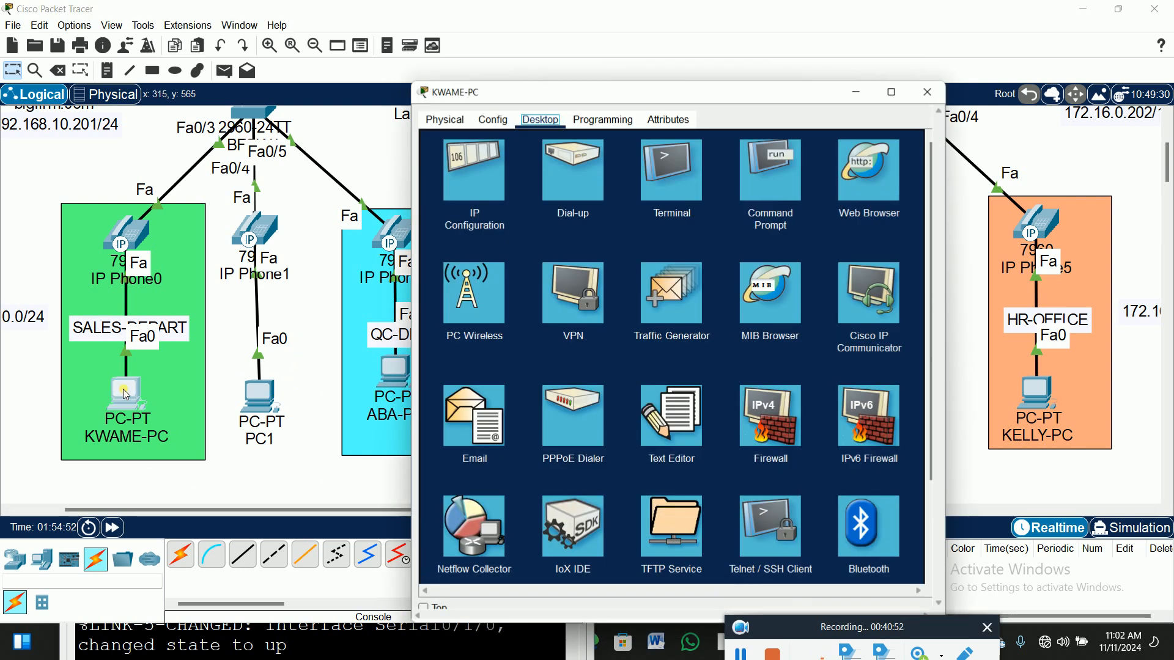
click(467, 187)
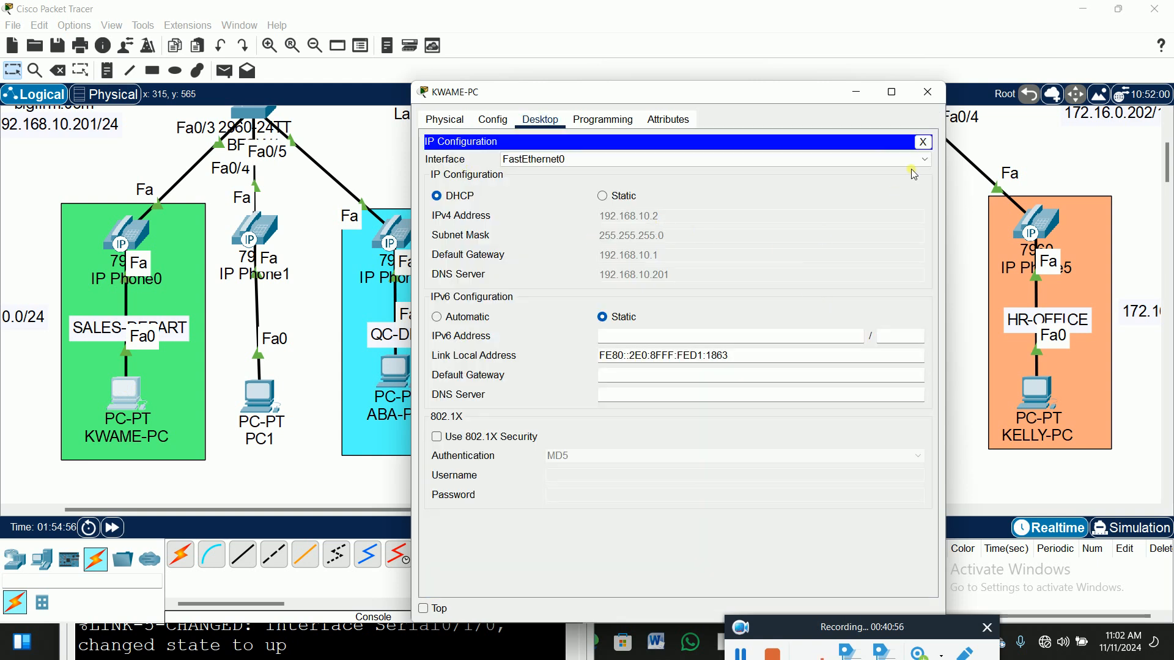
click(924, 142)
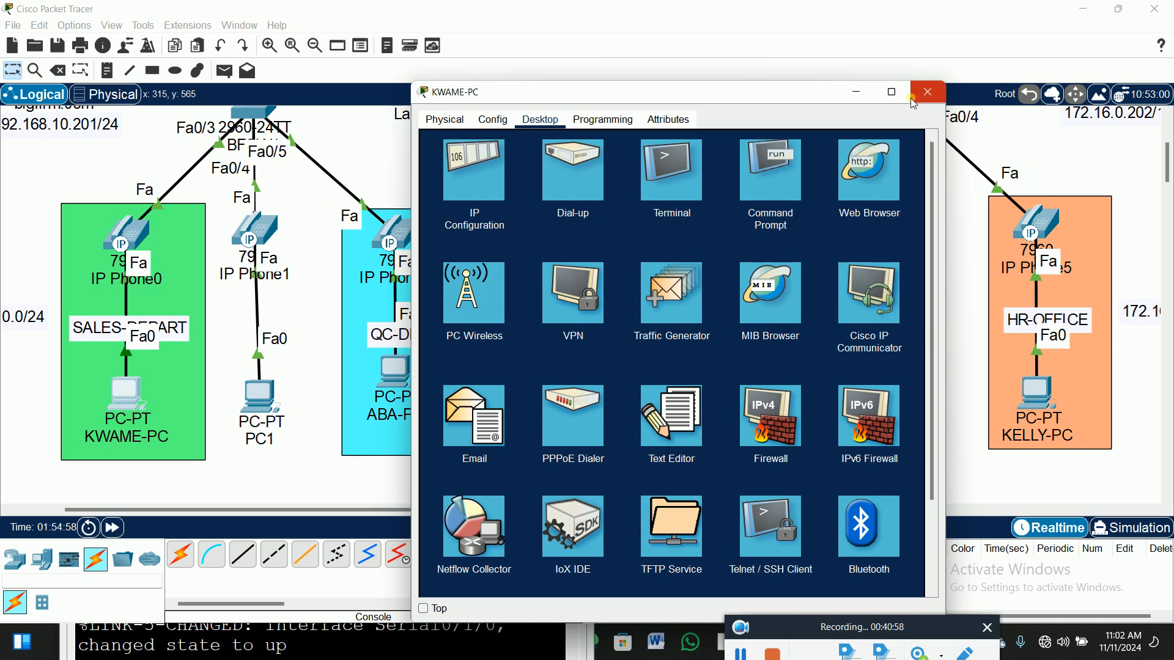
click(928, 92)
Run ping 192.168.10.2 from ABA-PC, getting four replies, then close its window.
click(394, 370)
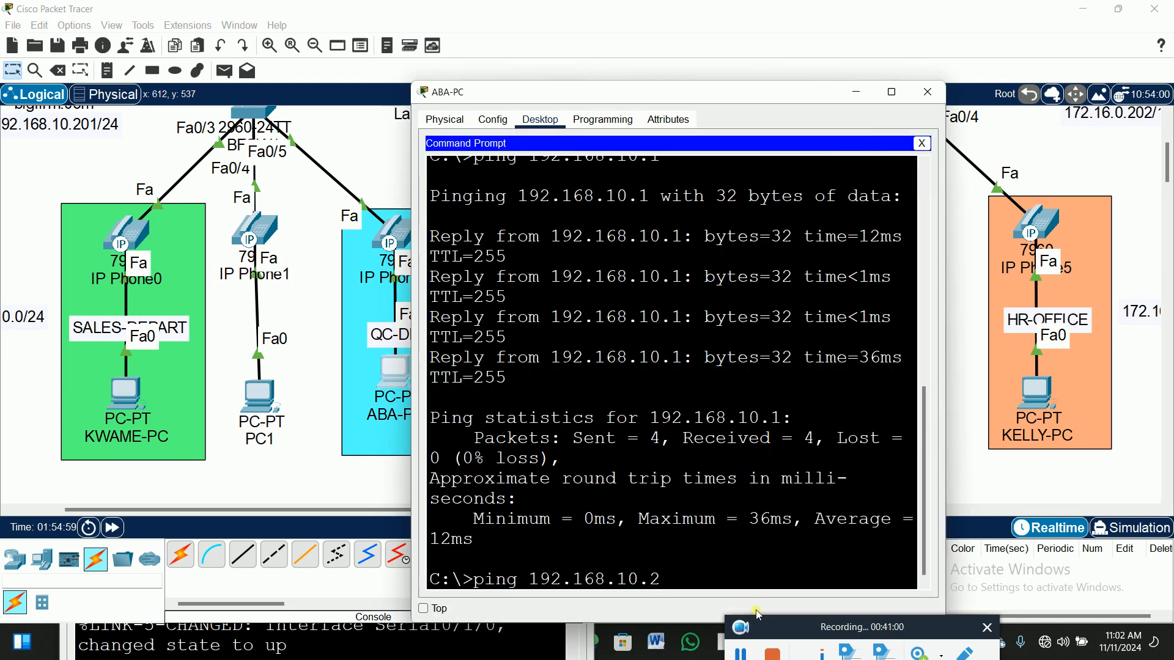
key(Return)
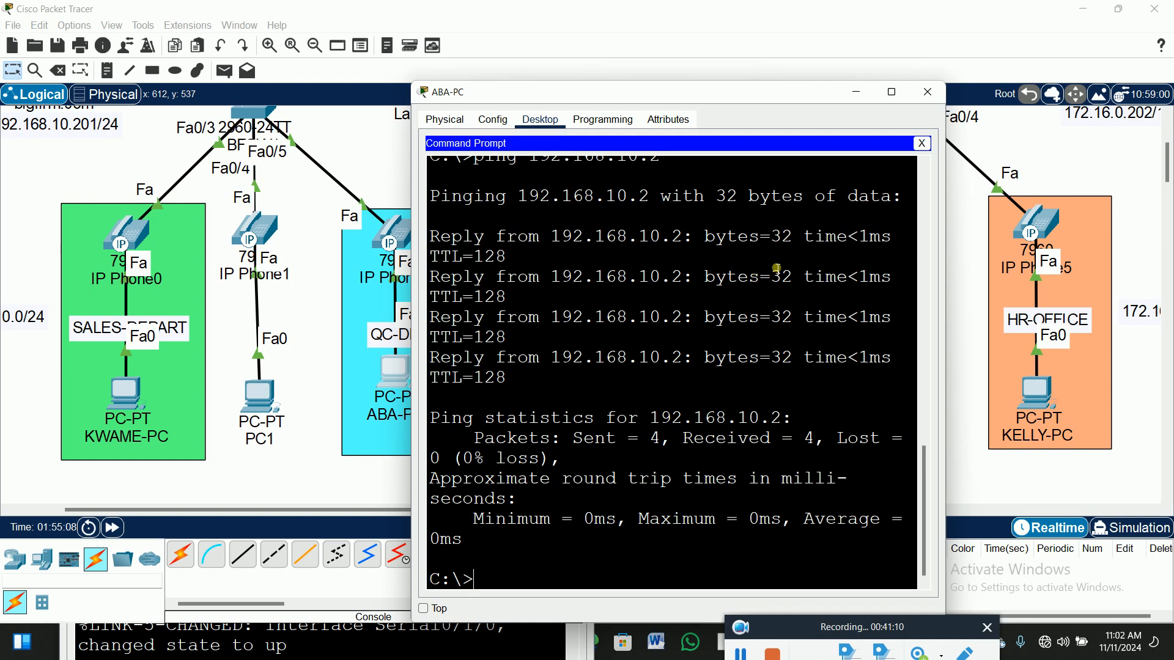
click(929, 94)
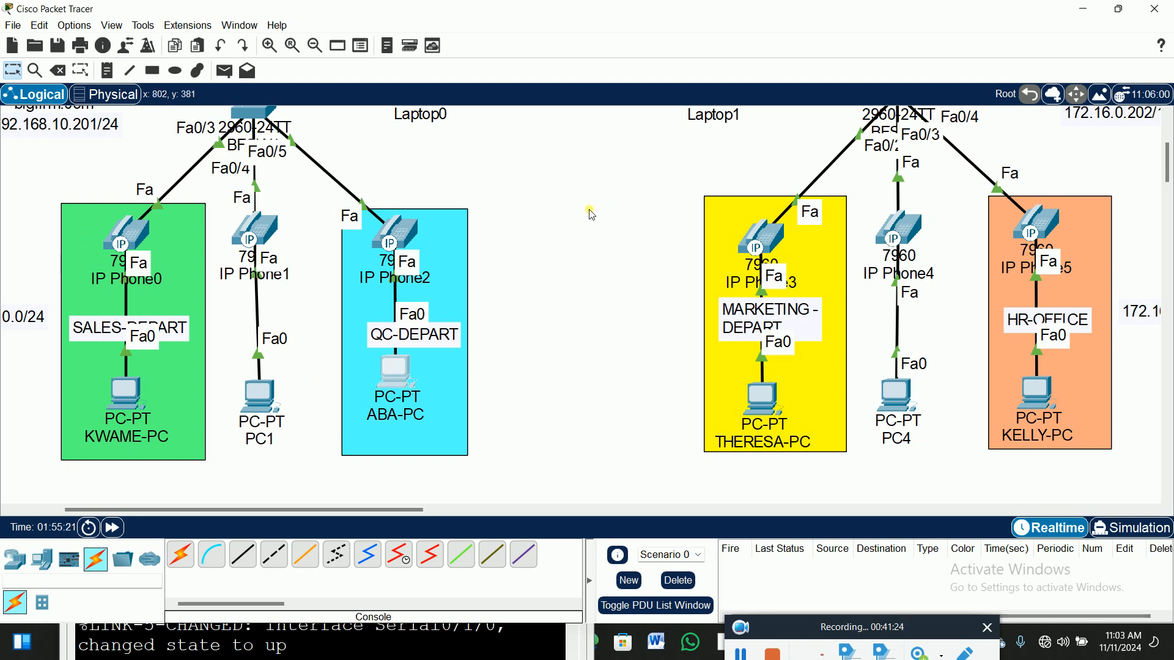
Place notes 1000, 1002 and 1003 beside IP Phone0, IP Phone1 and IP Phone2.
scroll(594, 216, up, 1)
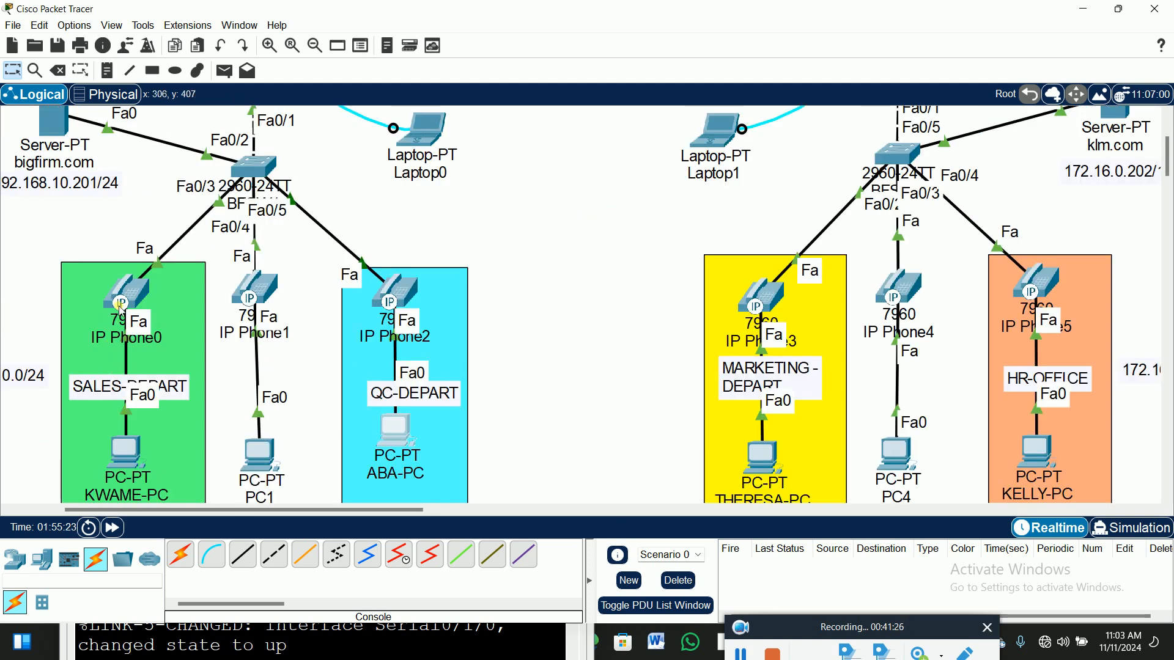
mouse_move(131, 306)
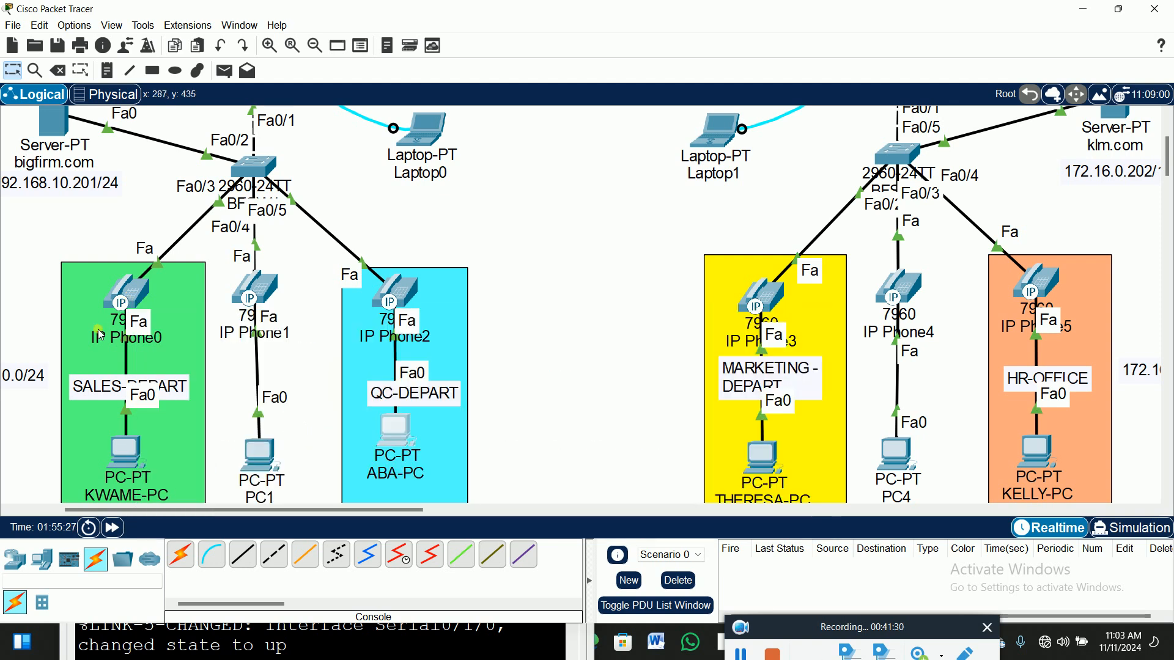
mouse_move(117, 335)
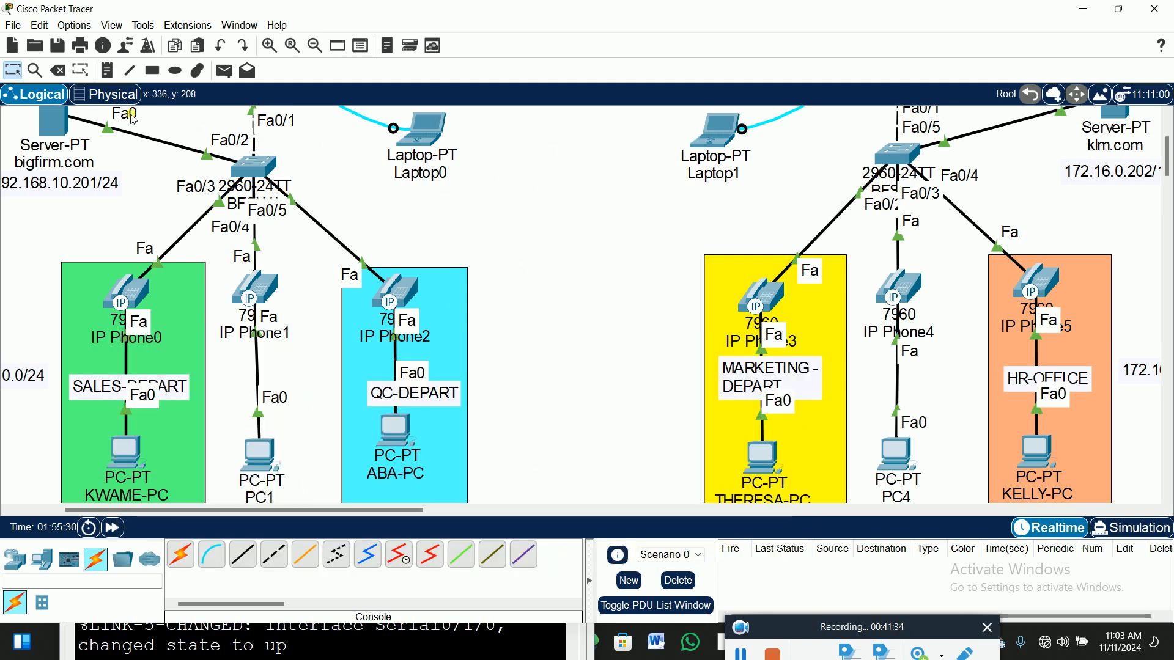
click(111, 75)
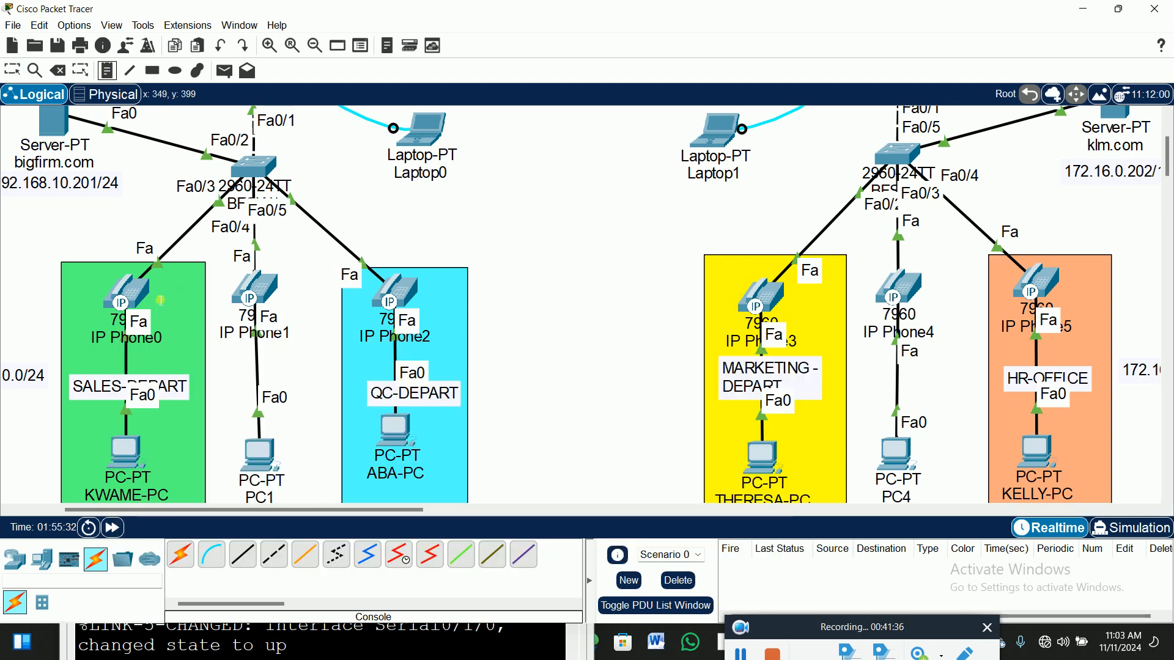
click(160, 295)
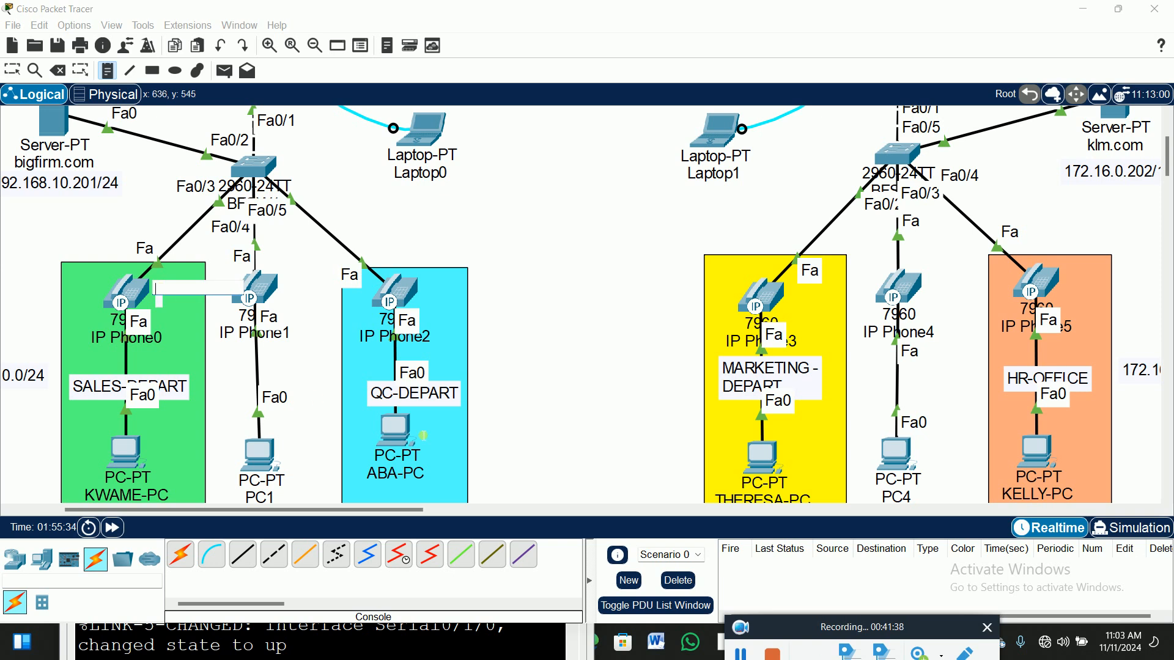
text(1000)
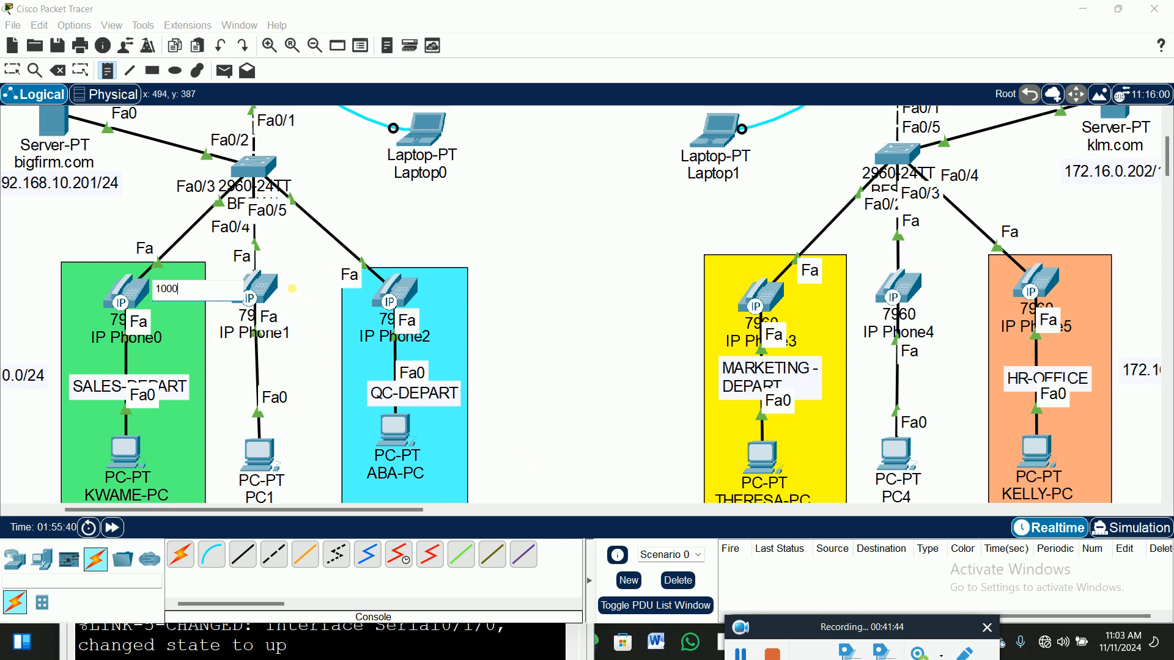
click(290, 290)
text(20)
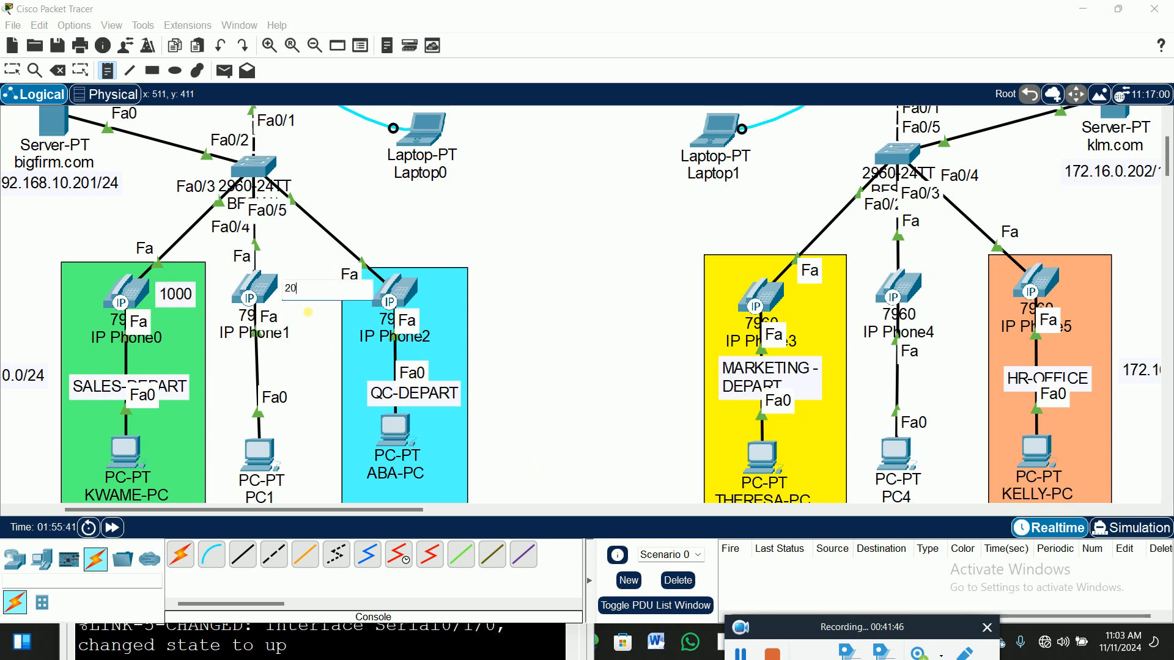
key(BackSpace)
key(BackSpace)
click(430, 287)
text(1003)
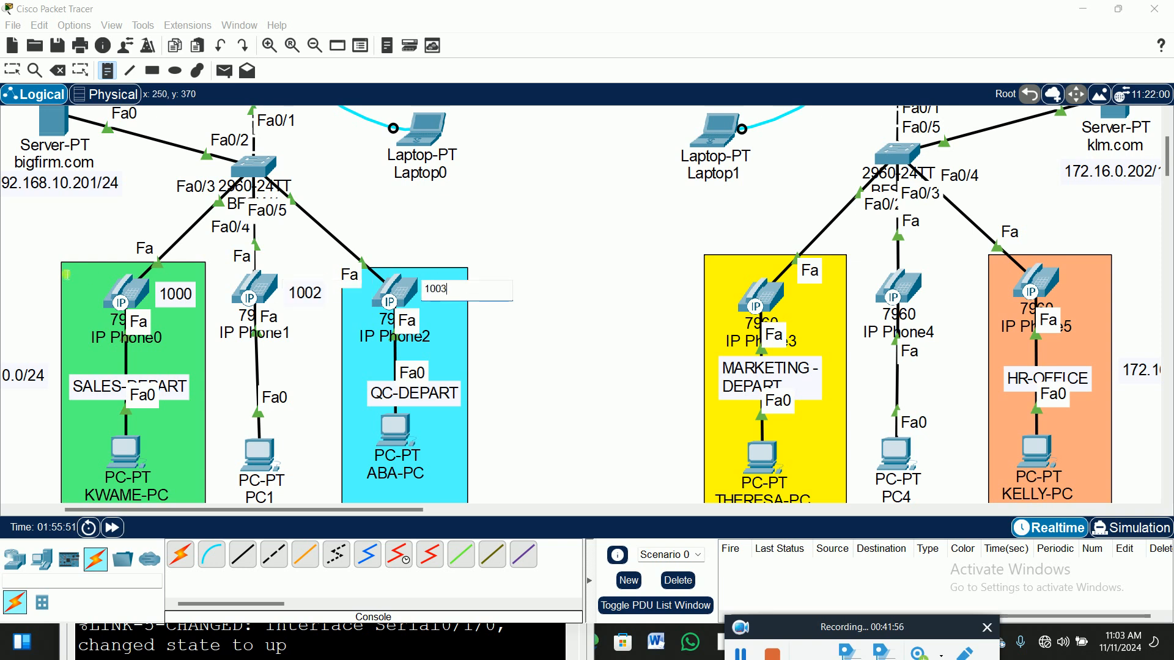
click(12, 70)
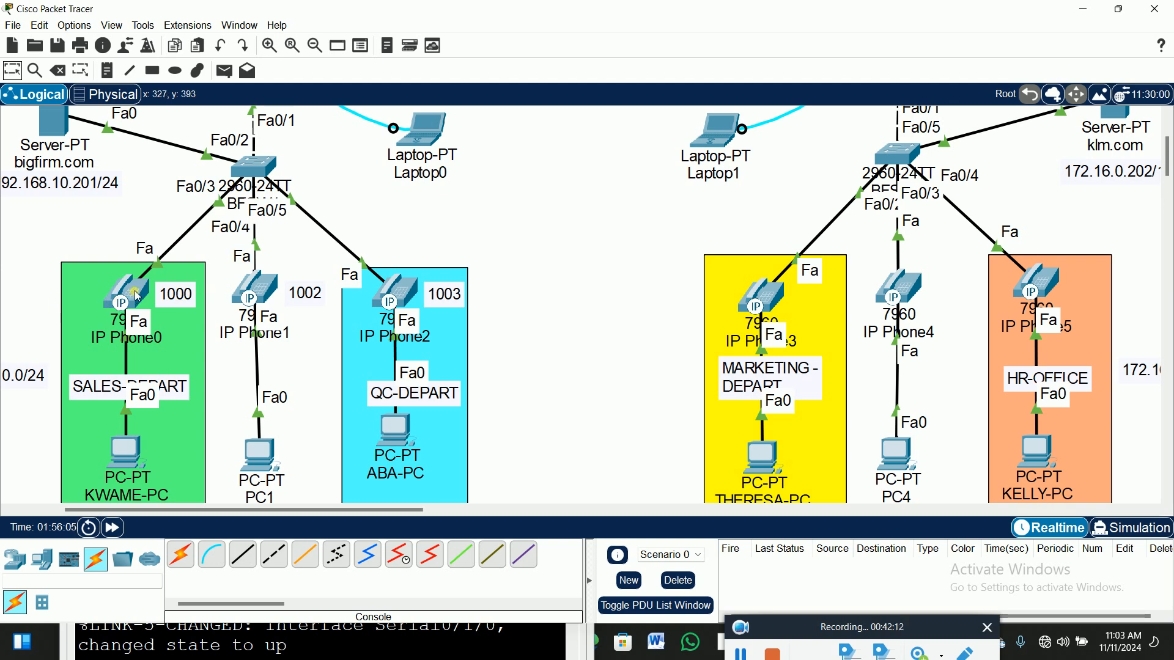
Add notes 1004, 1005 and 1006 beside IP Phone3, IP Phone4 and IP Phone5.
mouse_move(137, 298)
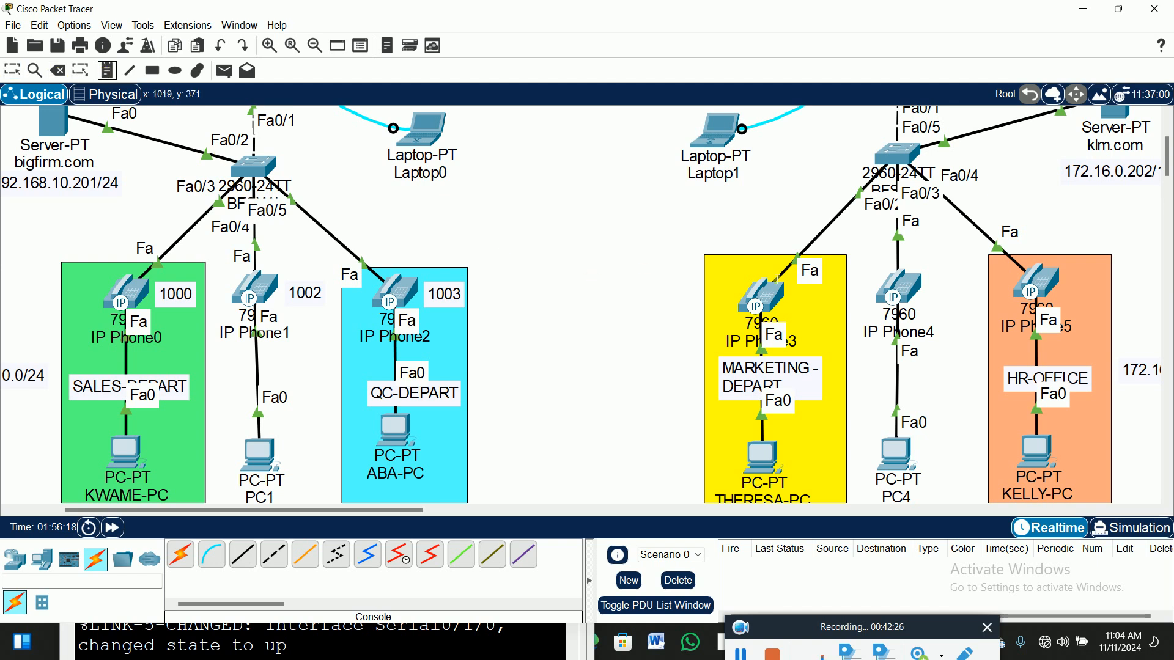
click(794, 298)
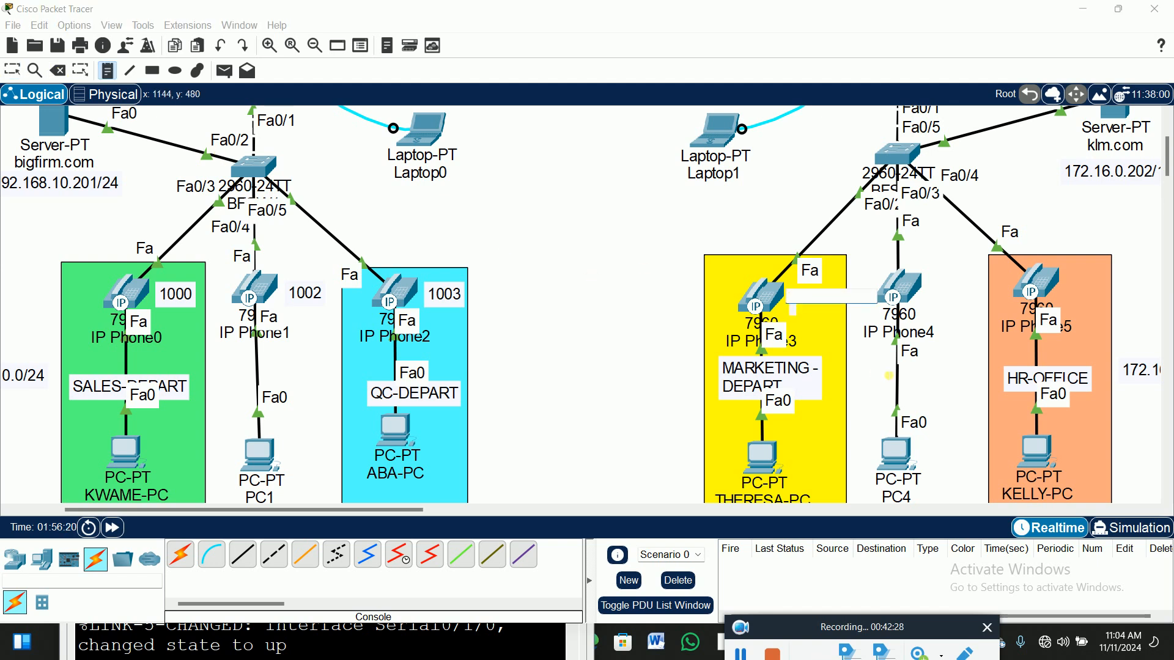
text(1004)
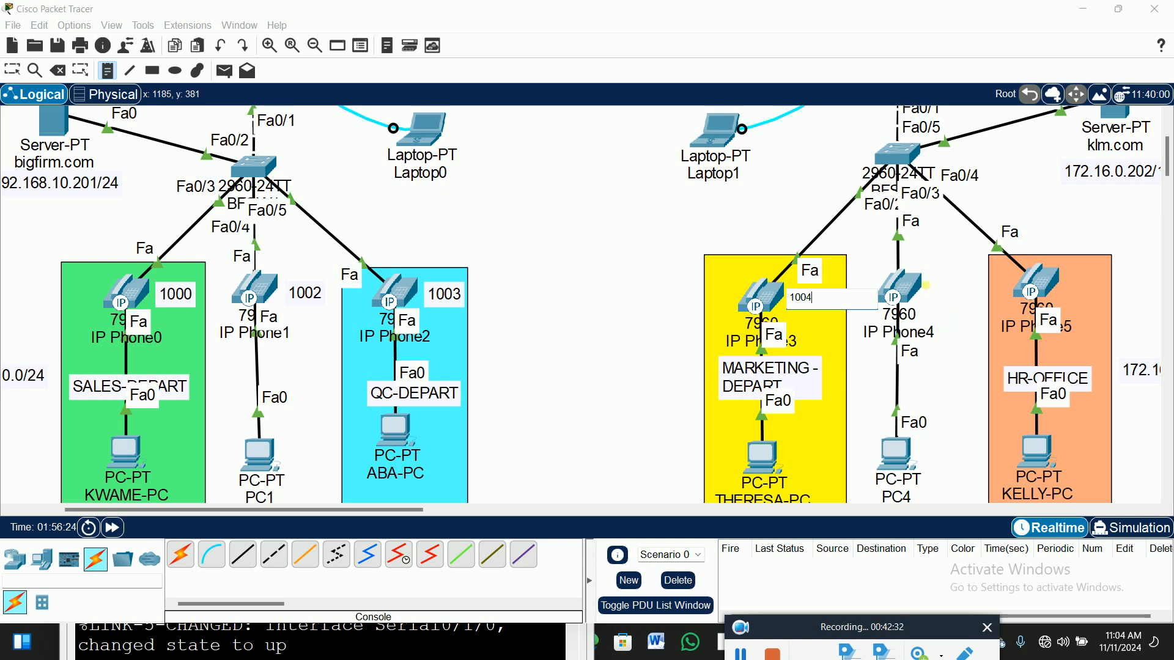
click(934, 286)
text(1005)
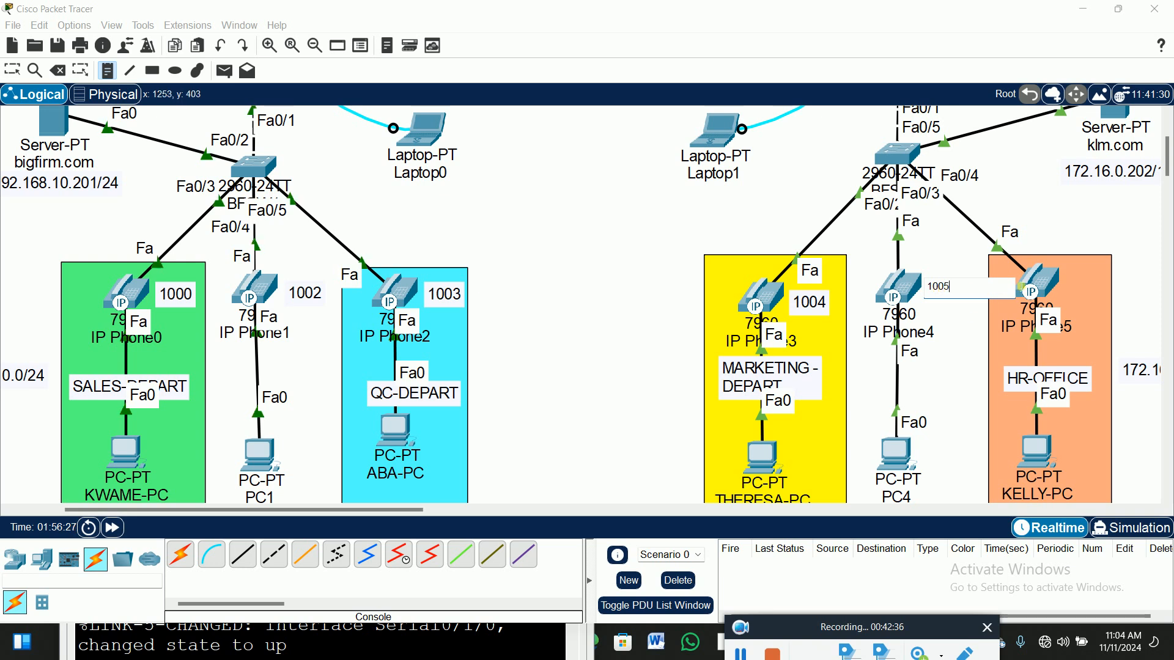
click(1070, 282)
text(1006)
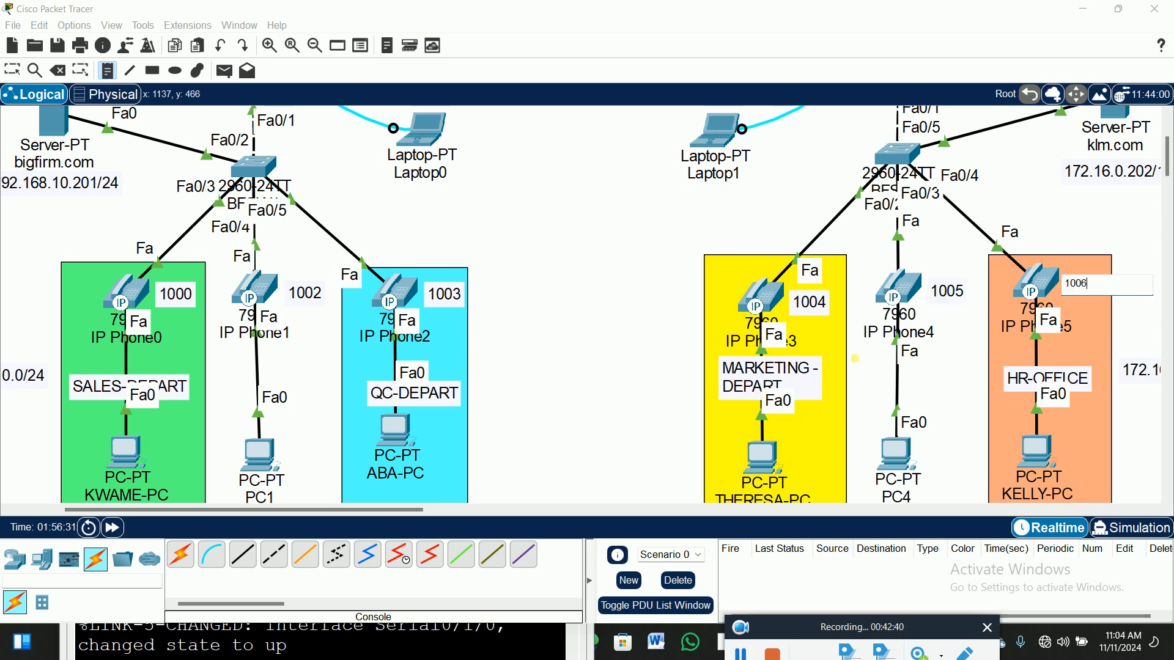
click(12, 70)
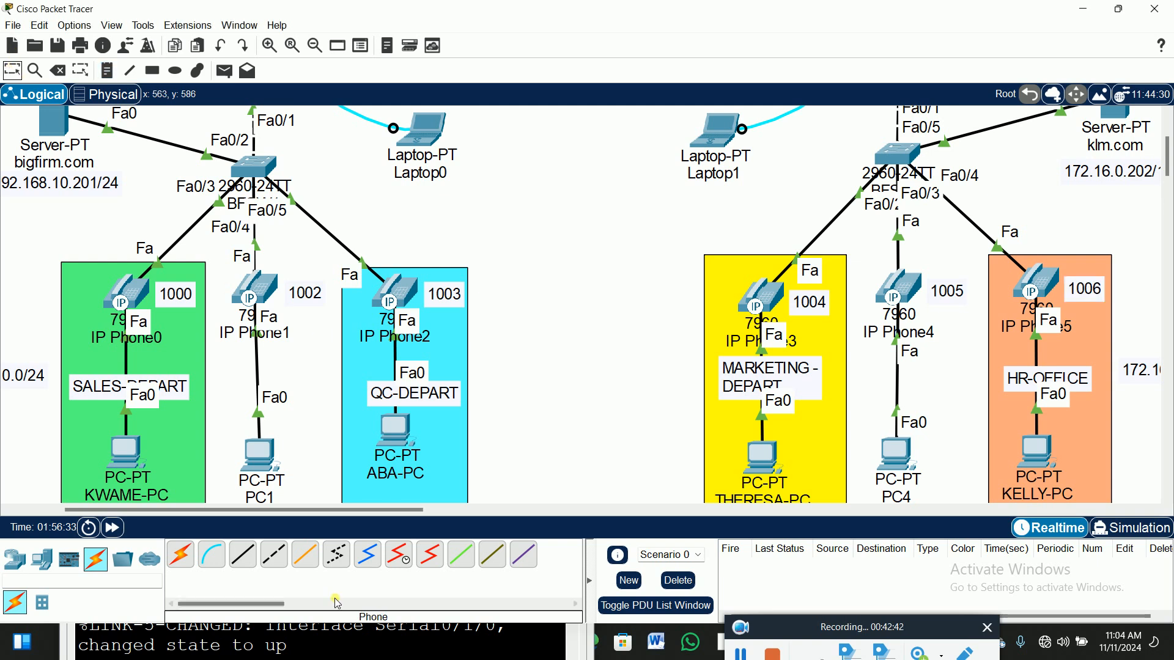
Nudge the 1005 note slightly upward to align it with the others.
click(814, 306)
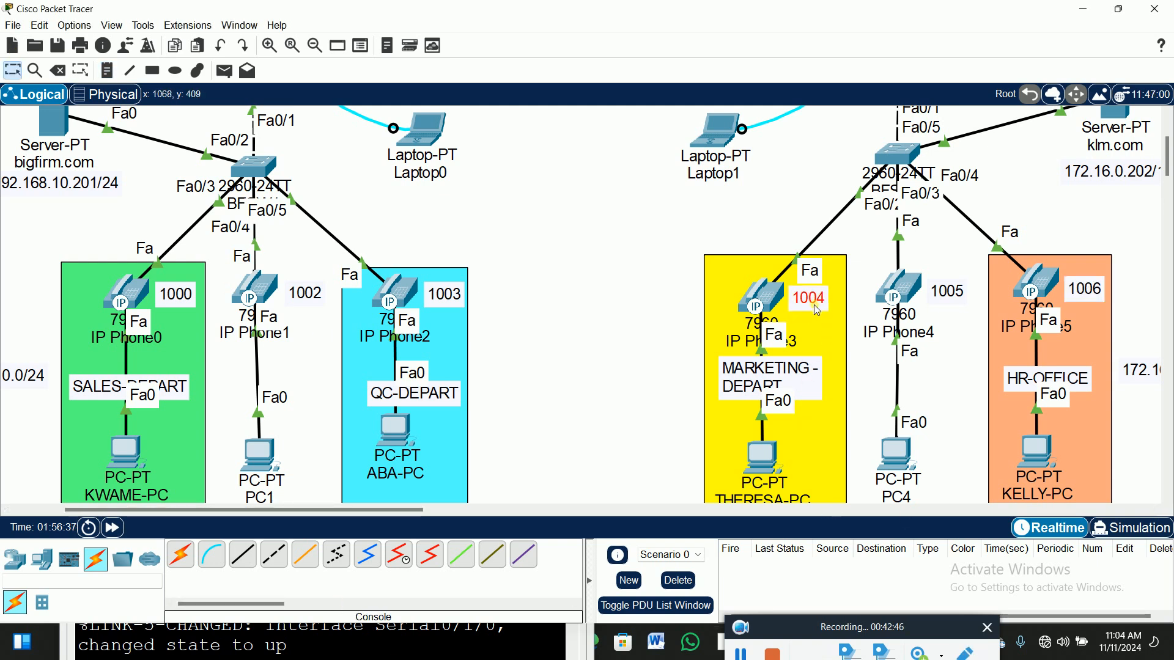
click(963, 340)
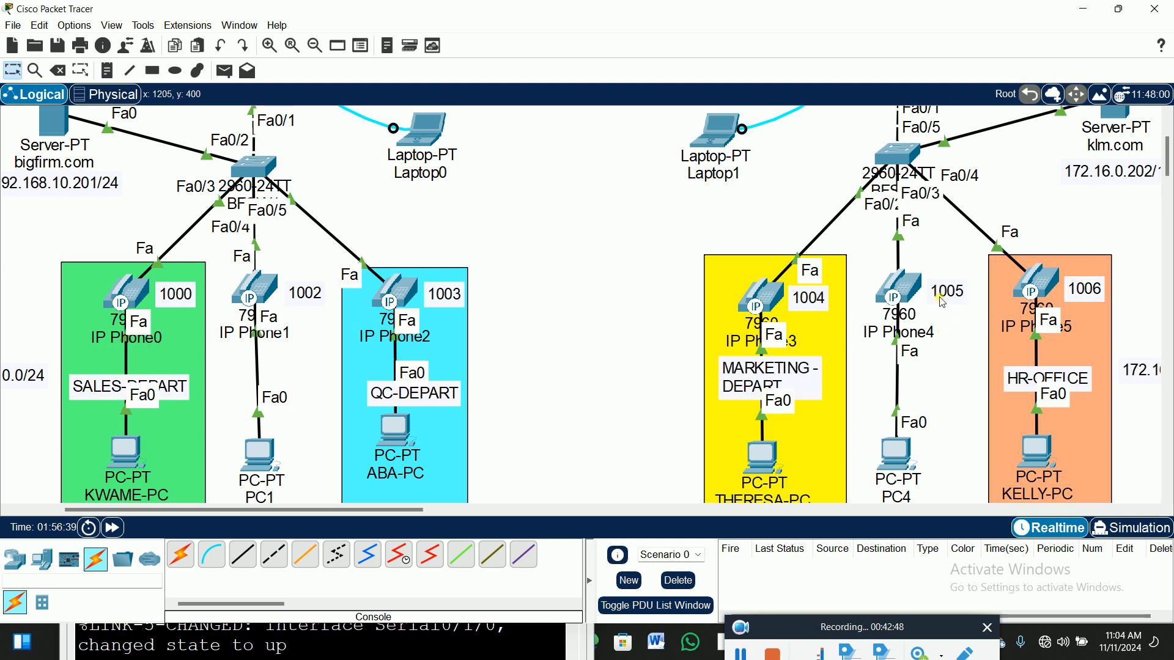
drag(942, 302, 949, 292)
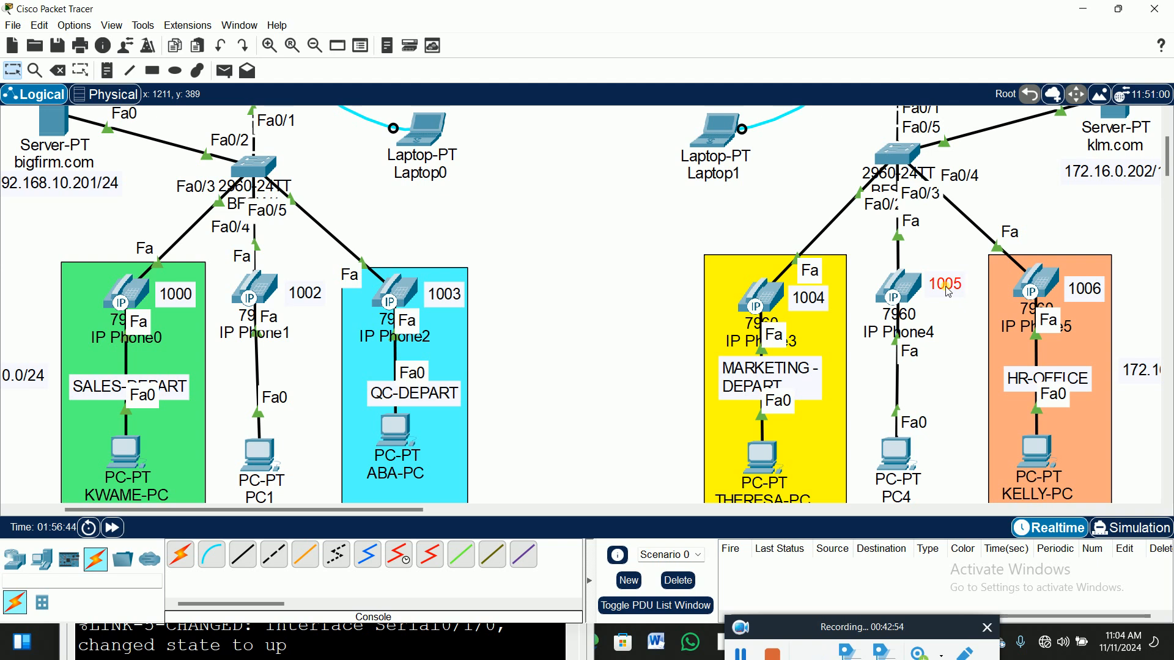
click(951, 380)
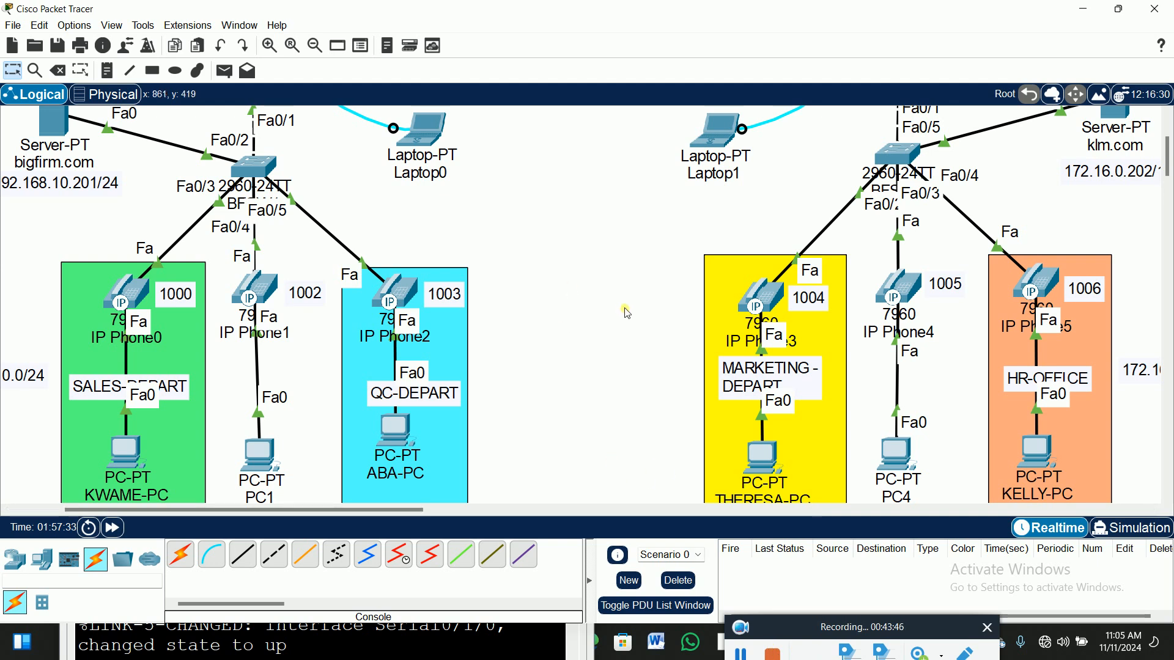
scroll(623, 311, up, 3)
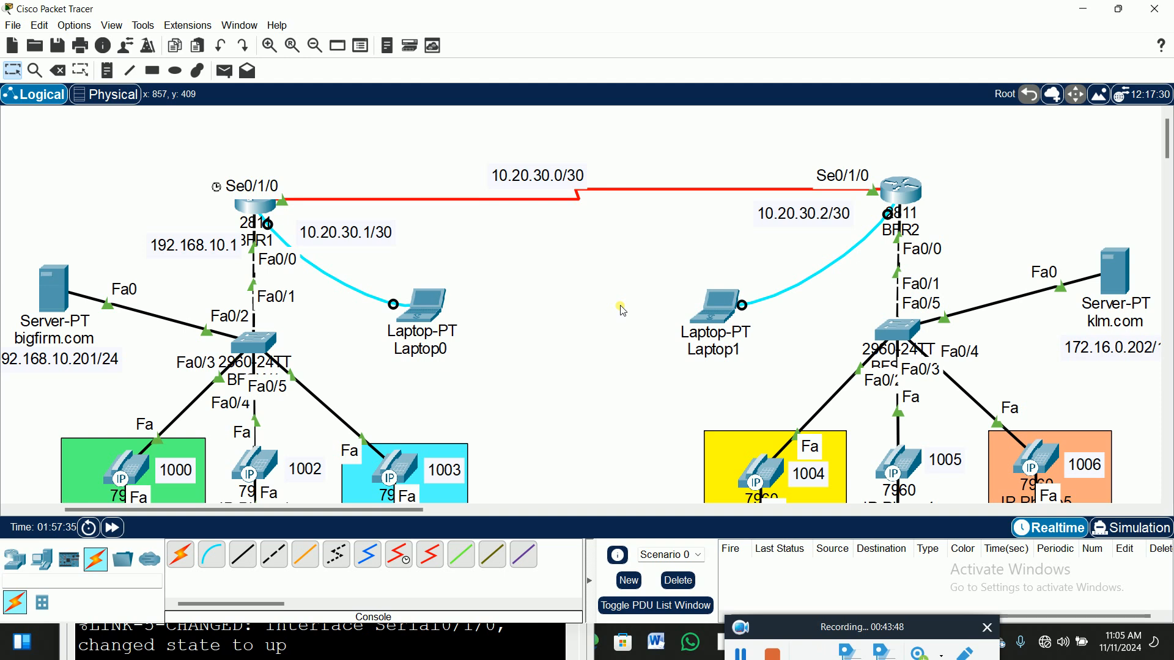